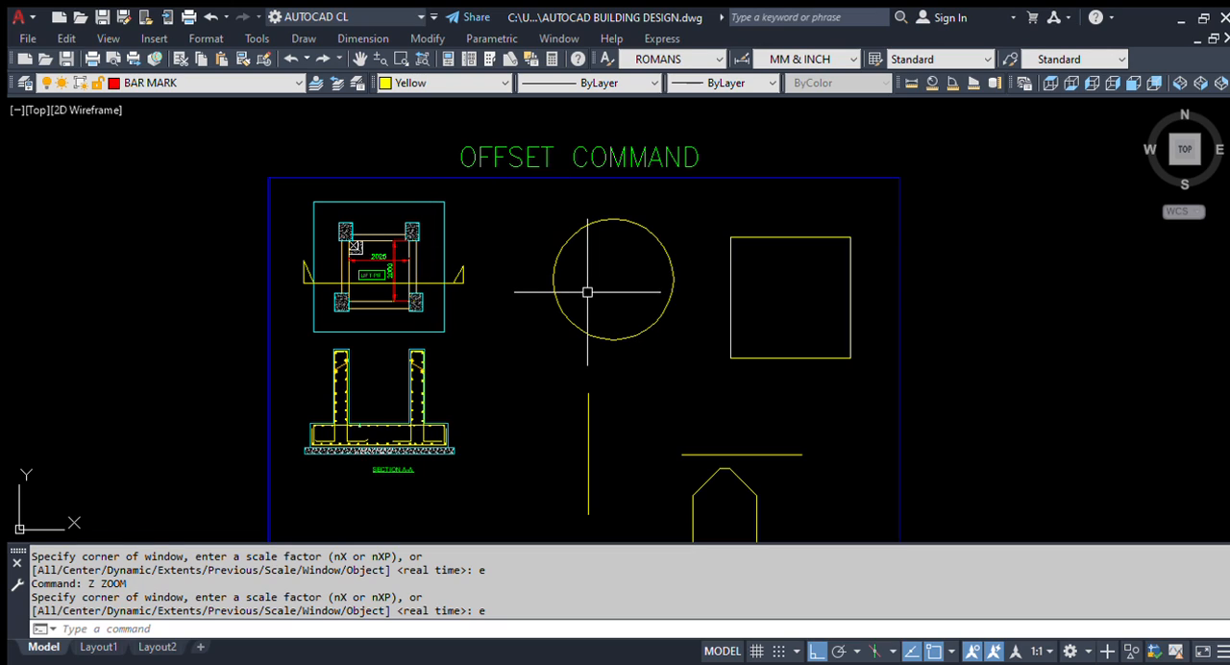
# Step: Inspect the circle, square, octagon and the horizontal and vertical lines in the Offset Command practice frame
pyautogui.moveTo(664, 417); pyautogui.dragTo(634, 321, button='middle')
pyautogui.click(591, 219)
pyautogui.press('Escape')
pyautogui.click(724, 248)
pyautogui.press('Escape')
pyautogui.scroll(4, 705, 375)
pyautogui.click(745, 411)
pyautogui.scroll(-2, 689, 308)
pyautogui.press('Escape')
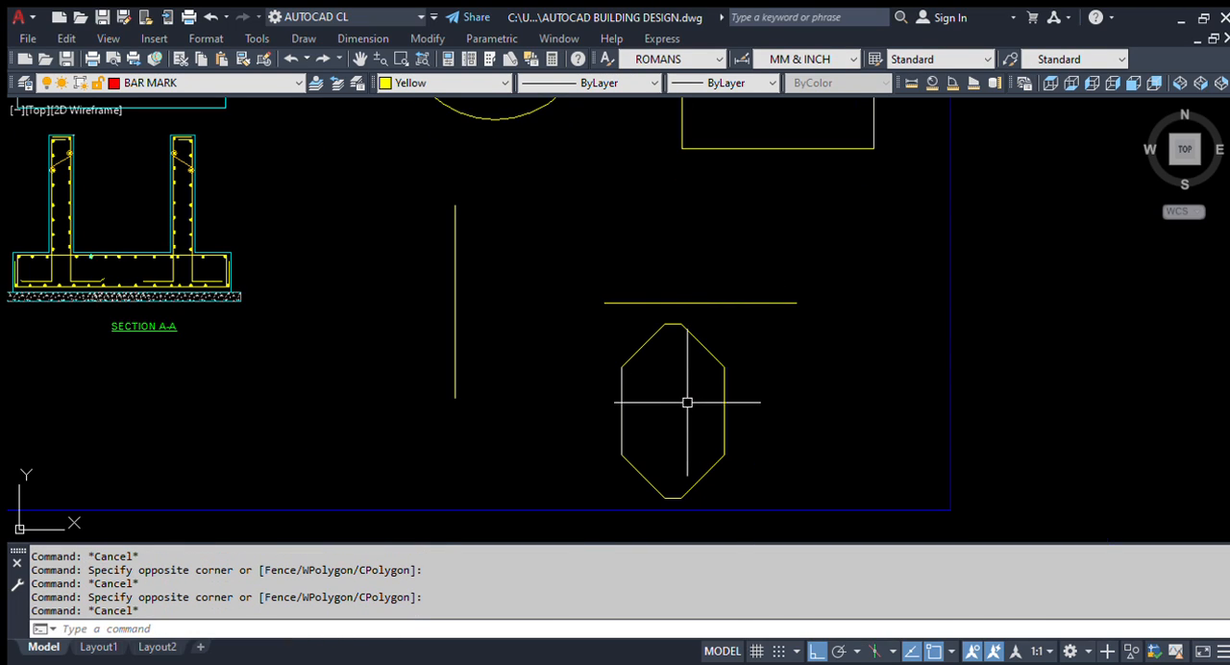
pyautogui.moveTo(680, 390); pyautogui.dragTo(721, 444, button='middle')
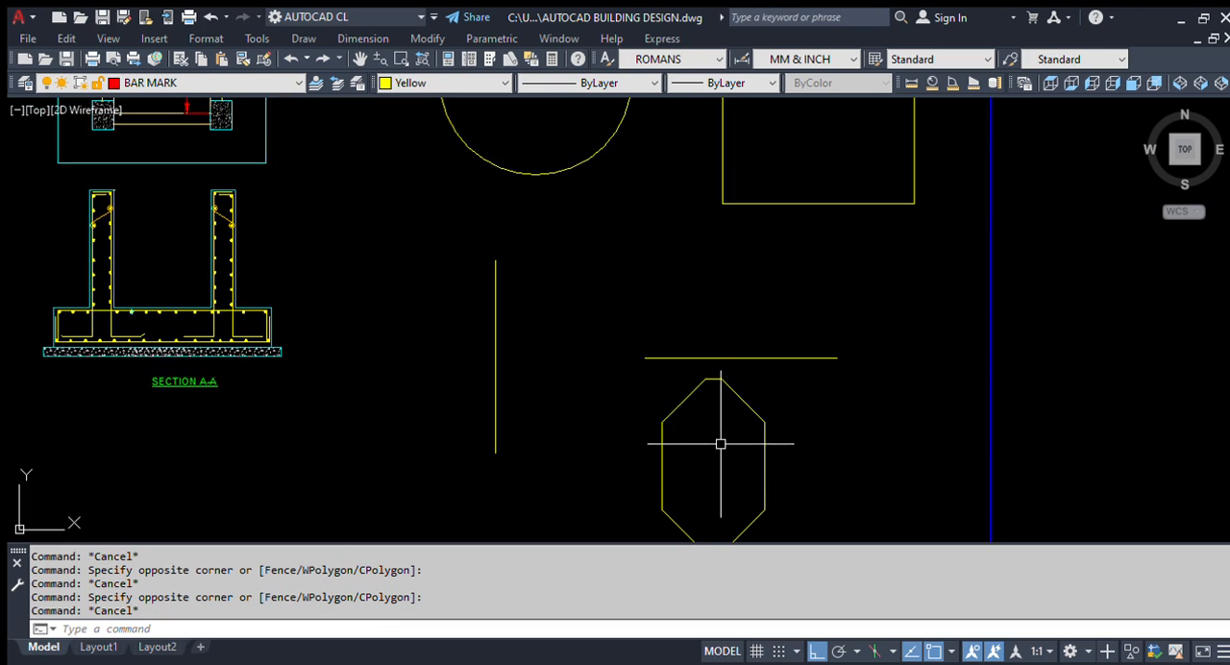
pyautogui.moveTo(785, 376); pyautogui.dragTo(741, 291)
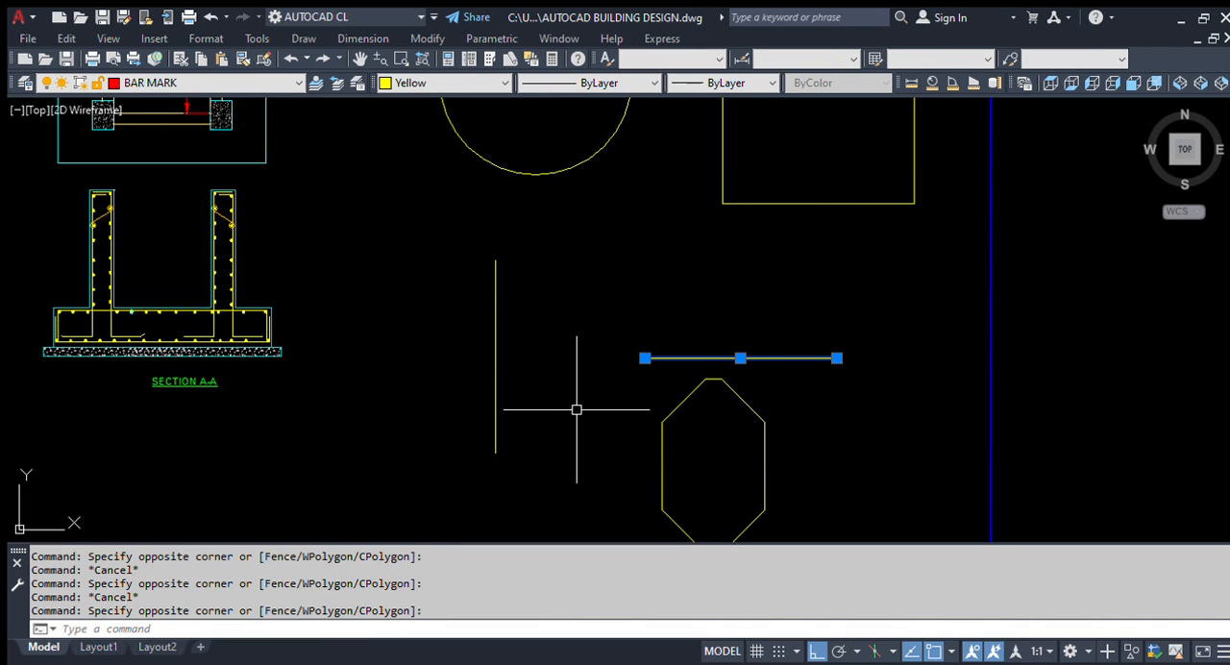
pyautogui.press('Escape')
pyautogui.moveTo(554, 393); pyautogui.dragTo(443, 386)
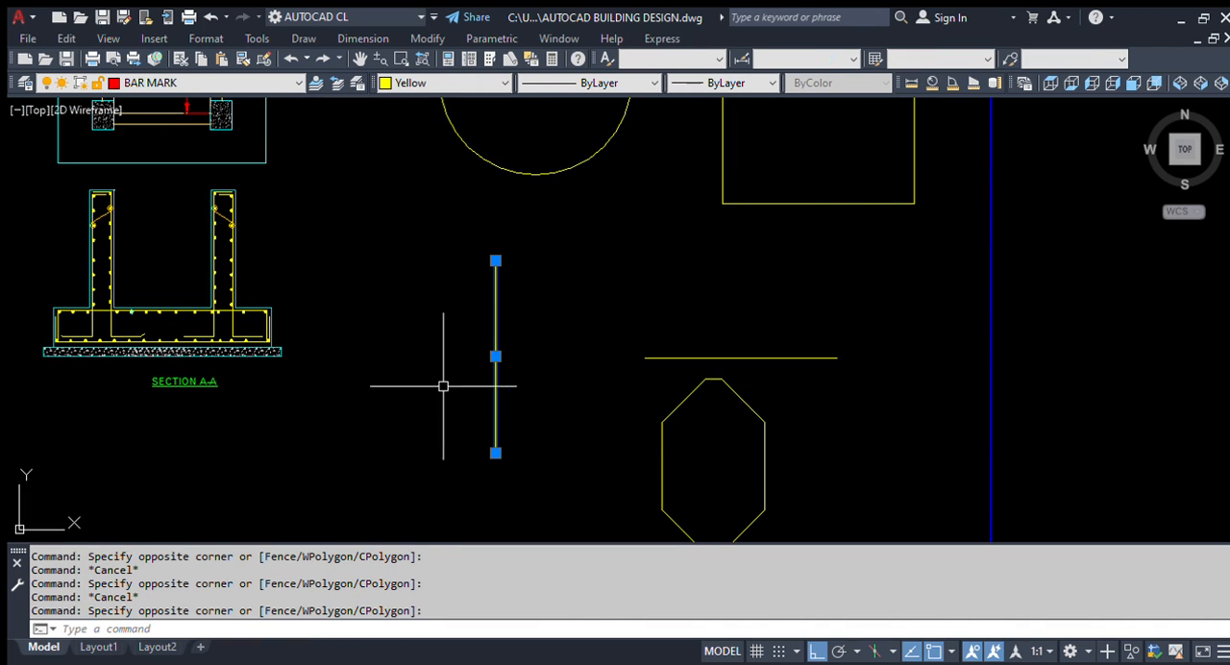
pyautogui.press('Escape')
pyautogui.scroll(-2, 708, 426)
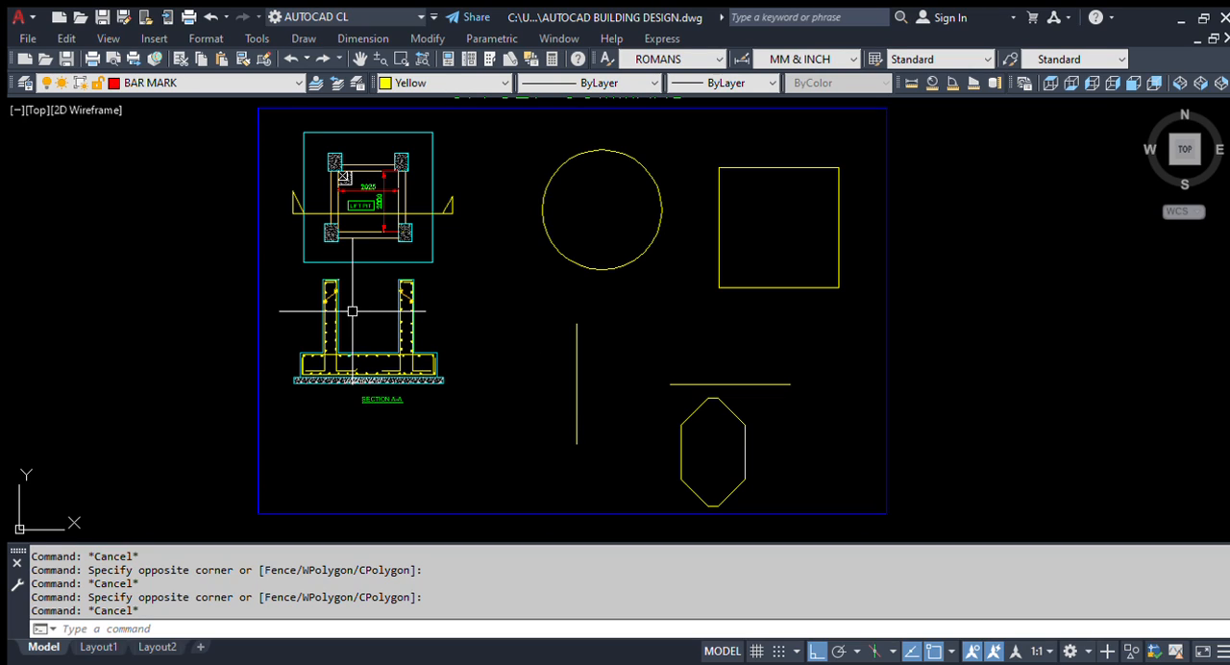
# Step: Examine the lift pit plan and its section A-A beside the practice shapes
pyautogui.moveTo(384, 296); pyautogui.dragTo(387, 305, button='middle')
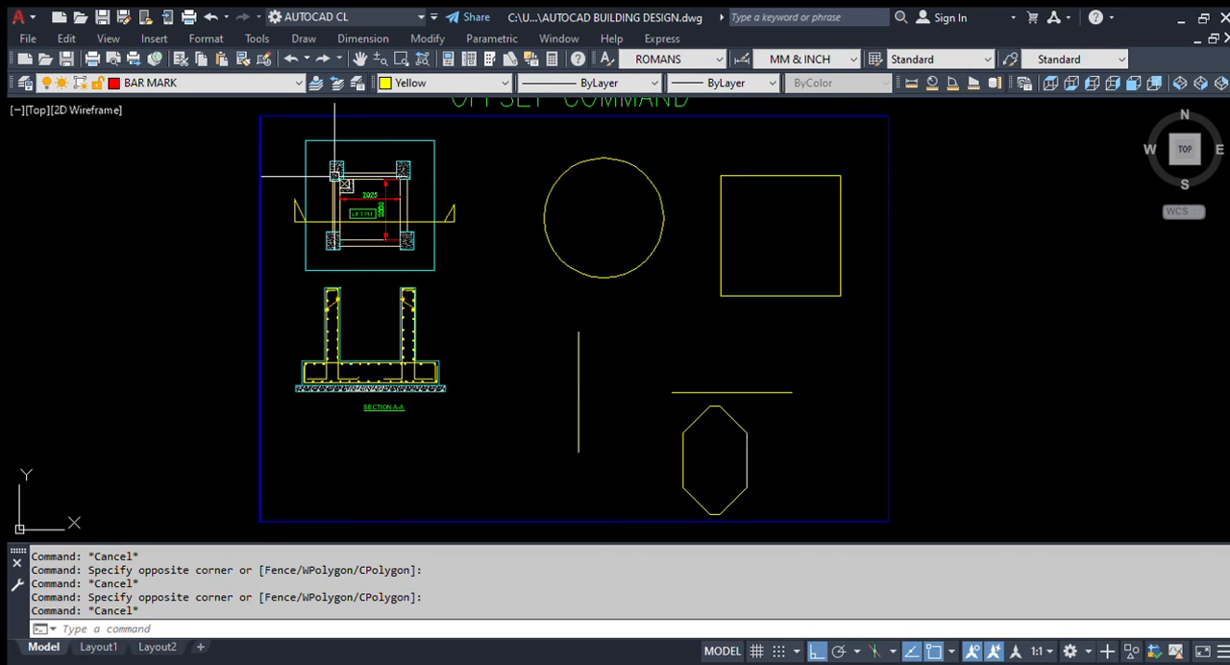
pyautogui.scroll(2, 303, 173)
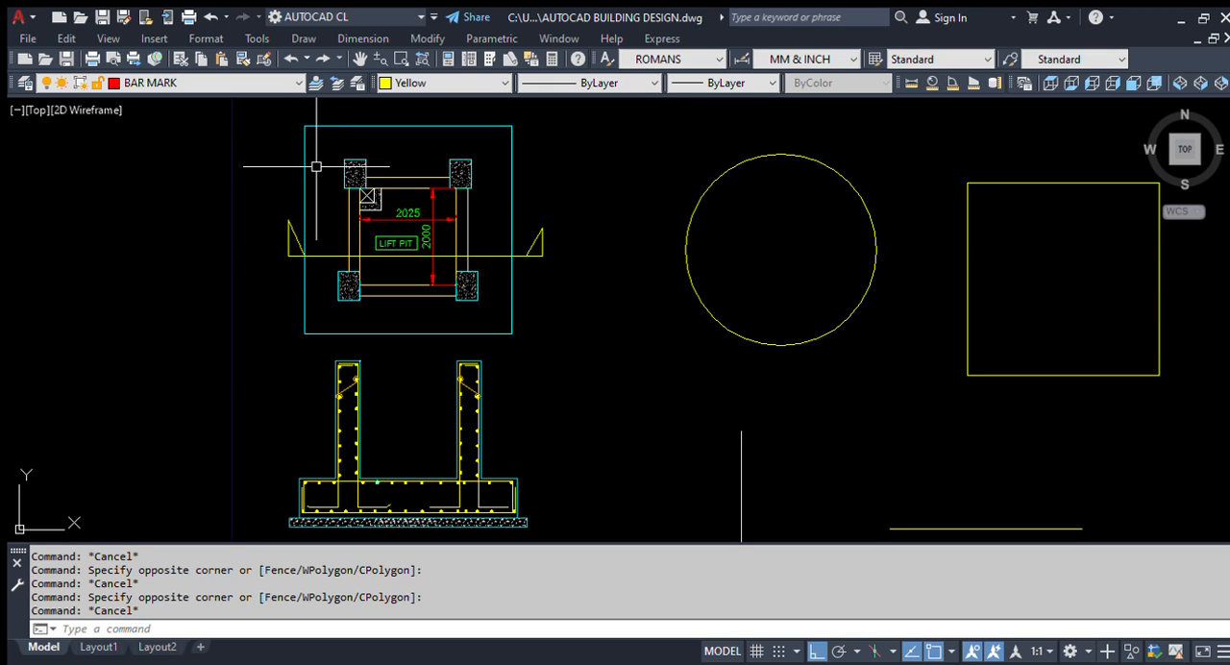
pyautogui.scroll(-1, 227, 263)
pyautogui.scroll(1, 235, 168)
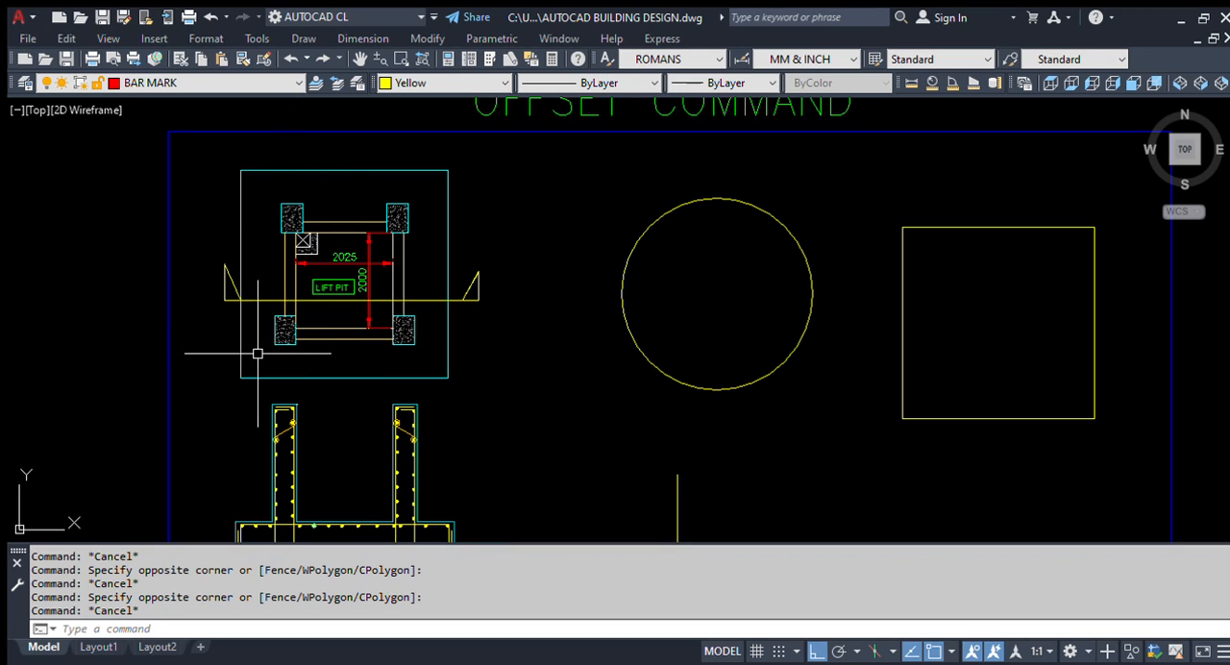
pyautogui.scroll(-2, 274, 353)
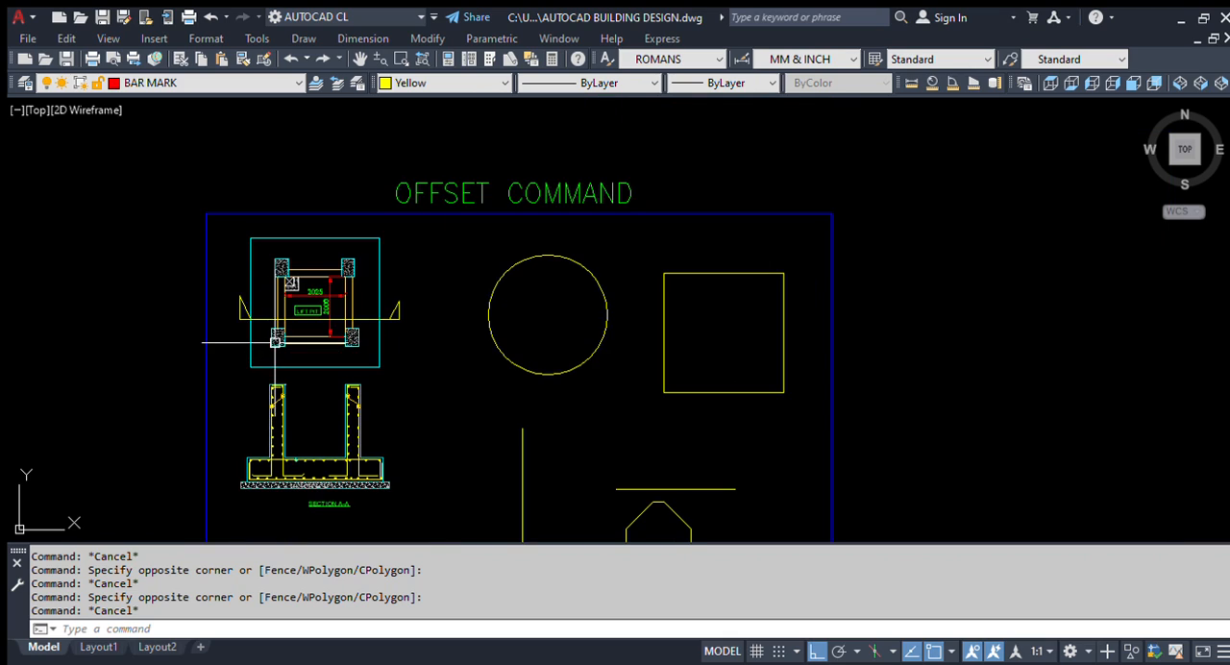
pyautogui.moveTo(430, 473)
pyautogui.mouseDown(button='middle')
pyautogui.moveTo(447, 427)
pyautogui.moveTo(549, 308)
pyautogui.moveTo(549, 406)
pyautogui.mouseUp(button='middle')
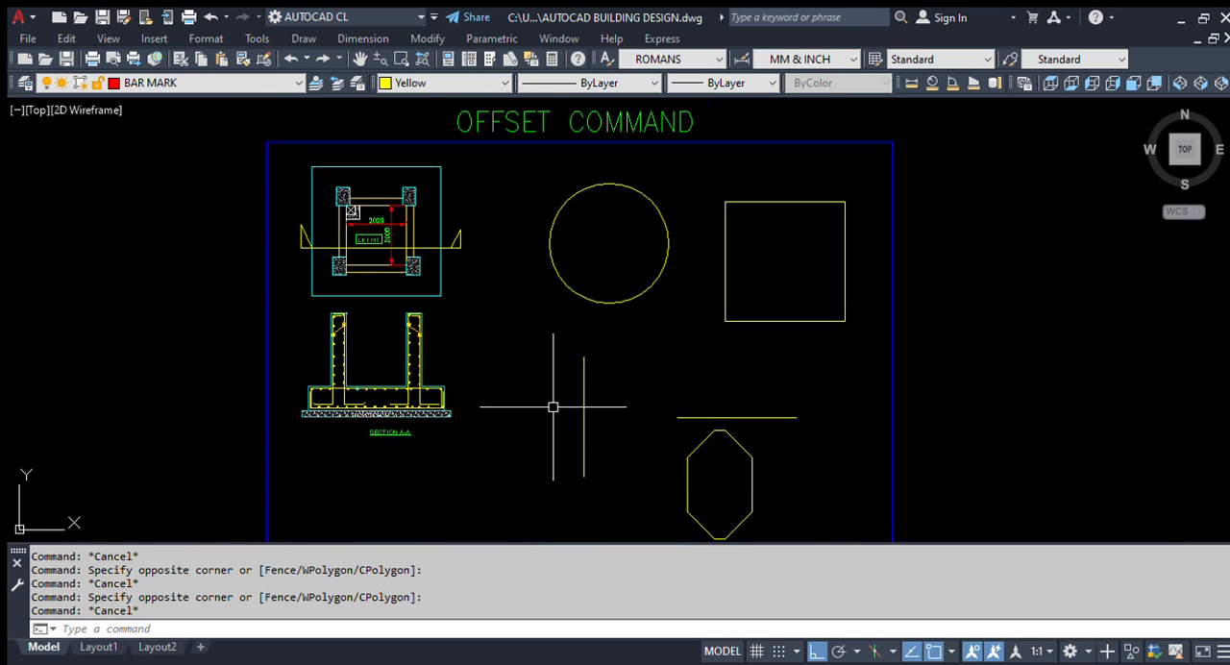
pyautogui.moveTo(530, 352)
pyautogui.mouseDown(button='middle')
pyautogui.moveTo(595, 402)
pyautogui.moveTo(567, 386)
pyautogui.mouseUp(button='middle')
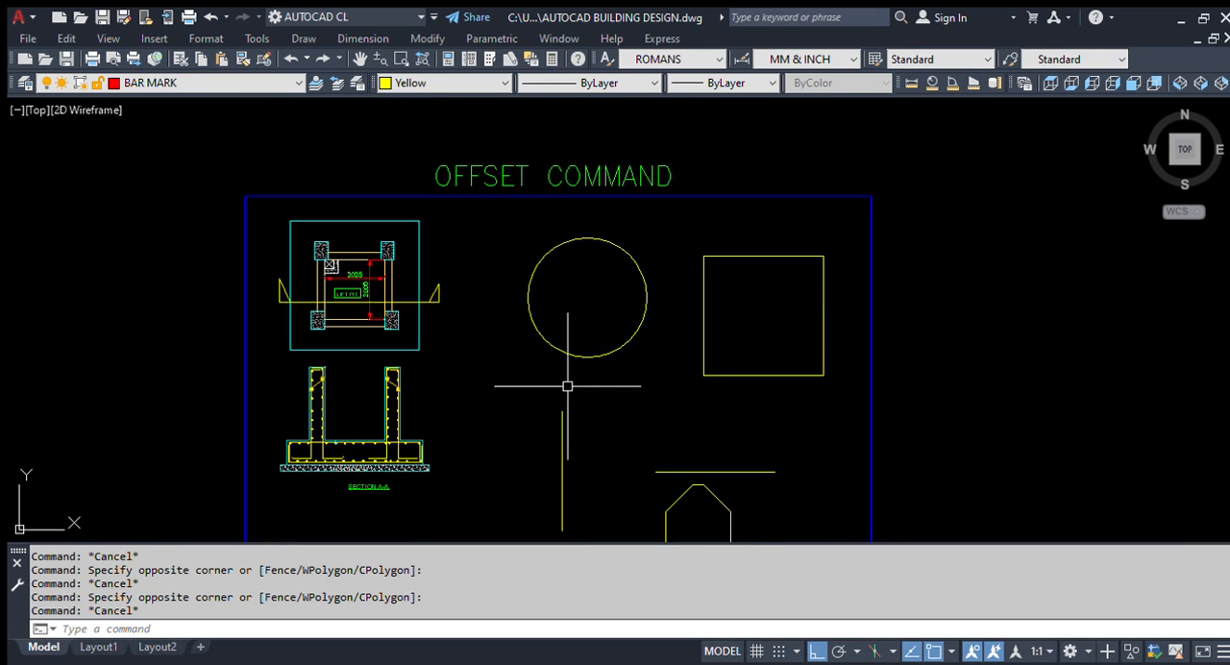
pyautogui.scroll(2, 567, 387)
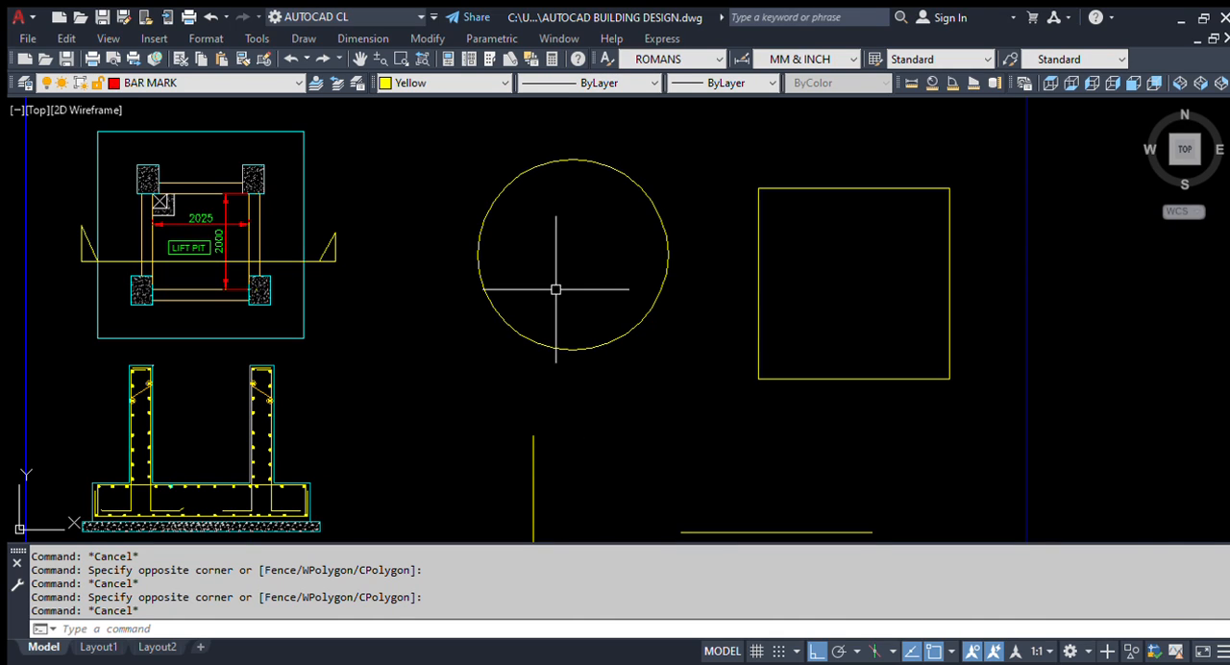
pyautogui.scroll(-3, 562, 297)
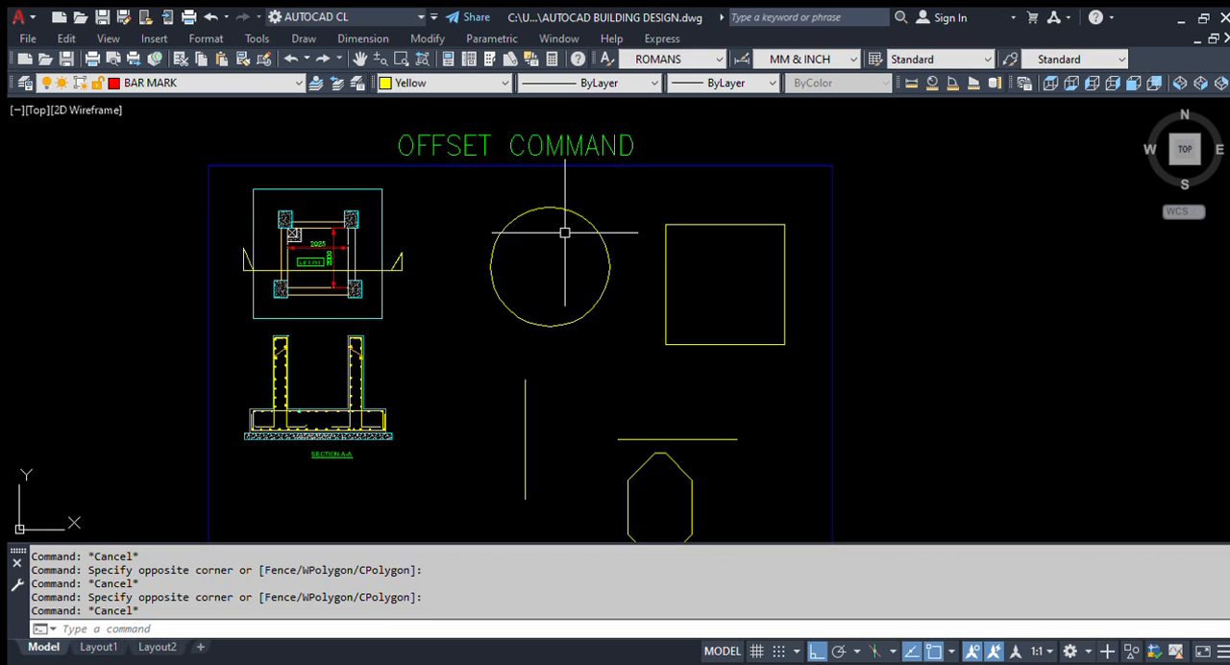
# Step: Review the group of yellow practice shapes, highlighting the circle, square, both lines and the octagon together
pyautogui.moveTo(385, 340); pyautogui.dragTo(478, 336, button='middle')
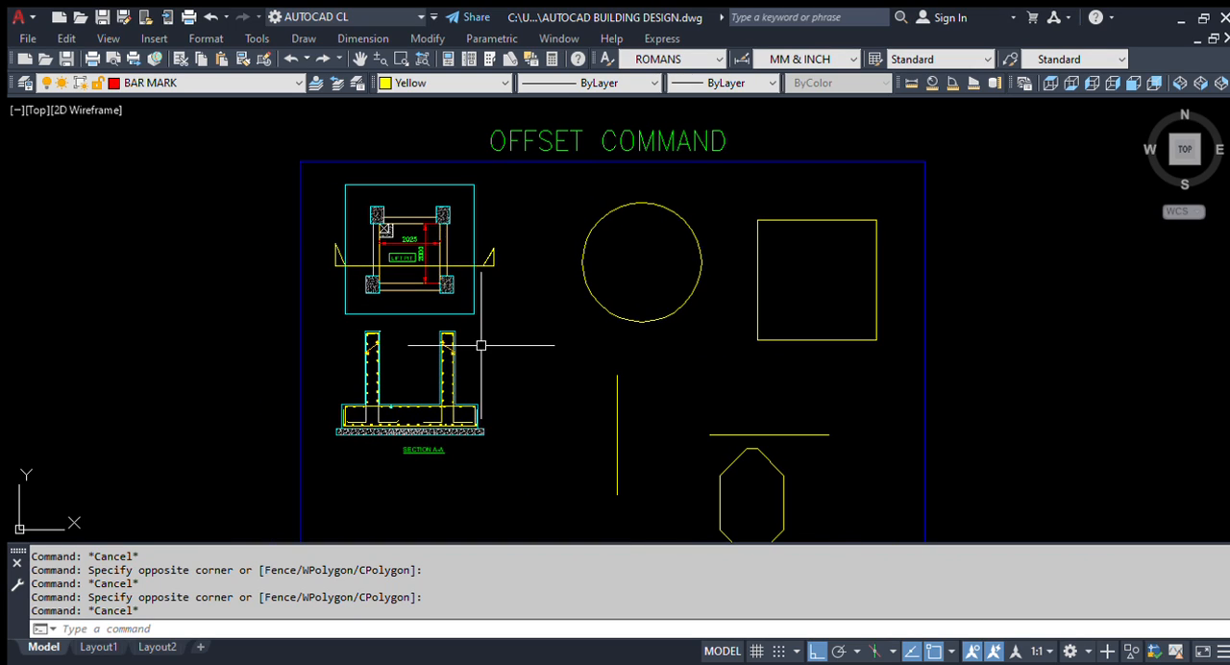
pyautogui.press('Escape')
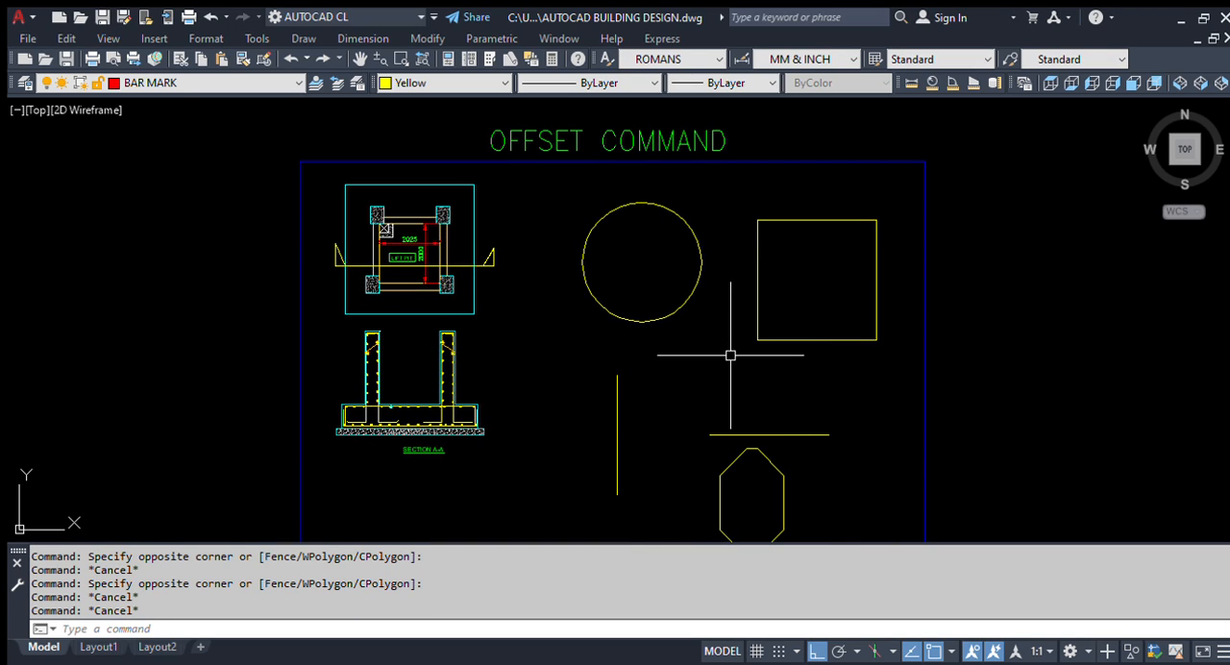
pyautogui.moveTo(720, 365); pyautogui.dragTo(689, 338, button='middle')
pyautogui.click(847, 525)
pyautogui.click(561, 198)
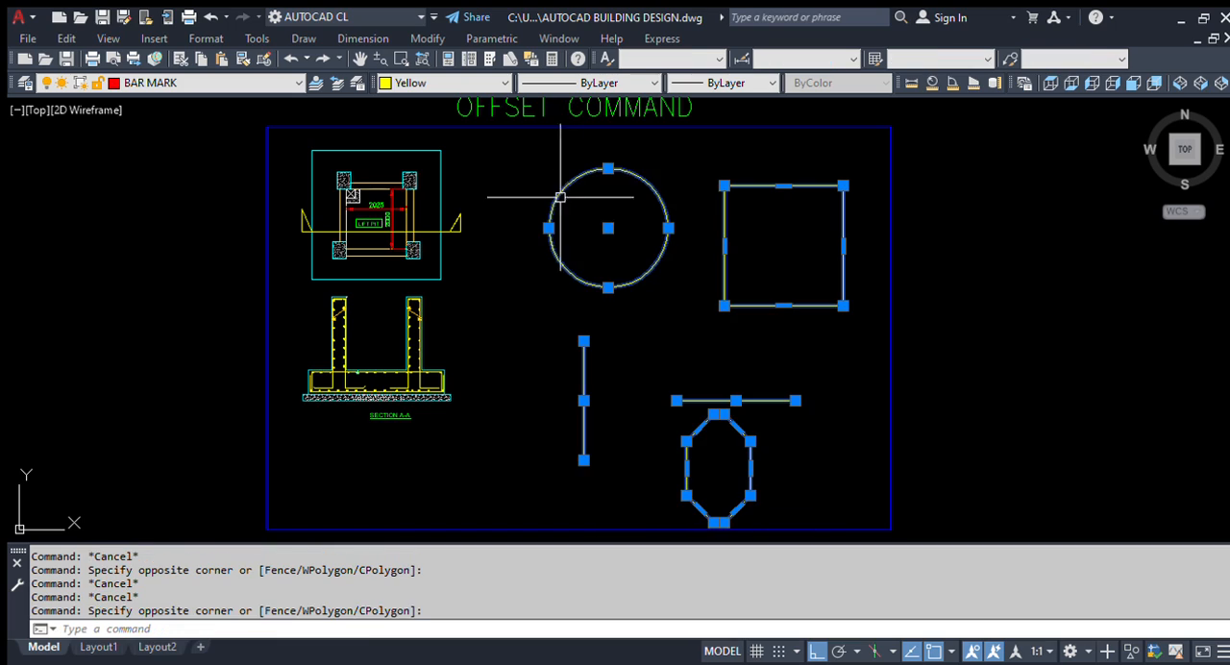
pyautogui.press('Escape')
pyautogui.scroll(4, 565, 246)
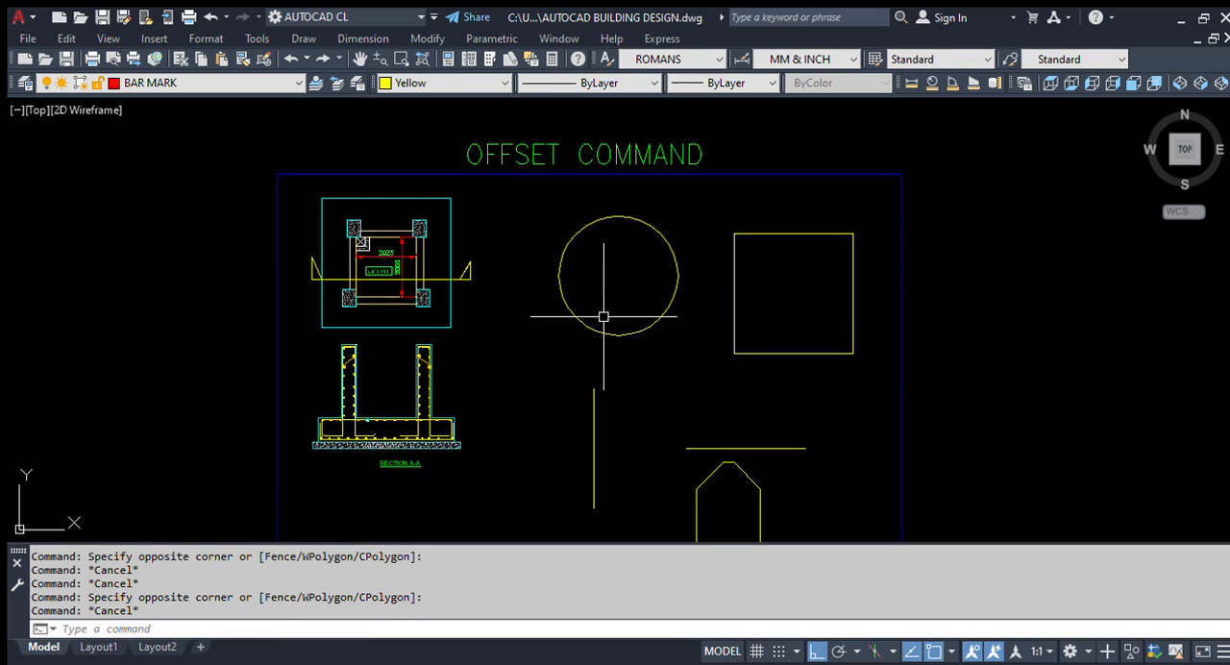
pyautogui.scroll(-4, 524, 261)
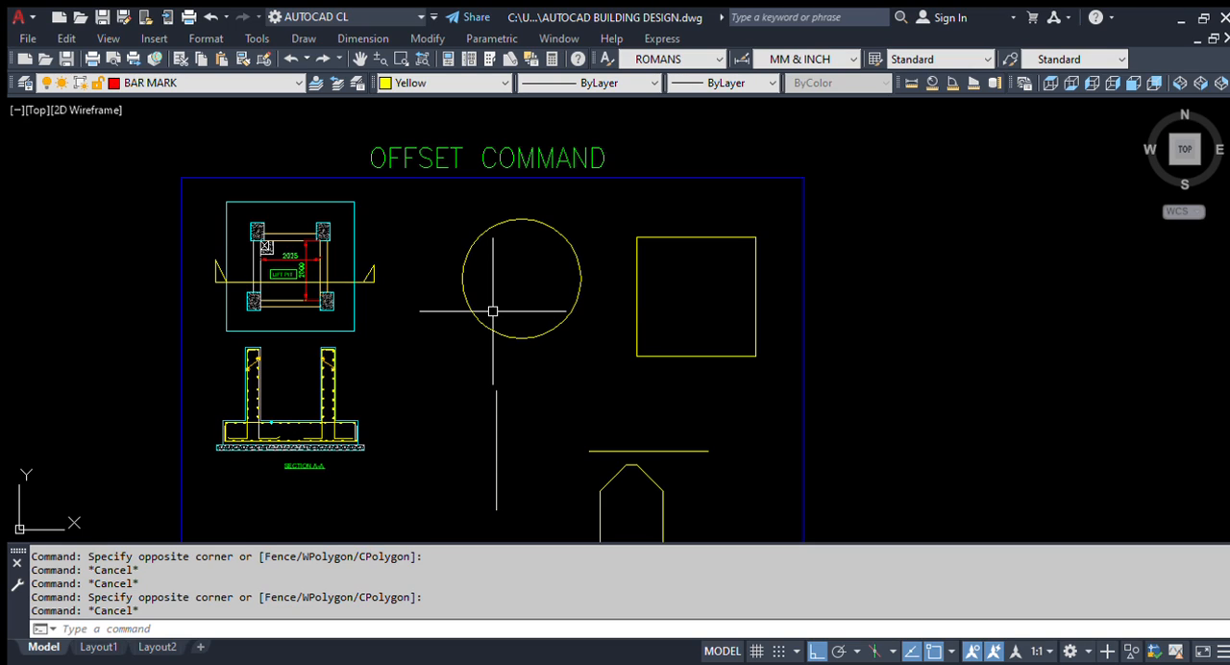
pyautogui.scroll(2, 492, 310)
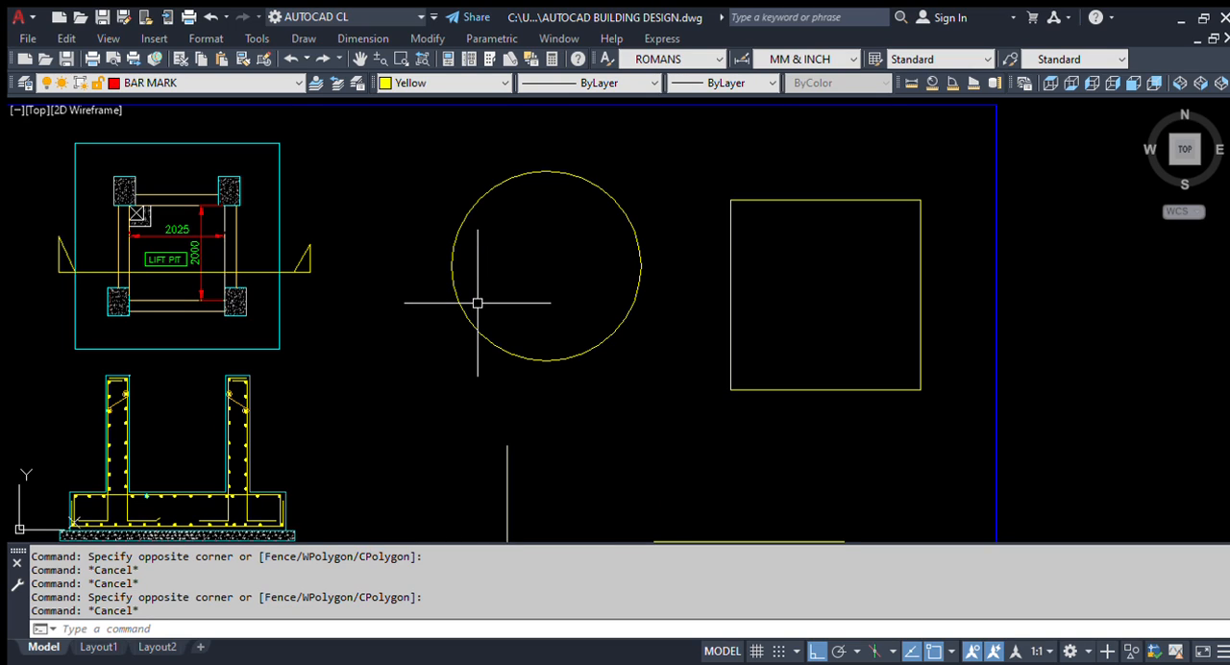
pyautogui.moveTo(476, 357); pyautogui.dragTo(461, 311, button='middle')
pyautogui.scroll(-2, 467, 303)
pyautogui.click(549, 337)
pyautogui.click(502, 294)
pyautogui.press('Escape')
# Step: Add a horizontal linear dimension across the circle's full diameter, placing the dimension line inside the circle
pyautogui.scroll(2, 458, 220)
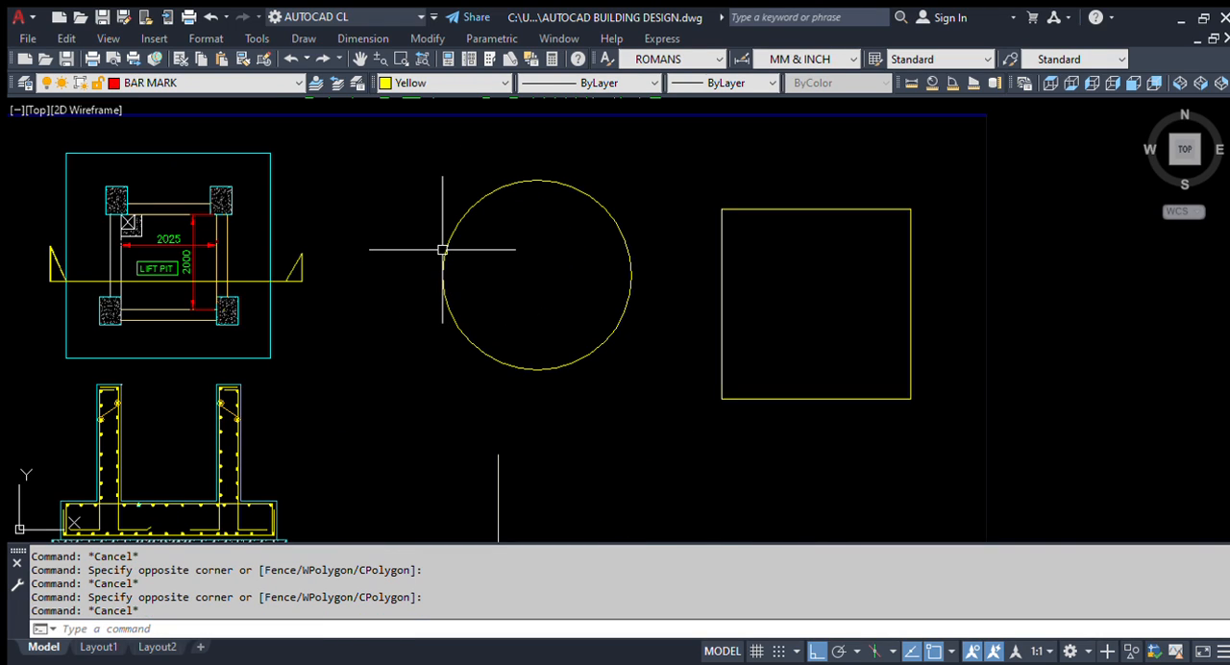
pyautogui.write('dli')
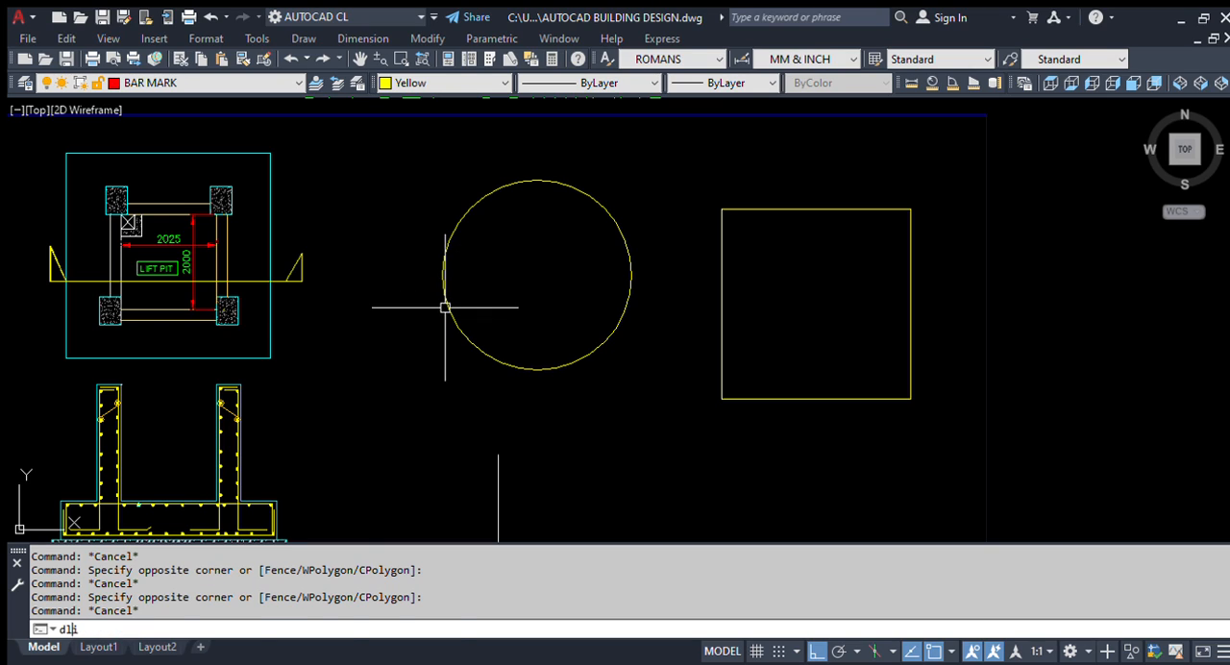
pyautogui.press('Return')
pyautogui.click(442, 275)
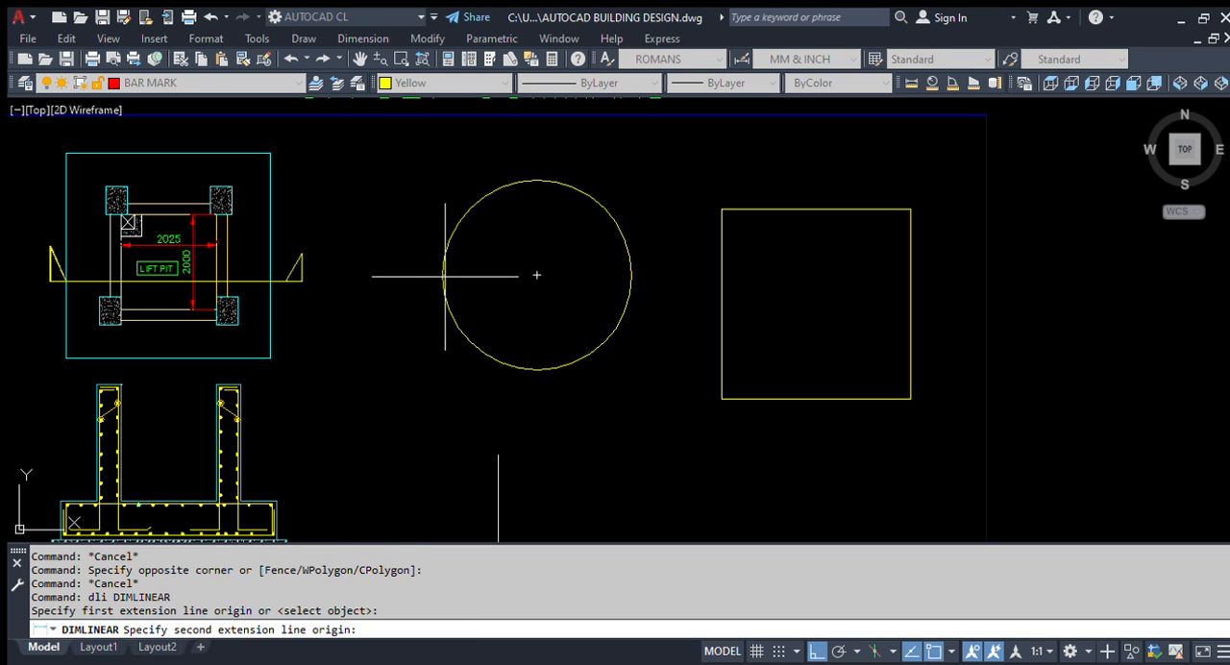
pyautogui.click(631, 275)
pyautogui.click(538, 273)
pyautogui.scroll(3, 534, 269)
pyautogui.press('Escape')
pyautogui.scroll(-5, 673, 250)
# Step: Match the circle's diameter dimension to the properties of the lift pit plan's horizontal dimension
pyautogui.write('ma')
pyautogui.press('Return')
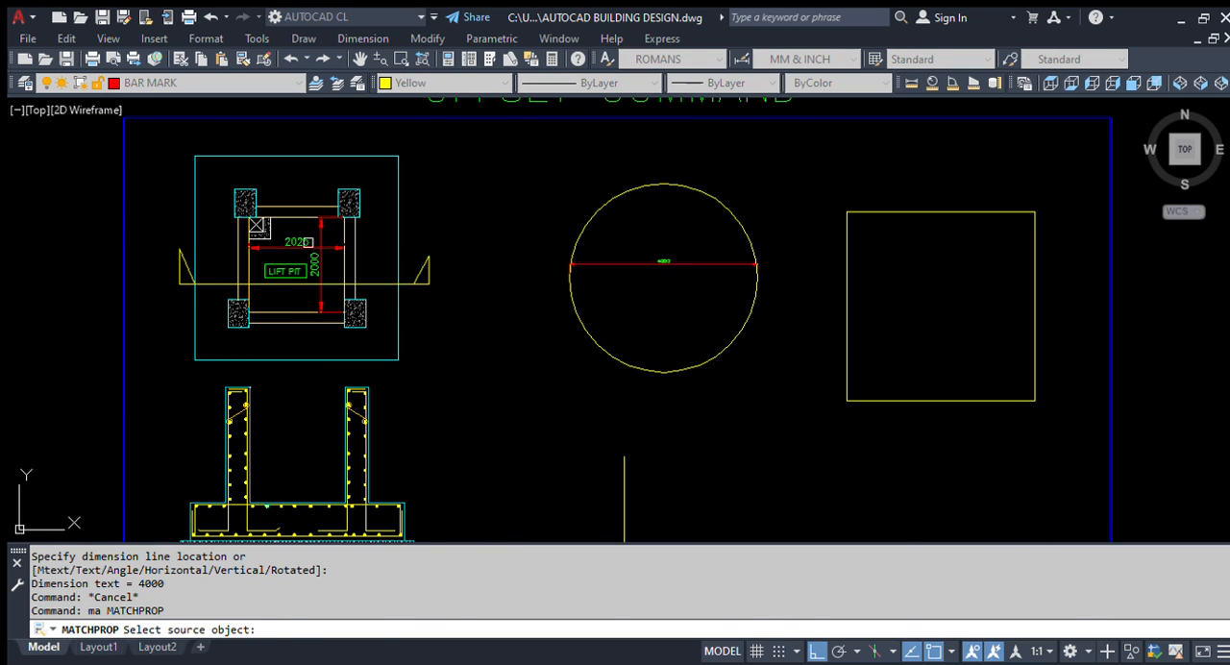
pyautogui.click(309, 243)
pyautogui.scroll(4, 634, 258)
pyautogui.click(794, 320)
pyautogui.click(708, 220)
pyautogui.press('Return')
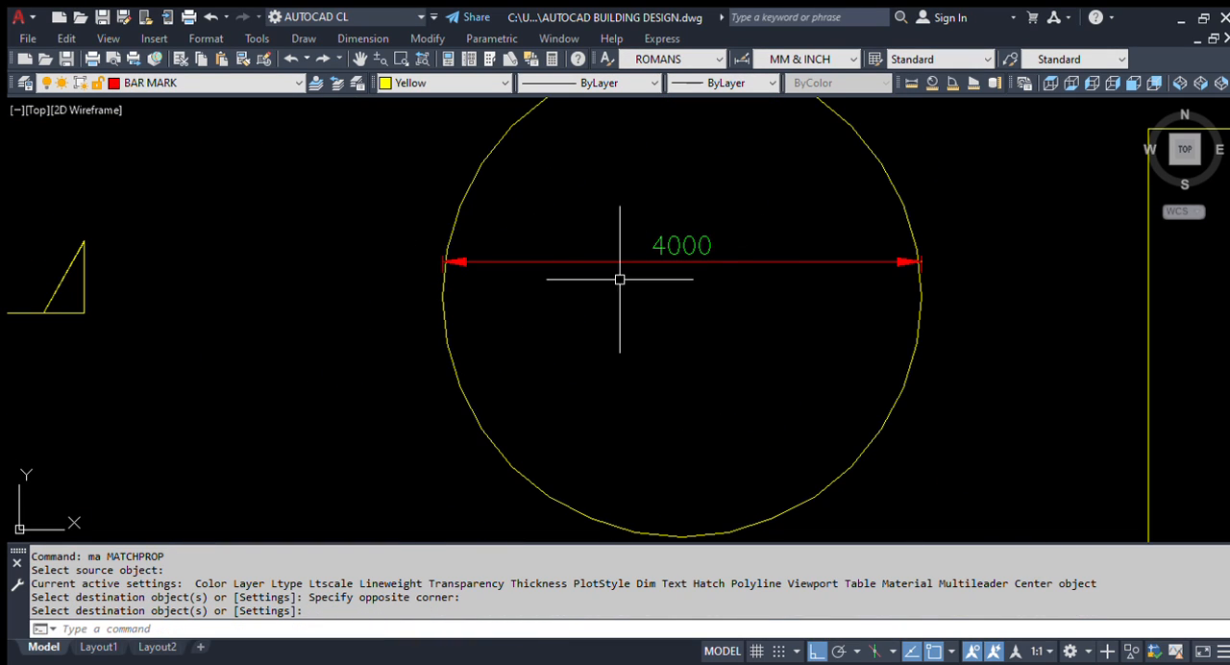
pyautogui.moveTo(795, 339); pyautogui.dragTo(637, 365, button='middle')
pyautogui.press('Escape')
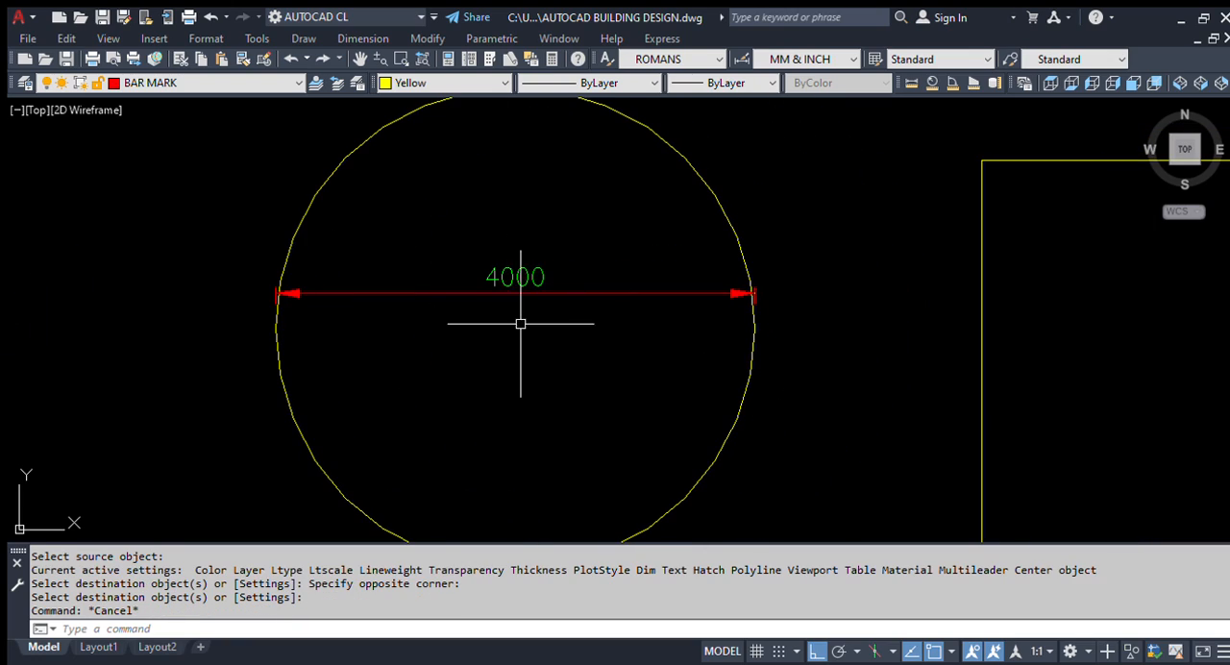
pyautogui.scroll(-2, 527, 309)
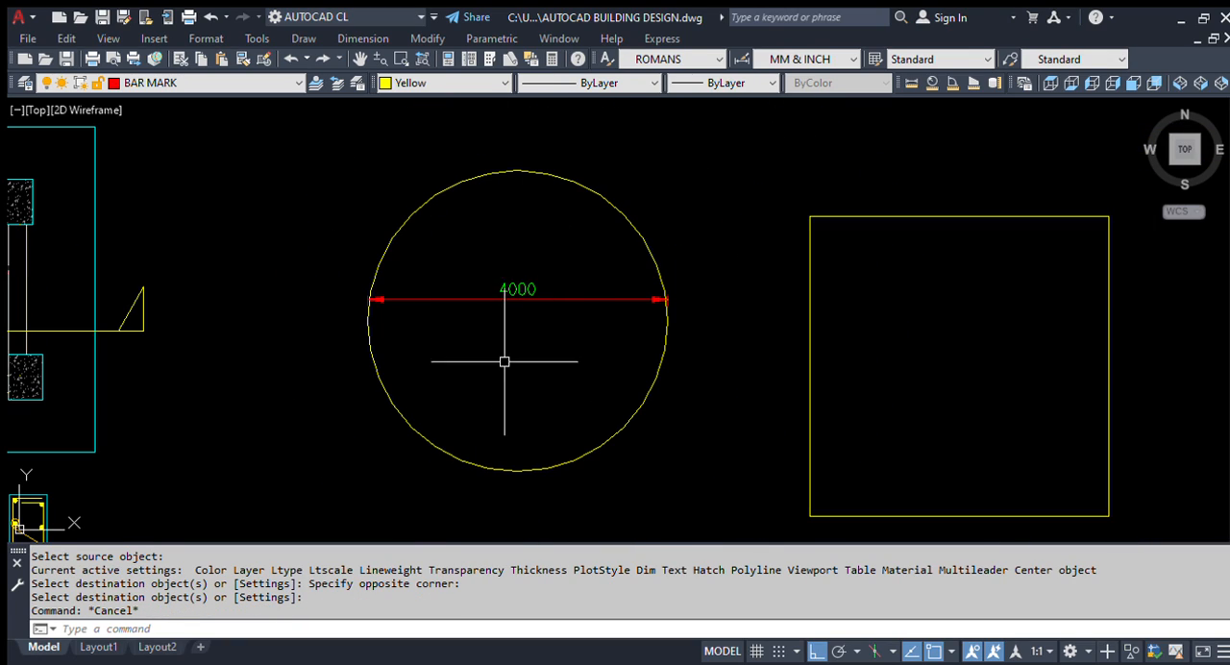
pyautogui.scroll(-2, 519, 305)
pyautogui.scroll(2, 527, 313)
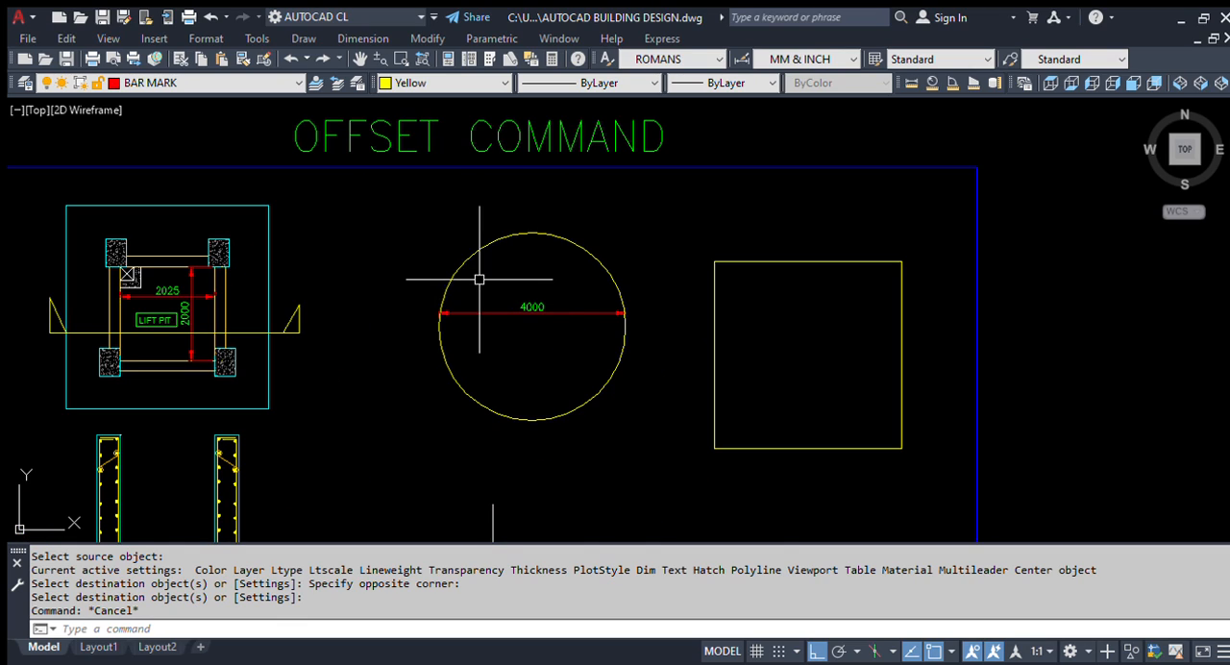
pyautogui.scroll(2, 452, 290)
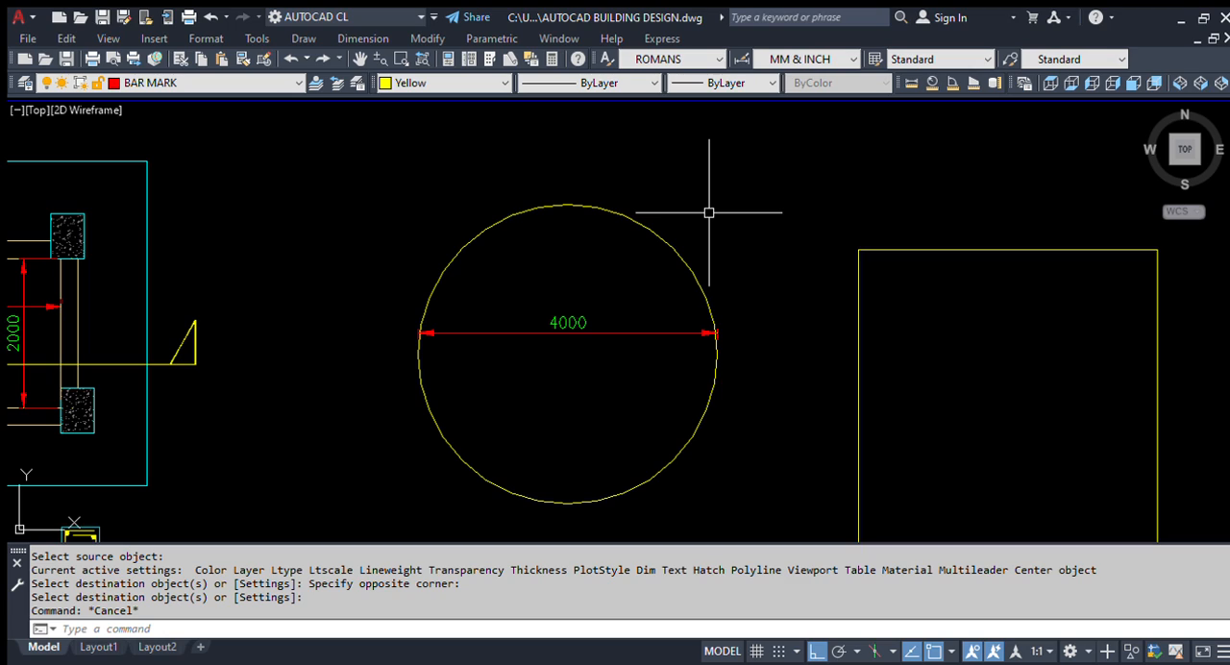
pyautogui.scroll(-4, 565, 354)
pyautogui.moveTo(615, 432); pyautogui.dragTo(574, 366, button='middle')
pyautogui.scroll(2, 550, 252)
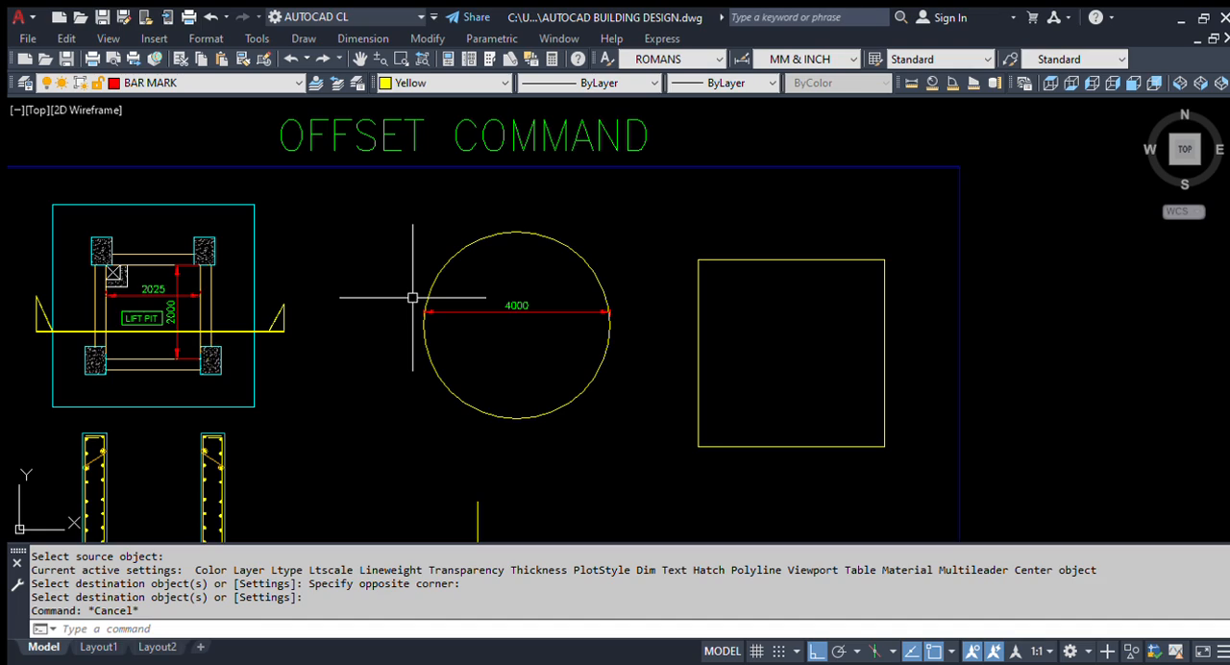
# Step: Offset the circle outward by a distance of 500
pyautogui.press('Escape')
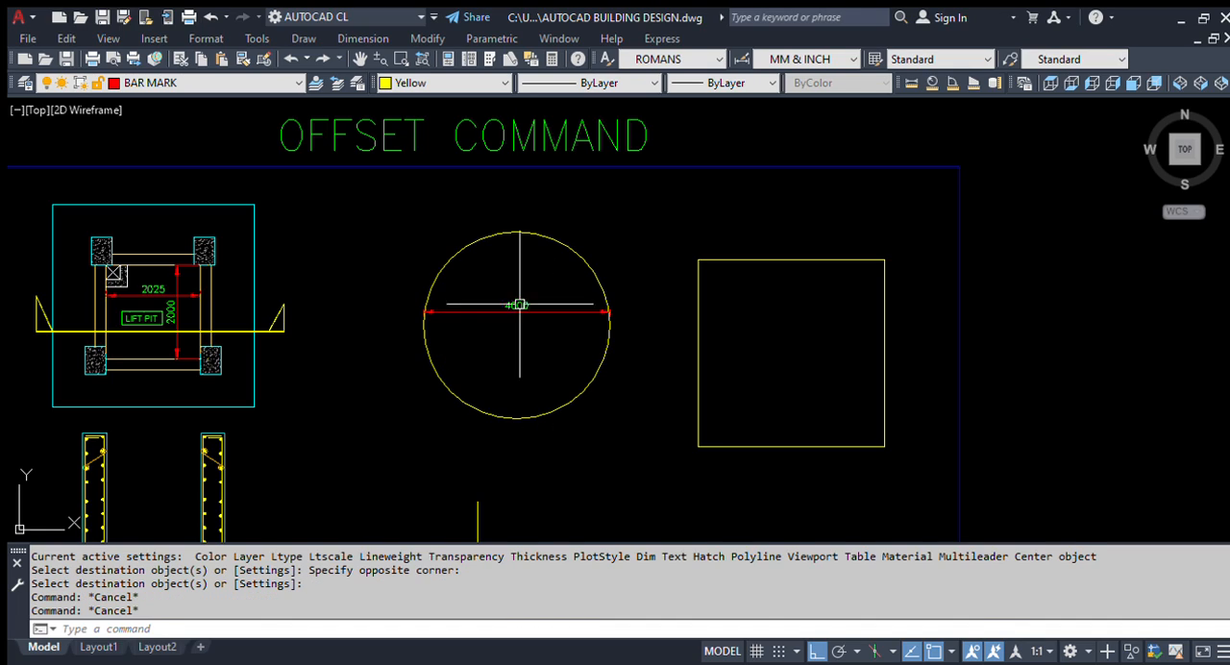
pyautogui.press('Escape')
pyautogui.write('o')
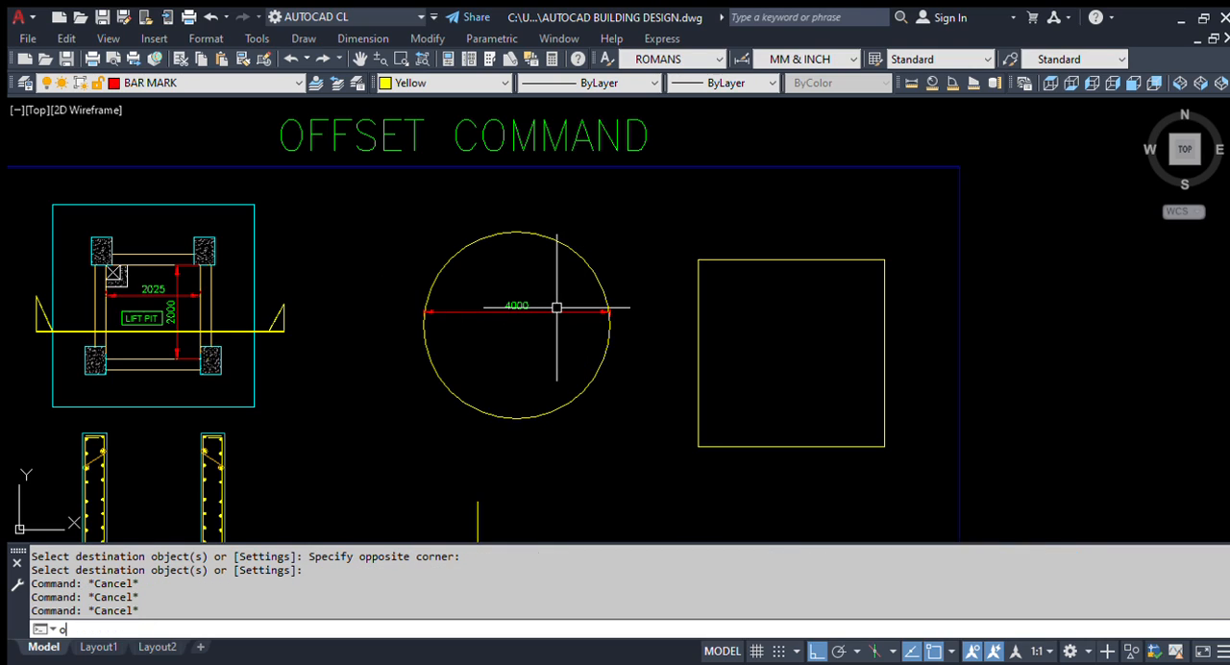
pyautogui.press('Return')
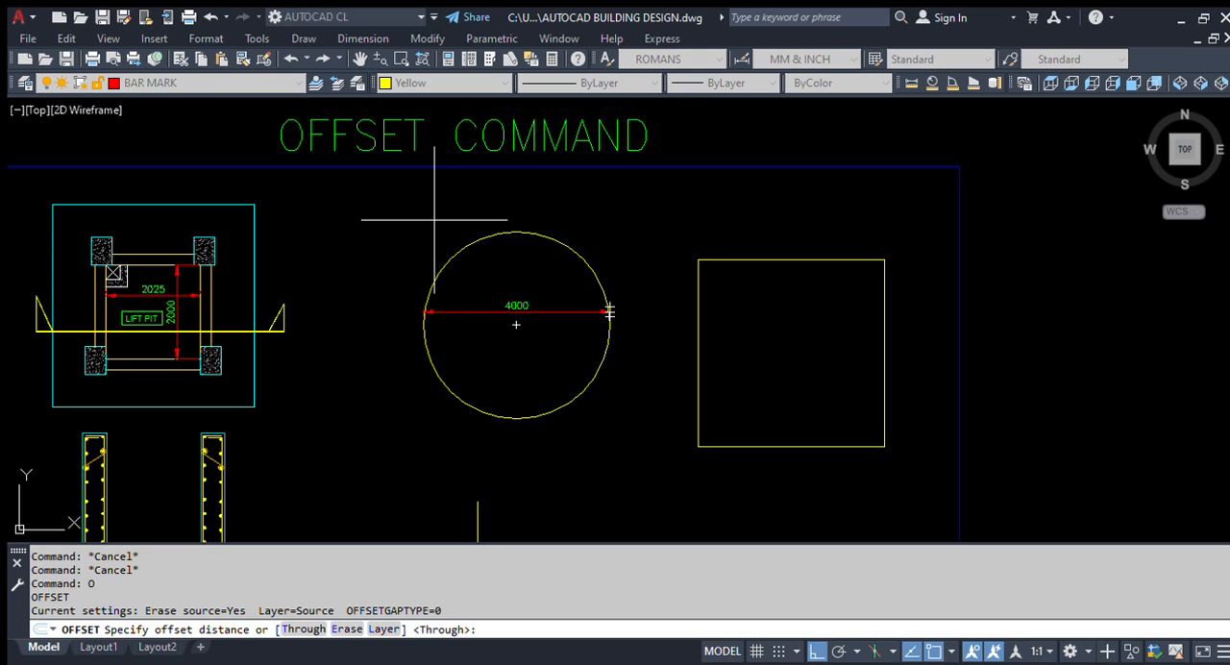
pyautogui.write('5')
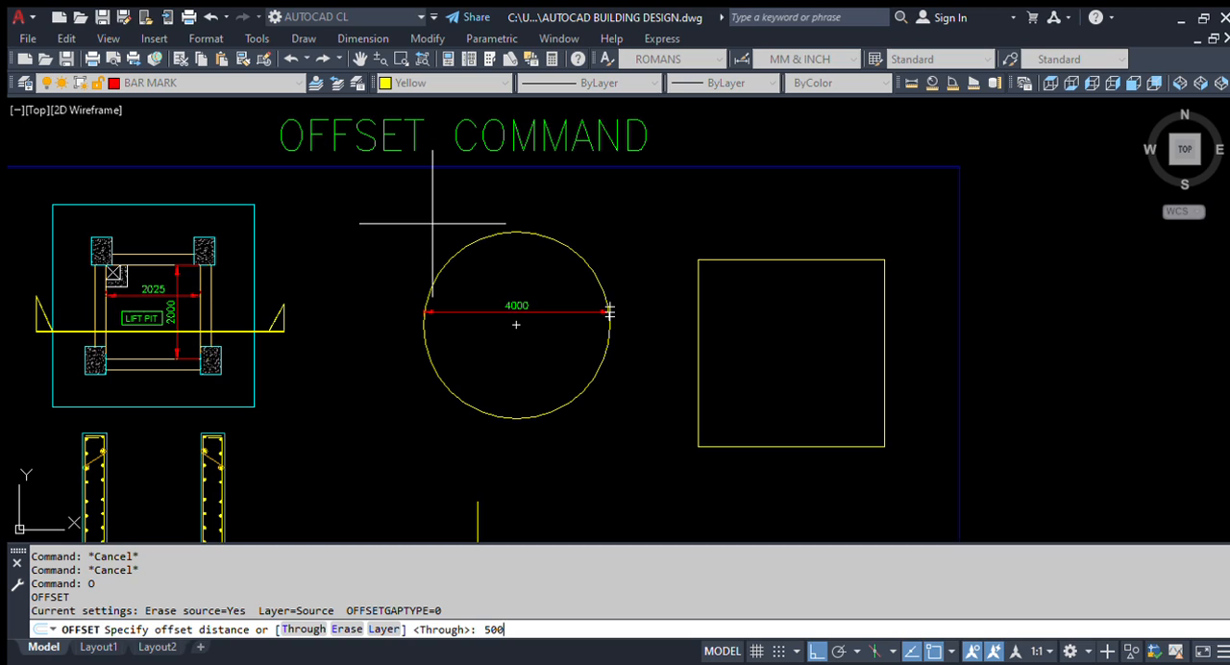
pyautogui.write('00')
pyautogui.press('Return')
pyautogui.scroll(4, 477, 227)
pyautogui.click(511, 247)
pyautogui.click(510, 192)
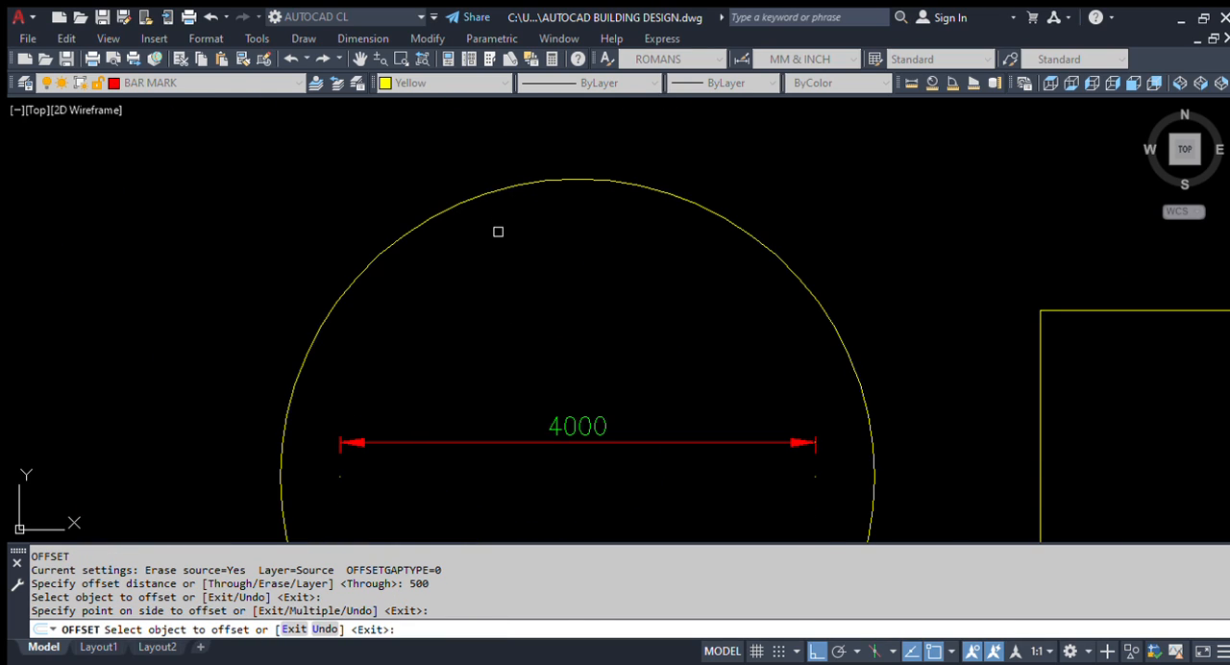
pyautogui.scroll(-2, 498, 231)
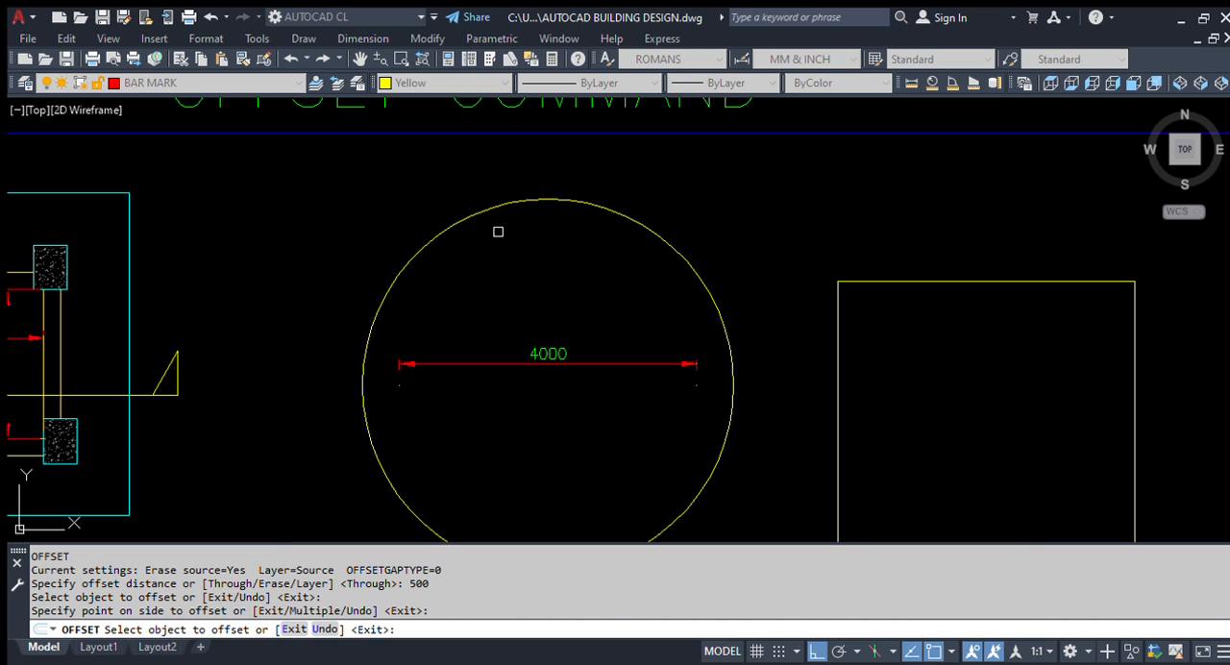
# Step: Undo the circle's offset and set the Offset command's Erase source option to No
pyautogui.press('Escape')
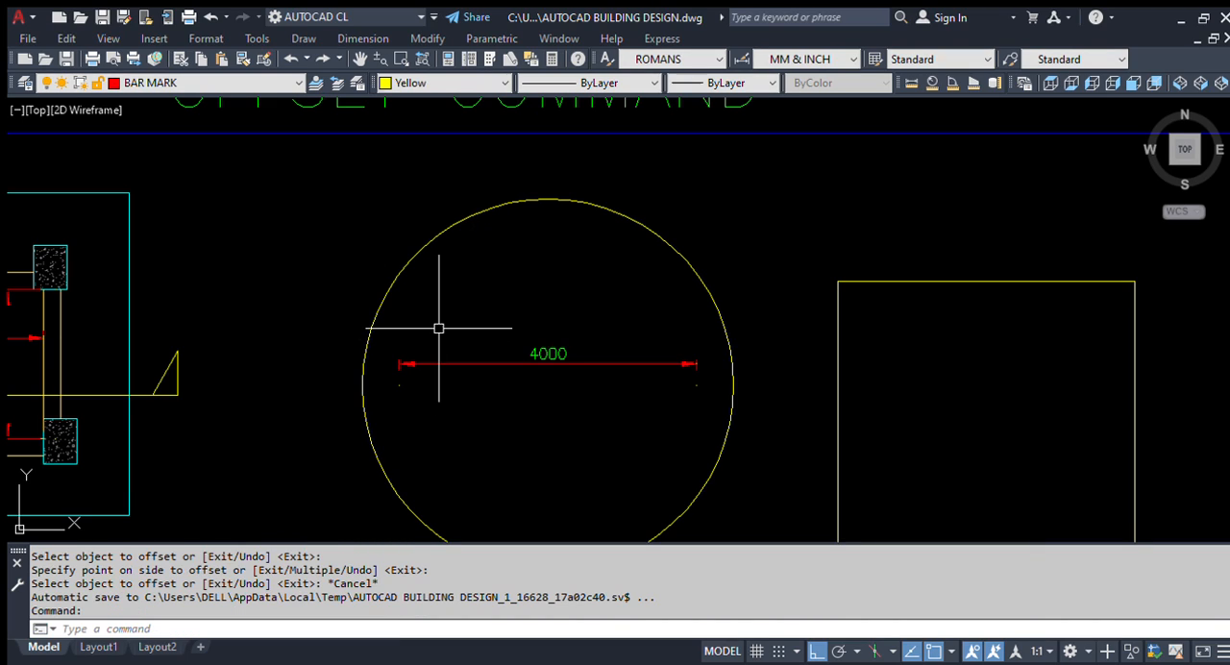
pyautogui.hotkey('ctrl', 'z')
pyautogui.write('o')
pyautogui.press('Return')
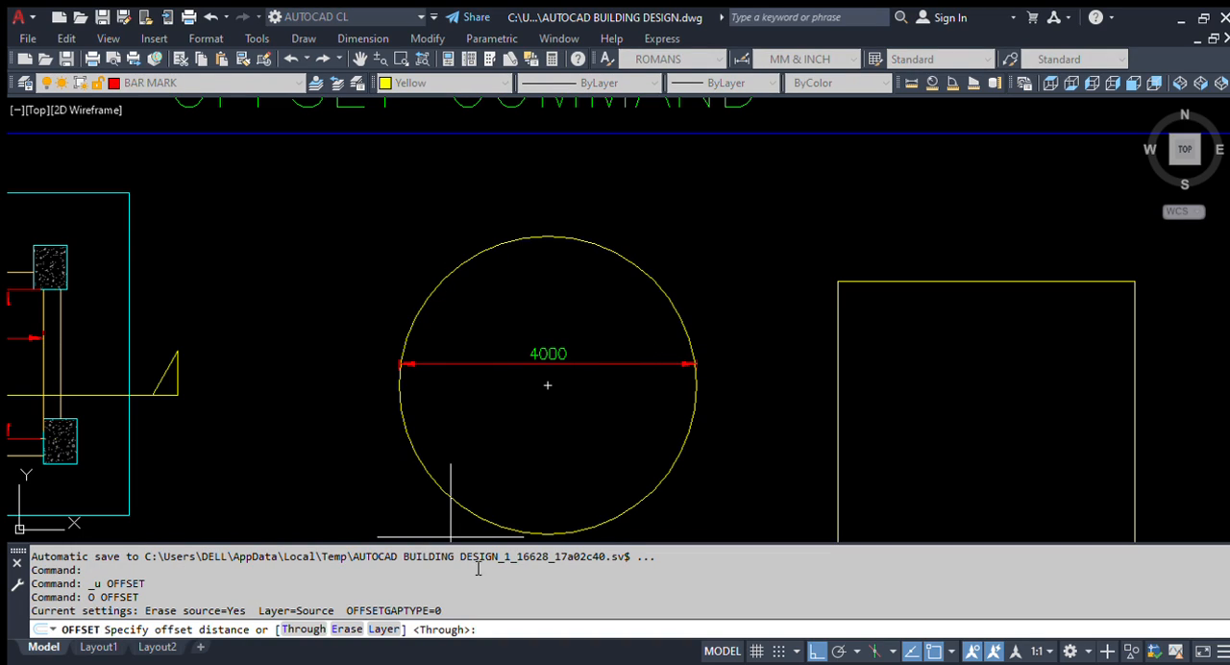
pyautogui.click(352, 632)
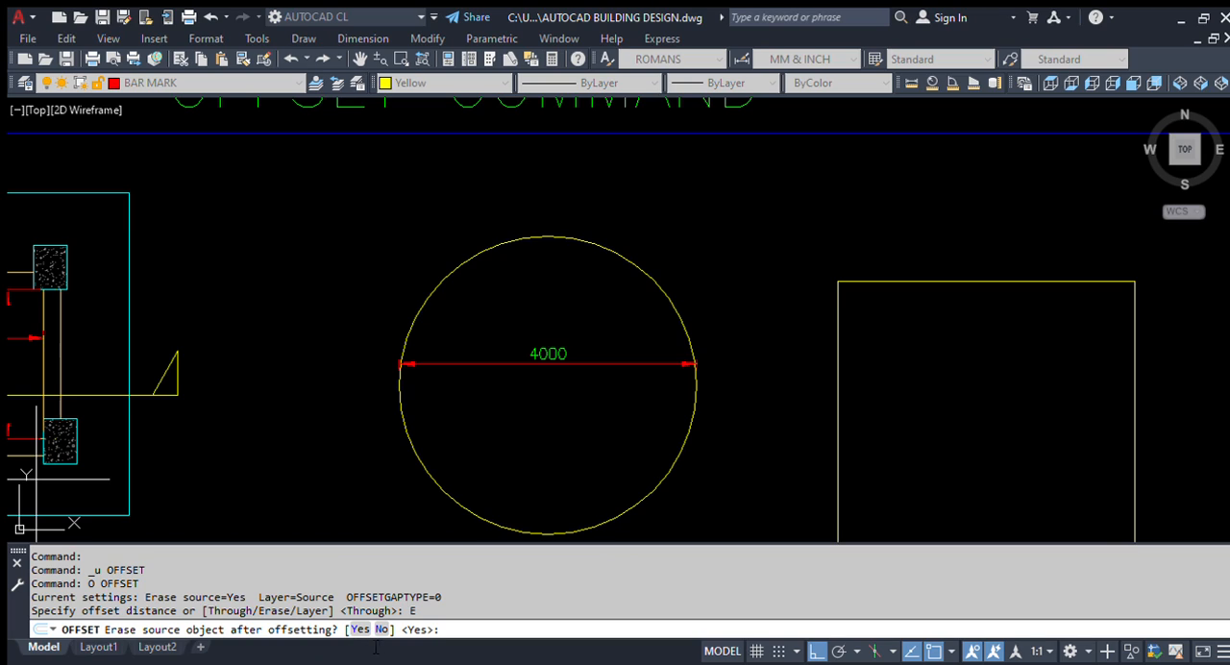
pyautogui.click(382, 629)
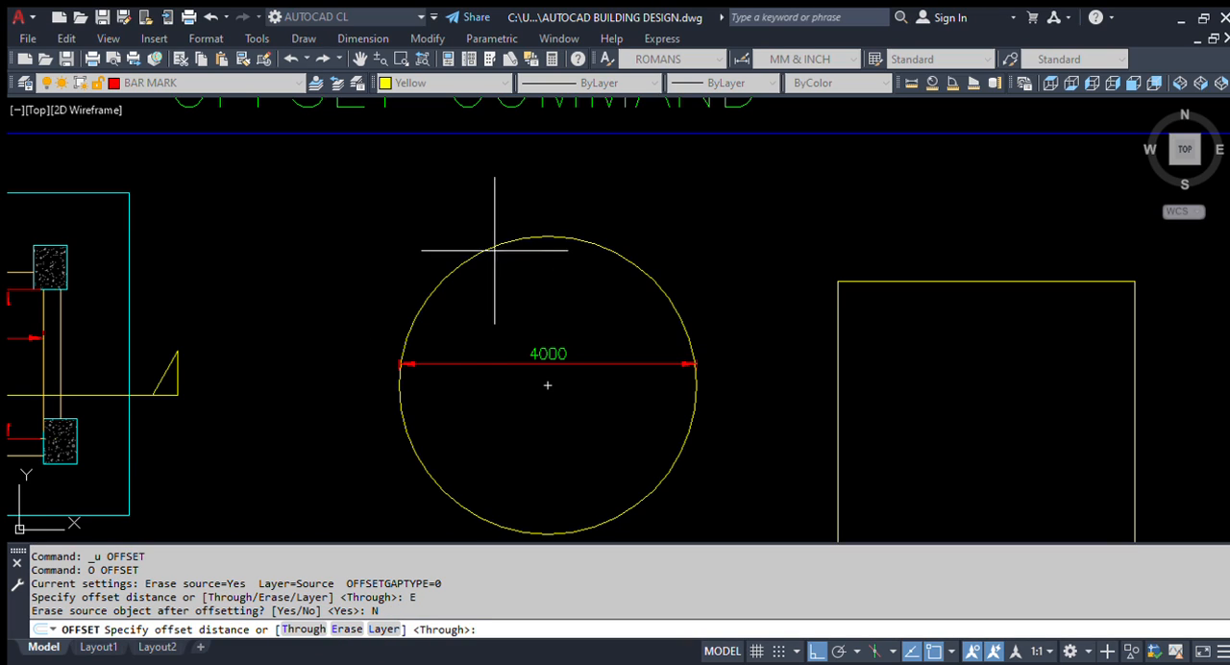
pyautogui.press('Escape')
# Step: Offset the circle outward by 500 while keeping the original circle
pyautogui.write('o')
pyautogui.press('Return')
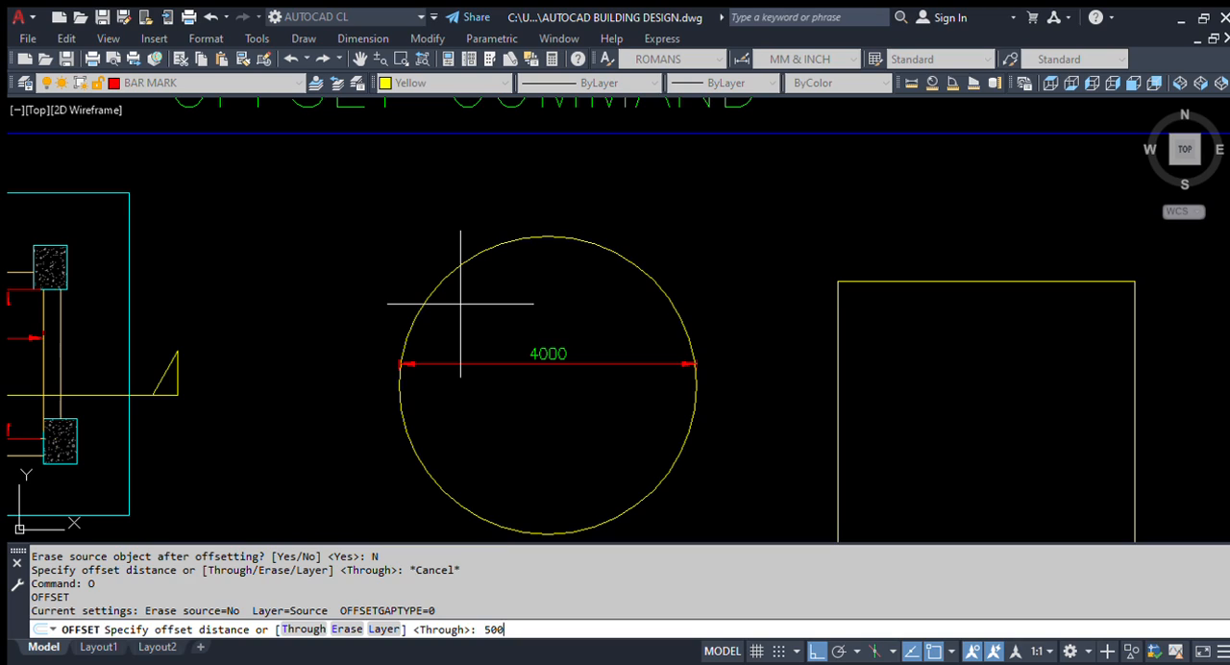
pyautogui.write('500')
pyautogui.press('Return')
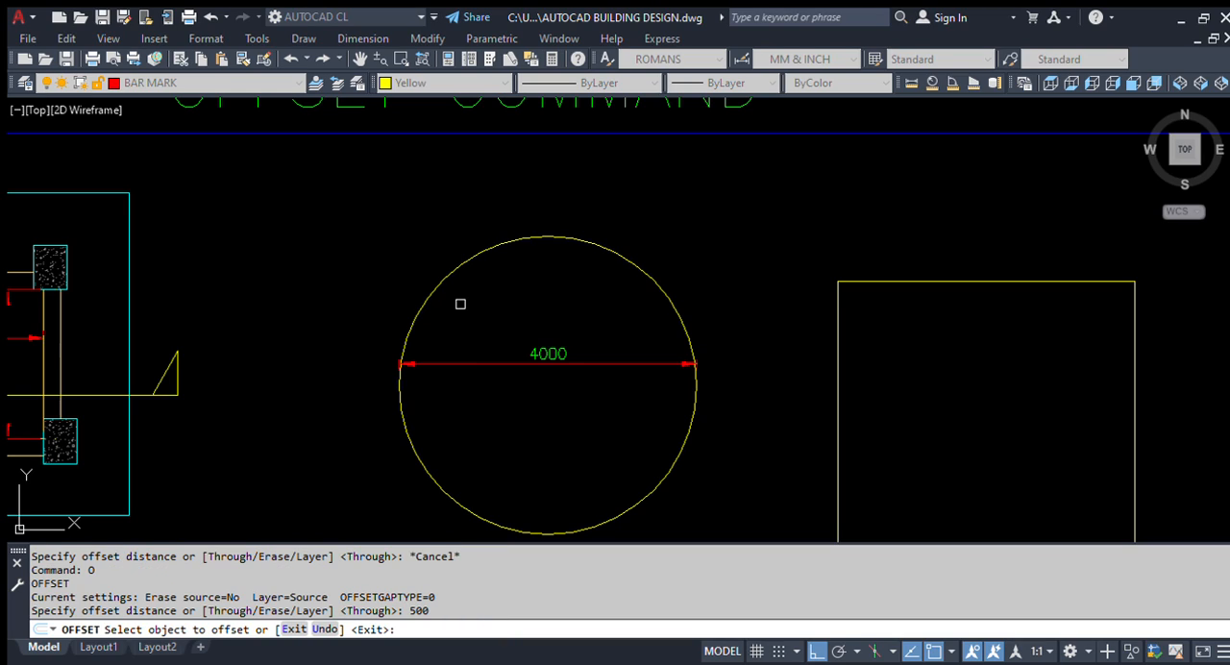
pyautogui.click(509, 239)
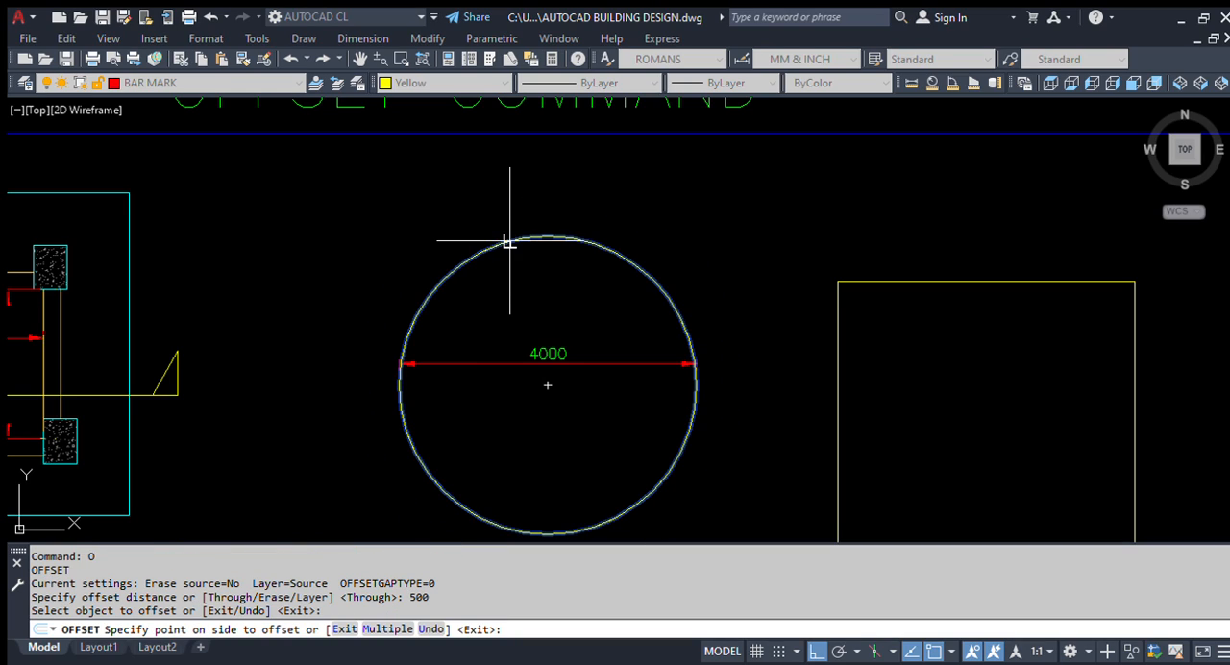
pyautogui.click(508, 189)
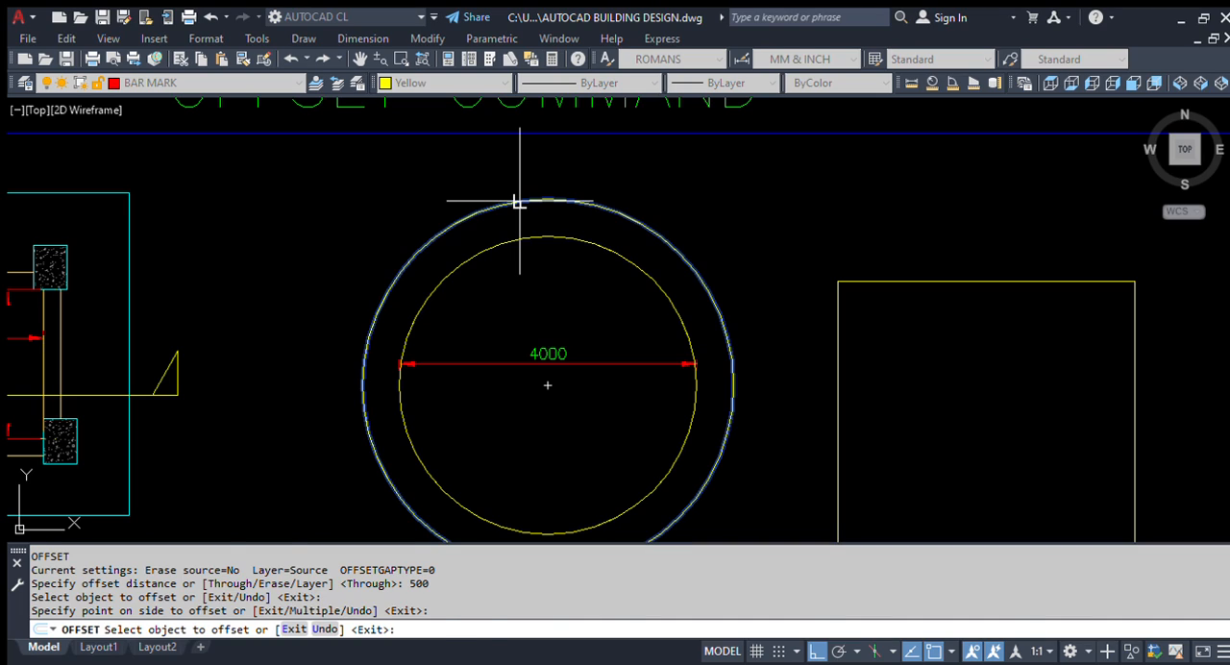
# Step: Offset the new outer circle outward by another 500 to make a third concentric circle
pyautogui.click(718, 305)
pyautogui.click(527, 171)
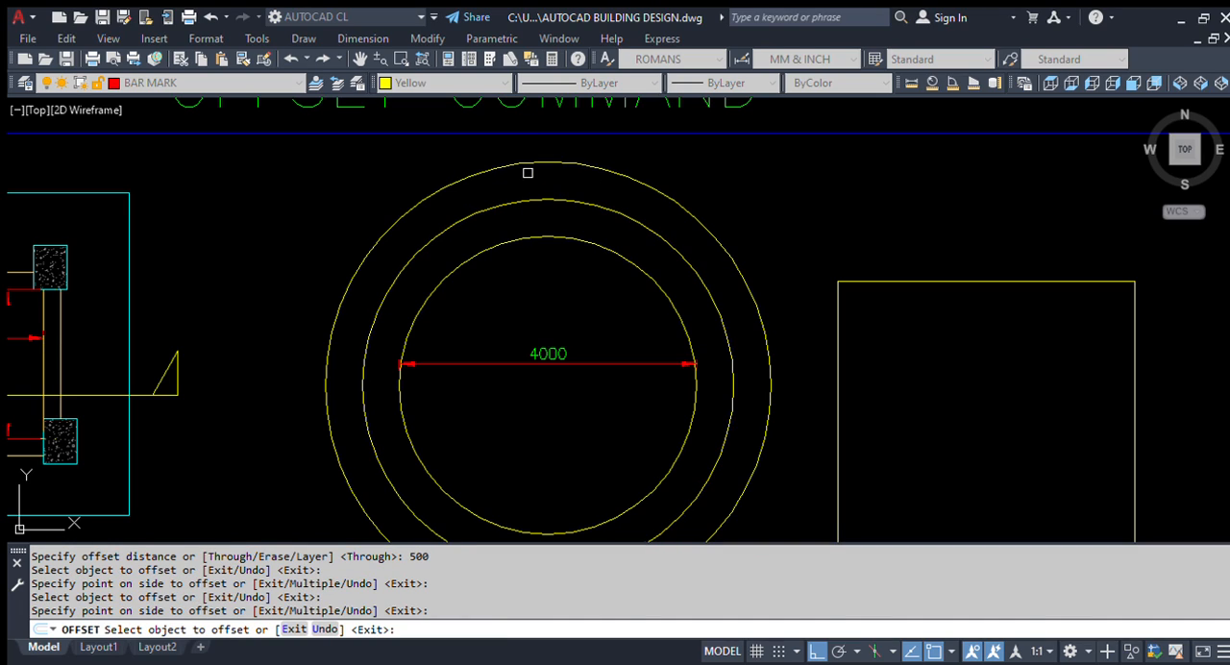
pyautogui.press('Escape')
# Step: Add a vertical linear dimension between the original circle and the first offset circle near their upper edges
pyautogui.write('d')
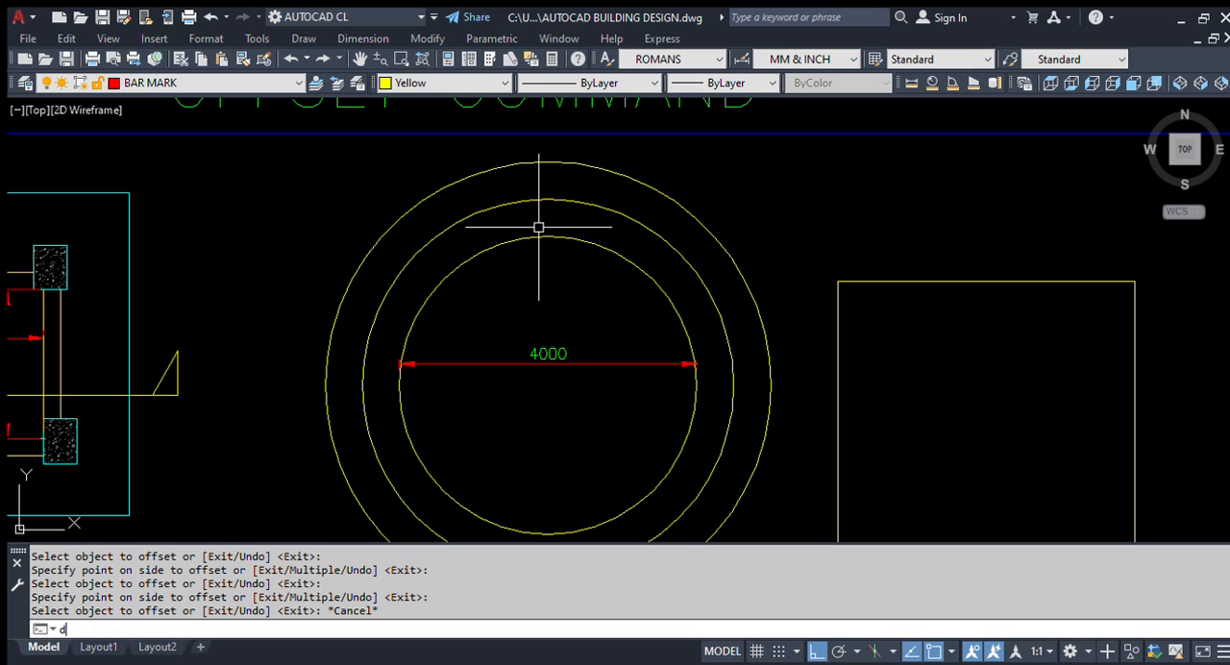
pyautogui.write('li')
pyautogui.press('Return')
pyautogui.click(550, 230)
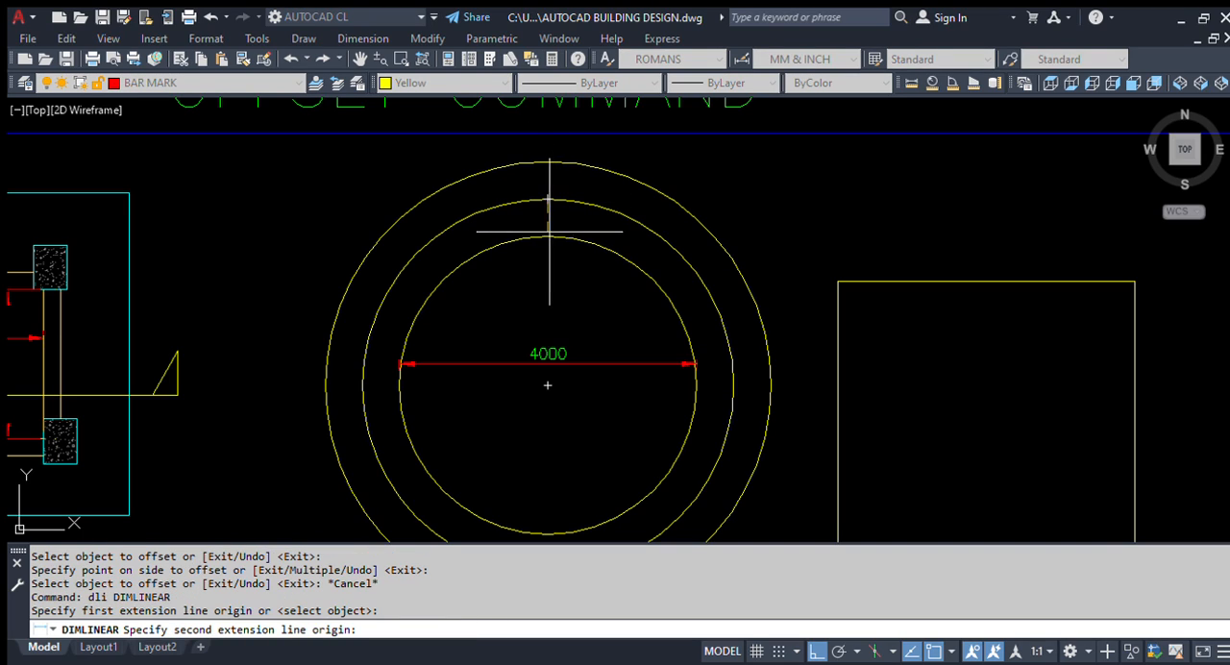
pyautogui.click(547, 235)
pyautogui.click(536, 218)
pyautogui.press('Escape')
# Step: Match the gap dimension between the circles to the properties of the circle's diameter dimension
pyautogui.write('ma')
pyautogui.press('Return')
pyautogui.click(544, 363)
pyautogui.scroll(4, 485, 223)
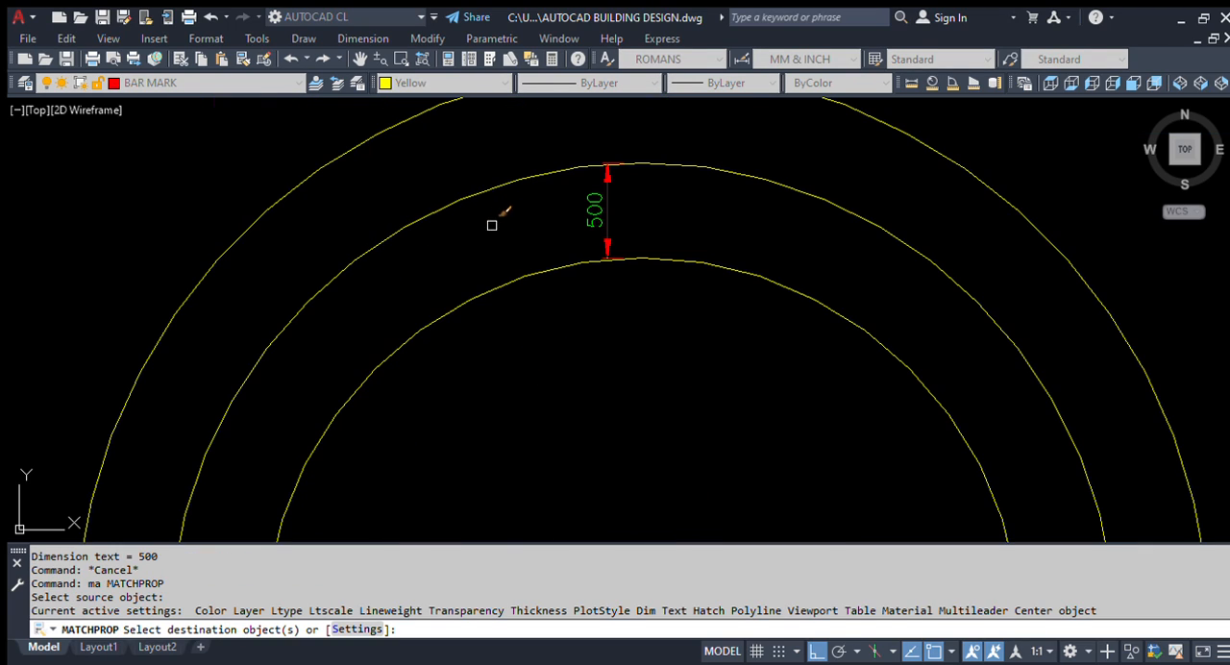
pyautogui.click(632, 212)
pyautogui.click(497, 248)
pyautogui.press('Return')
pyautogui.scroll(-2, 515, 278)
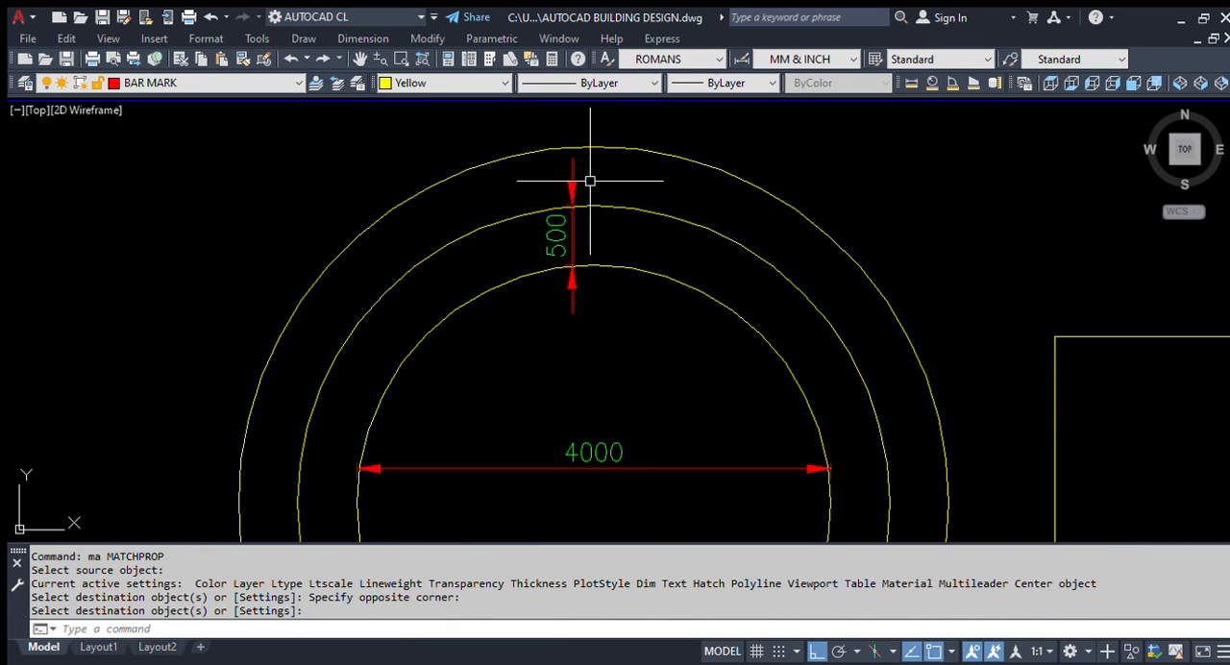
# Step: Examine the square beside the concentric circles by highlighting it as a single object
pyautogui.scroll(-2, 535, 191)
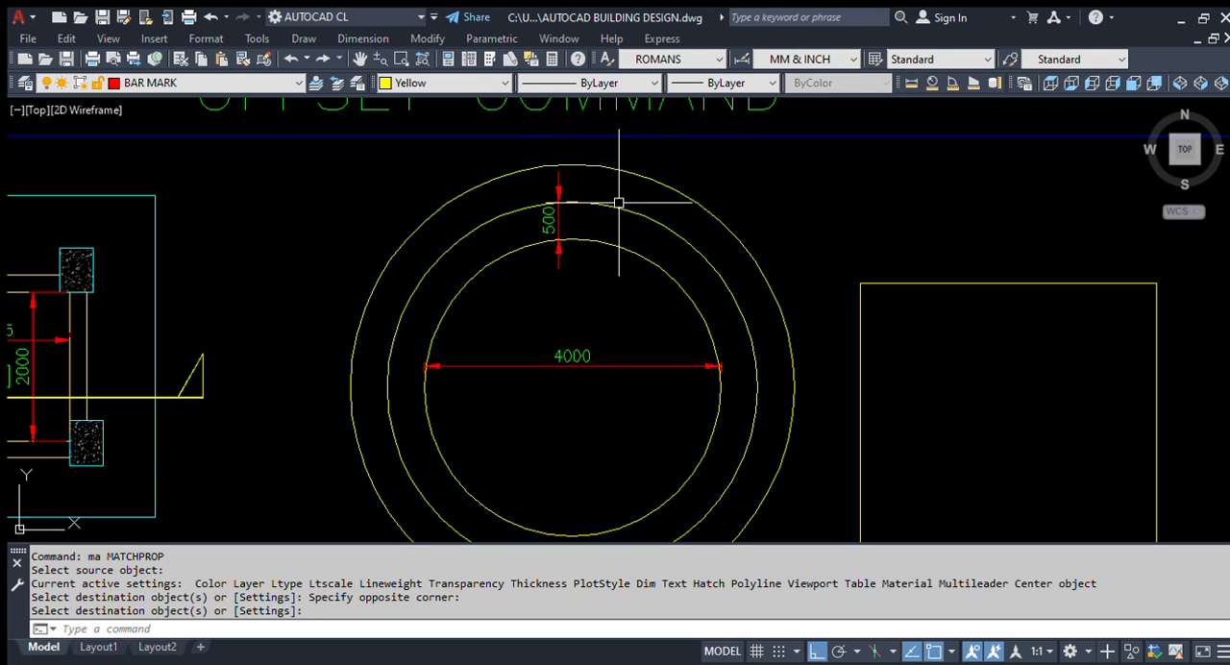
pyautogui.scroll(-2, 519, 209)
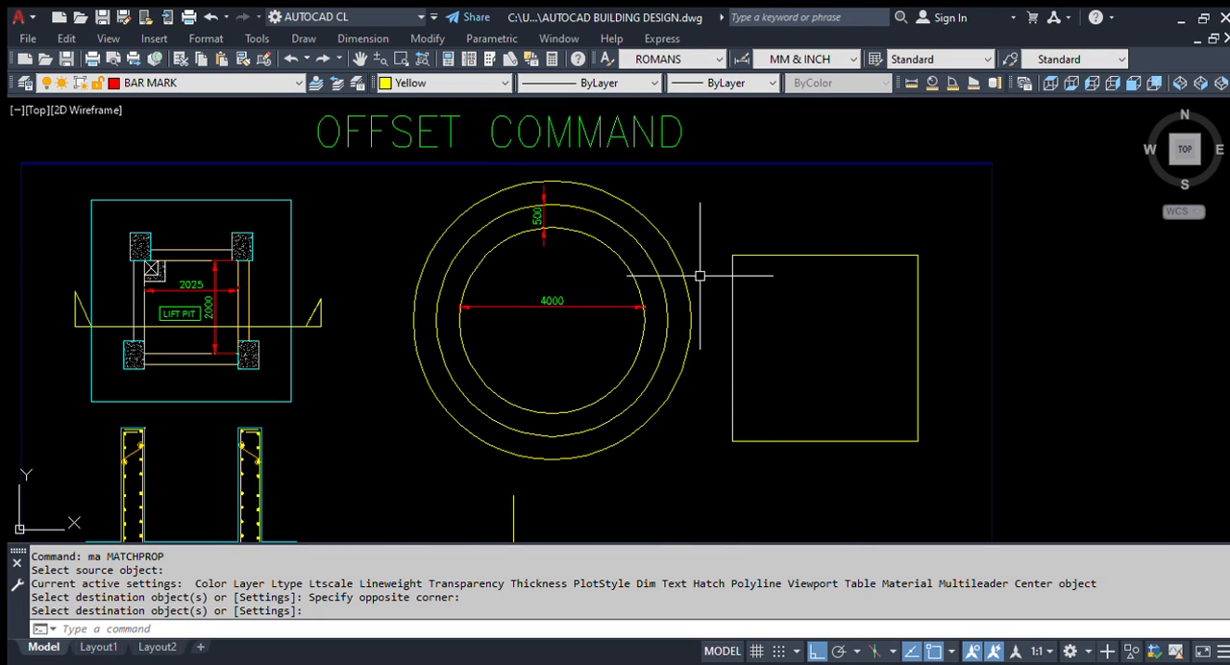
pyautogui.scroll(2, 828, 268)
pyautogui.click(820, 313)
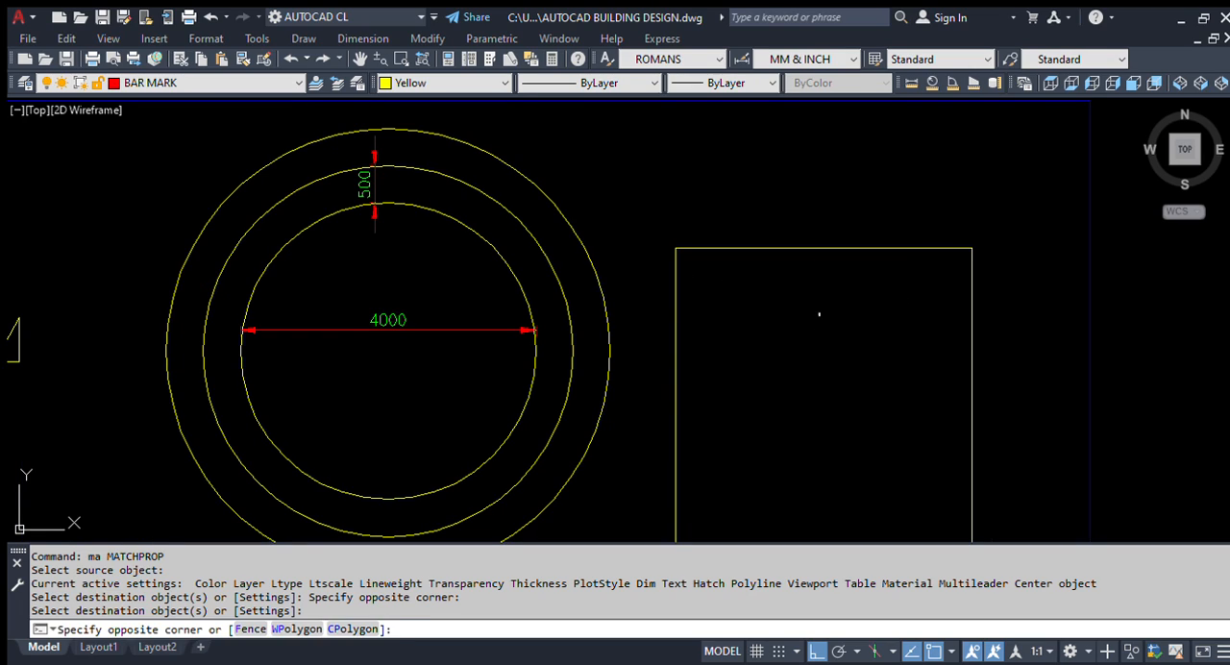
pyautogui.click(754, 212)
pyautogui.press('Escape')
pyautogui.scroll(-2, 520, 228)
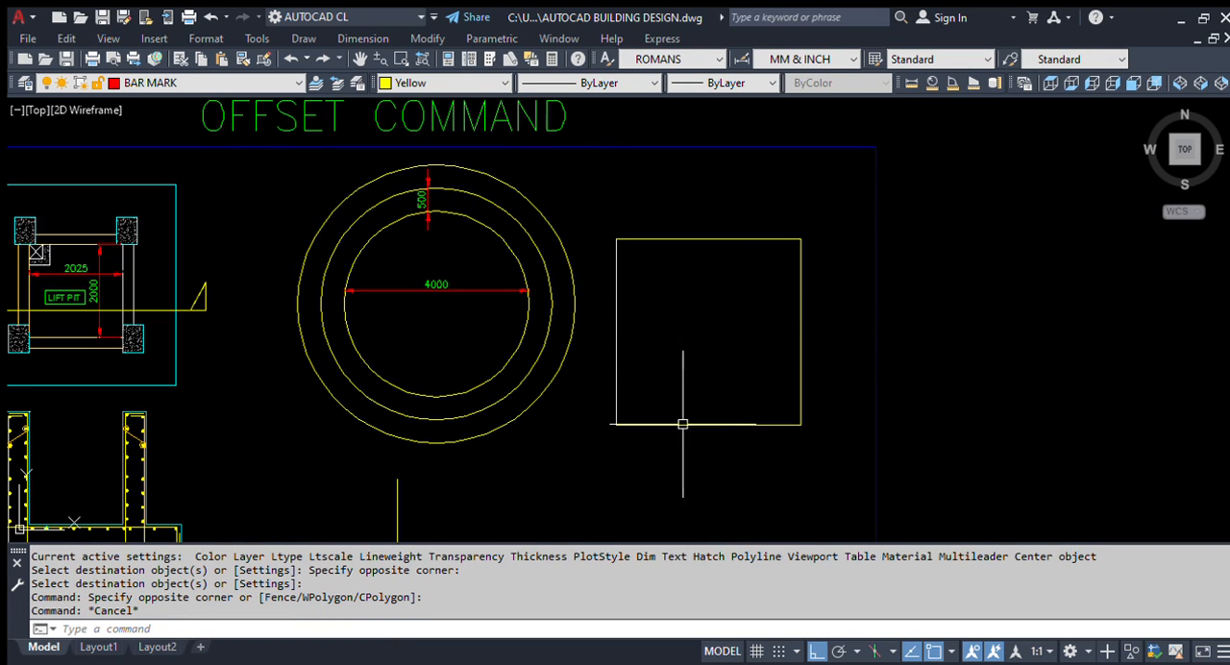
pyautogui.click(708, 238)
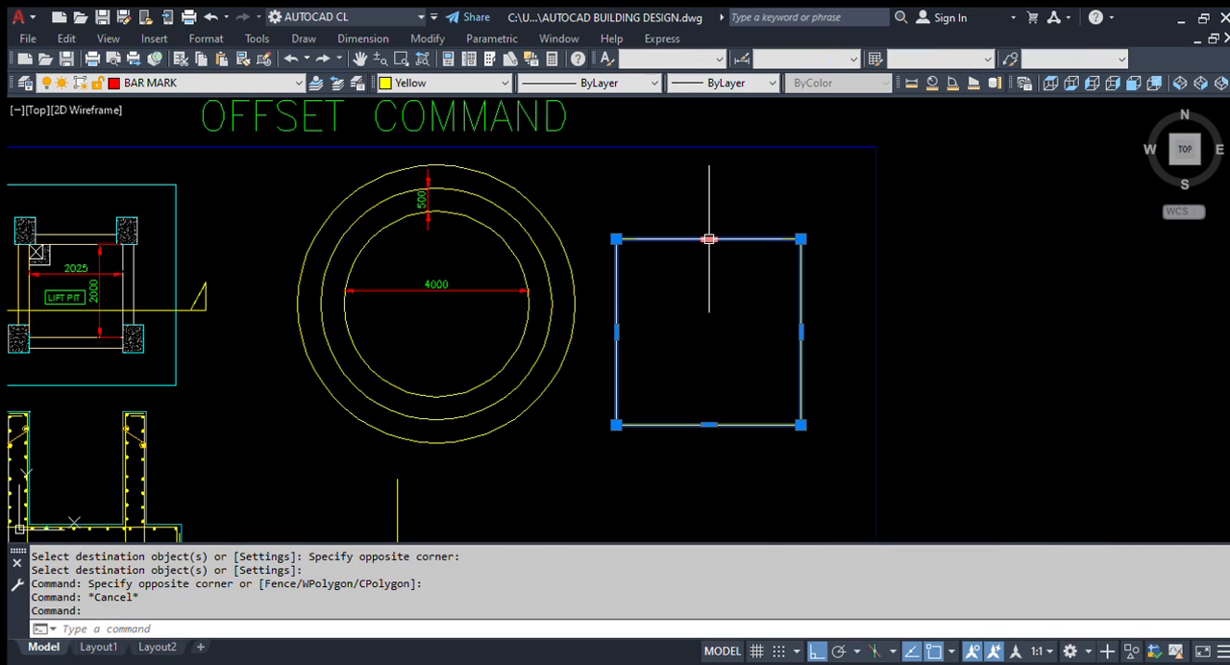
pyautogui.press('Escape')
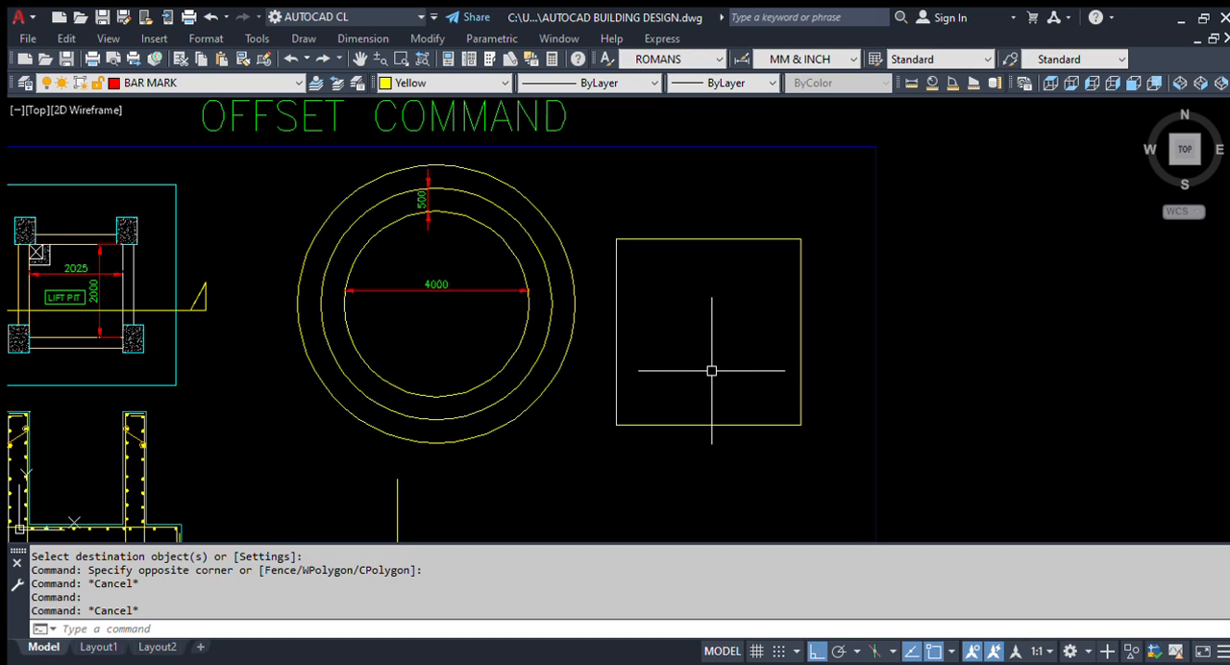
# Step: Add a vertical linear dimension across the square's full height, placing the dimension line inside the square
pyautogui.scroll(2, 646, 277)
pyautogui.write('dli')
pyautogui.press('Return')
pyautogui.click(723, 219)
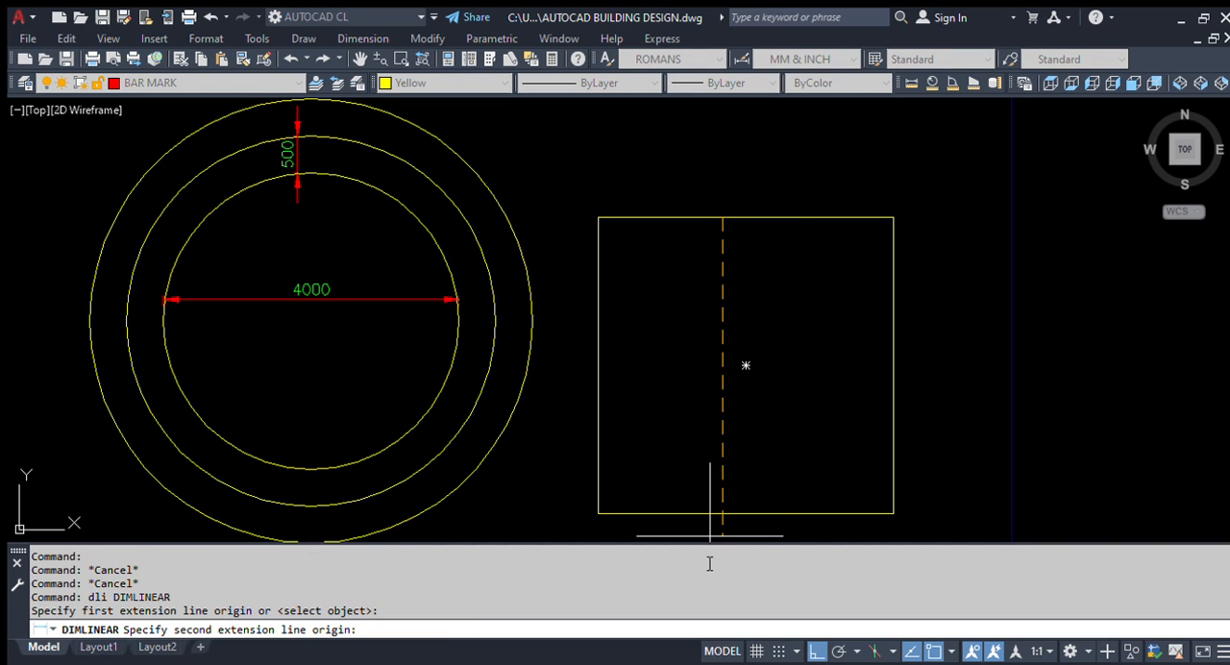
pyautogui.click(721, 514)
pyautogui.click(746, 363)
# Step: Add a horizontal linear dimension across the square's full width, placing the dimension line inside the square
pyautogui.press('Return')
pyautogui.click(599, 277)
pyautogui.click(889, 279)
pyautogui.click(878, 308)
pyautogui.press('Escape')
# Step: Match the square's width and height dimensions to the properties of the circle's diameter dimension
pyautogui.write('ma')
pyautogui.press('Return')
pyautogui.click(310, 284)
pyautogui.click(310, 286)
pyautogui.click(821, 393)
pyautogui.click(719, 269)
pyautogui.scroll(3, 736, 310)
pyautogui.press('Escape')
pyautogui.scroll(-4, 736, 329)
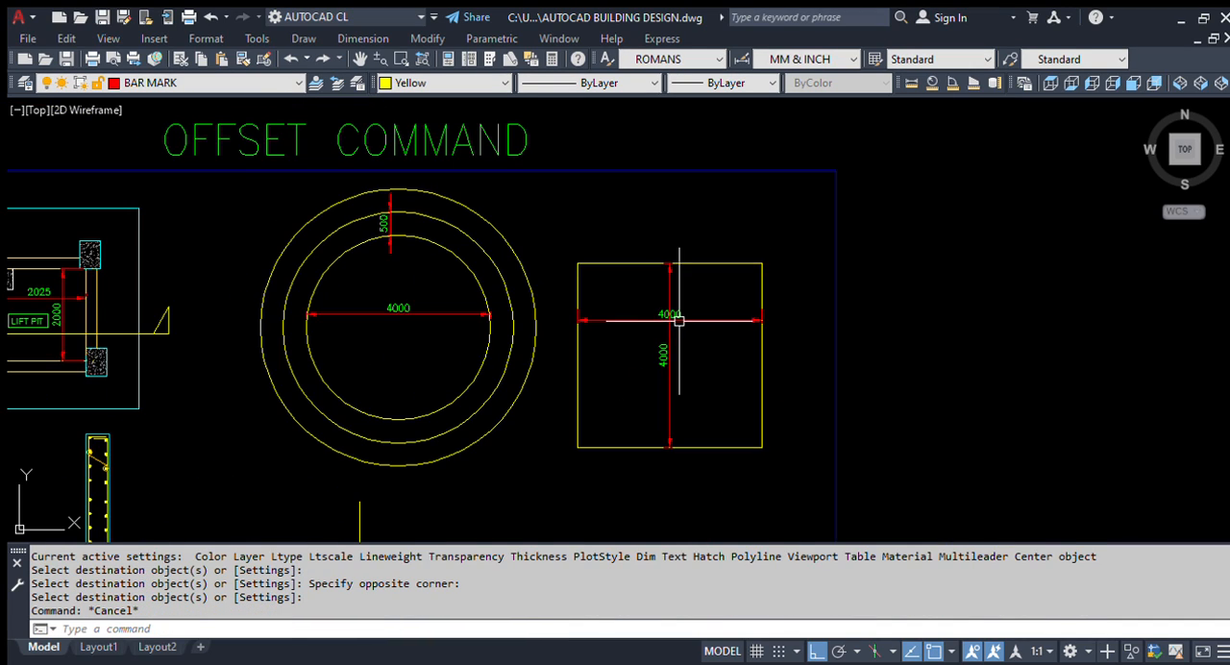
# Step: Offset the square outward by a distance of 1000
pyautogui.scroll(2, 599, 275)
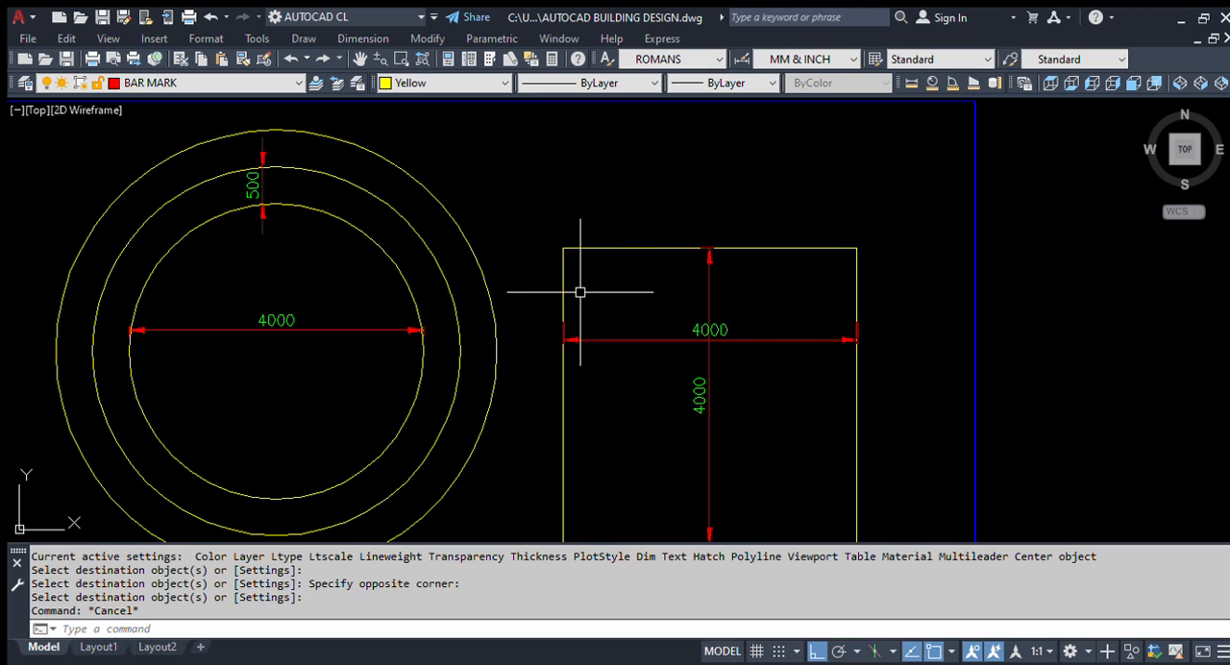
pyautogui.write('o')
pyautogui.press('Return')
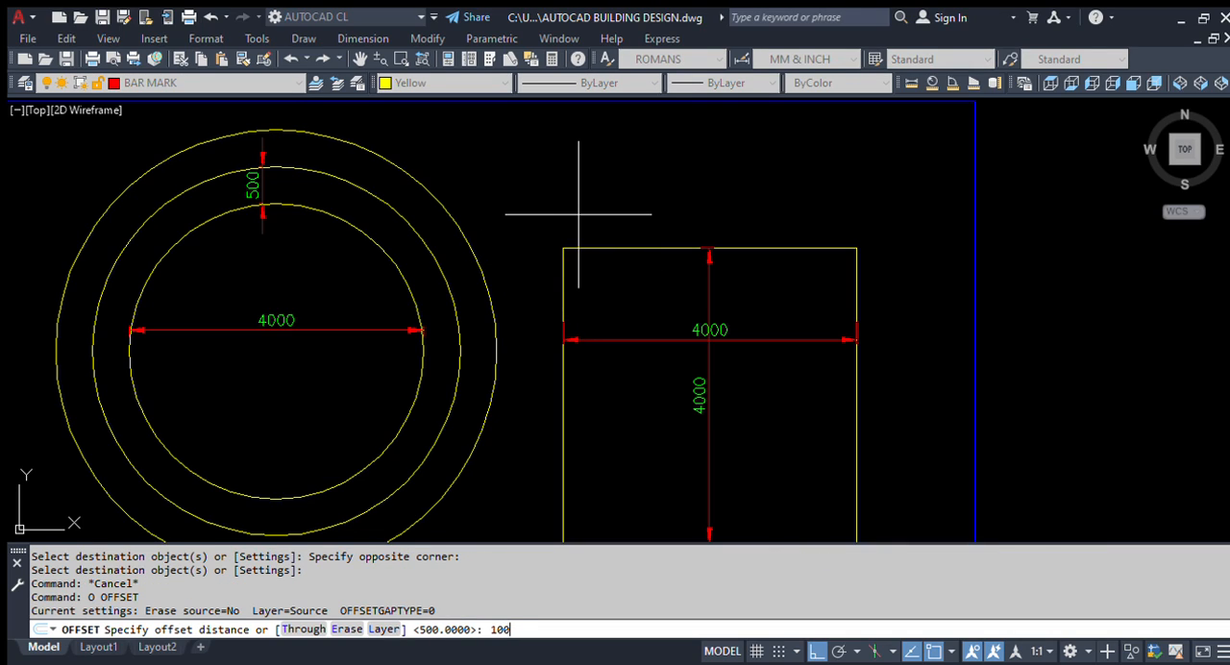
pyautogui.press('Return')
pyautogui.click(632, 242)
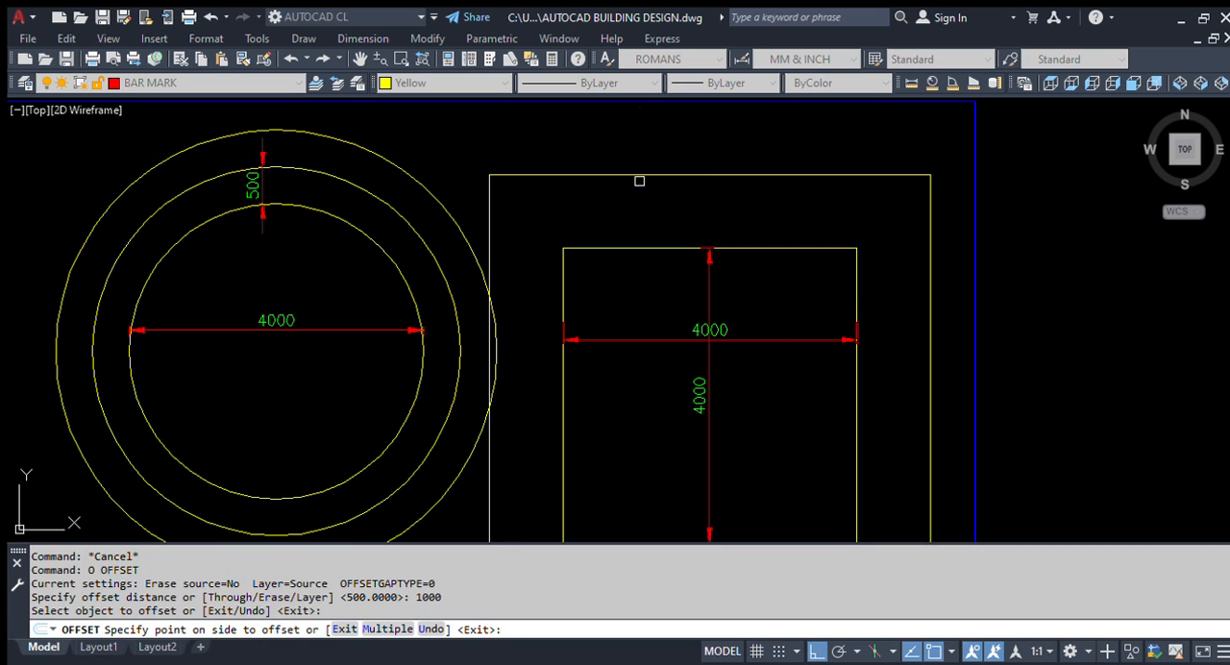
pyautogui.click(637, 181)
# Step: Offset the original square inward by the same 1000 distance
pyautogui.scroll(-2, 634, 185)
pyautogui.click(684, 276)
pyautogui.scroll(2, 711, 252)
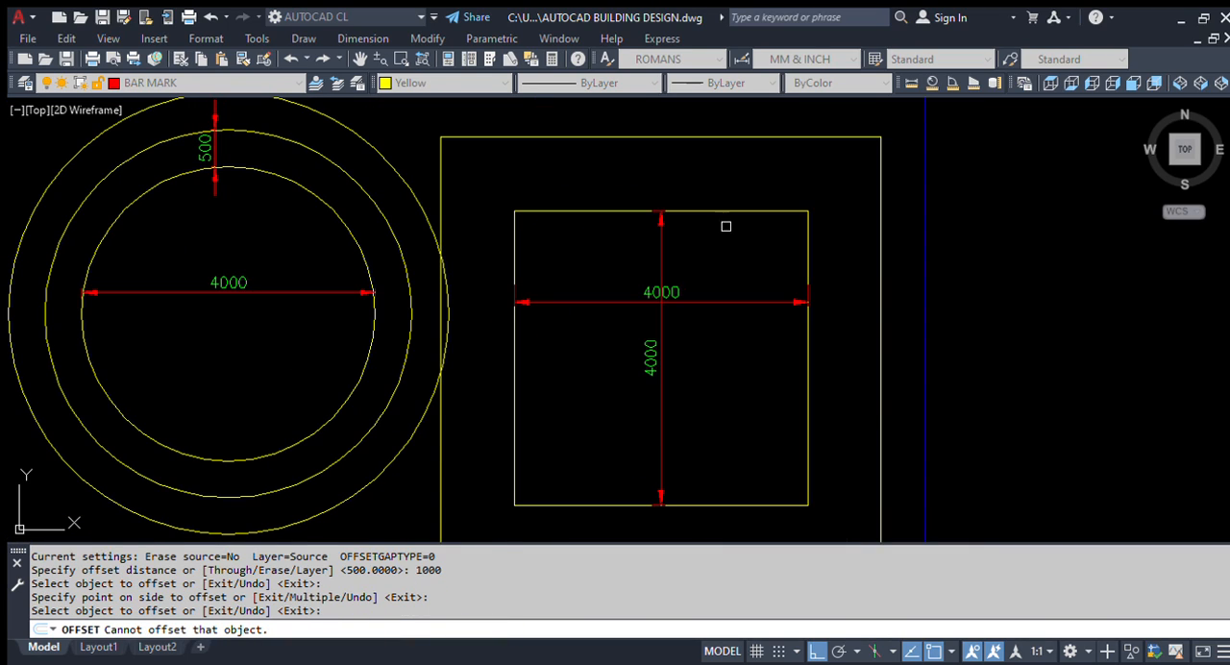
pyautogui.click(729, 212)
pyautogui.click(727, 247)
pyautogui.scroll(4, 711, 279)
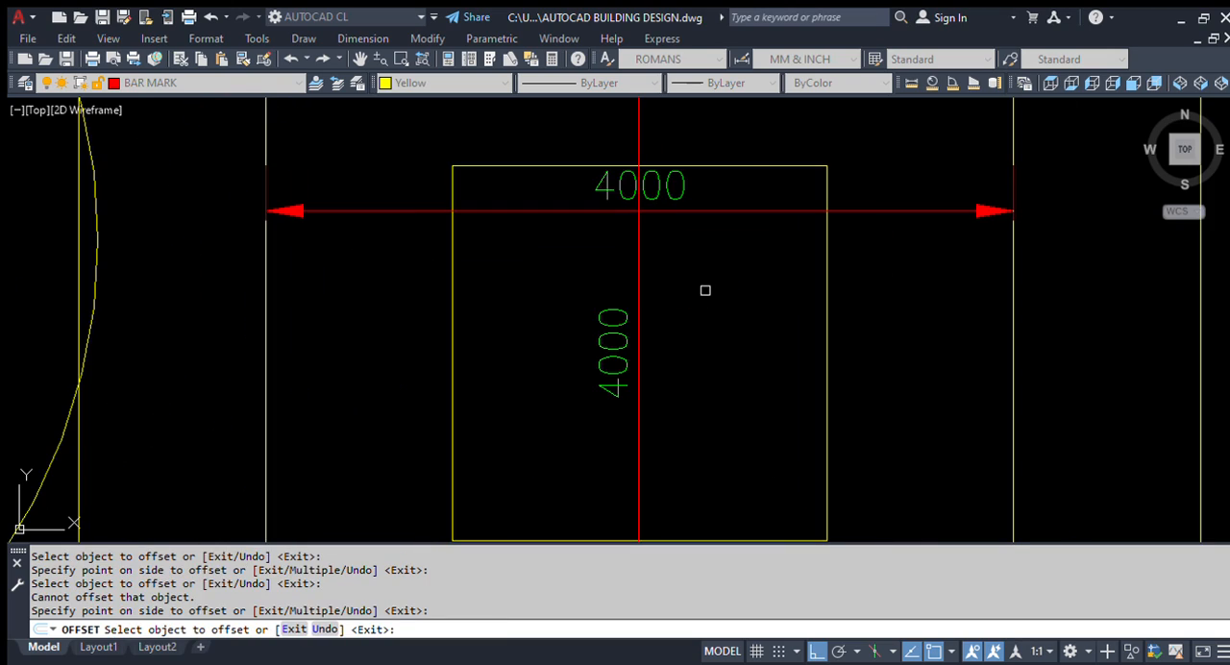
# Step: Try to offset the innermost square inward by another 1000
pyautogui.click(747, 163)
pyautogui.click(750, 263)
pyautogui.scroll(-4, 661, 255)
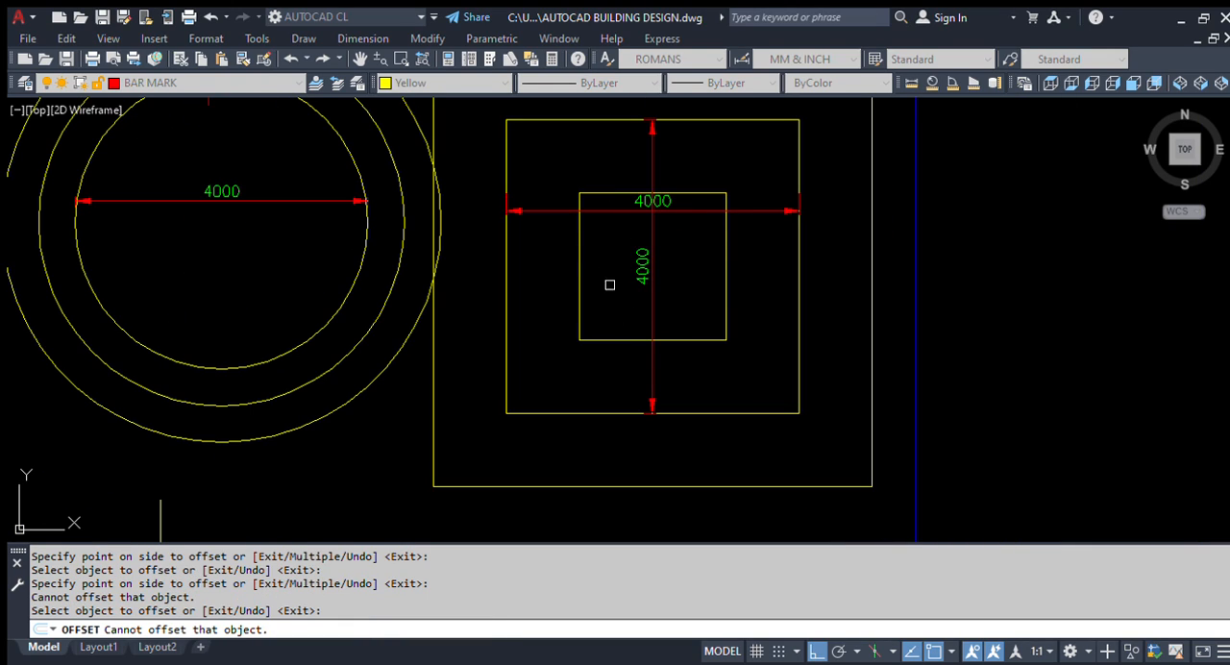
pyautogui.press('Escape')
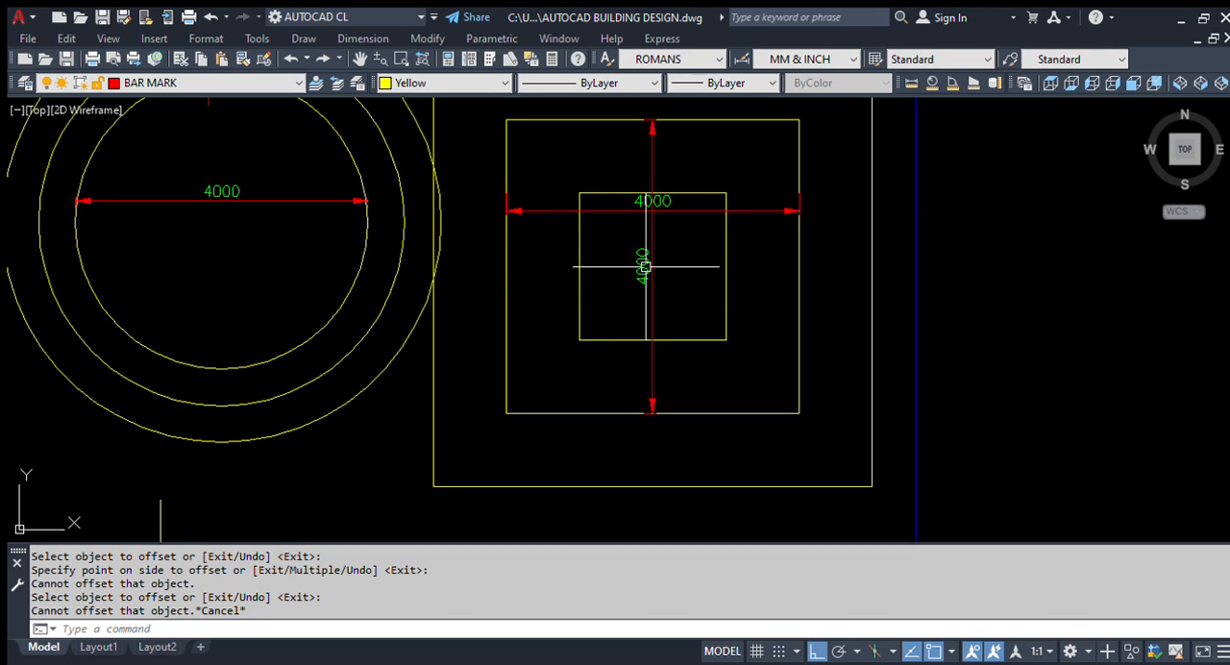
# Step: Add a vertical linear dimension between the upper edges of the original square and the outer square
pyautogui.scroll(-2, 673, 236)
pyautogui.scroll(2, 730, 307)
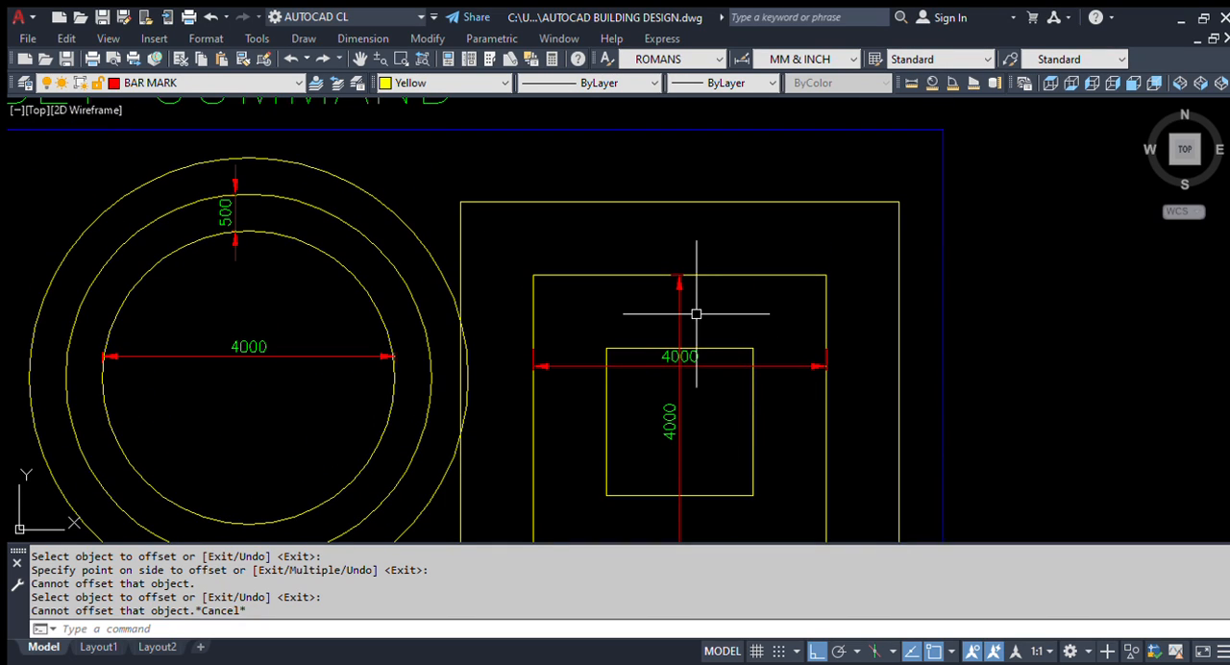
pyautogui.write('dli')
pyautogui.press('Return')
pyautogui.click(765, 259)
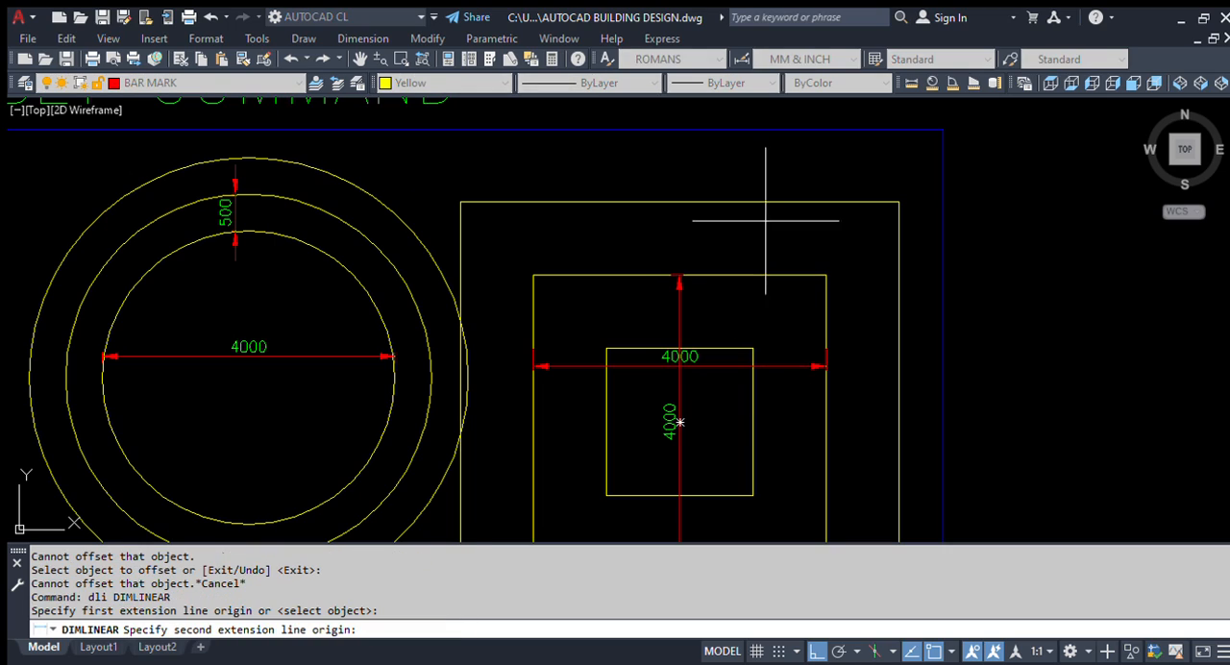
pyautogui.click(760, 202)
pyautogui.click(753, 233)
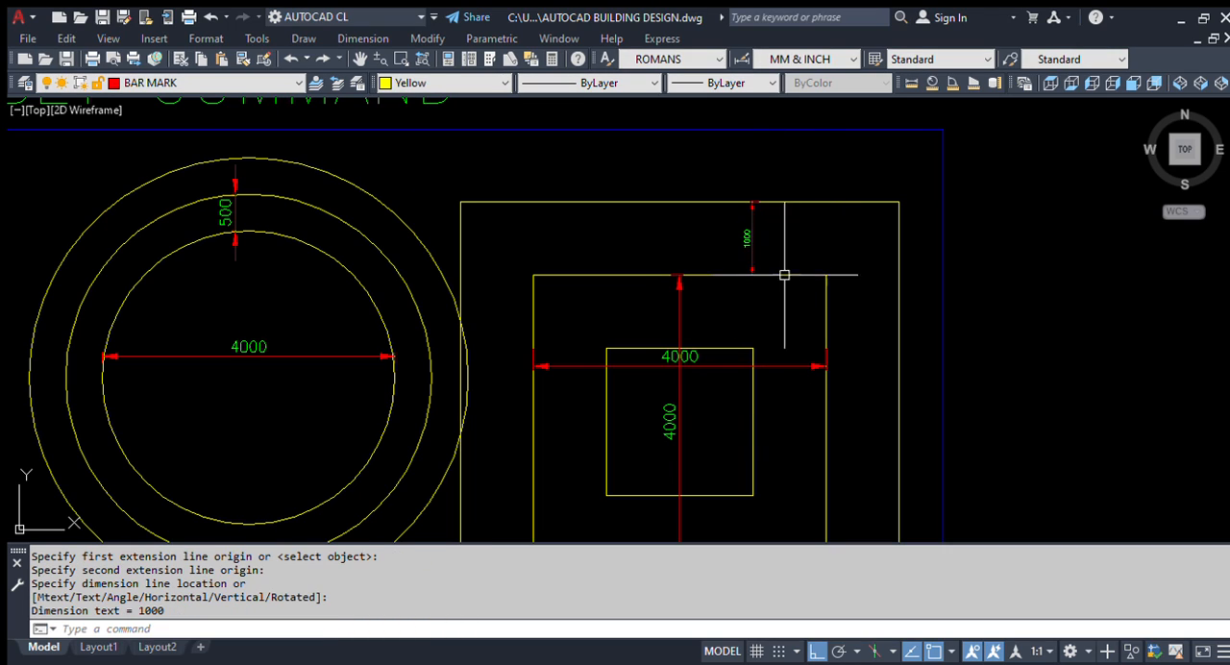
# Step: Add a horizontal linear dimension between the right edges of the original square and the outer square
pyautogui.scroll(-5, 772, 233)
pyautogui.press('Return')
pyautogui.scroll(5, 744, 229)
pyautogui.click(750, 213)
pyautogui.click(823, 219)
pyautogui.click(802, 242)
# Step: Add a horizontal linear dimension between the left edges of the outer square and the original square
pyautogui.press('Return')
pyautogui.scroll(-5, 522, 346)
pyautogui.scroll(4, 496, 359)
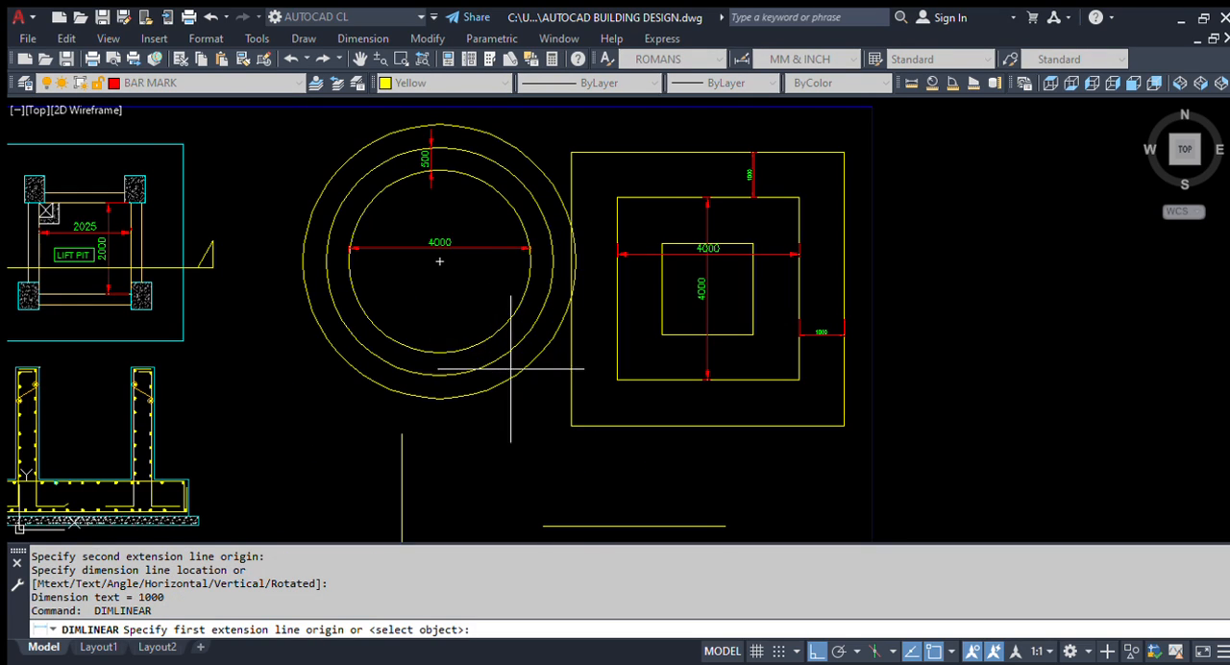
pyautogui.scroll(2, 636, 324)
pyautogui.click(532, 341)
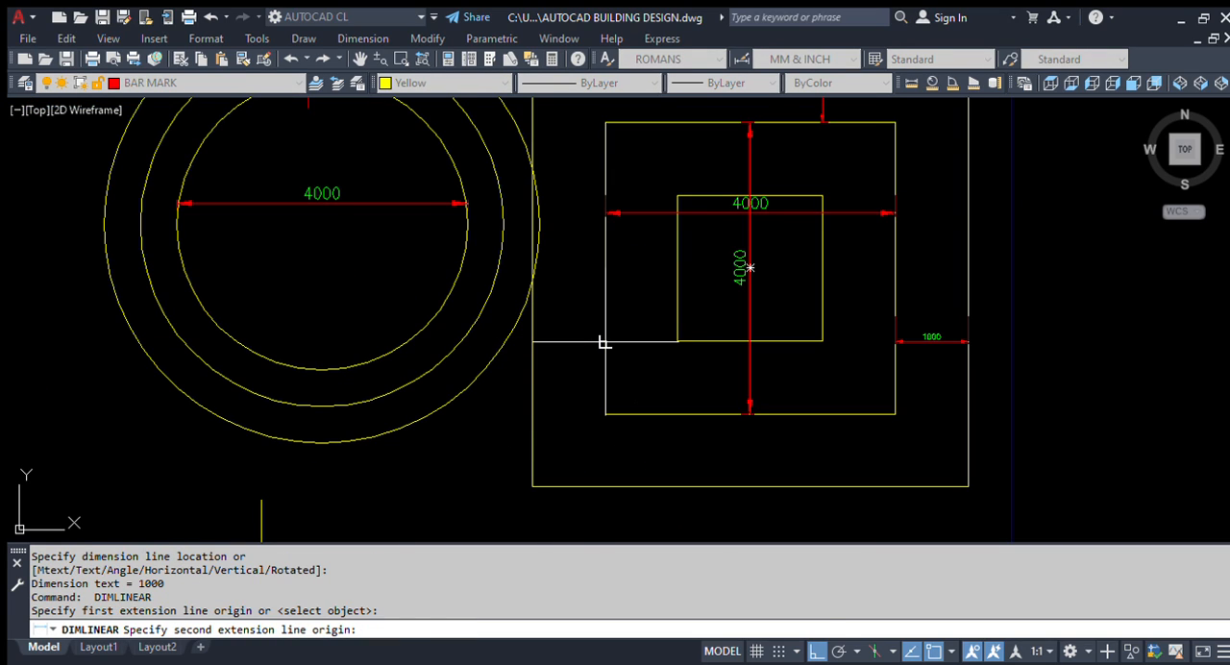
pyautogui.click(604, 344)
pyautogui.click(602, 360)
pyautogui.scroll(-3, 602, 360)
pyautogui.press('Escape')
# Step: Move the concentric circles and their dimensions horizontally to the left, clear of the outer square
pyautogui.scroll(-2, 545, 290)
pyautogui.write('m')
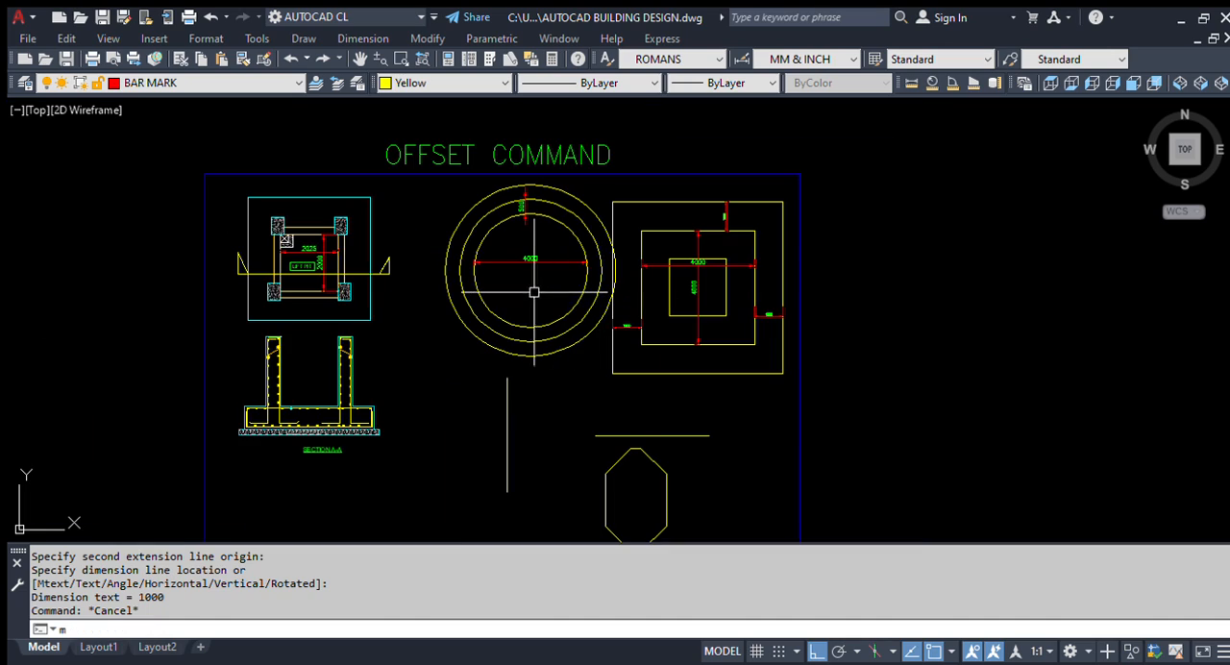
pyautogui.press('Return')
pyautogui.scroll(2, 486, 185)
pyautogui.click(367, 149)
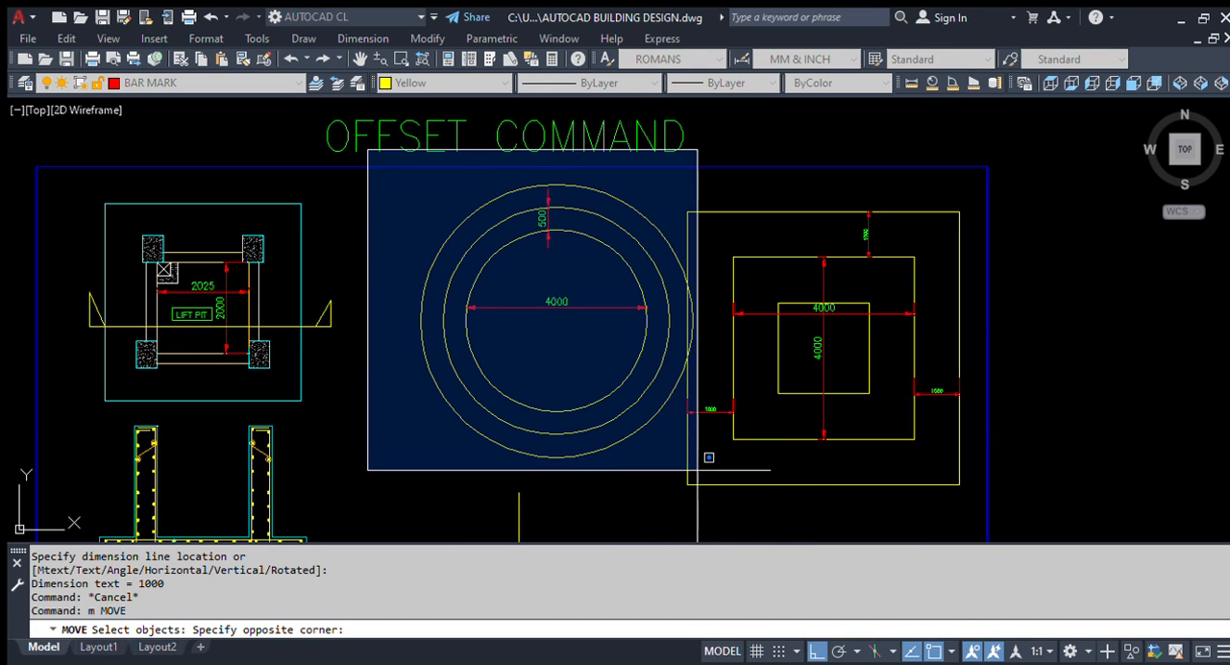
pyautogui.click(716, 532)
pyautogui.scroll(2, 501, 463)
pyautogui.press('Return')
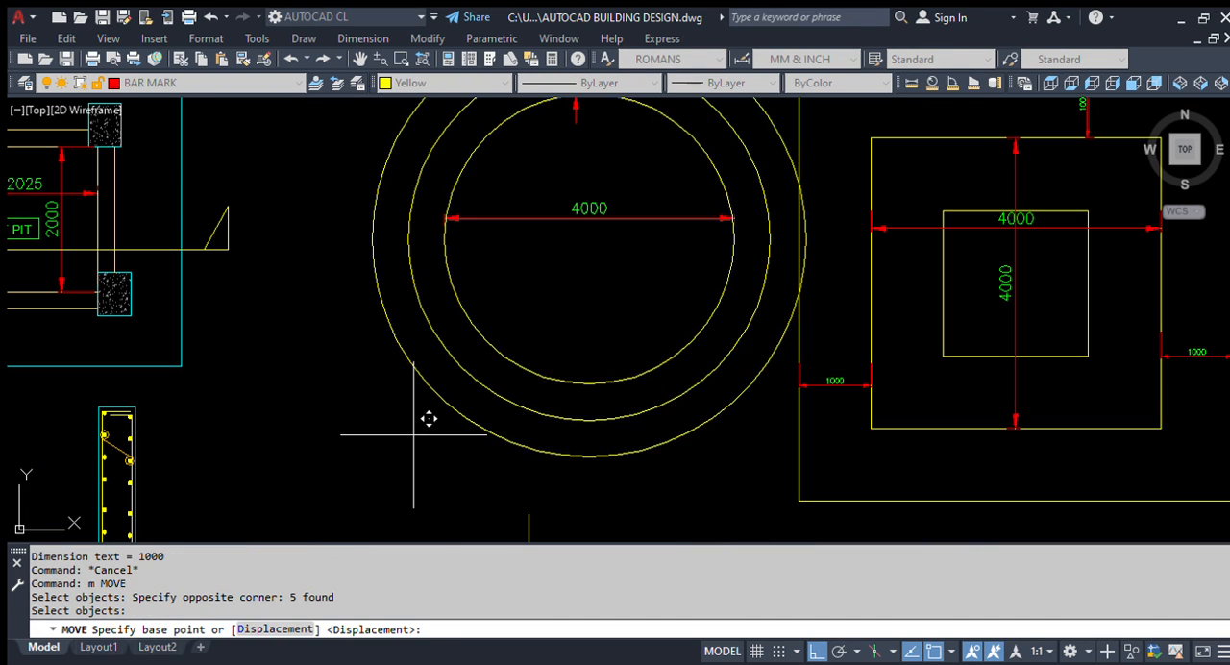
pyautogui.click(428, 437)
pyautogui.click(326, 455)
pyautogui.scroll(-3, 326, 454)
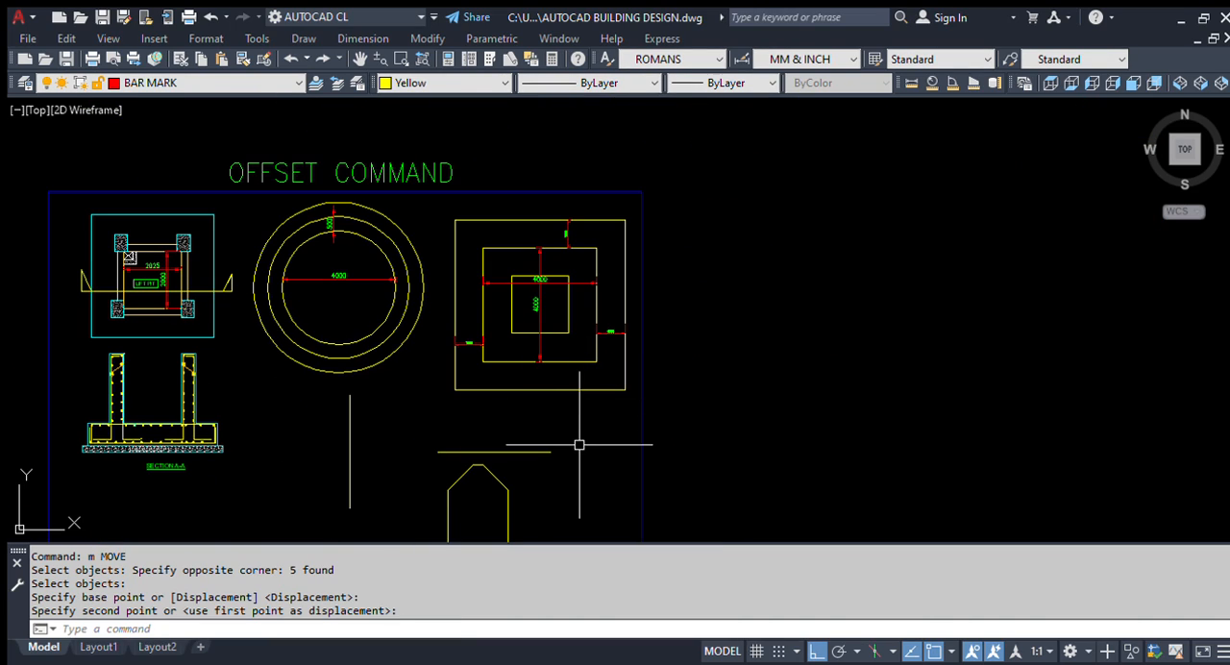
# Step: Review the dimensioned offset squares and the remaining practice shapes inside the blue frame
pyautogui.scroll(2, 499, 332)
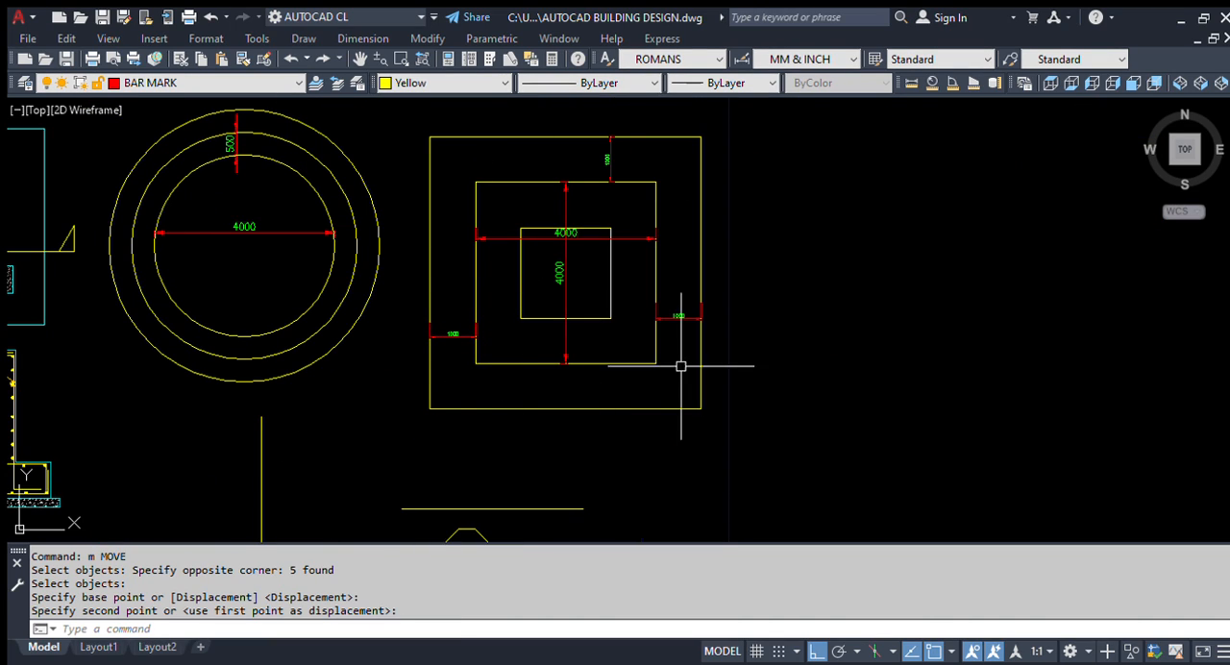
pyautogui.scroll(3, 600, 165)
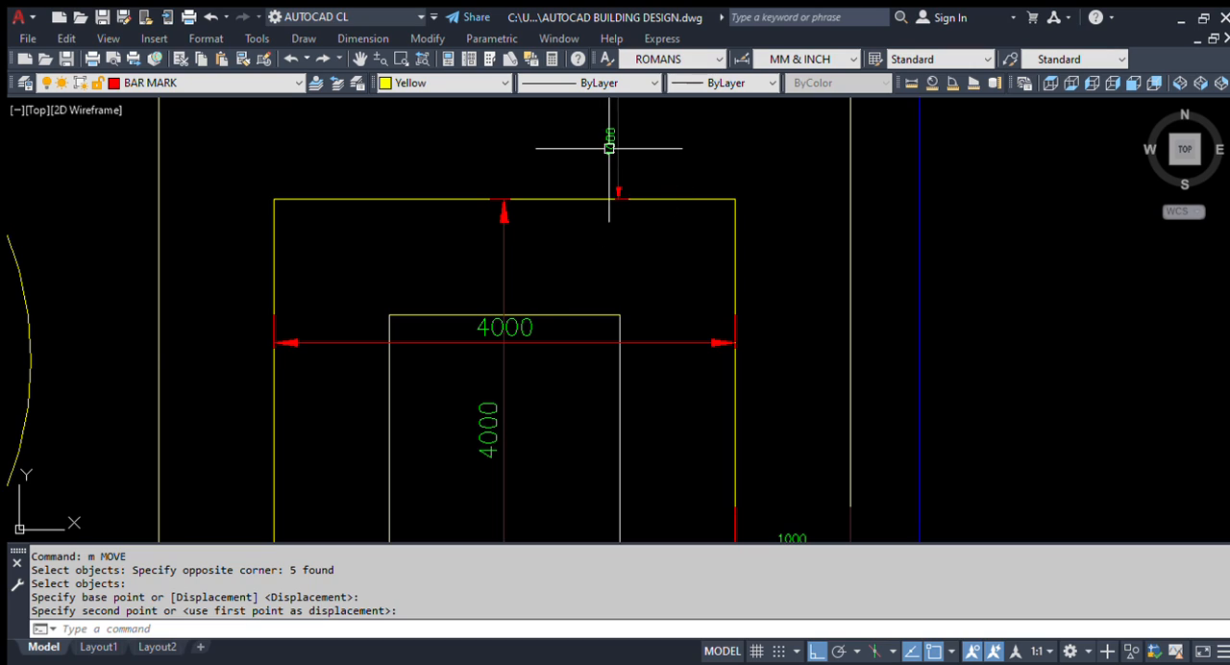
pyautogui.scroll(-2, 601, 201)
pyautogui.moveTo(525, 474); pyautogui.dragTo(627, 334, button='middle')
pyautogui.scroll(-3, 610, 294)
pyautogui.scroll(2, 523, 450)
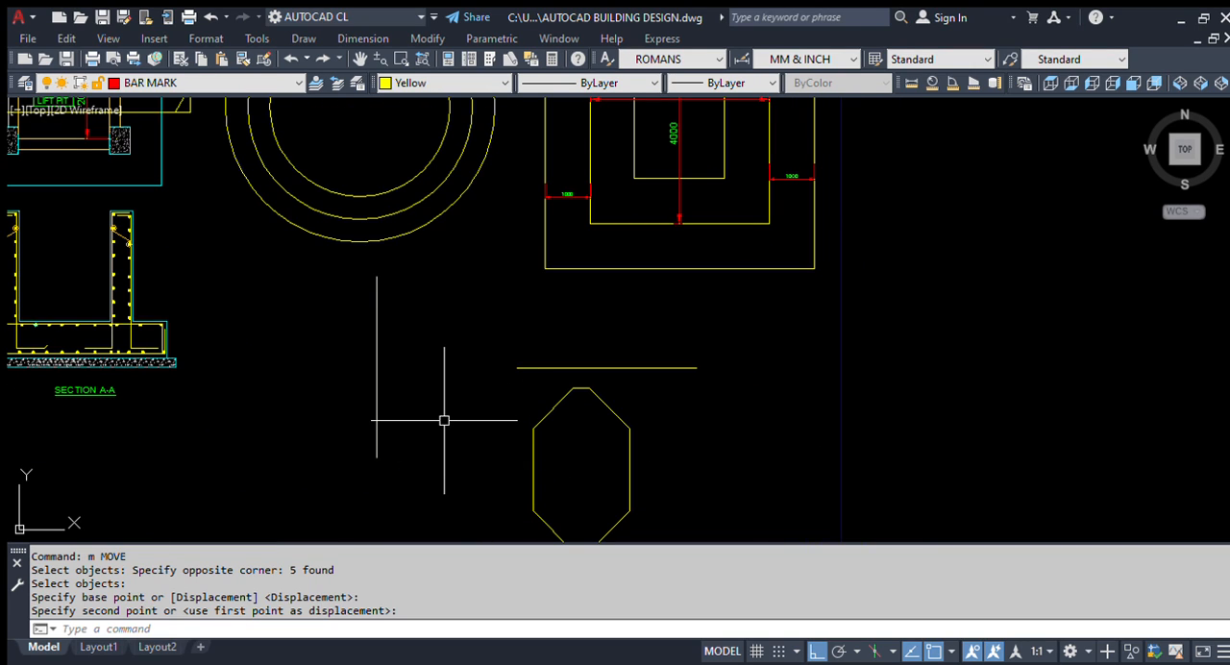
pyautogui.moveTo(651, 258)
pyautogui.mouseDown(button='middle')
pyautogui.moveTo(655, 416)
pyautogui.moveTo(758, 295)
pyautogui.mouseUp(button='middle')
pyautogui.scroll(-2, 862, 272)
pyautogui.scroll(4, 586, 357)
# Step: Draw a nearly square four-sided outline from individual lines in the empty area below SECTION A-A
pyautogui.write('l')
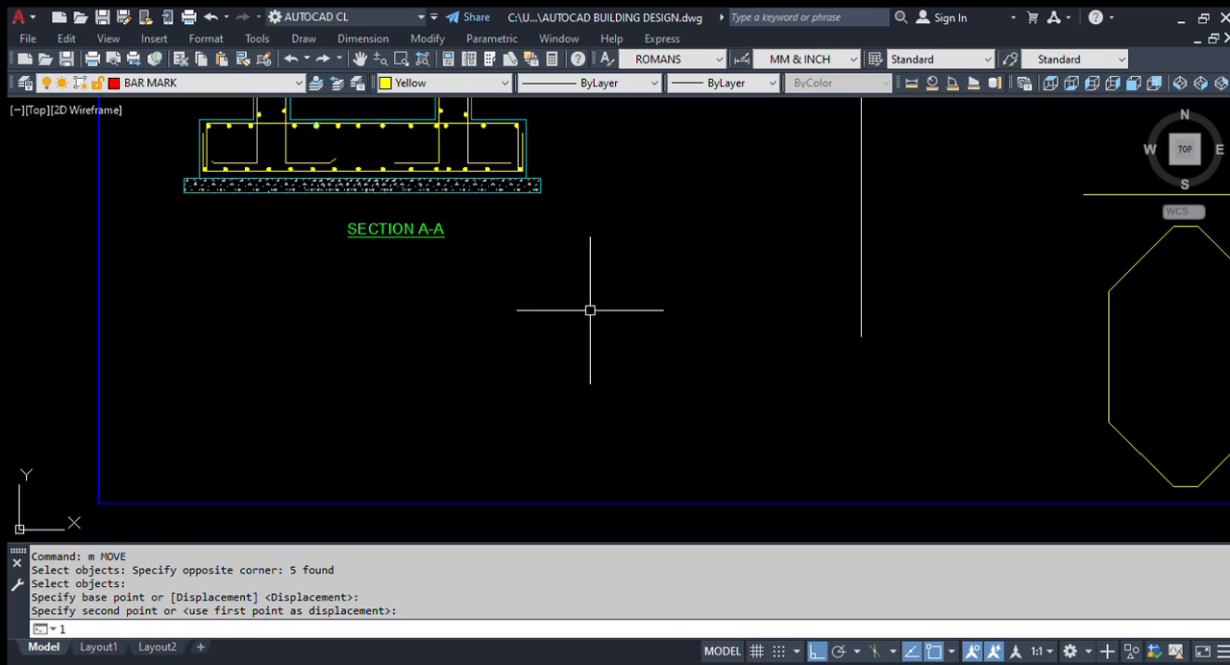
pyautogui.press('Return')
pyautogui.click(558, 285)
pyautogui.click(735, 284)
pyautogui.click(735, 451)
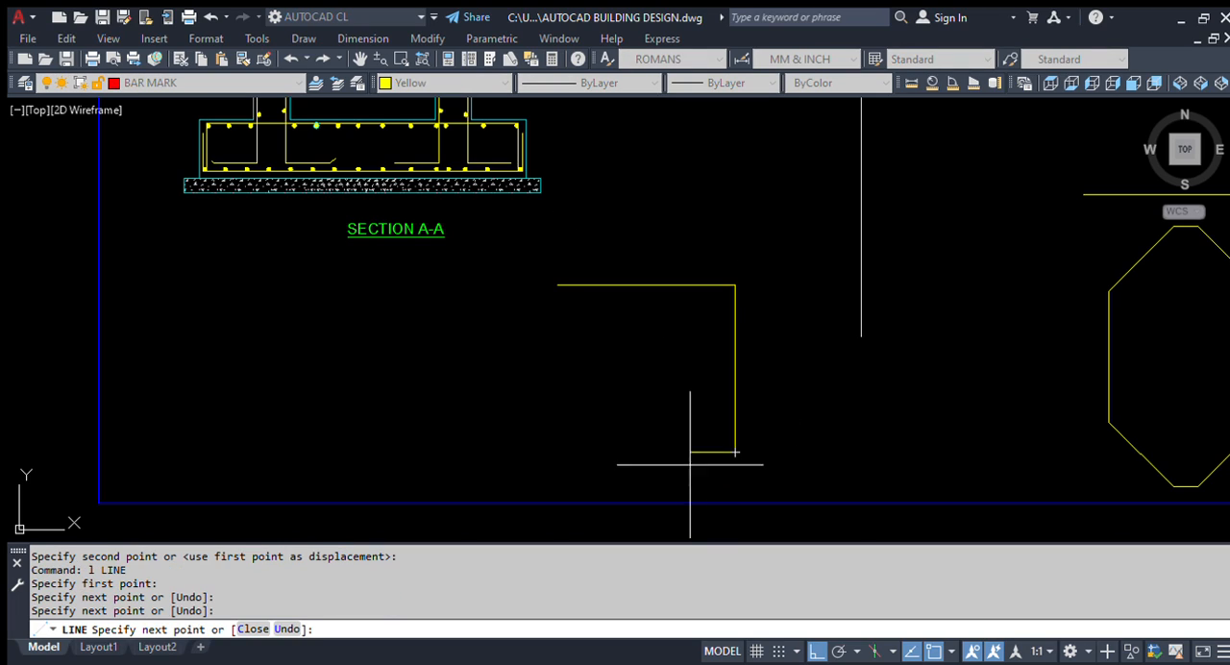
pyautogui.click(554, 451)
pyautogui.click(553, 276)
pyautogui.press('Return')
# Step: Fillet the left and upper lines of the new outline with zero radius to square up their corner
pyautogui.write('f')
pyautogui.press('Return')
pyautogui.click(555, 310)
pyautogui.click(582, 285)
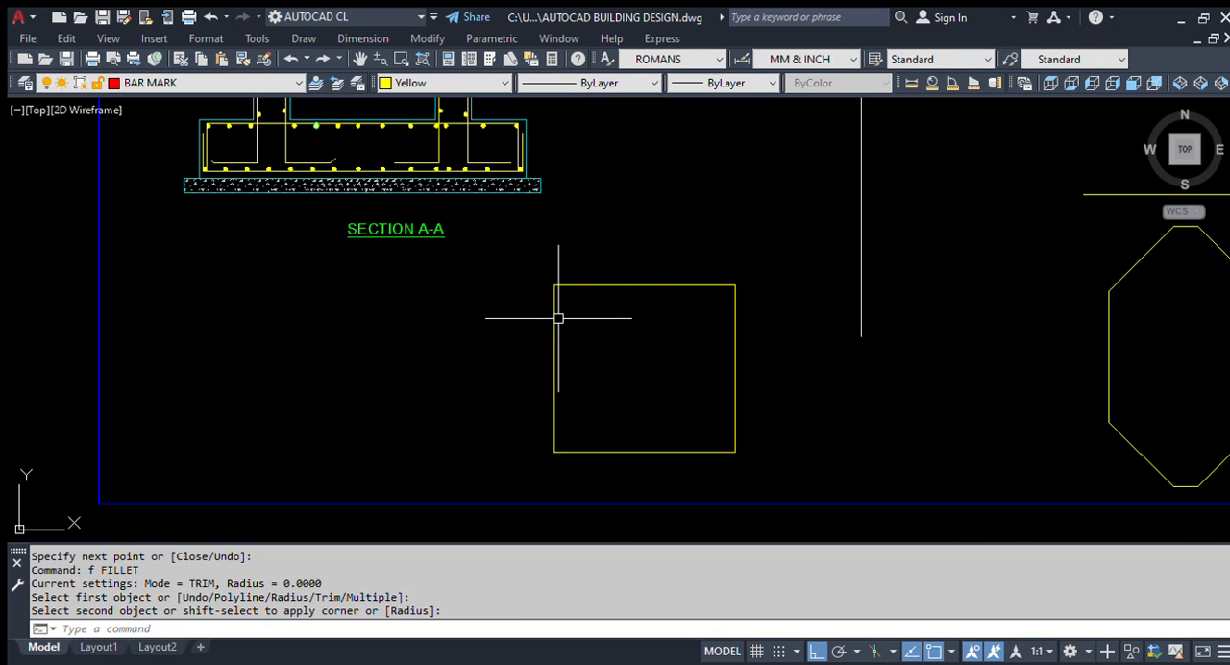
pyautogui.press('Escape')
# Step: Select the outline's sides individually to check whether they are separate lines, and clear the selection
pyautogui.scroll(3, 673, 375)
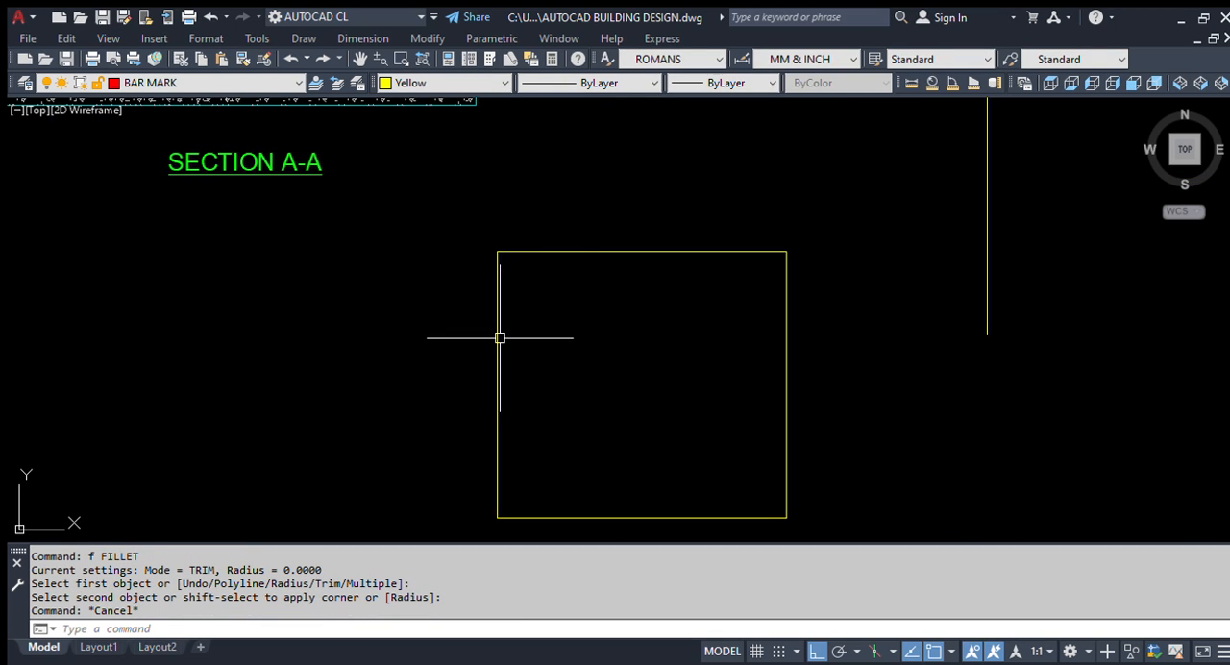
pyautogui.scroll(-2, 528, 305)
pyautogui.click(638, 315)
pyautogui.click(609, 222)
pyautogui.press('Escape')
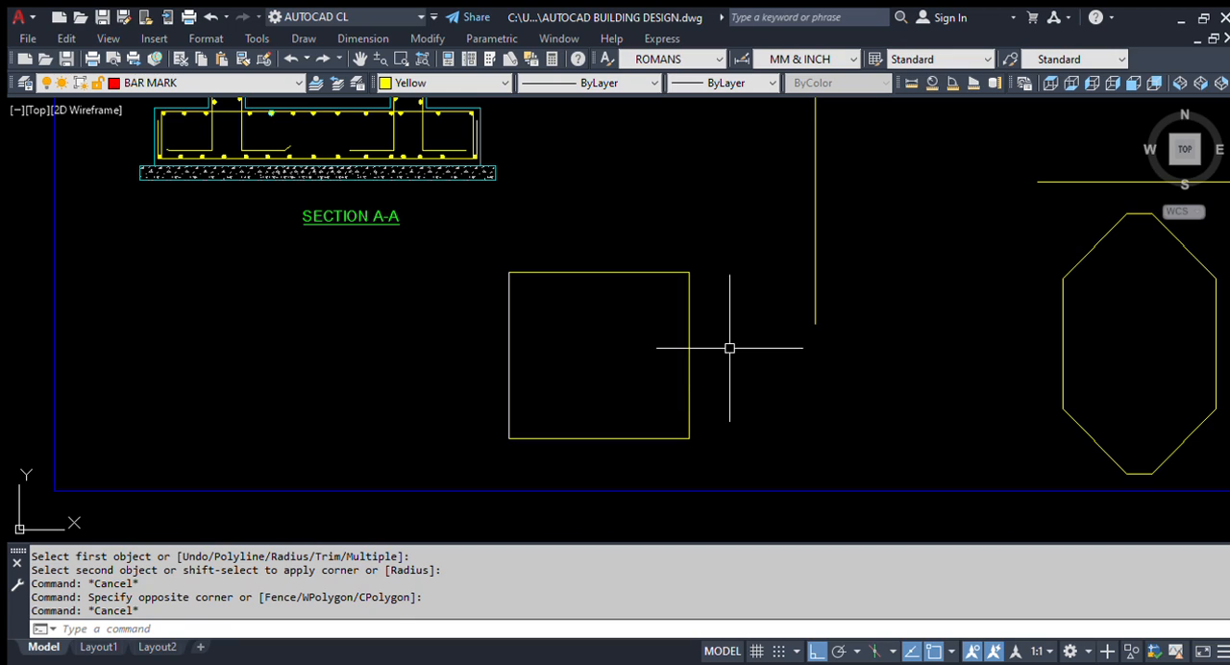
pyautogui.click(616, 260)
pyautogui.click(584, 307)
pyautogui.press('Escape')
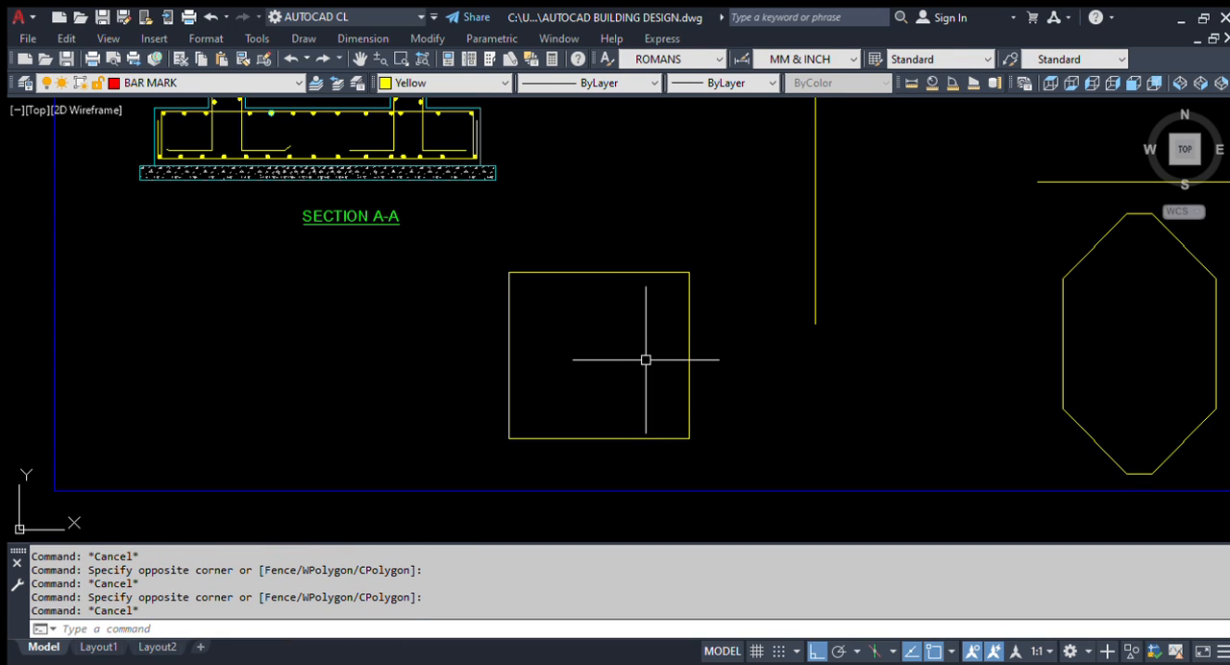
pyautogui.click(601, 294)
pyautogui.click(599, 251)
pyautogui.press('Escape')
pyautogui.click(714, 354)
pyautogui.click(608, 364)
pyautogui.click(595, 467)
pyautogui.click(567, 388)
pyautogui.click(576, 373)
pyautogui.click(436, 346)
pyautogui.click(619, 344)
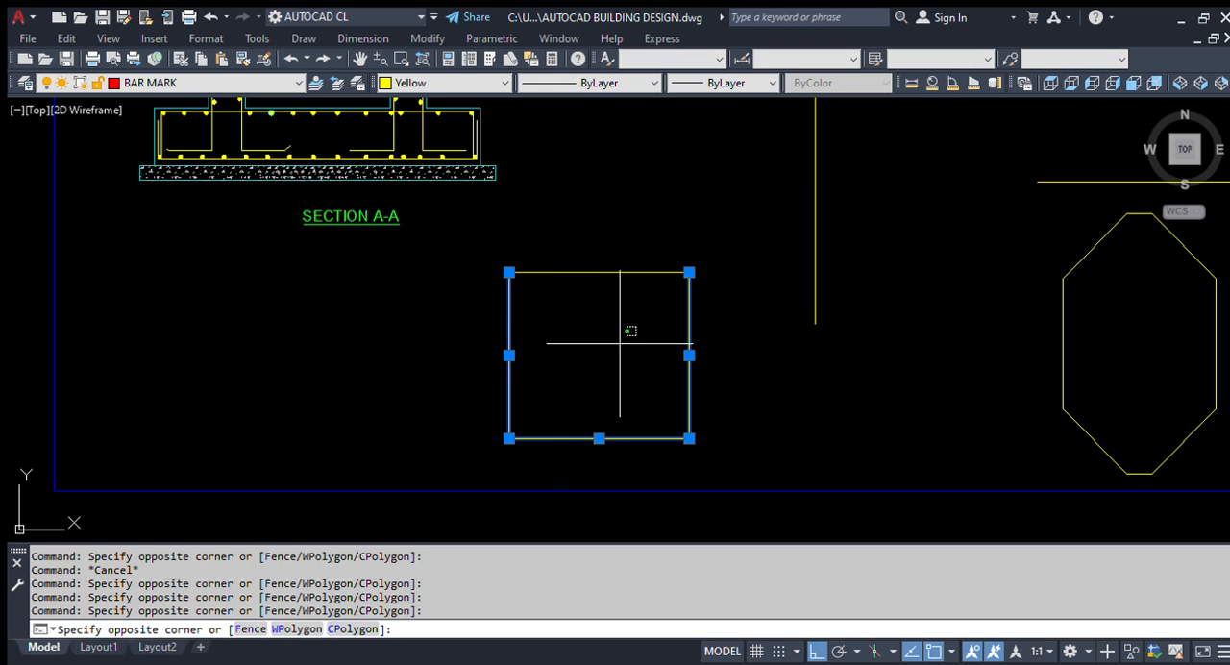
pyautogui.click(620, 211)
pyautogui.press('Escape')
# Step: Offset the upper and left sides of the line-built outline inward by 500
pyautogui.scroll(2, 576, 289)
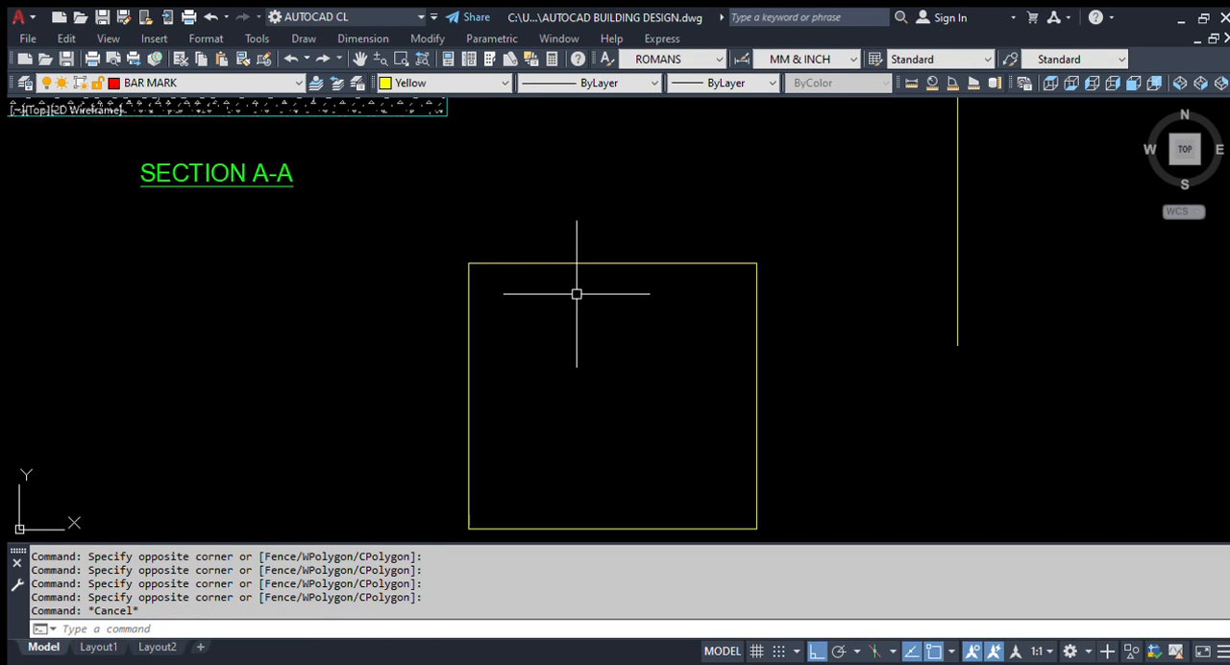
pyautogui.write('o')
pyautogui.press('BackSpace')
pyautogui.write('o')
pyautogui.press('Return')
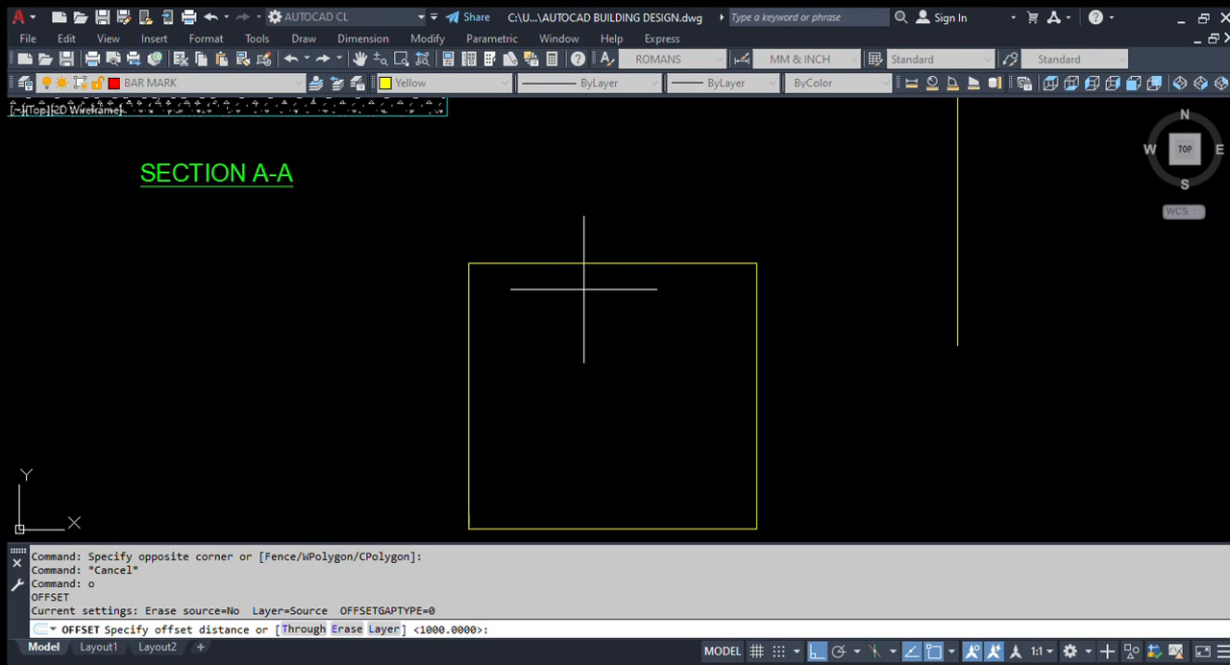
pyautogui.write('500')
pyautogui.press('Return')
pyautogui.click(596, 263)
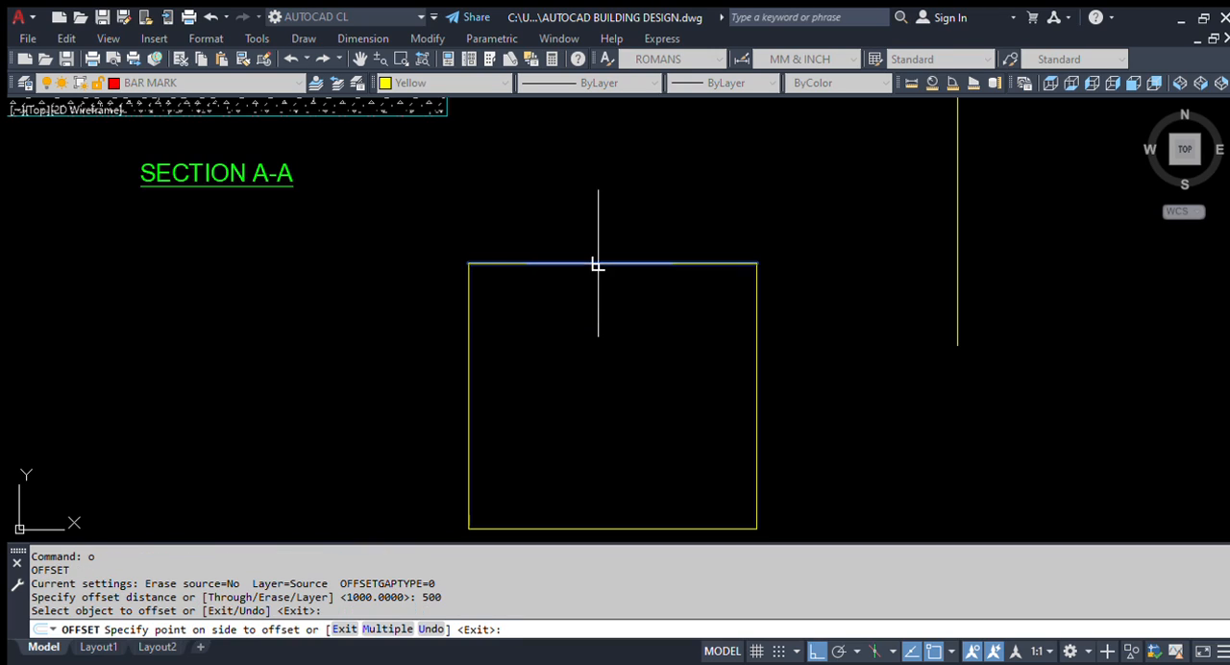
pyautogui.click(596, 363)
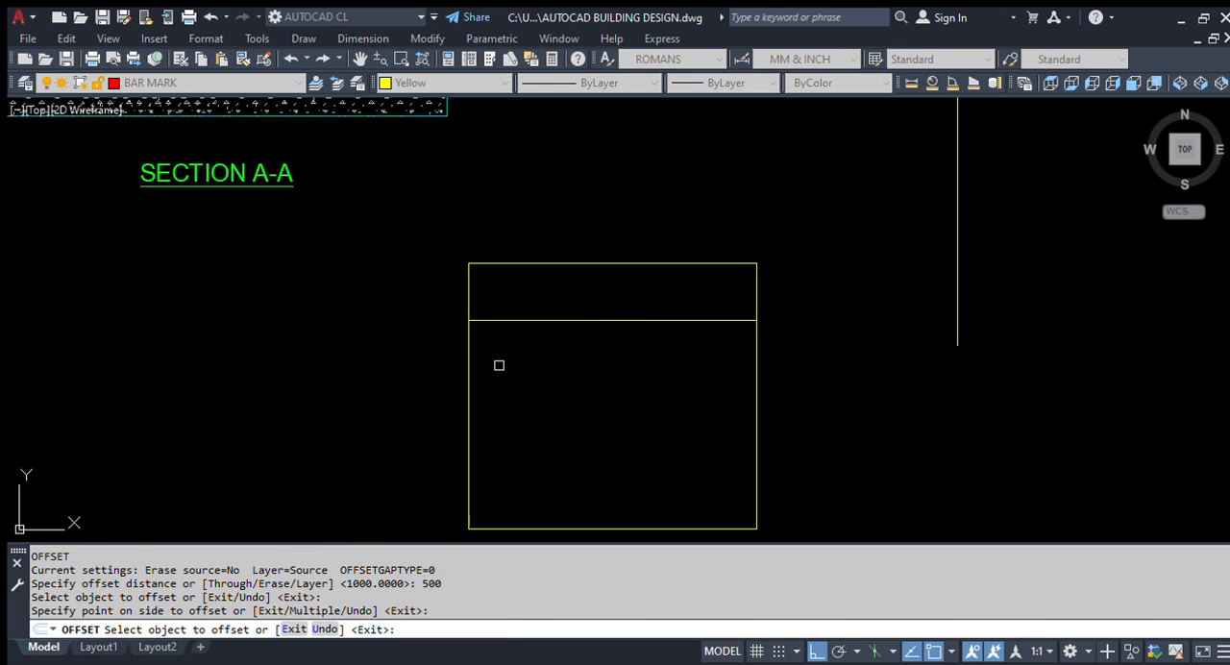
pyautogui.click(470, 359)
pyautogui.click(635, 390)
# Step: Offset the lower and right sides of the line-built outline inward by the same 500 distance
pyautogui.scroll(-5, 549, 365)
pyautogui.scroll(5, 568, 406)
pyautogui.scroll(-5, 576, 413)
pyautogui.scroll(-4, 651, 434)
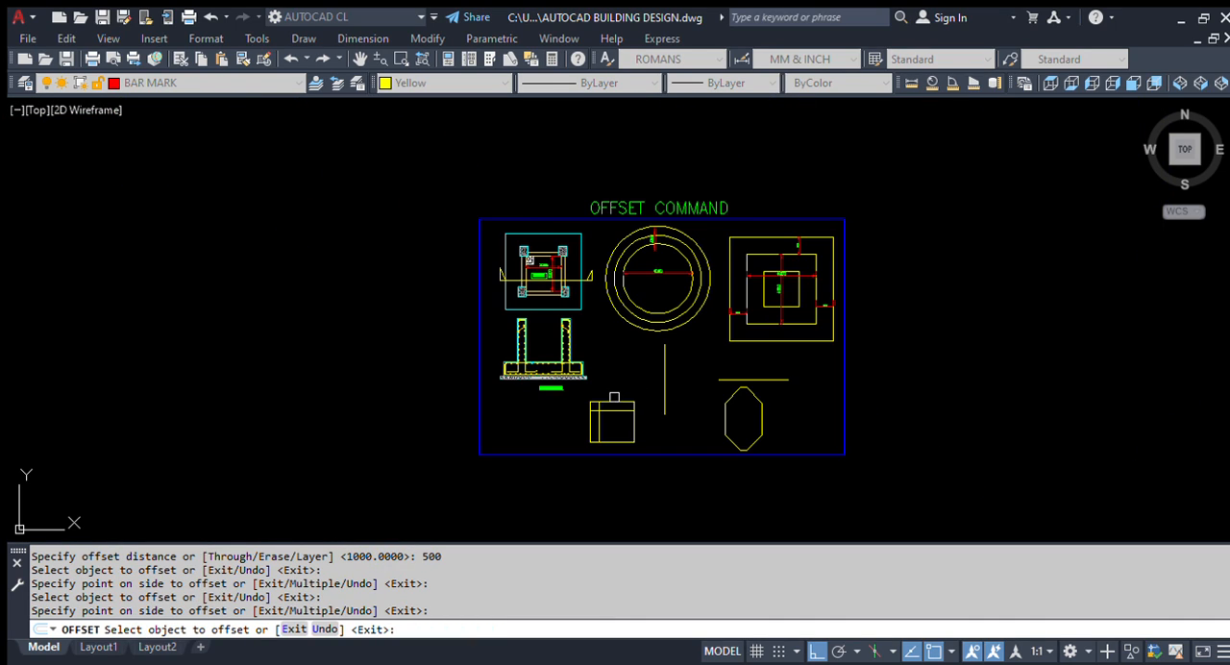
pyautogui.scroll(4, 625, 444)
pyautogui.scroll(3, 609, 479)
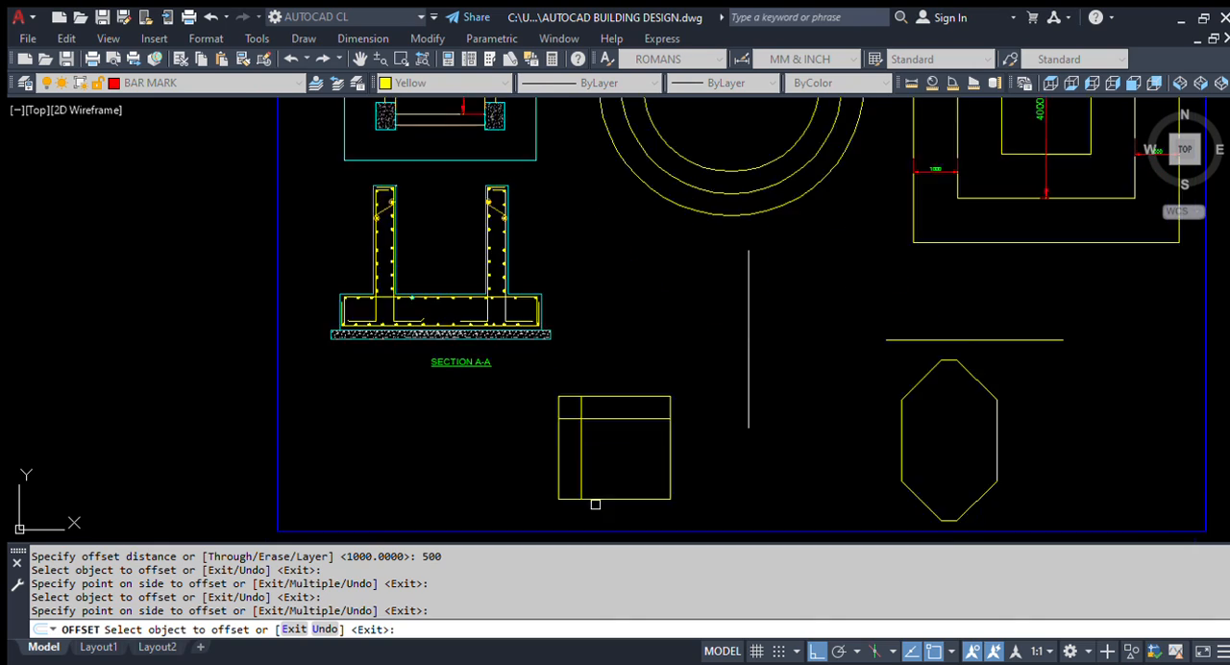
pyautogui.click(612, 499)
pyautogui.click(690, 475)
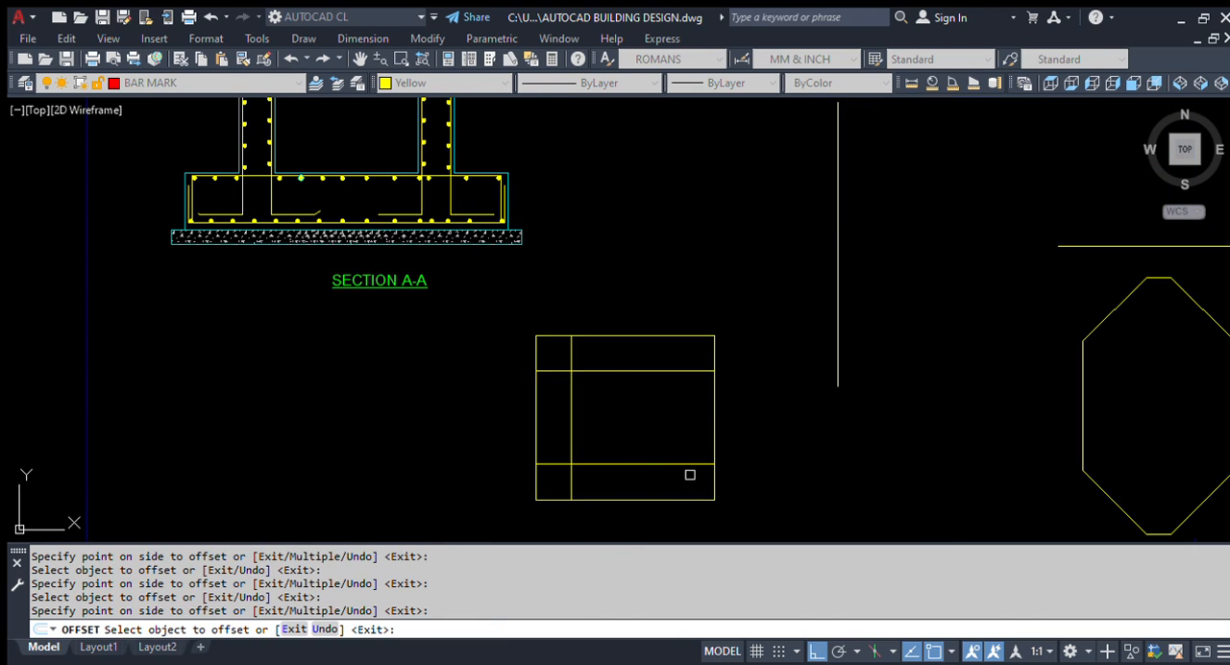
pyautogui.click(722, 419)
pyautogui.click(654, 442)
pyautogui.press('Escape')
# Step: Compare how the outline's separate lines and the large outer square are selected, clearing each selection
pyautogui.click(620, 338)
pyautogui.click(624, 331)
pyautogui.press('Escape')
pyautogui.scroll(2, 543, 422)
pyautogui.click(571, 384)
pyautogui.click(485, 436)
pyautogui.press('Escape')
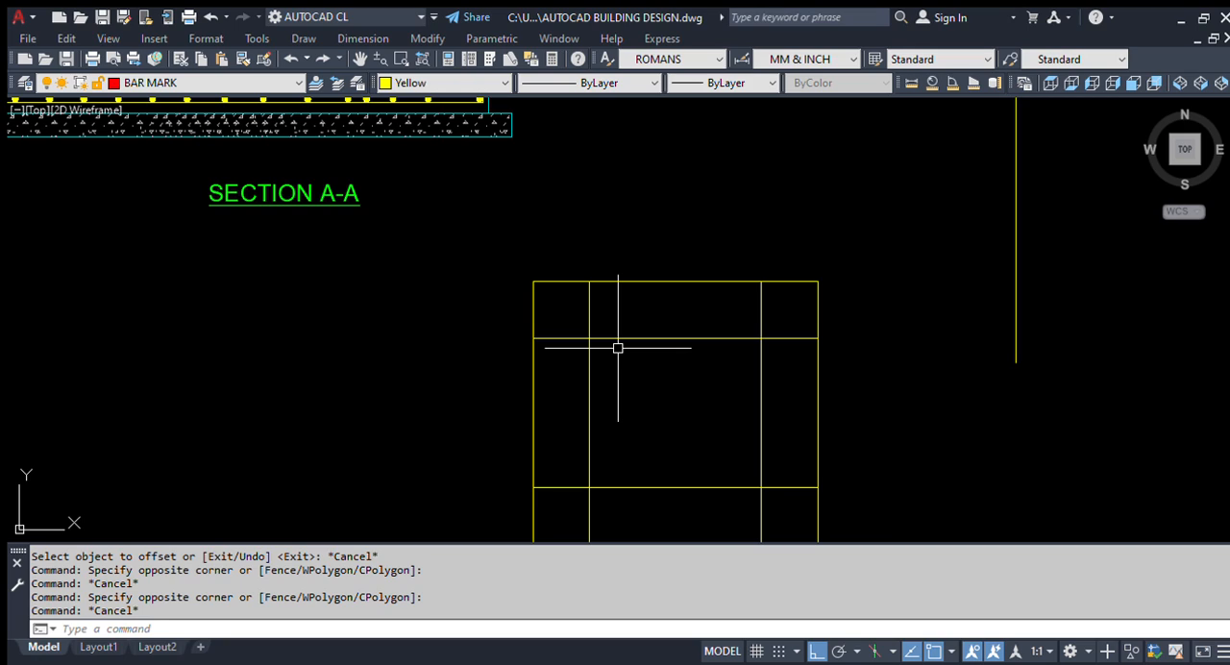
pyautogui.scroll(-3, 619, 347)
pyautogui.scroll(2, 678, 407)
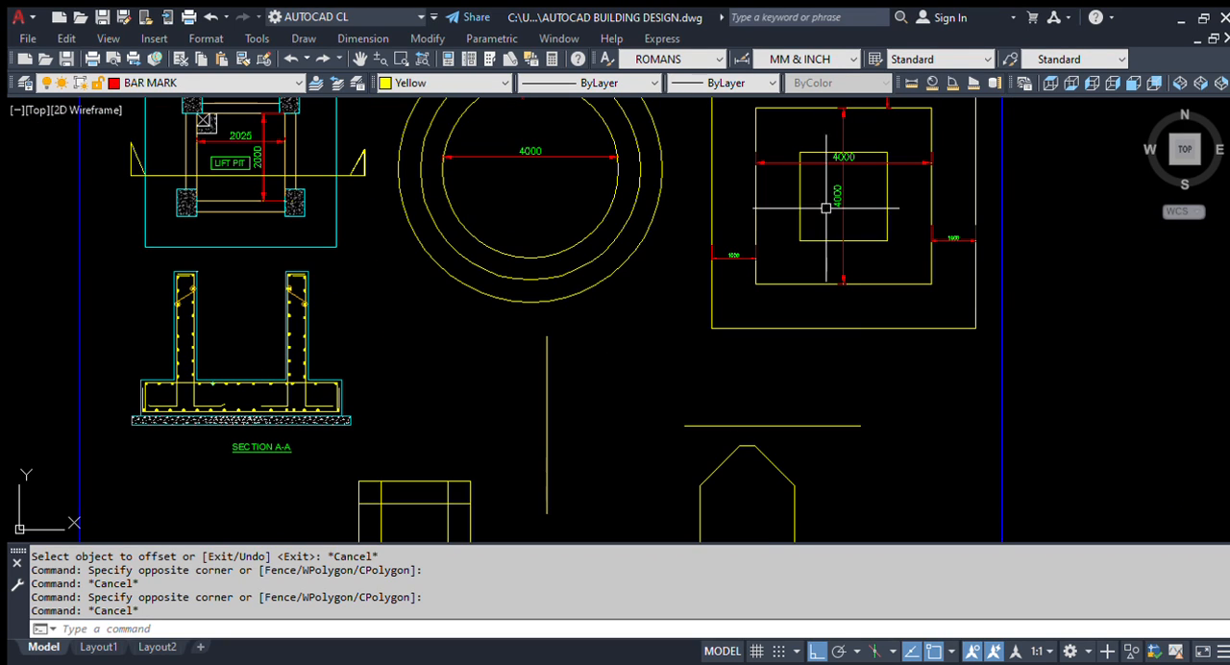
pyautogui.click(788, 332)
pyautogui.press('Escape')
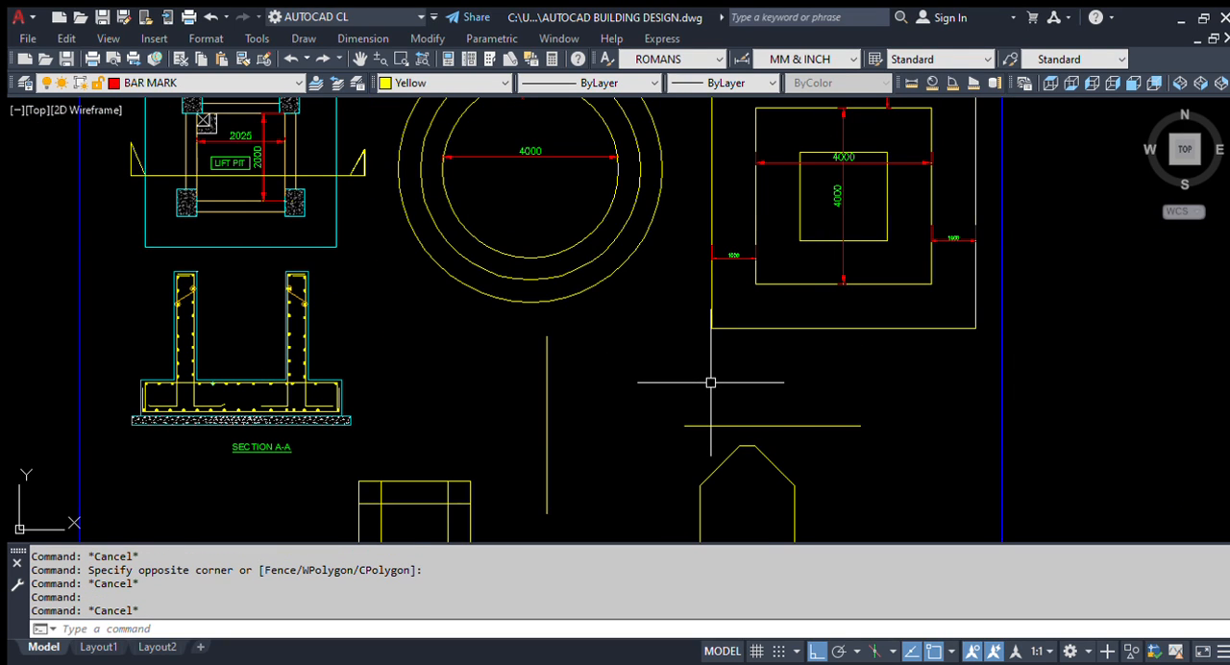
# Step: Offset the standalone vertical line to its right by 200, and offset the resulting line another 200 to the right
pyautogui.moveTo(529, 514); pyautogui.dragTo(603, 349, button='middle')
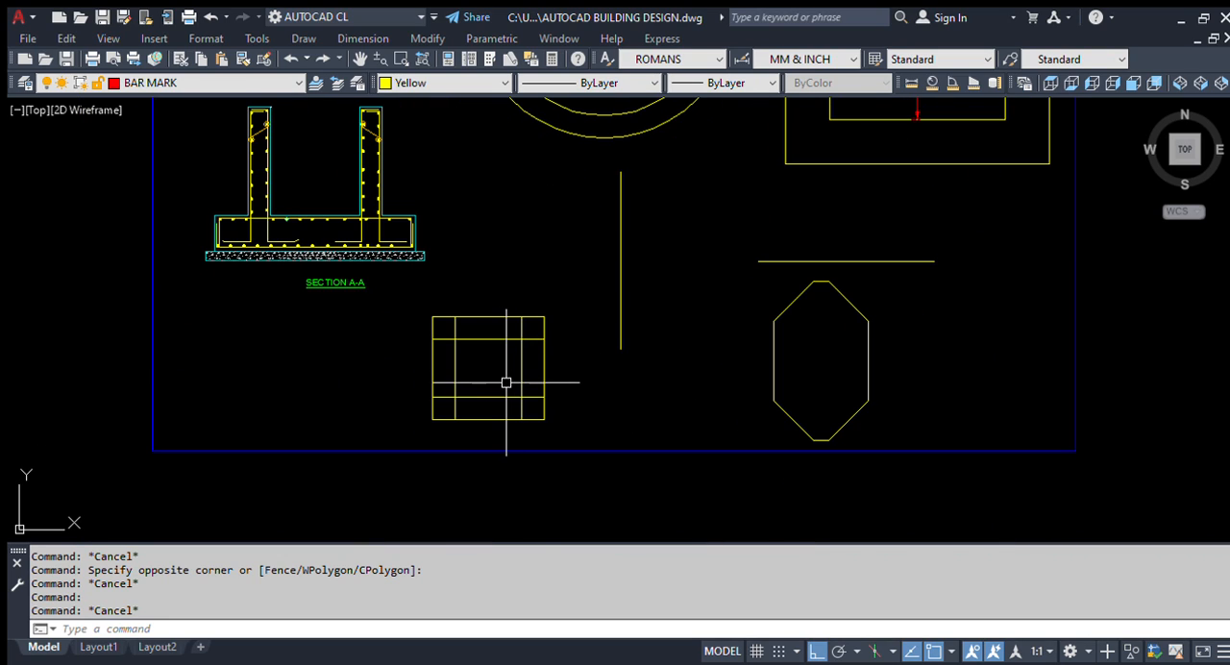
pyautogui.moveTo(514, 381); pyautogui.dragTo(486, 433, button='middle')
pyautogui.scroll(2, 486, 430)
pyautogui.moveTo(566, 384); pyautogui.dragTo(560, 455, button='middle')
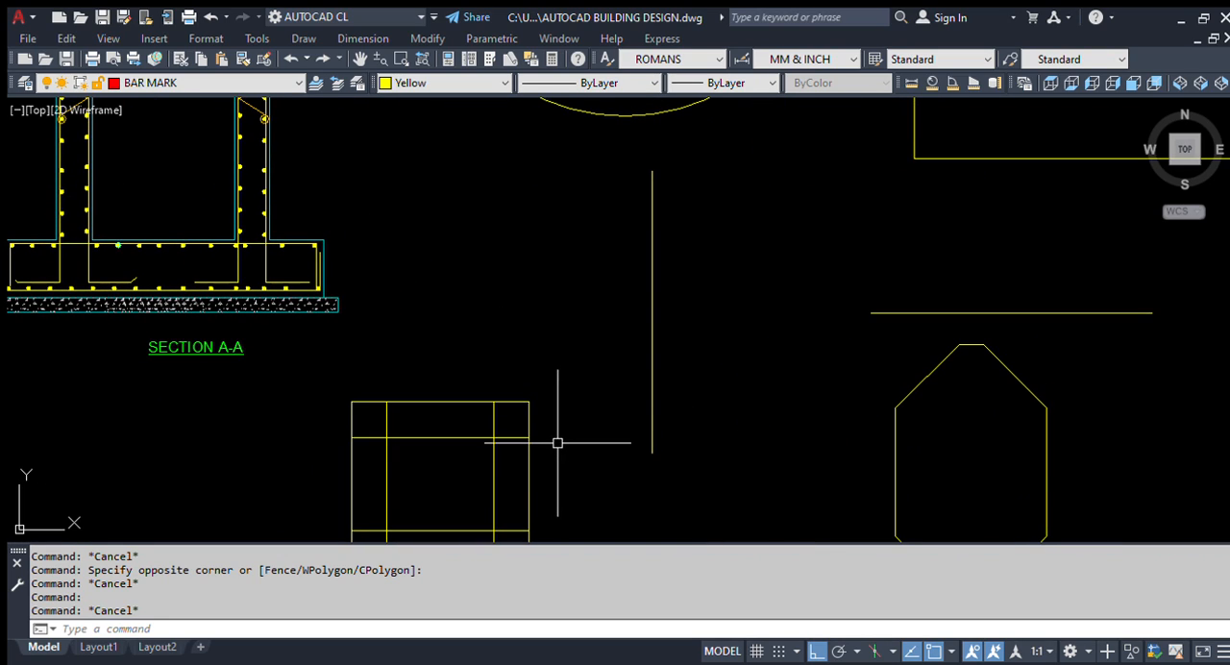
pyautogui.scroll(-4, 462, 422)
pyautogui.scroll(2, 534, 376)
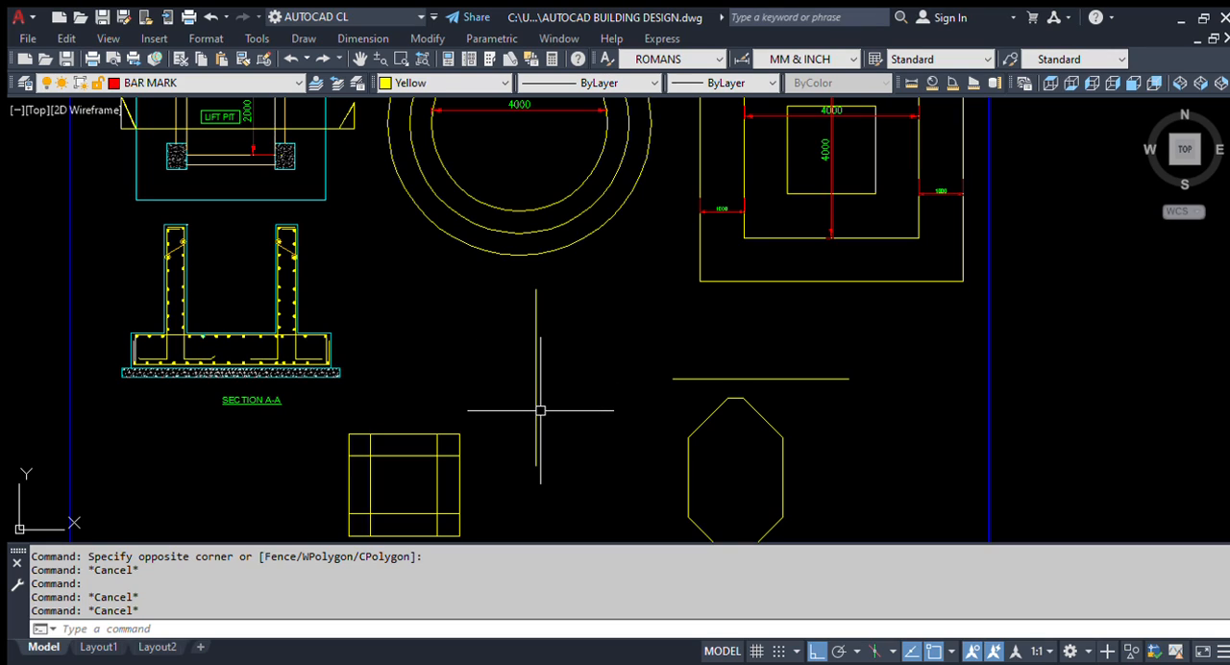
pyautogui.write('o')
pyautogui.press('Return')
pyautogui.scroll(3, 538, 408)
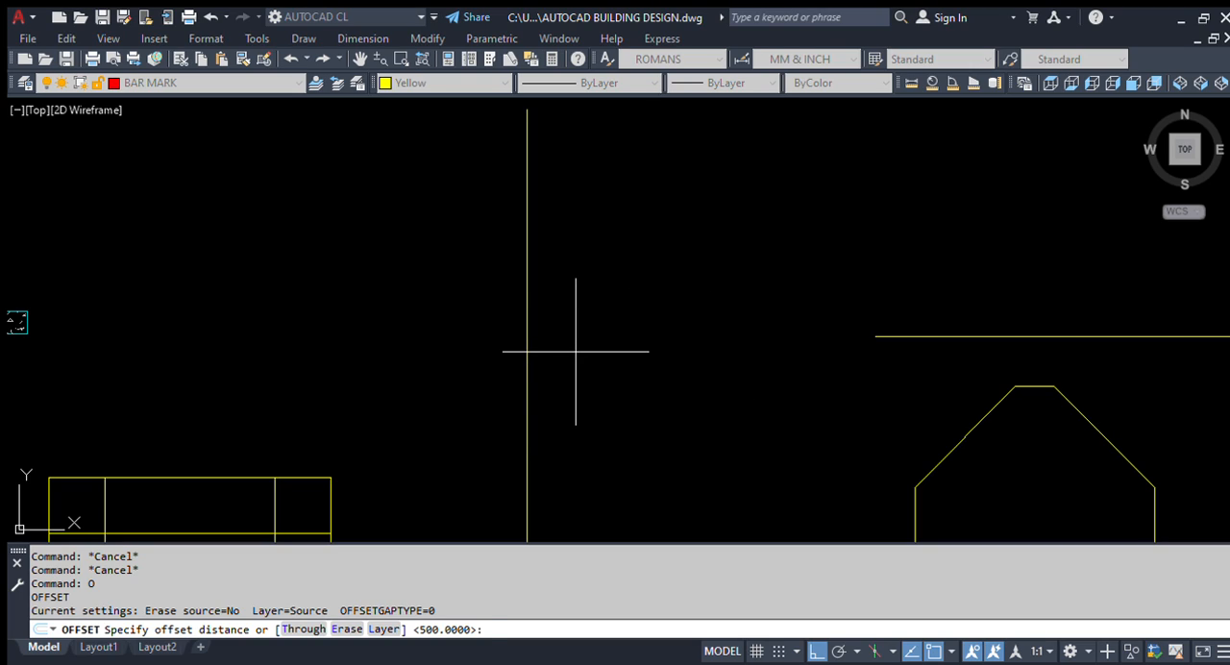
pyautogui.write('200')
pyautogui.press('Return')
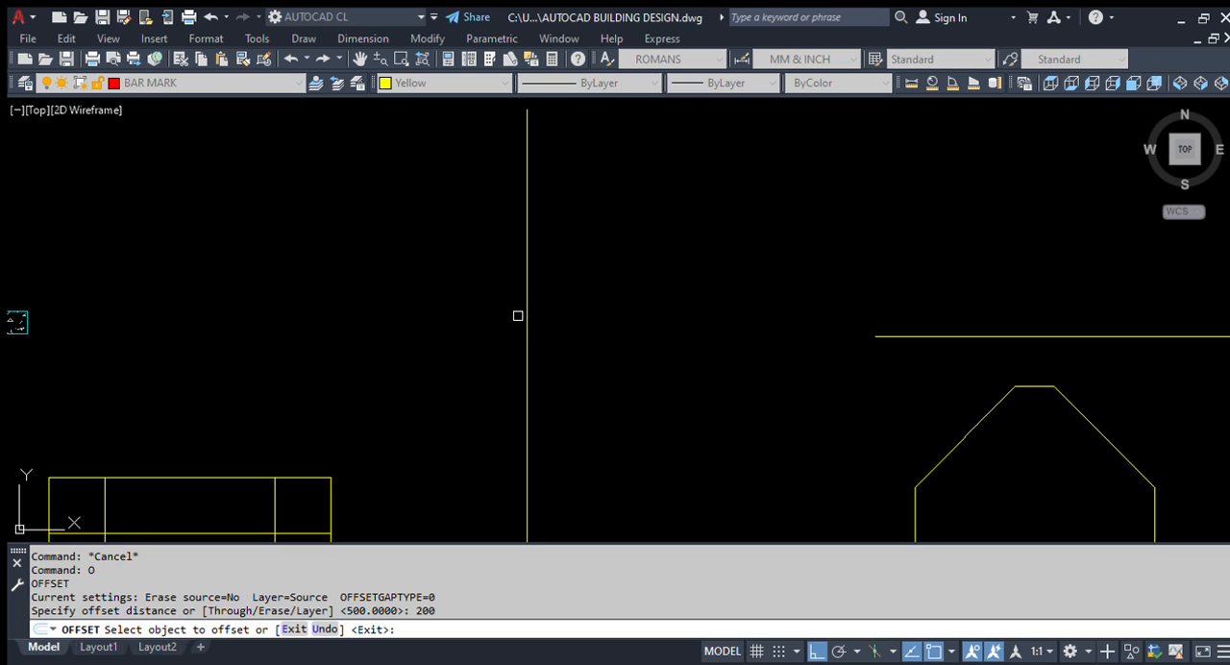
pyautogui.click(525, 307)
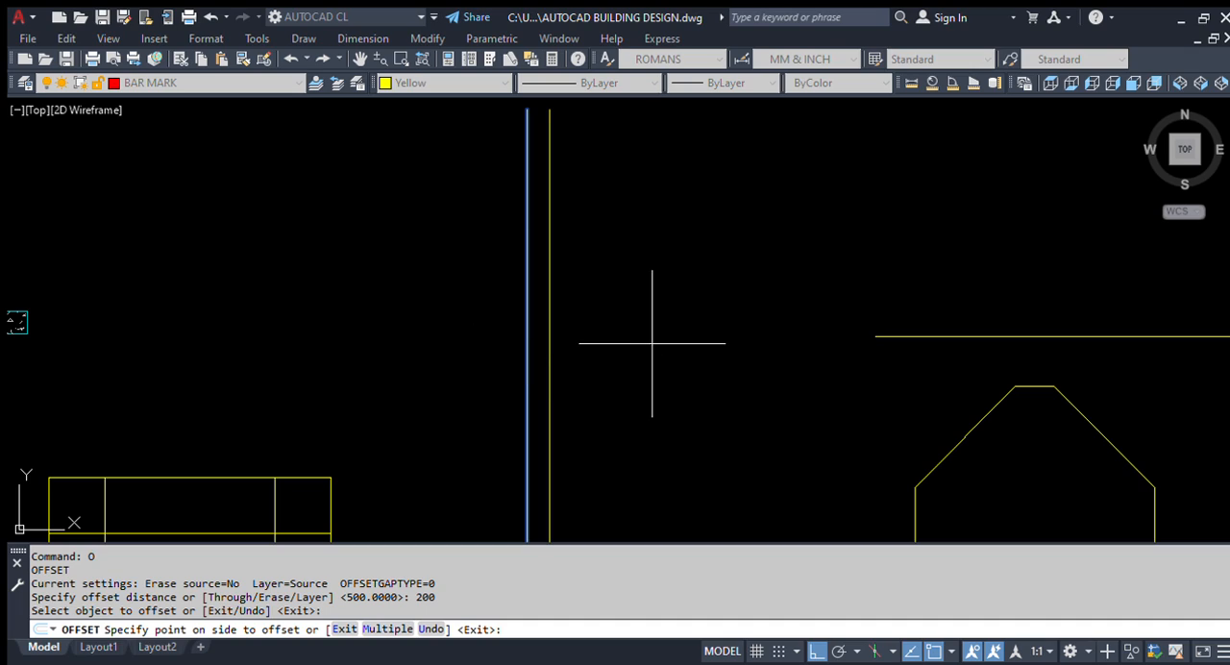
pyautogui.click(773, 346)
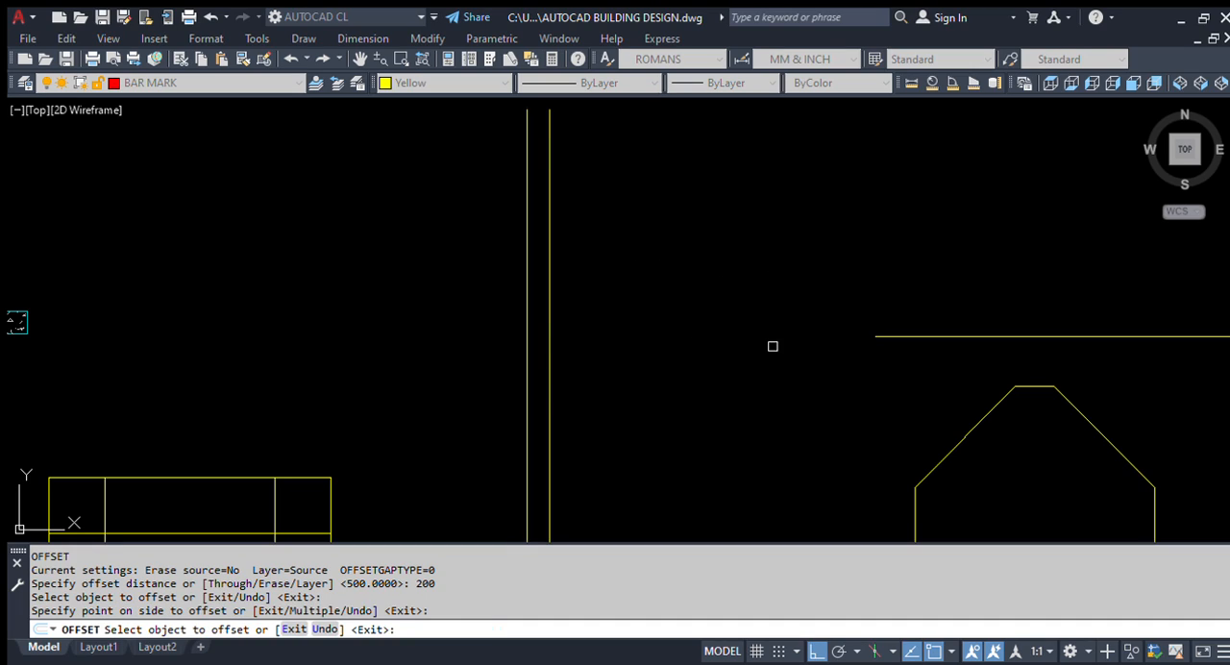
pyautogui.click(549, 340)
pyautogui.click(655, 346)
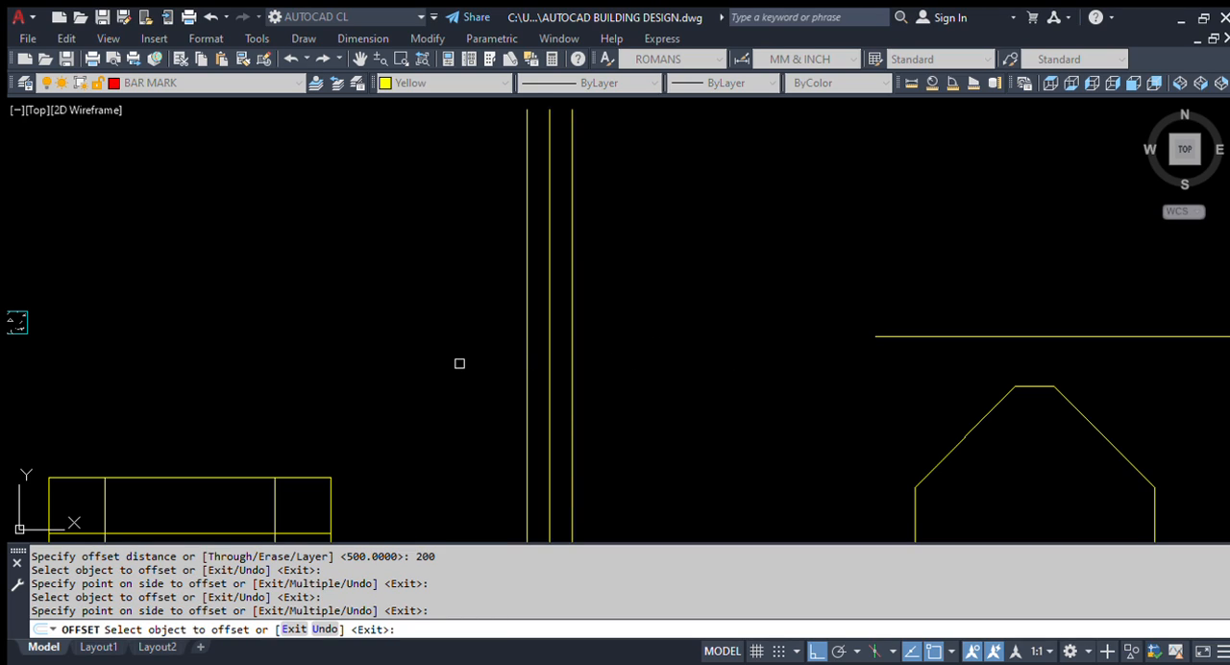
# Step: Offset the original vertical line 200 to the left, and repeat from each newest line until four left-side copies exist
pyautogui.click(525, 331)
pyautogui.click(416, 338)
pyautogui.click(415, 335)
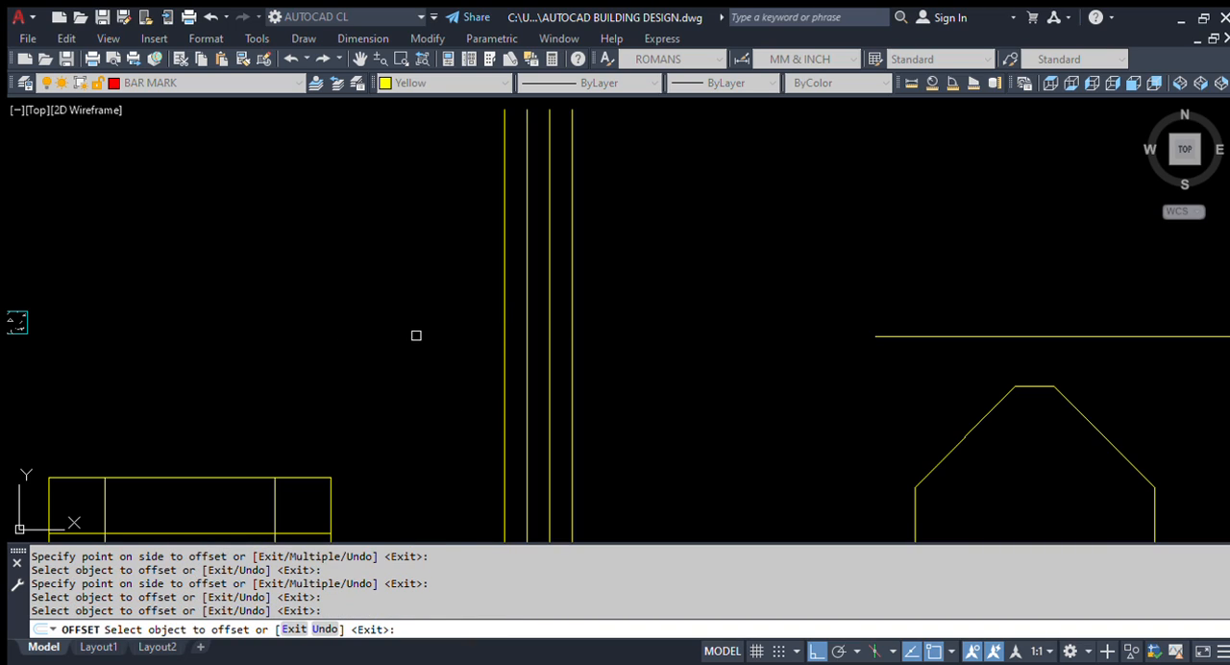
pyautogui.click(501, 309)
pyautogui.click(420, 335)
pyautogui.click(484, 332)
pyautogui.click(425, 348)
pyautogui.click(461, 338)
pyautogui.click(368, 356)
pyautogui.scroll(-4, 385, 351)
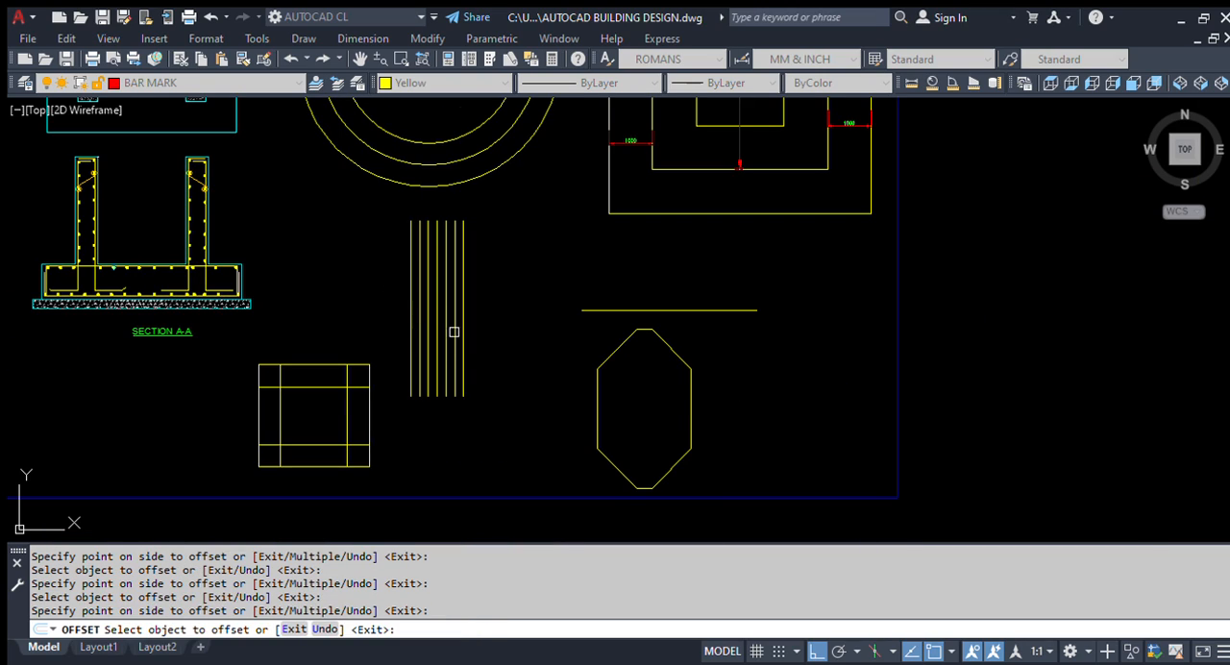
pyautogui.press('Escape')
pyautogui.scroll(2, 695, 283)
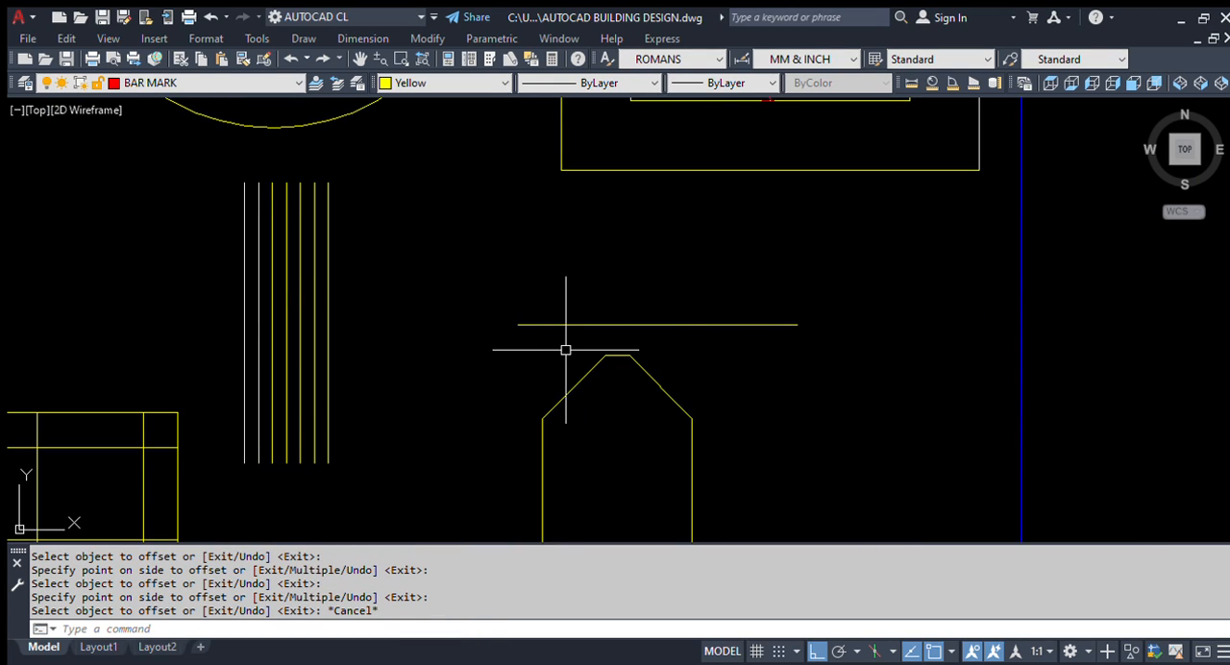
# Step: Offset the standalone horizontal line upward by a distance of 300
pyautogui.write('o')
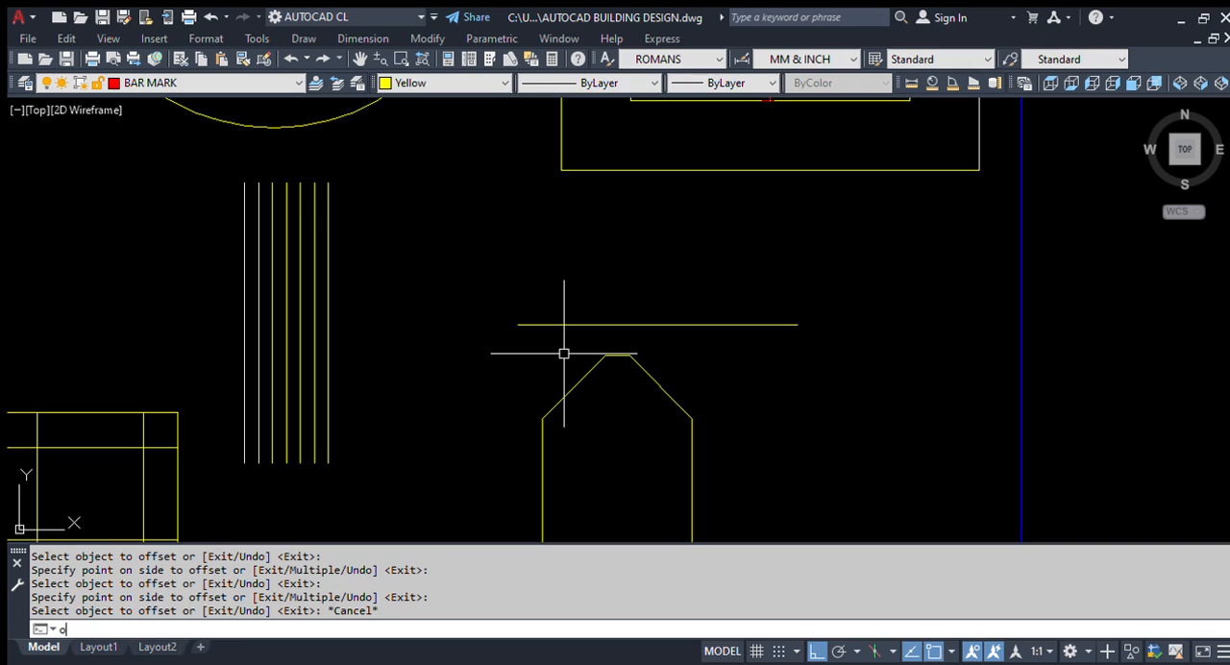
pyautogui.press('Return')
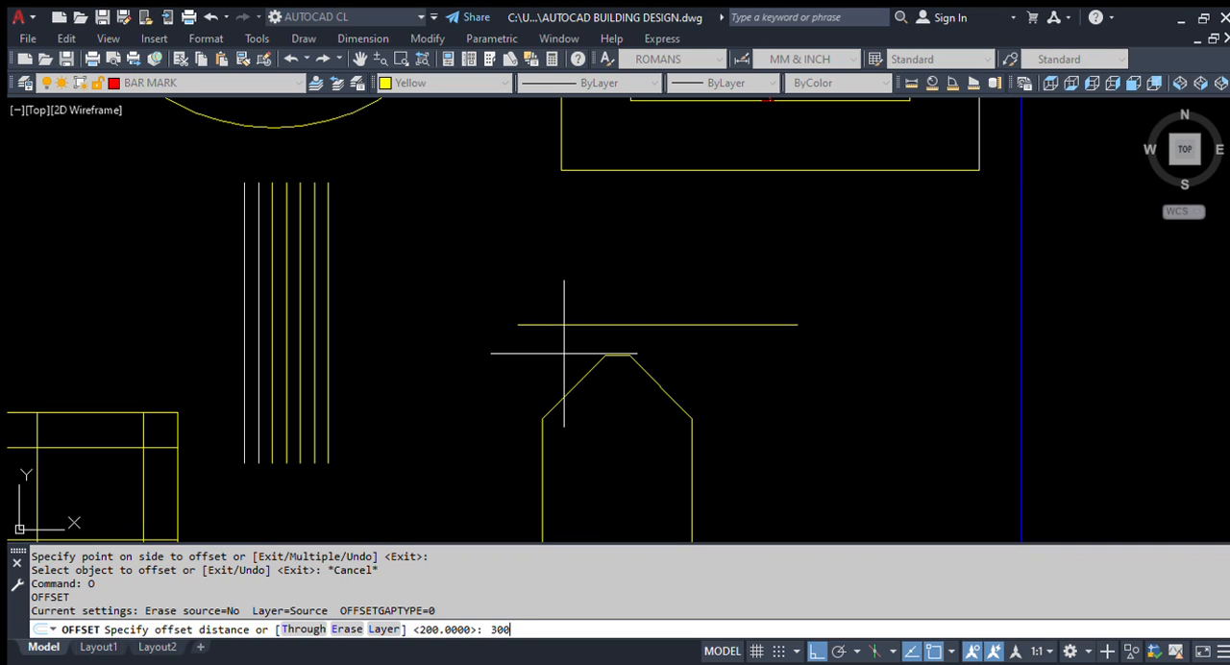
pyautogui.press('Return')
pyautogui.click(635, 325)
pyautogui.click(631, 278)
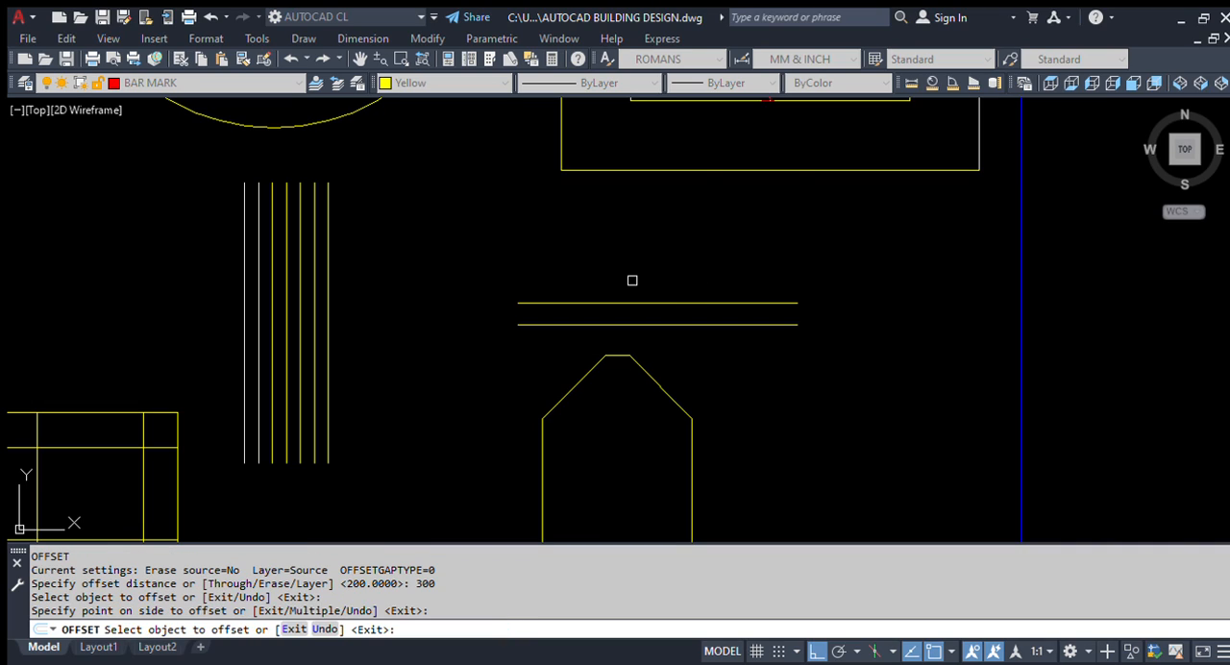
# Step: Repeat the 300 offset upward from each newest horizontal line until five copies lie above the original
pyautogui.click(646, 303)
pyautogui.click(660, 269)
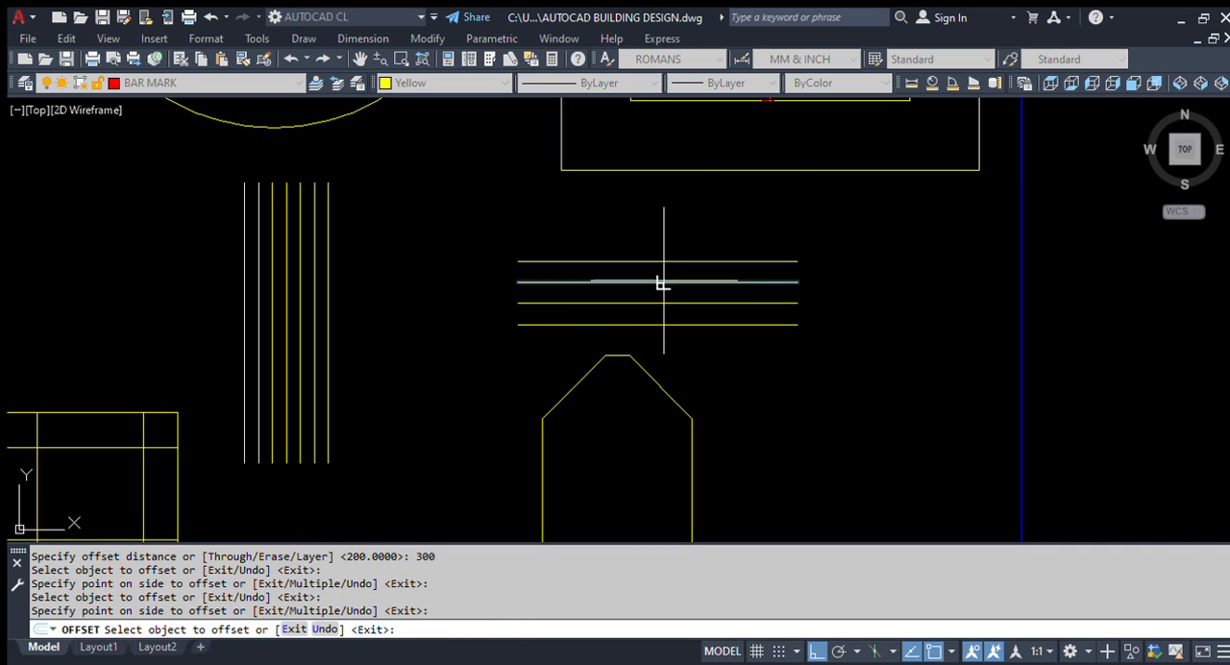
pyautogui.click(659, 281)
pyautogui.click(658, 242)
pyautogui.click(664, 260)
pyautogui.click(663, 248)
pyautogui.click(665, 240)
pyautogui.click(667, 228)
# Step: Offset the original horizontal line 300 downward, and repeat from each newest line until five copies lie below it
pyautogui.click(693, 325)
pyautogui.click(690, 374)
pyautogui.click(708, 345)
pyautogui.click(712, 389)
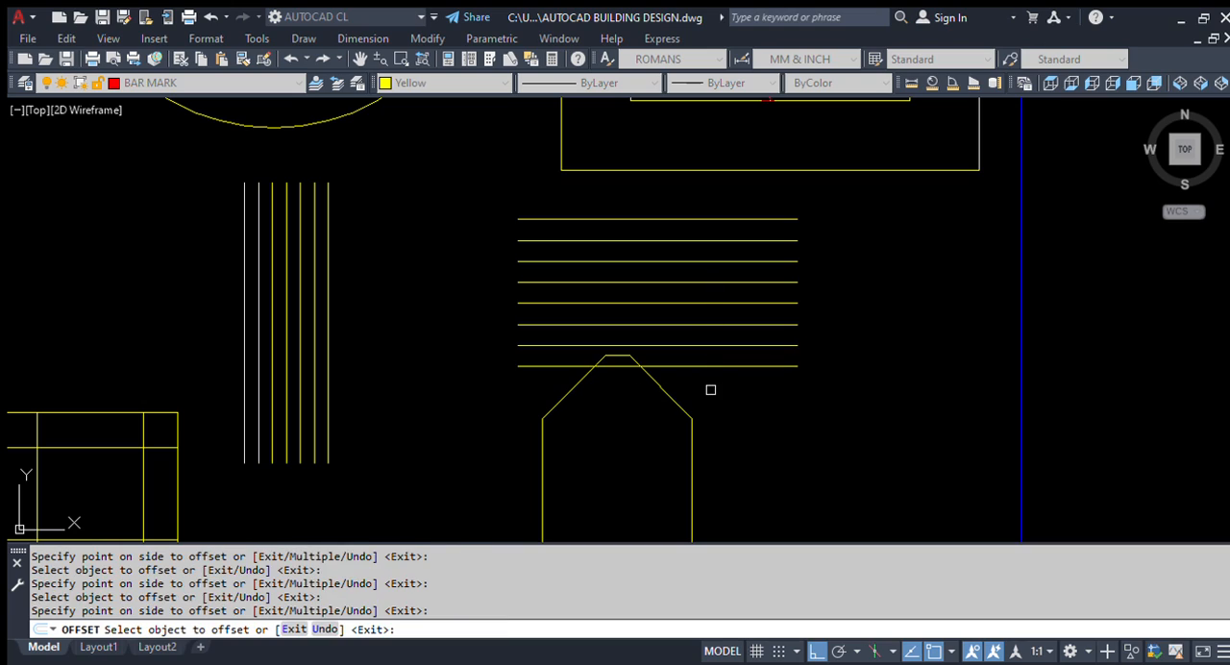
pyautogui.click(720, 365)
pyautogui.click(712, 426)
pyautogui.click(732, 386)
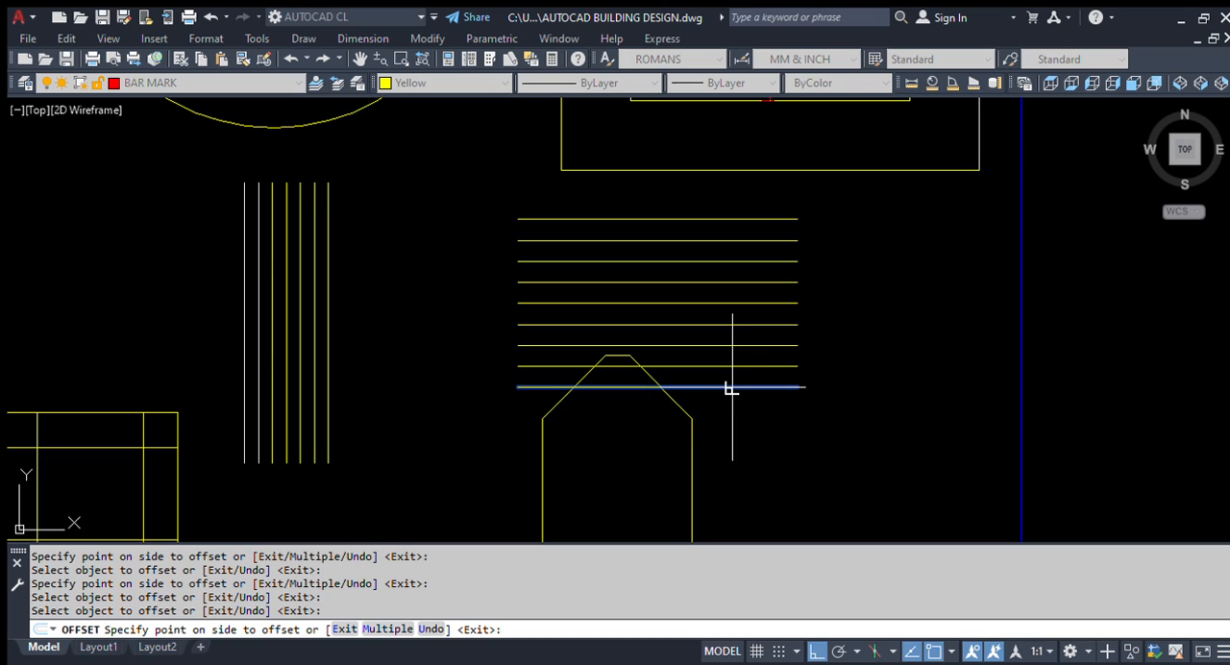
pyautogui.click(740, 440)
pyautogui.click(752, 410)
pyautogui.click(747, 456)
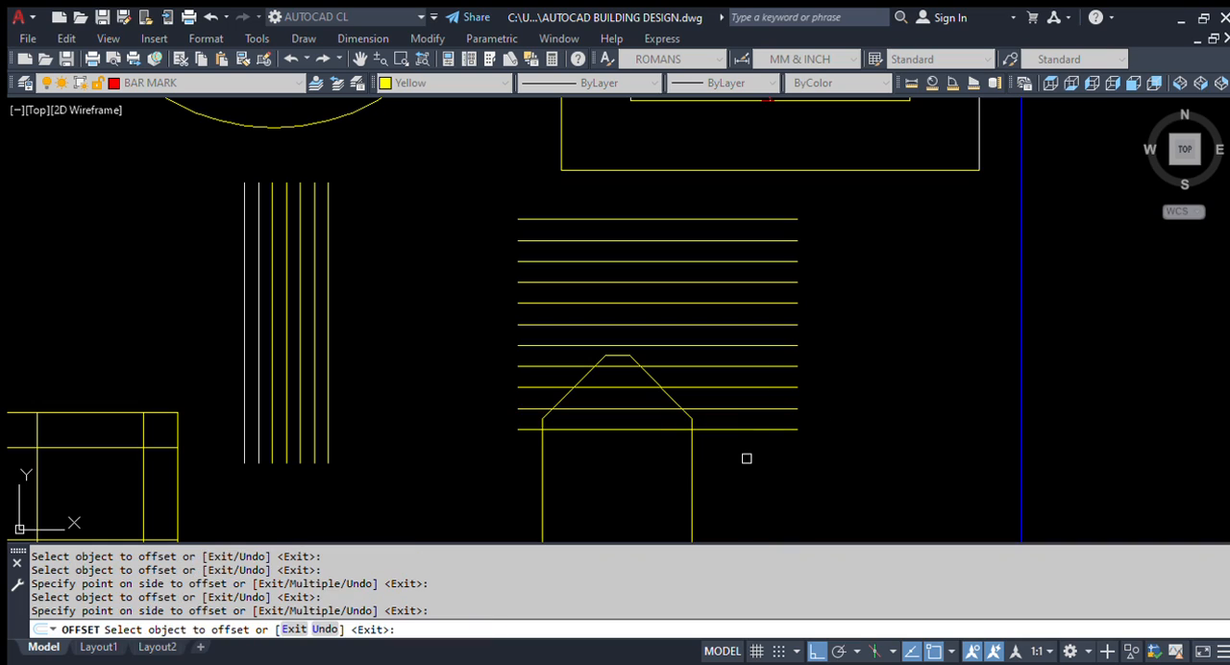
# Step: Add a vertical linear dimension between the two lowest horizontal lines, placed beyond their right ends
pyautogui.scroll(4, 748, 457)
pyautogui.press('Escape')
pyautogui.write('dlli')
pyautogui.press('Return')
pyautogui.press('Escape')
pyautogui.write('dli')
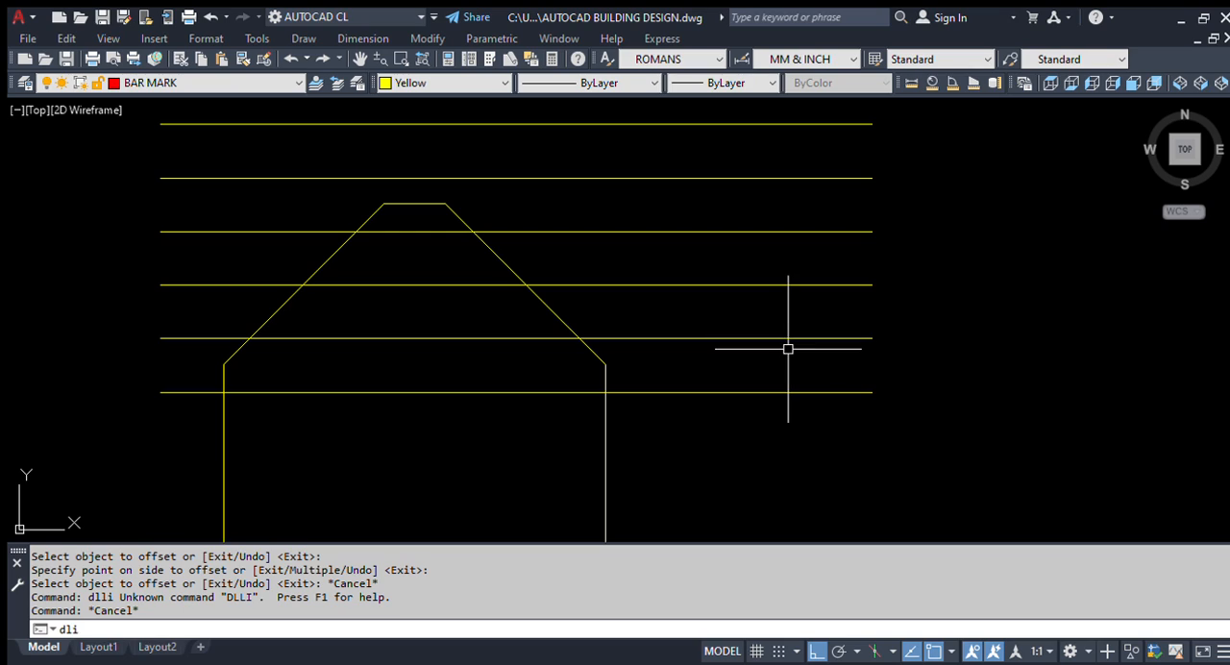
pyautogui.press('Return')
pyautogui.click(779, 339)
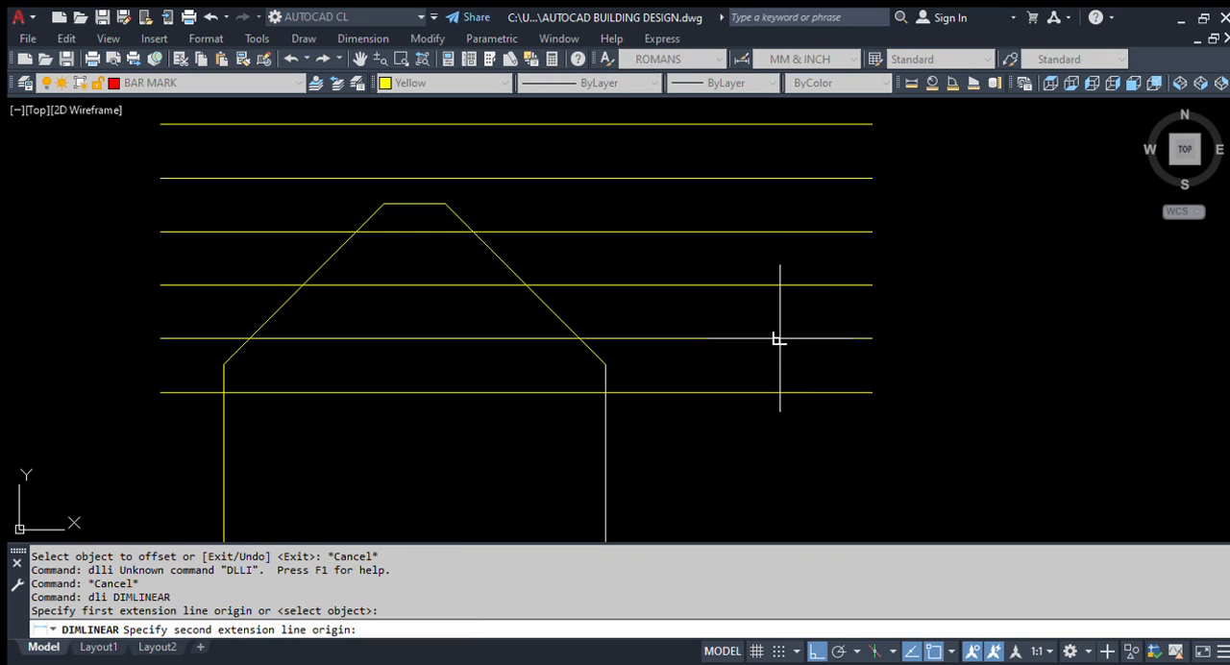
pyautogui.click(779, 392)
pyautogui.scroll(4, 826, 380)
pyautogui.click(1004, 389)
pyautogui.press('Return')
pyautogui.scroll(-4, 961, 390)
pyautogui.scroll(2, 871, 360)
pyautogui.press('Escape')
# Step: Continue the spacing dimension upward across the next three gaps between the horizontal lines
pyautogui.write('dc')
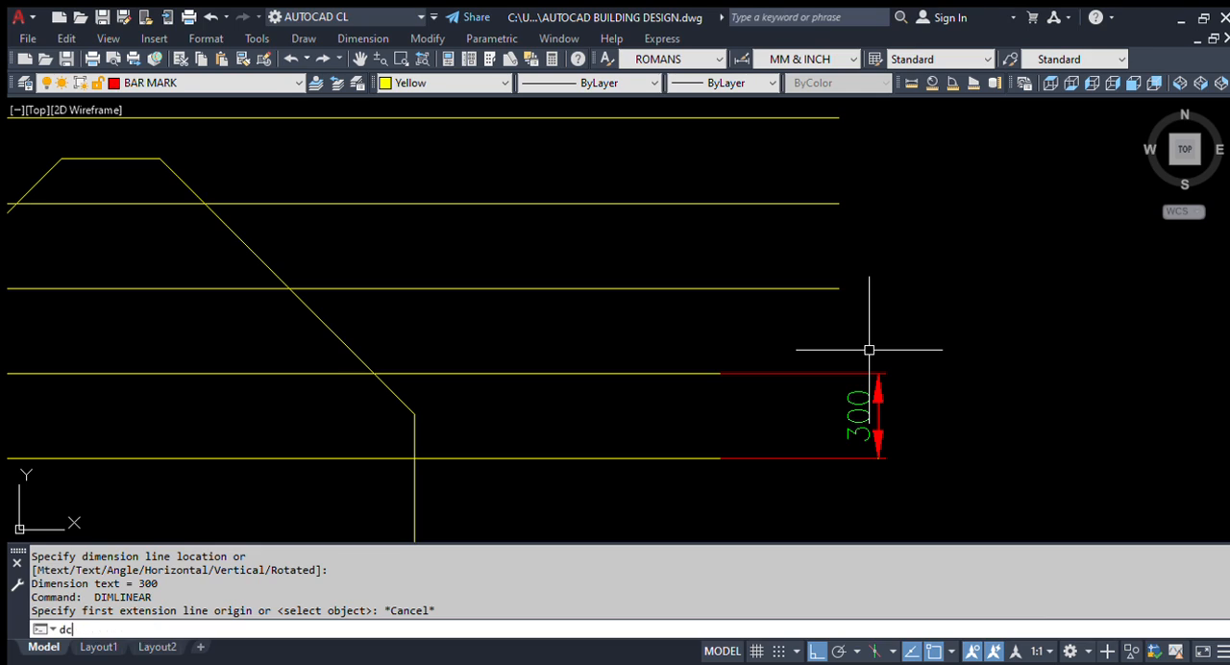
pyautogui.write('o')
pyautogui.press('Return')
pyautogui.press('Return')
pyautogui.click(876, 371)
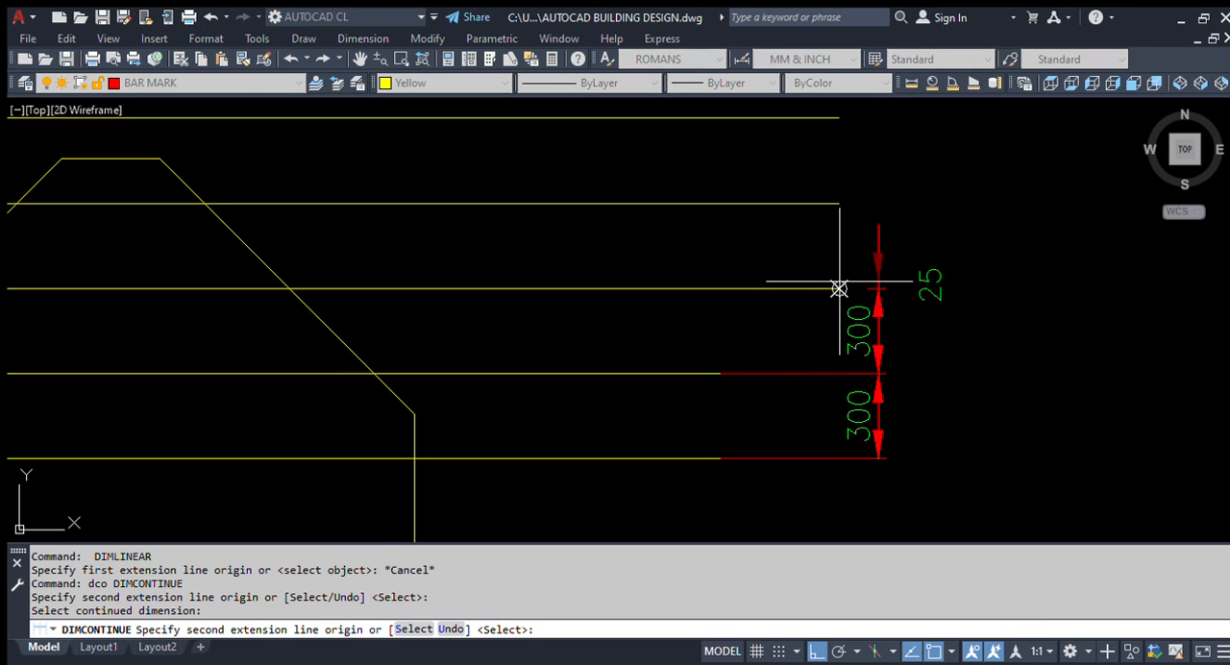
pyautogui.click(839, 288)
pyautogui.scroll(-2, 836, 374)
pyautogui.click(837, 268)
pyautogui.click(836, 216)
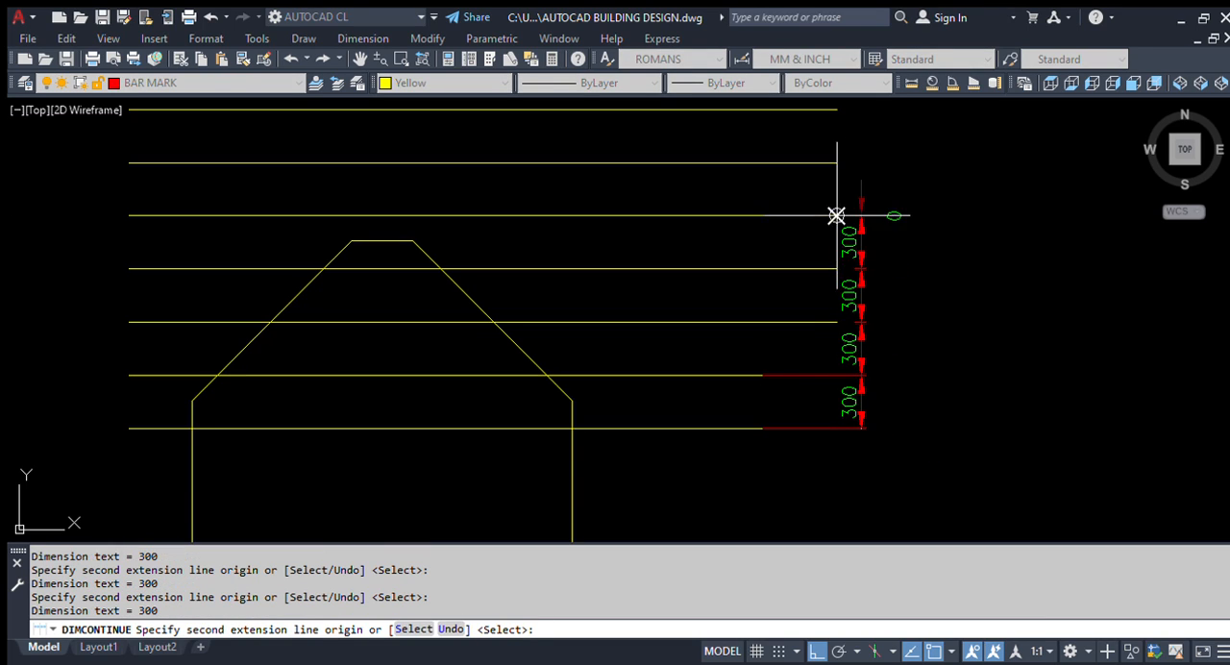
pyautogui.press('Return')
pyautogui.scroll(-2, 807, 324)
pyautogui.scroll(2, 842, 332)
pyautogui.press('Escape')
pyautogui.scroll(-3, 752, 303)
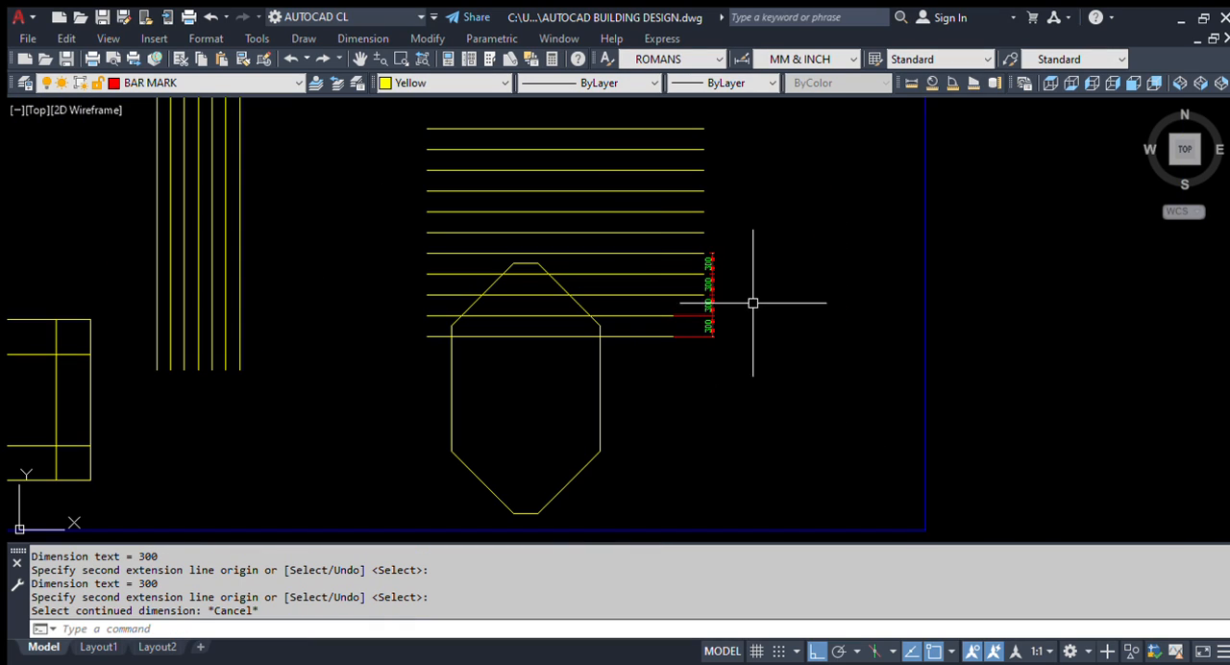
# Step: Erase the spacing dimensions together with the six lowest horizontal lines, leaving the upper five
pyautogui.scroll(2, 699, 258)
pyautogui.scroll(-4, 1008, 236)
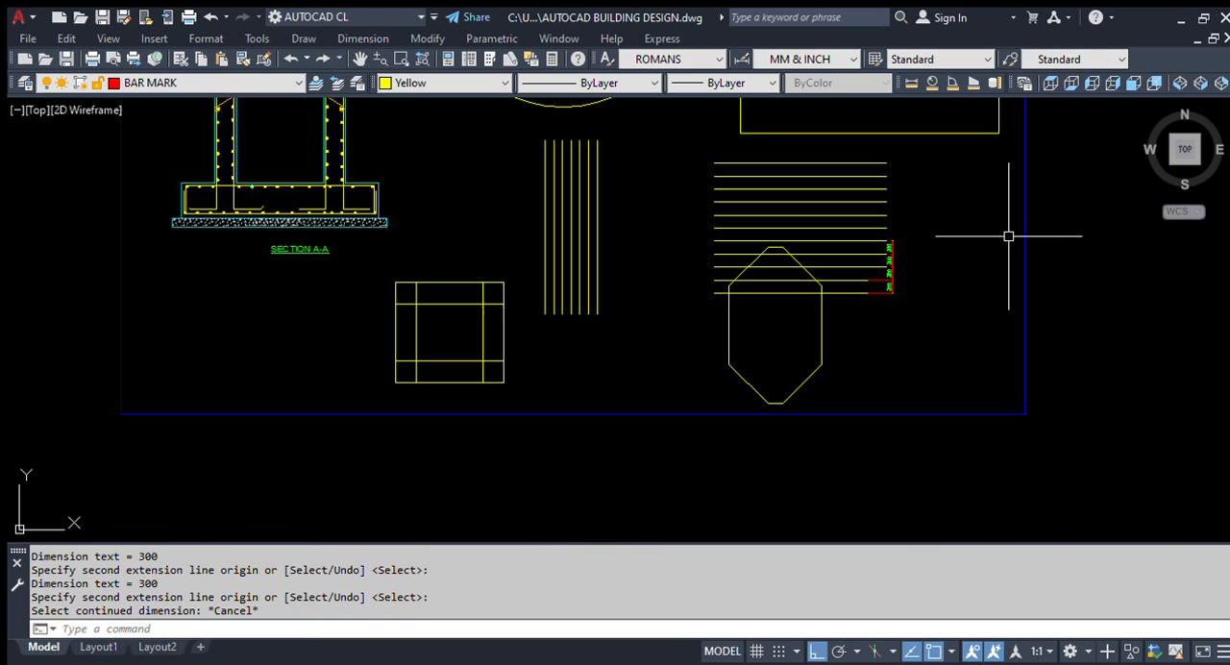
pyautogui.scroll(2, 846, 378)
pyautogui.scroll(-2, 900, 330)
pyautogui.scroll(2, 900, 330)
pyautogui.click(906, 409)
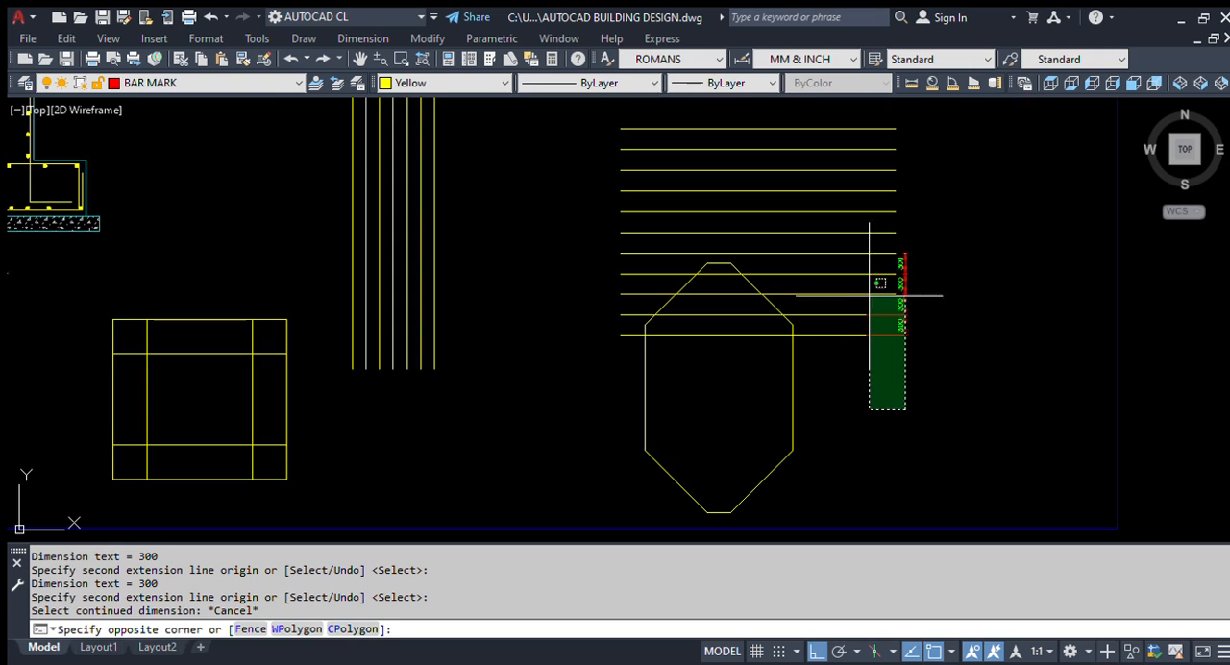
pyautogui.click(856, 225)
pyautogui.write('e')
pyautogui.press('Return')
# Step: Examine the elongated octagon below the horizontal lines by window-selecting it, and clear the selection
pyautogui.scroll(-5, 673, 357)
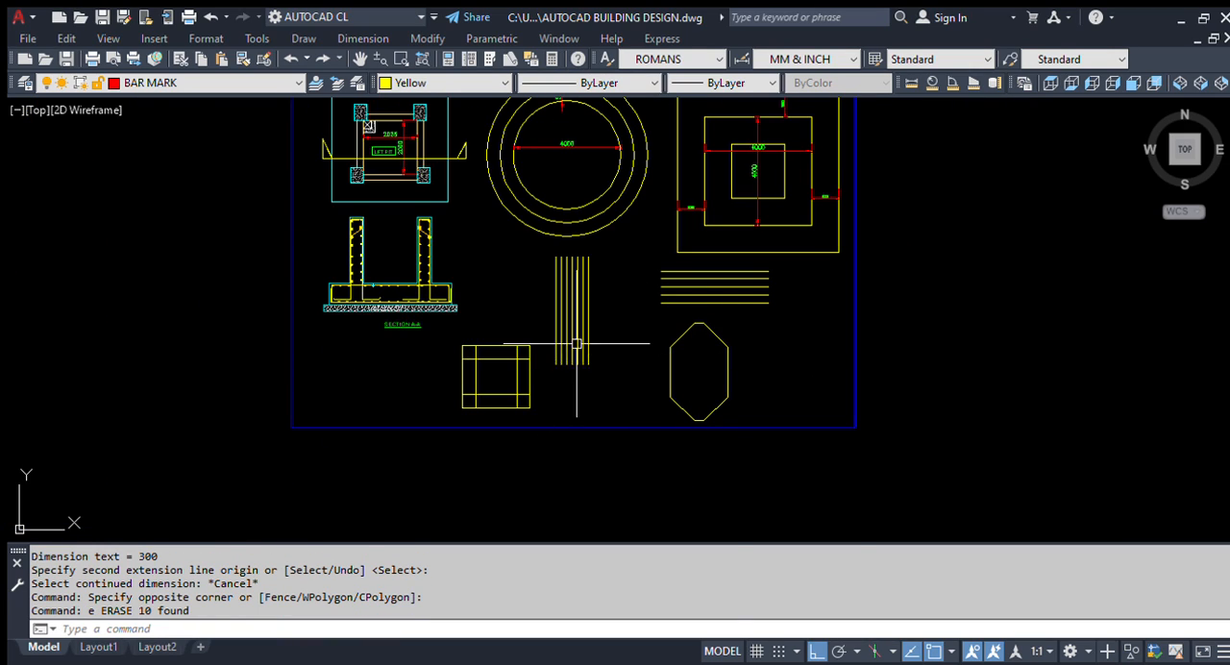
pyautogui.scroll(3, 576, 343)
pyautogui.scroll(-2, 577, 375)
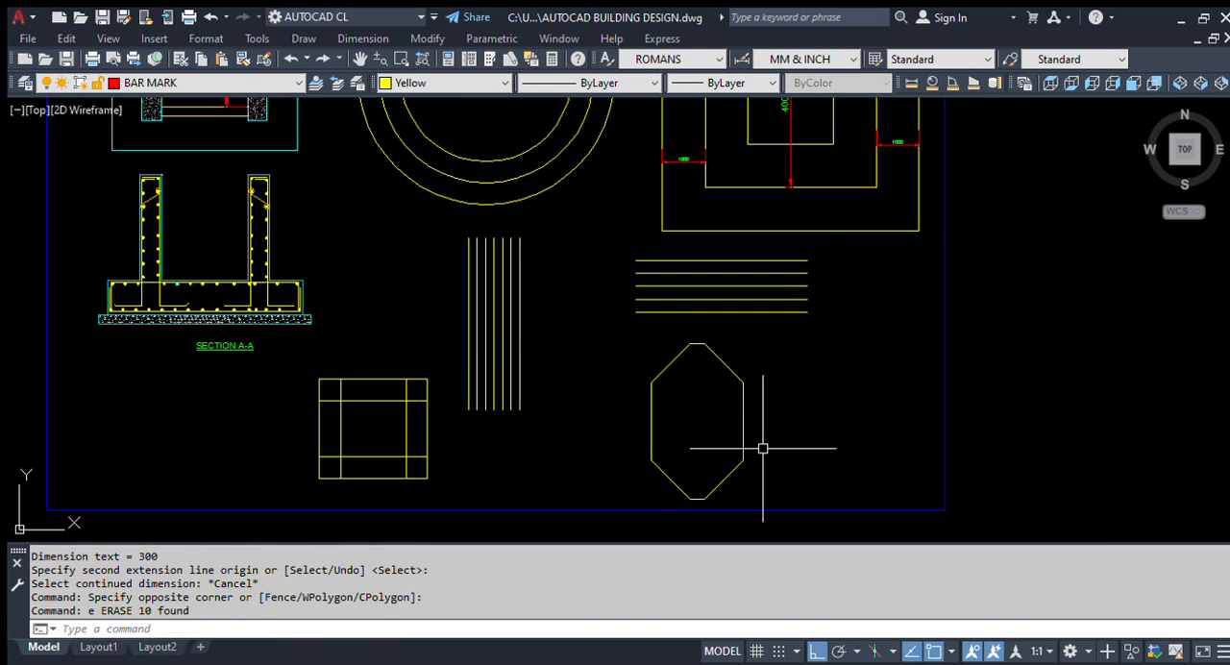
pyautogui.scroll(2, 762, 448)
pyautogui.click(797, 382)
pyautogui.click(615, 434)
pyautogui.press('Escape')
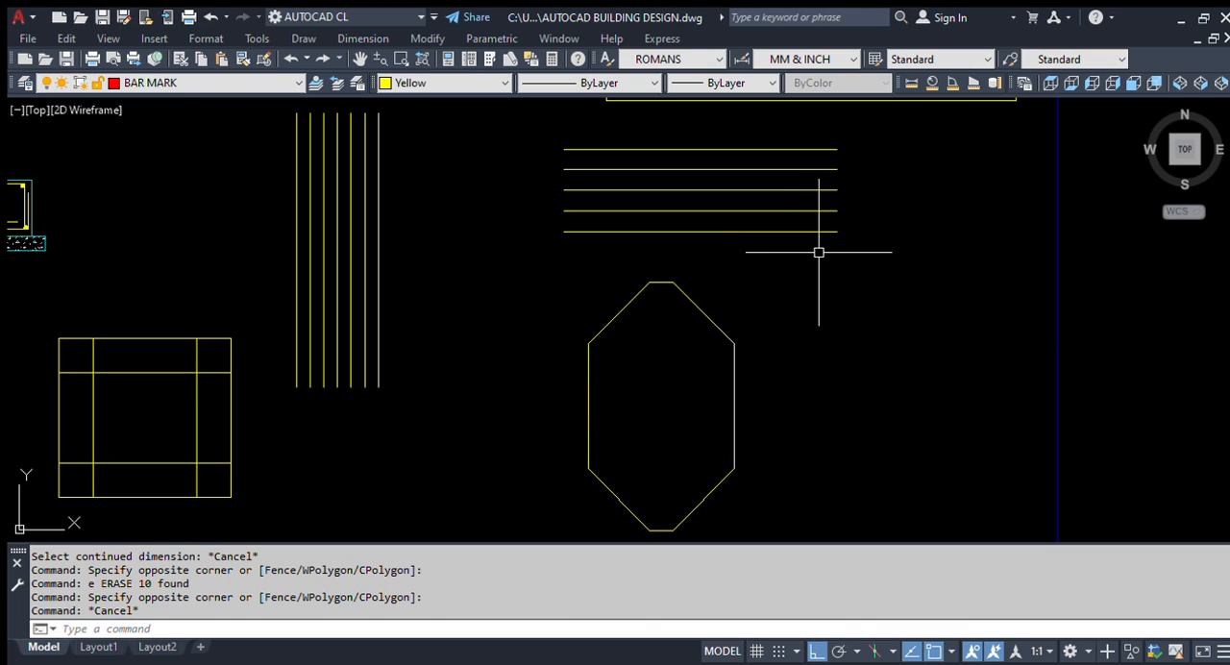
# Step: Offset the elongated octagon inward by 100, and repeat from each newest copy until three inner outlines exist
pyautogui.write('o')
pyautogui.press('Return')
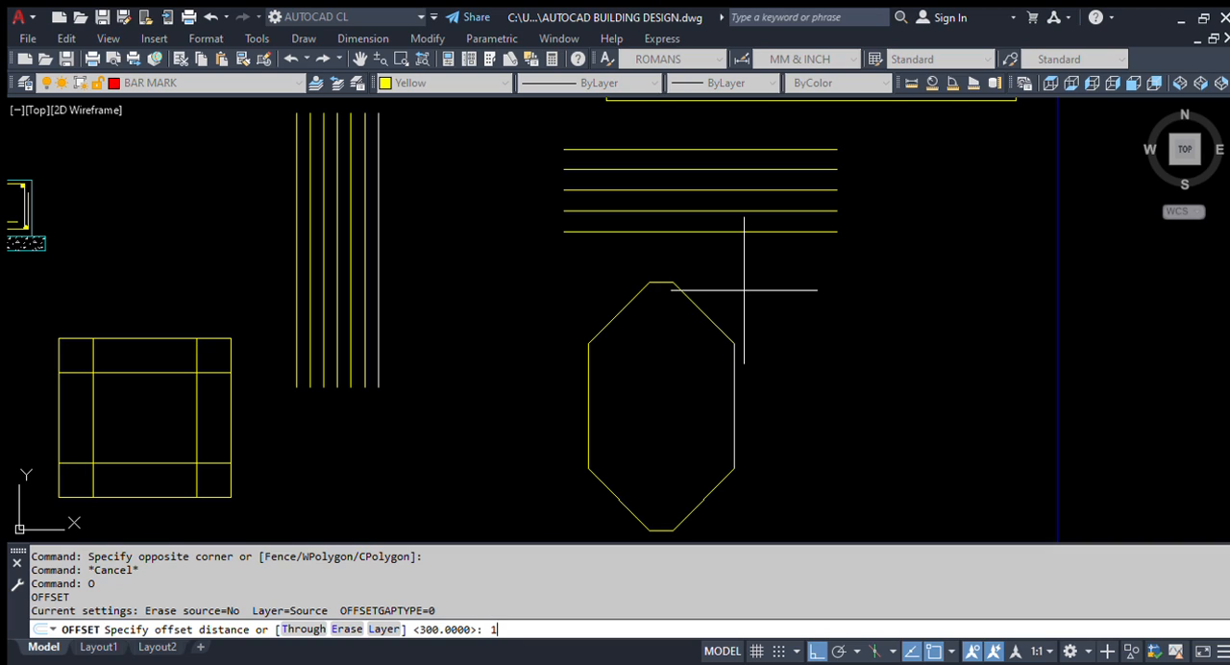
pyautogui.press('Return')
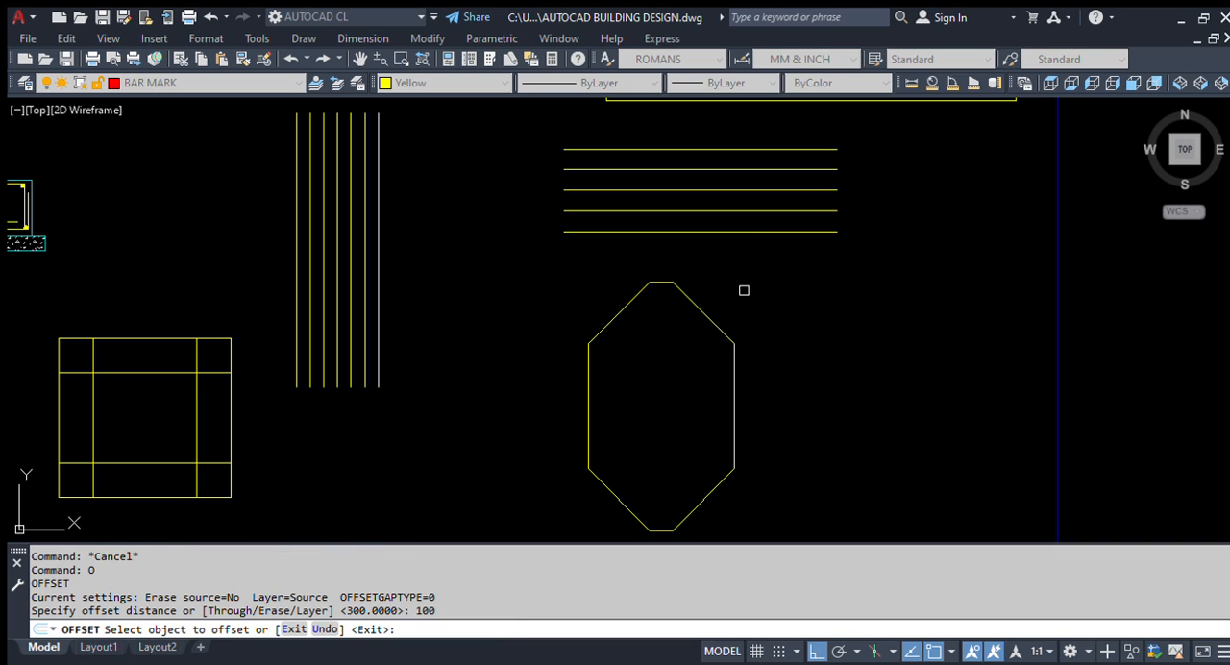
pyautogui.click(663, 281)
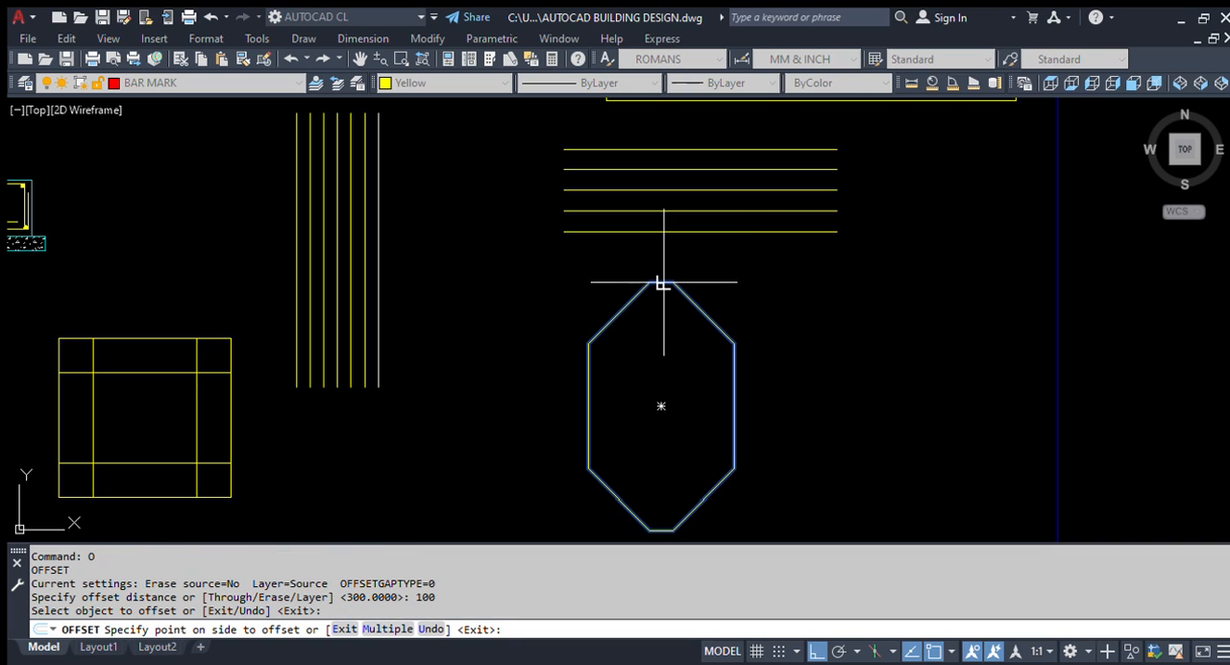
pyautogui.click(659, 404)
pyautogui.scroll(5, 666, 321)
pyautogui.click(651, 198)
pyautogui.click(648, 284)
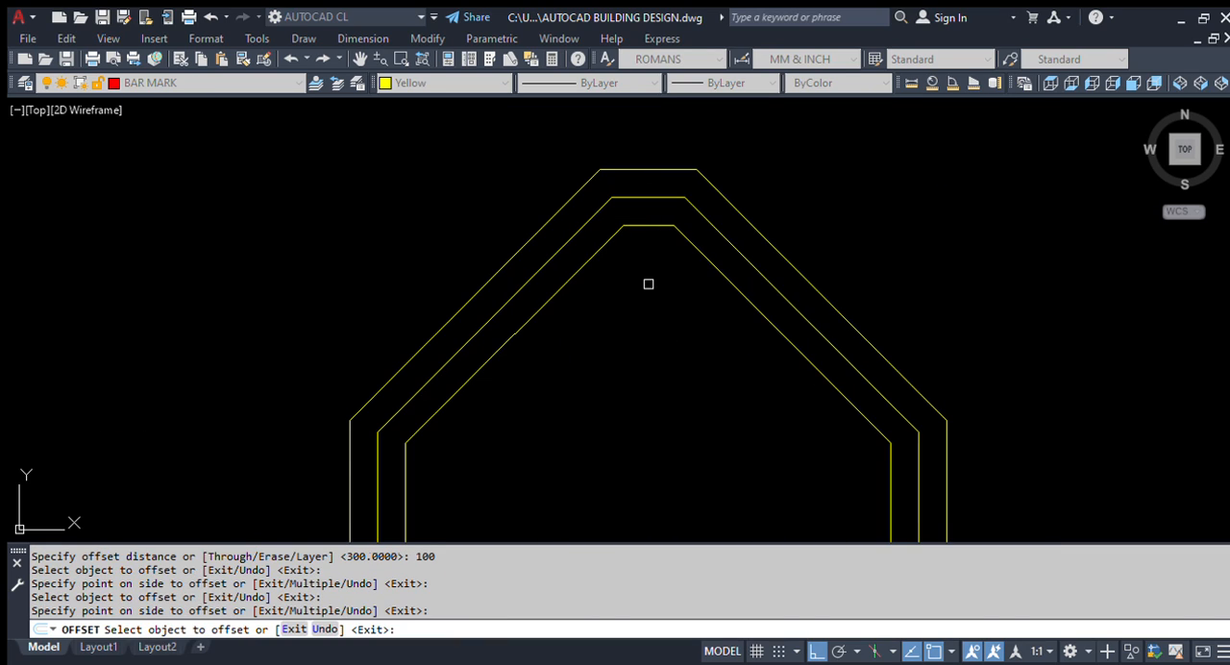
pyautogui.click(651, 227)
pyautogui.click(649, 322)
# Step: Offset the original octagon outward by the same 100 distance, and repeat until three outer outlines exist
pyautogui.scroll(-4, 649, 335)
pyautogui.scroll(4, 656, 260)
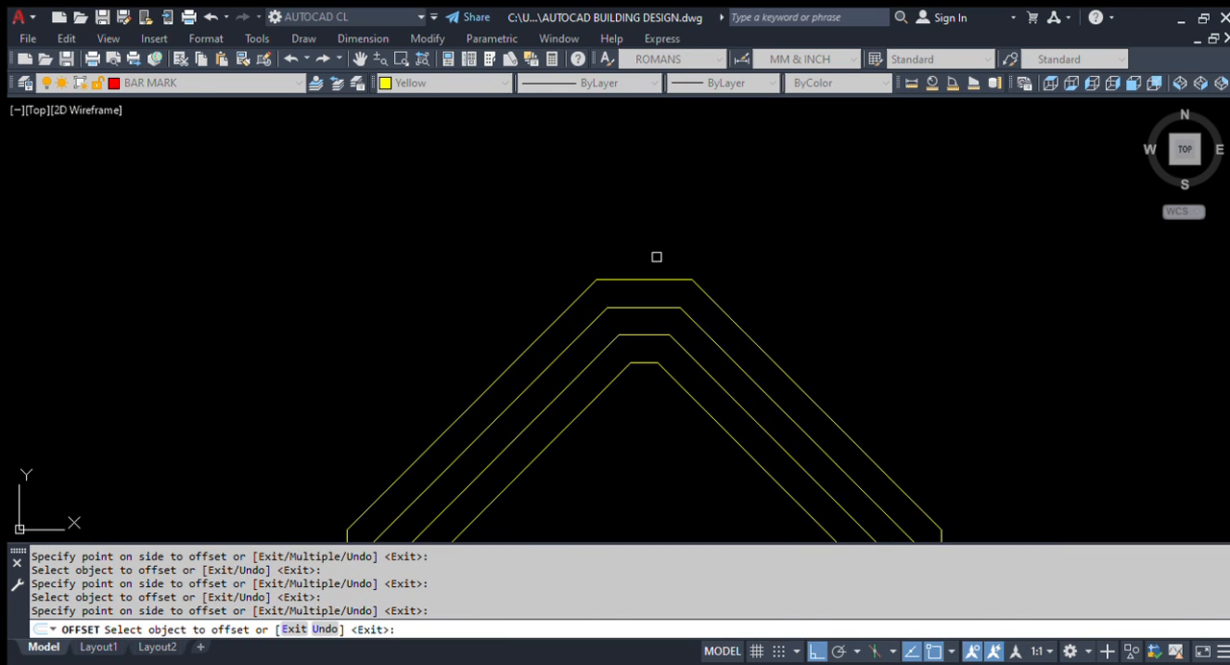
pyautogui.click(652, 279)
pyautogui.click(662, 206)
pyautogui.click(650, 251)
pyautogui.click(660, 206)
pyautogui.click(657, 224)
pyautogui.click(658, 224)
pyautogui.scroll(-5, 692, 173)
pyautogui.scroll(4, 764, 245)
pyautogui.press('Escape')
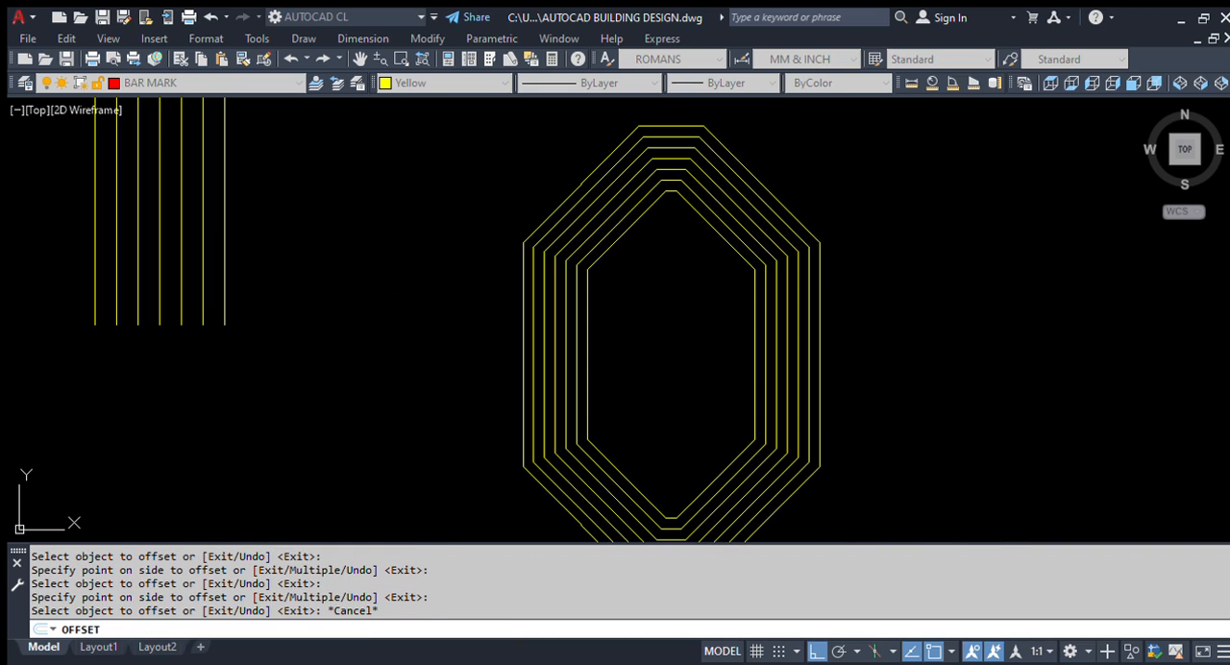
# Step: Review the completed offset exercises alongside the lift pit plan and Section A-A
pyautogui.moveTo(686, 275); pyautogui.dragTo(593, 359, button='middle')
pyautogui.scroll(-3, 618, 354)
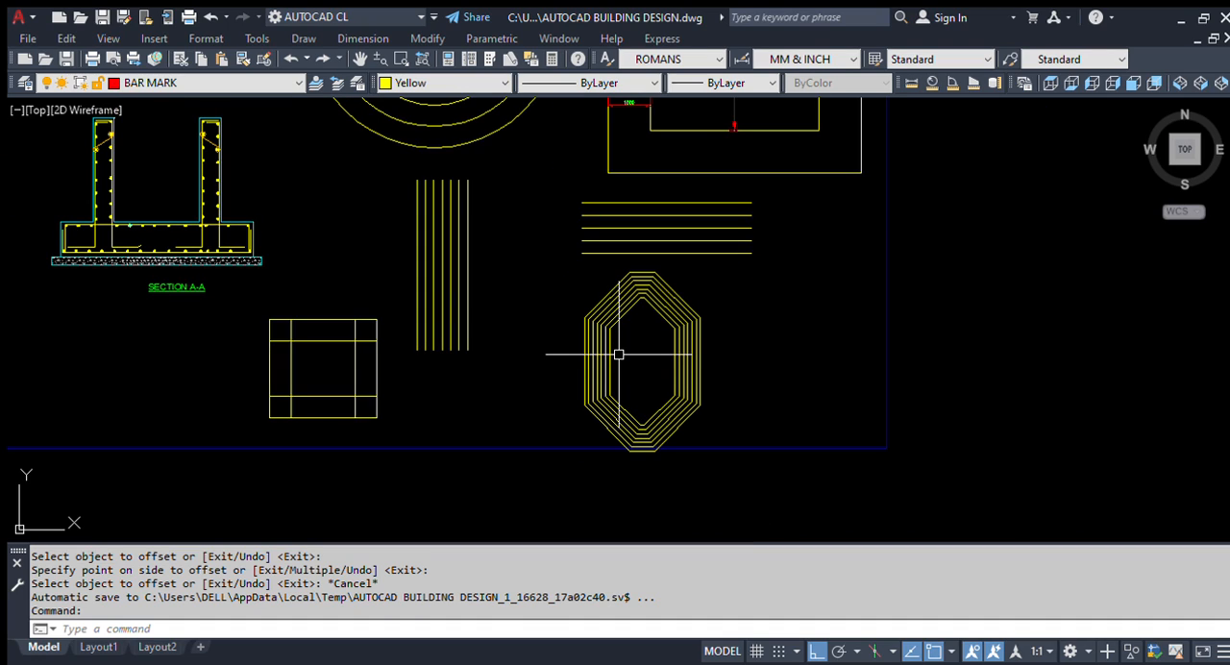
pyautogui.scroll(-3, 619, 355)
pyautogui.scroll(1, 489, 324)
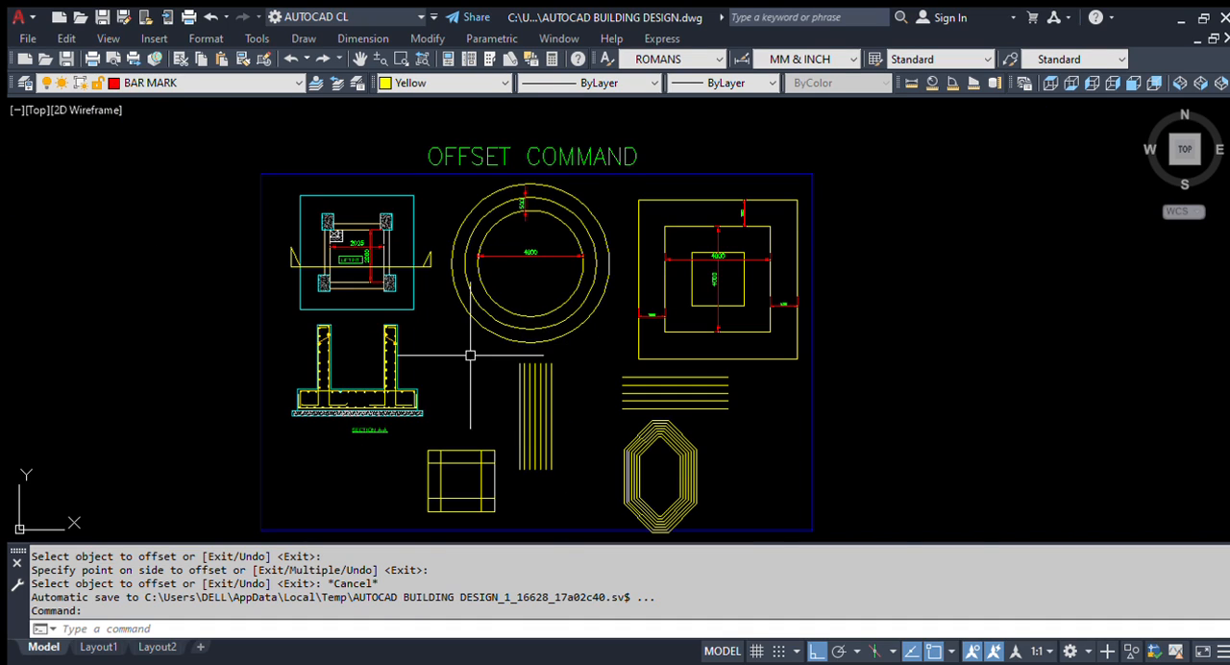
pyautogui.scroll(5, 360, 415)
pyautogui.scroll(-5, 442, 337)
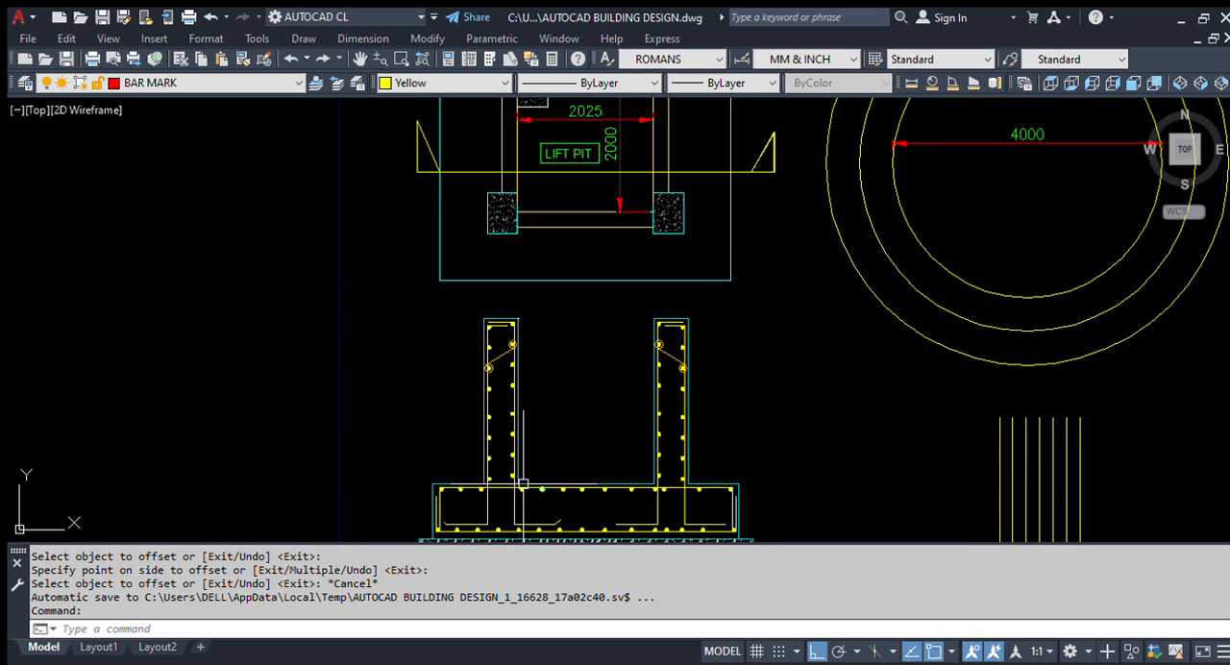
pyautogui.scroll(2, 634, 317)
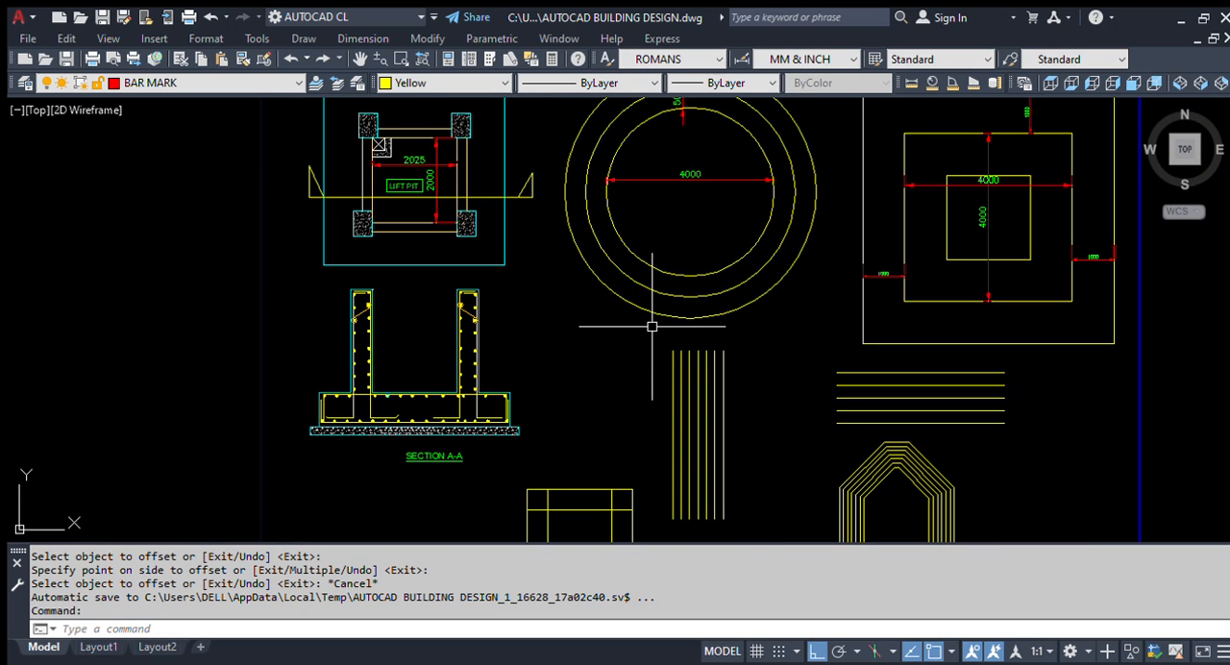
pyautogui.moveTo(791, 311); pyautogui.dragTo(649, 349, button='middle')
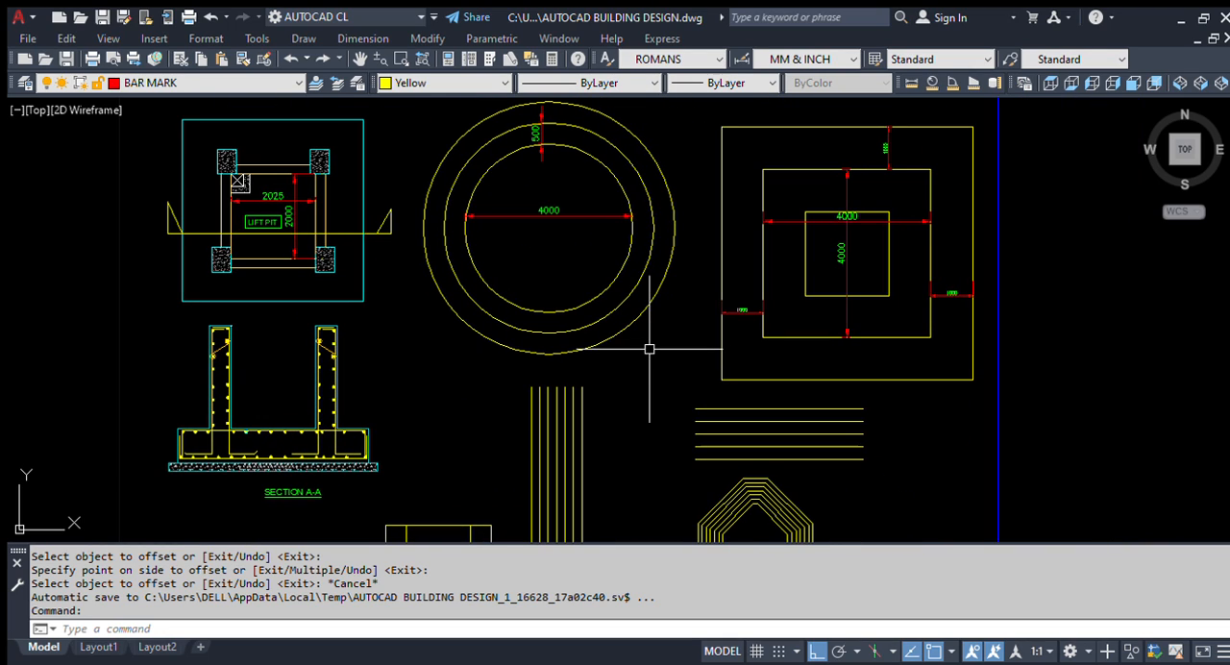
pyautogui.scroll(-2, 449, 270)
pyautogui.scroll(-4, 788, 278)
# Step: Stretch the right edge of the blue border slightly outward, away from the nested squares
pyautogui.write('s')
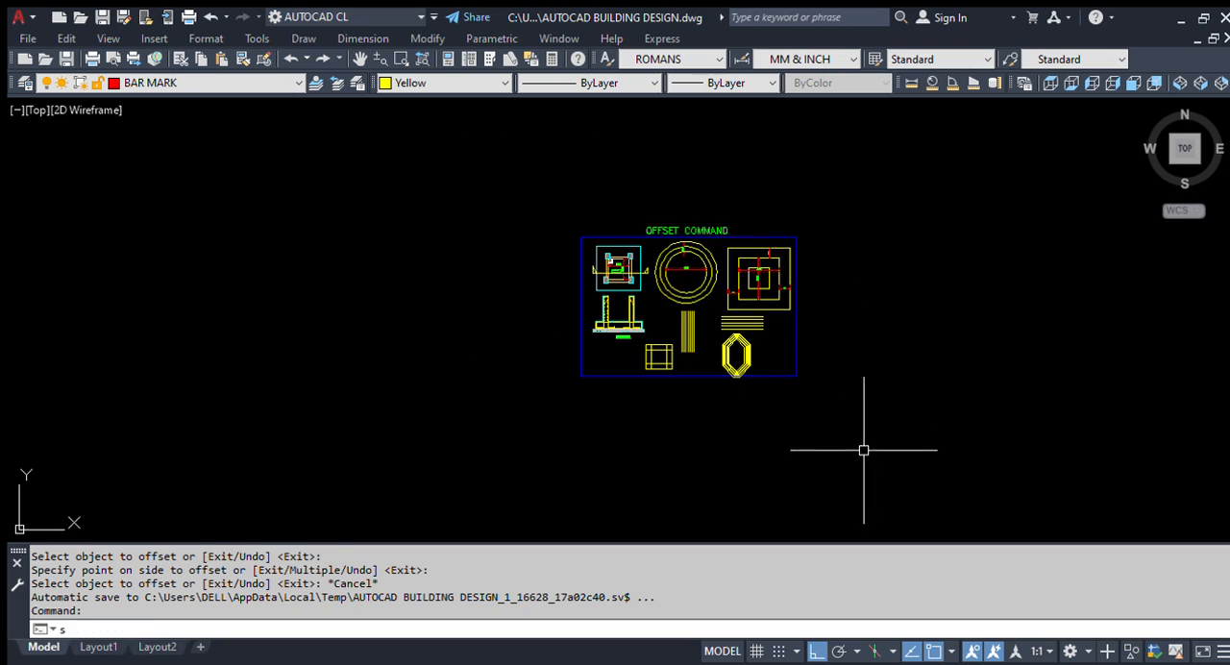
pyautogui.press('Return')
pyautogui.click(872, 503)
pyautogui.scroll(2, 816, 289)
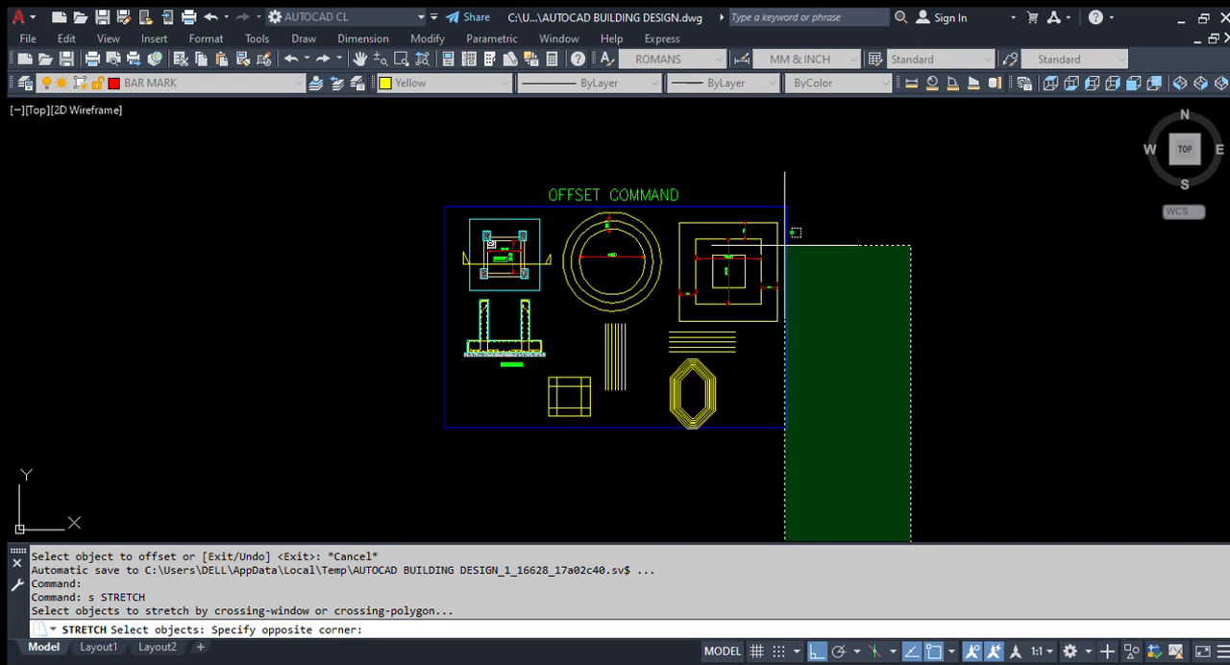
pyautogui.click(784, 150)
pyautogui.press('Return')
pyautogui.click(989, 272)
pyautogui.click(1004, 273)
# Step: Stretch the blue border's right edge much farther outward to make room for another exercise beside the squares
pyautogui.write('s')
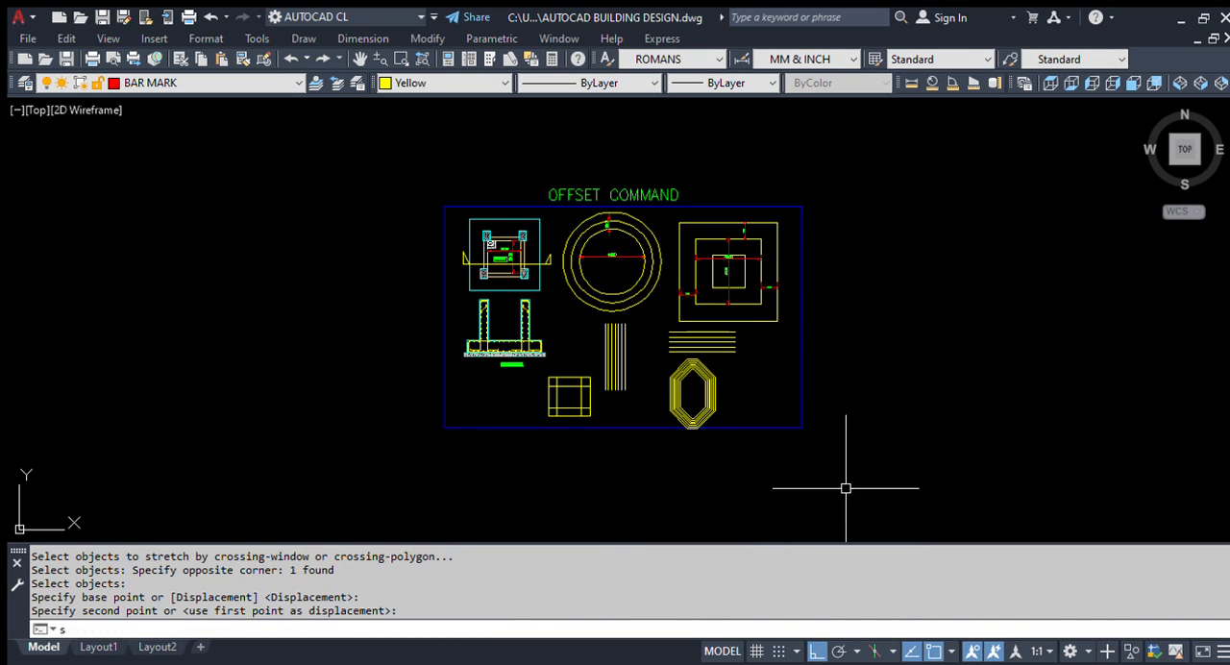
pyautogui.press('Return')
pyautogui.click(872, 509)
pyautogui.click(730, 140)
pyautogui.press('Return')
pyautogui.click(877, 203)
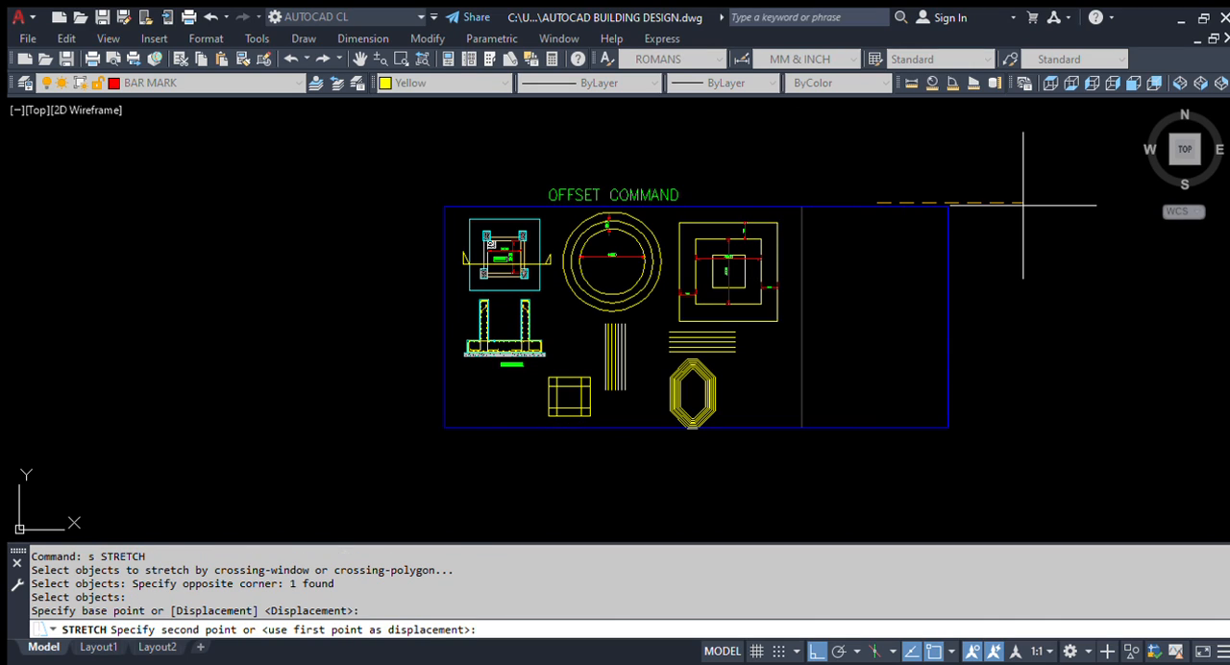
pyautogui.scroll(4, 925, 308)
pyautogui.press('Escape')
# Step: Draw a single vertical line in the empty area between the nested squares and the border's right edge
pyautogui.write('1')
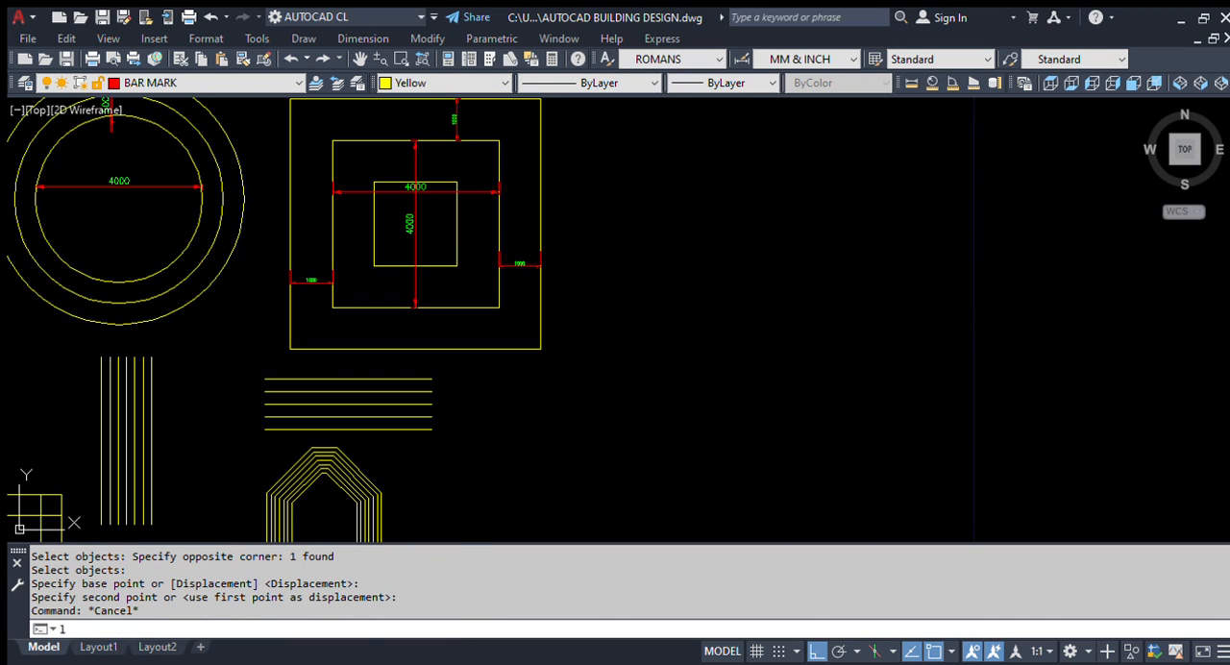
pyautogui.press('Return')
pyautogui.click(670, 190)
pyautogui.click(703, 479)
pyautogui.press('Escape')
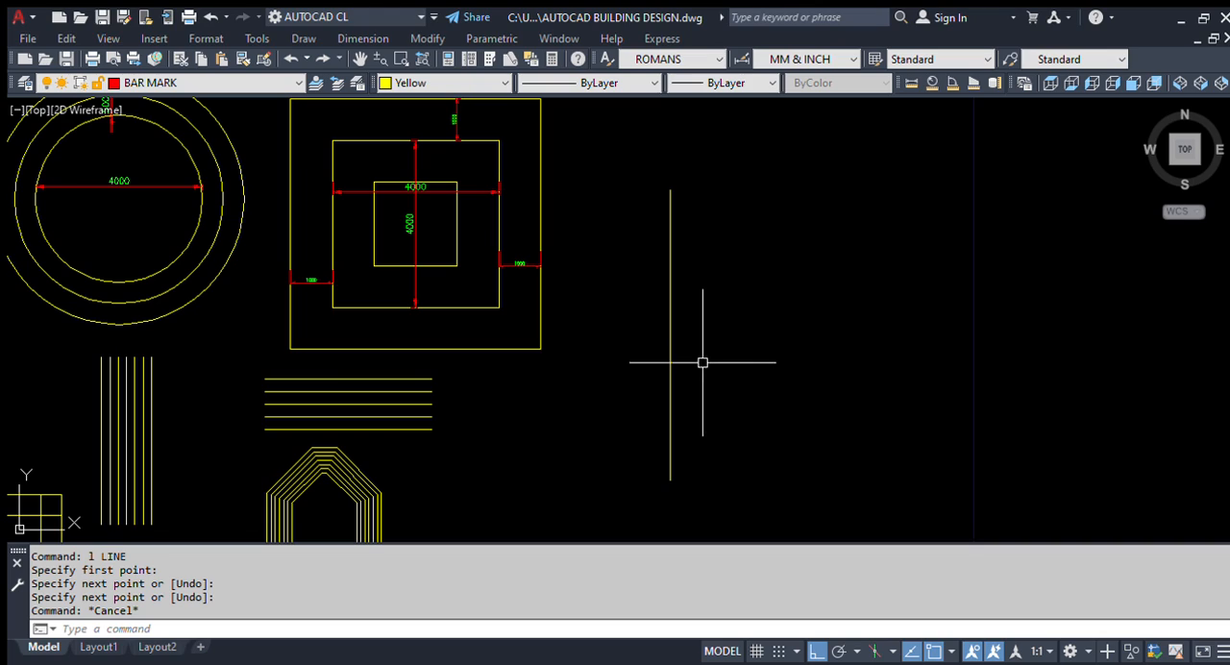
# Step: Offset the vertical line beside the nested squares with the Through option, making two copies at freely picked points to its right
pyautogui.write('o')
pyautogui.press('Return')
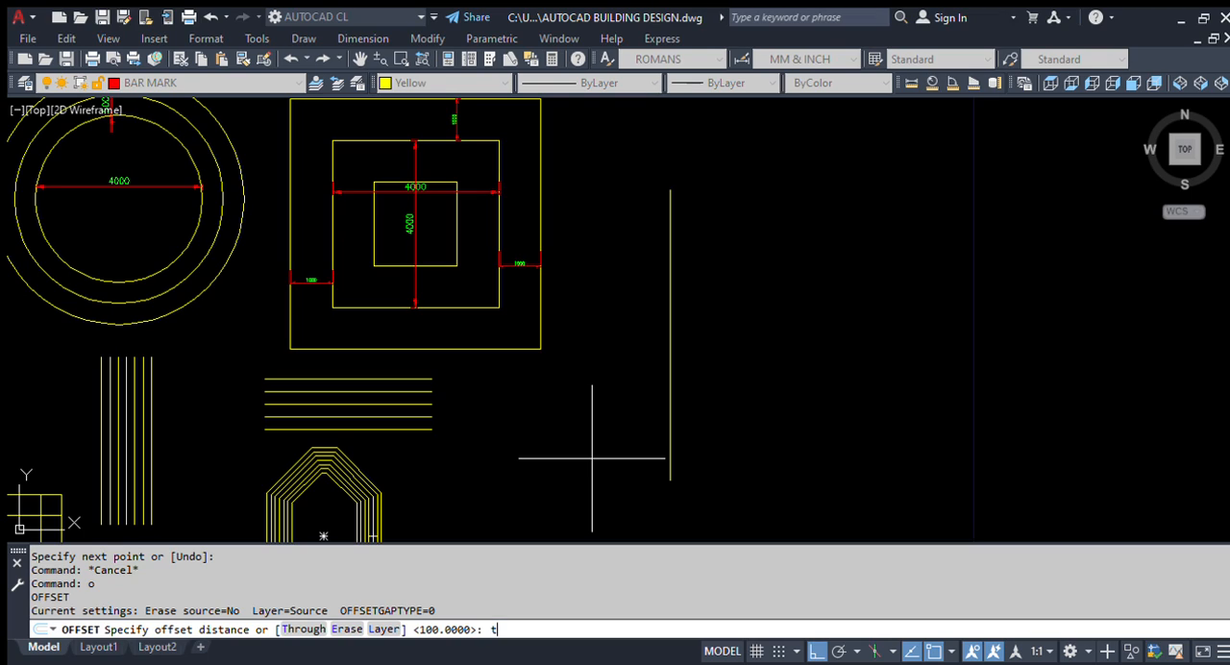
pyautogui.press('Return')
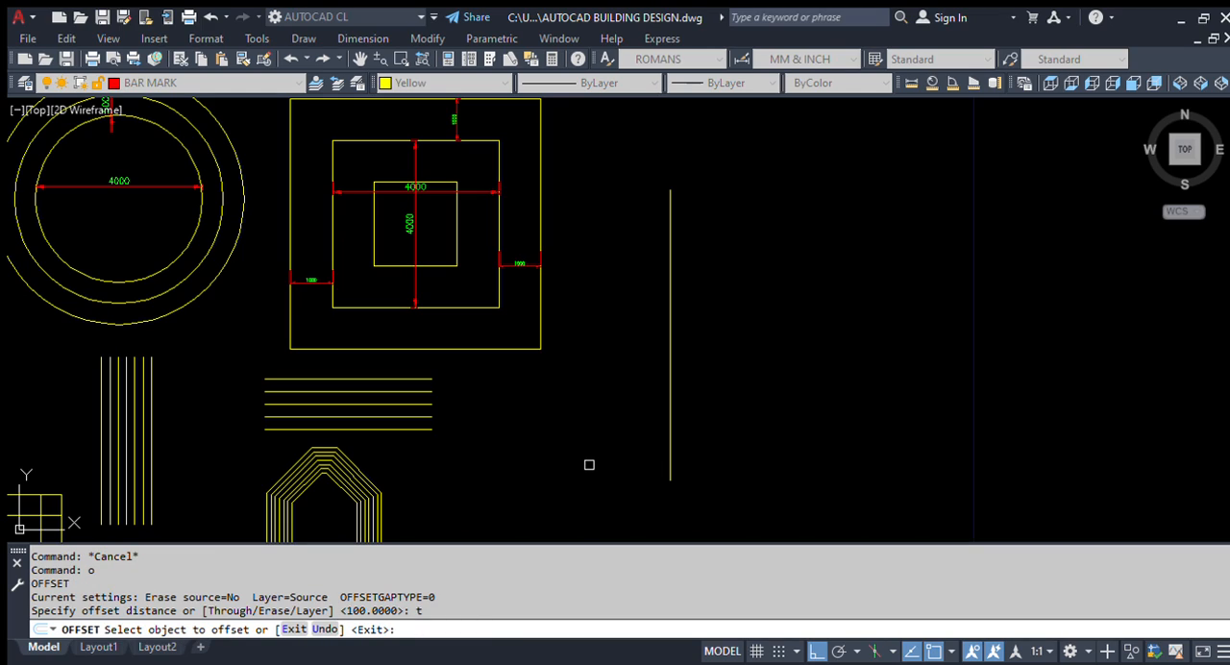
pyautogui.click(671, 352)
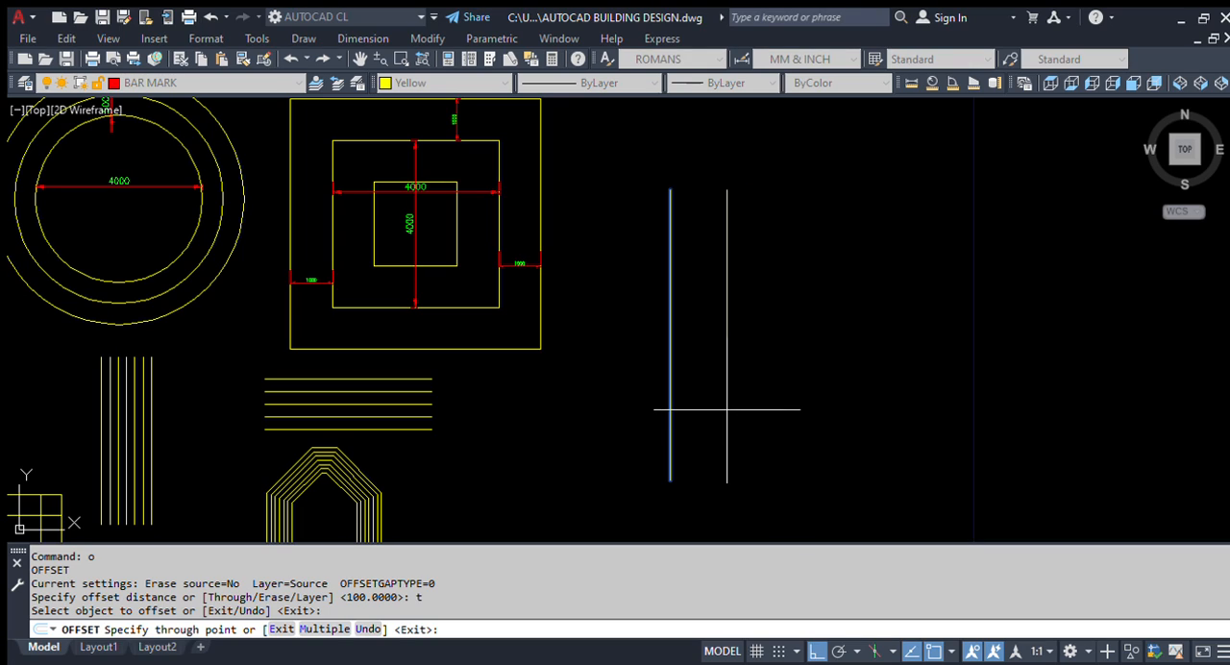
pyautogui.click(718, 406)
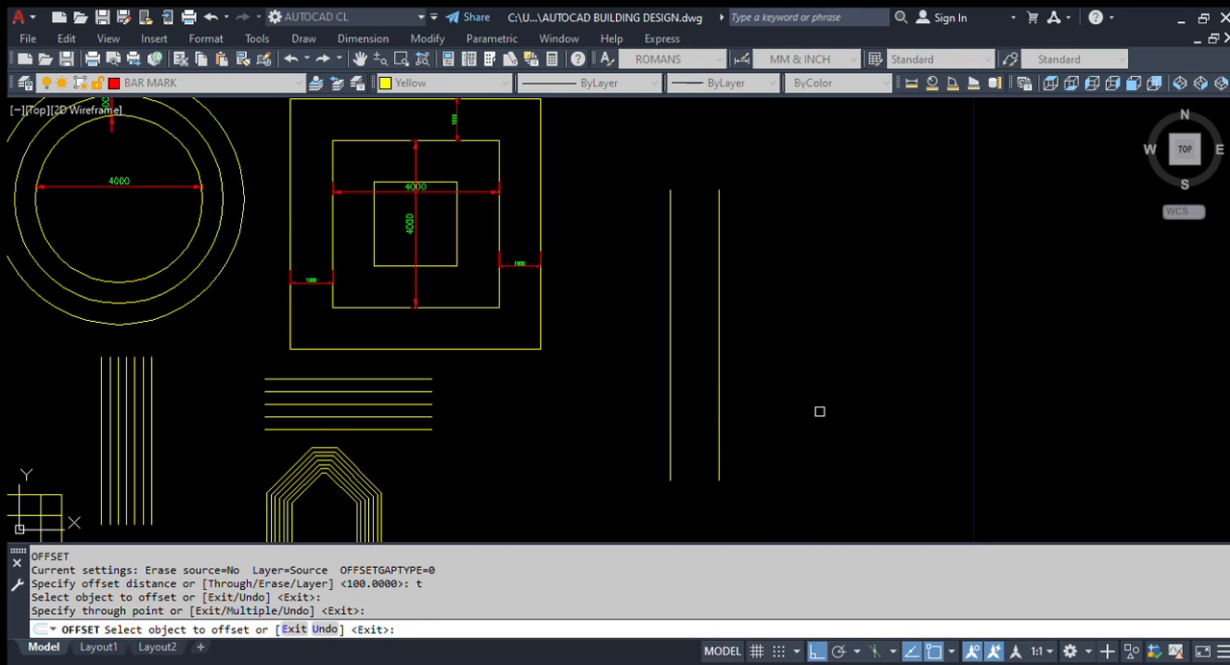
pyautogui.click(719, 397)
pyautogui.click(751, 400)
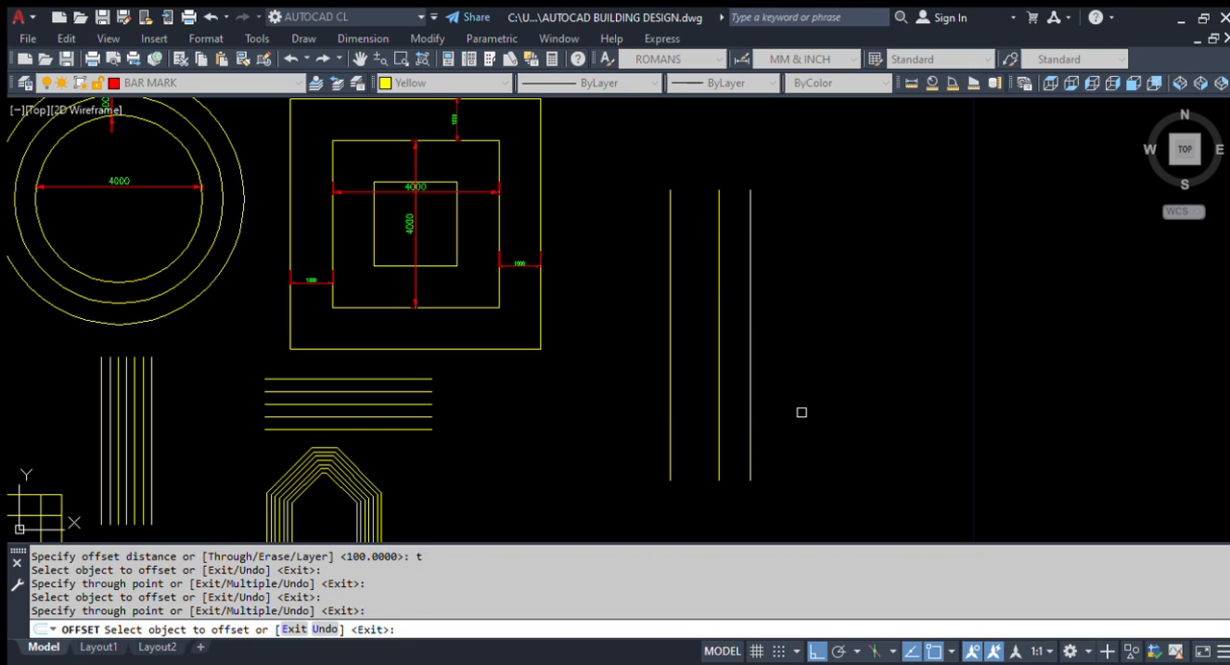
# Step: Offset the newest vertical line rightward through four more picked points, each time continuing from the last copy with uneven gaps
pyautogui.click(751, 375)
pyautogui.click(806, 371)
pyautogui.click(807, 370)
pyautogui.click(873, 366)
pyautogui.click(873, 365)
pyautogui.click(918, 366)
pyautogui.click(918, 369)
pyautogui.click(942, 376)
# Step: Offset the last vertical line through a point on the blue border's right edge
pyautogui.scroll(3, 942, 378)
pyautogui.scroll(-3, 670, 378)
pyautogui.scroll(4, 898, 384)
pyautogui.click(749, 376)
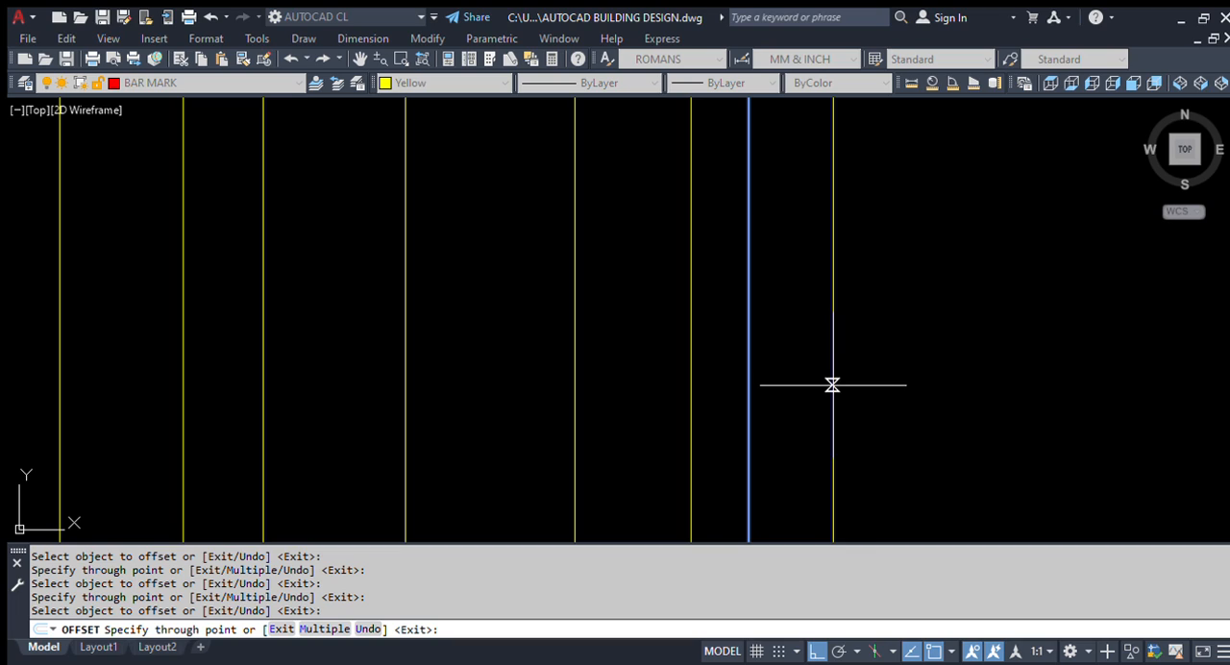
pyautogui.click(832, 384)
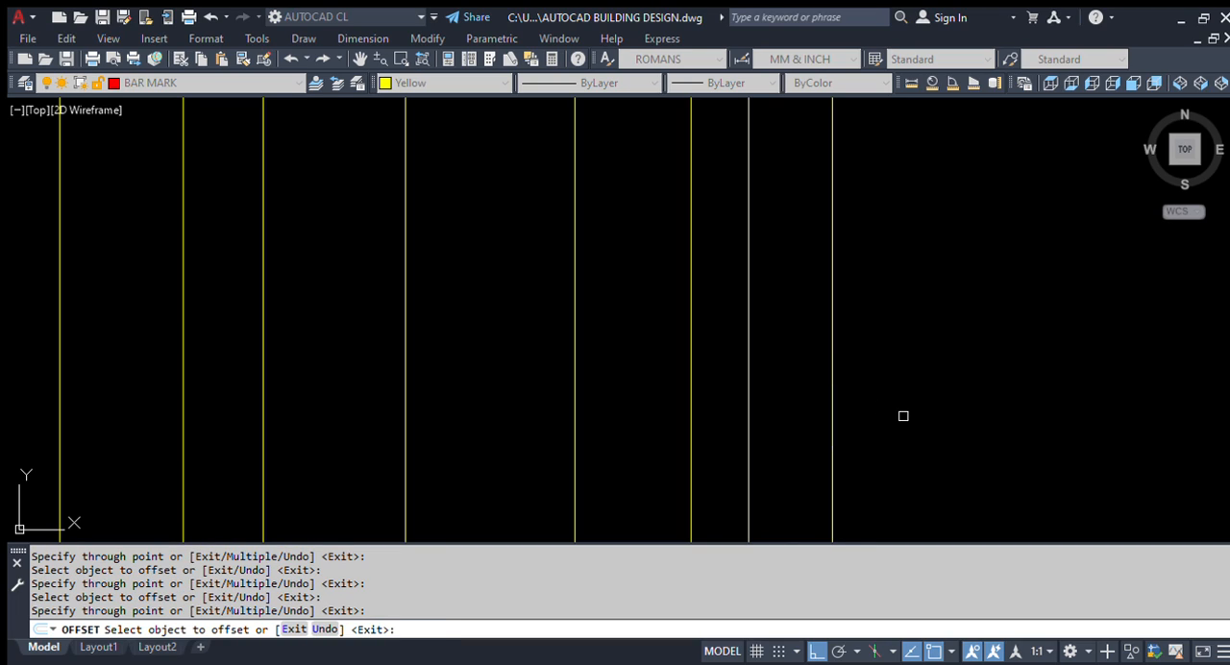
# Step: Offset one of the vertical lines through the outer square's right edge and end the Offset command
pyautogui.scroll(-3, 746, 387)
pyautogui.click(607, 313)
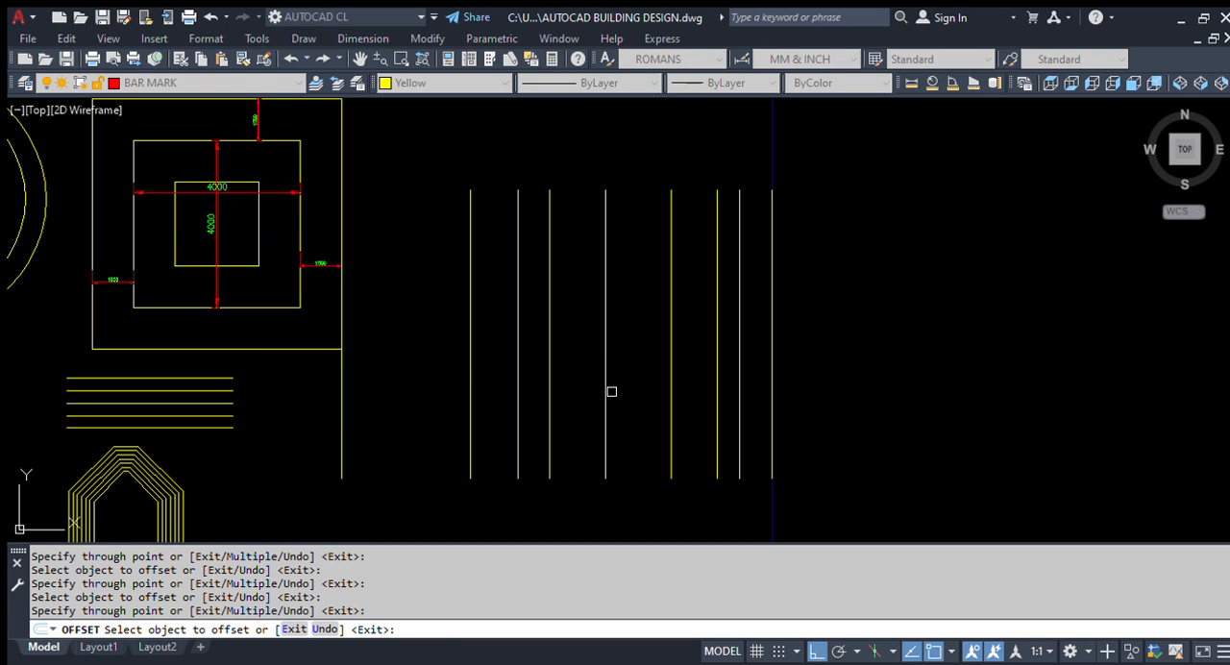
pyautogui.scroll(-5, 585, 398)
pyautogui.press('Escape')
# Step: Draw a horizontal line above the row of offset vertical lines
pyautogui.scroll(5, 518, 323)
pyautogui.write('l')
pyautogui.press('Return')
pyautogui.click(496, 256)
pyautogui.click(802, 256)
pyautogui.press('Return')
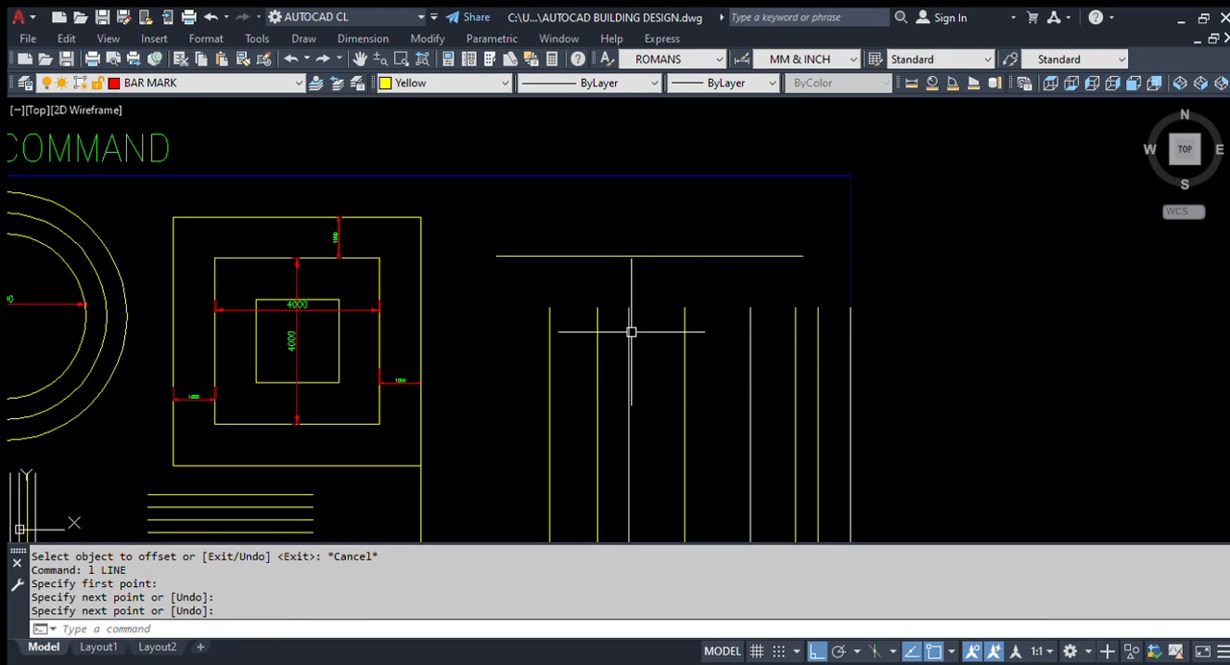
# Step: Offset the horizontal line upward with the Through option, passing successive copies through three picked points
pyautogui.scroll(2, 601, 212)
pyautogui.write('o')
pyautogui.press('Return')
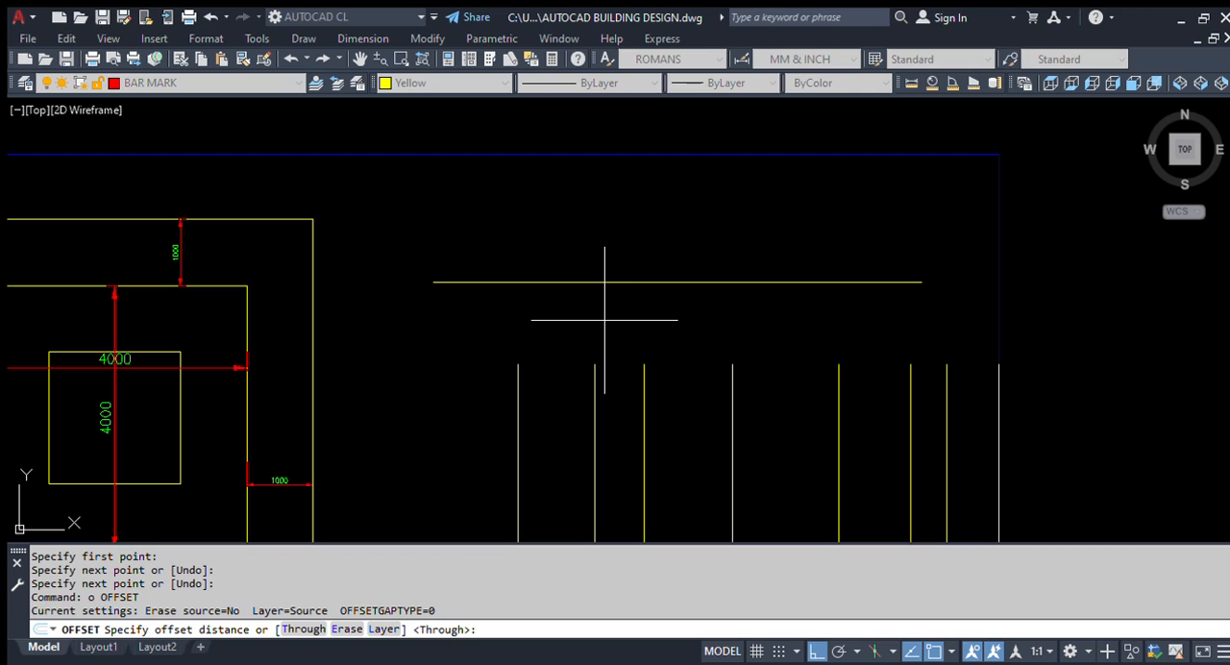
pyautogui.write('t')
pyautogui.press('Return')
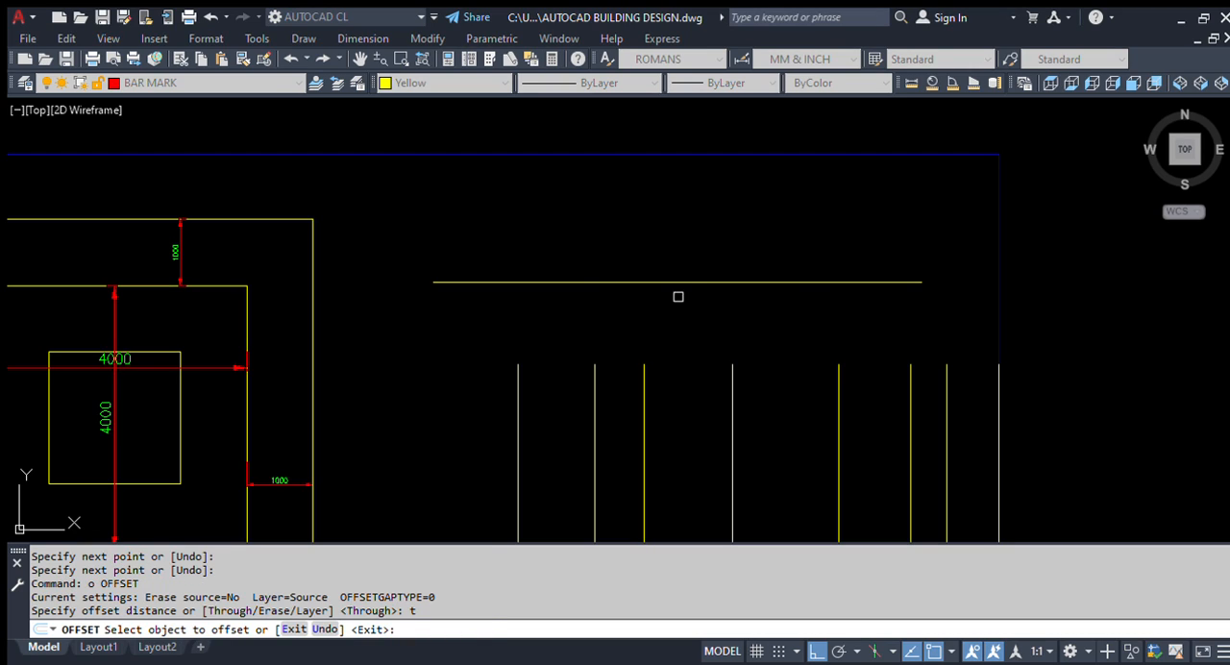
pyautogui.click(685, 283)
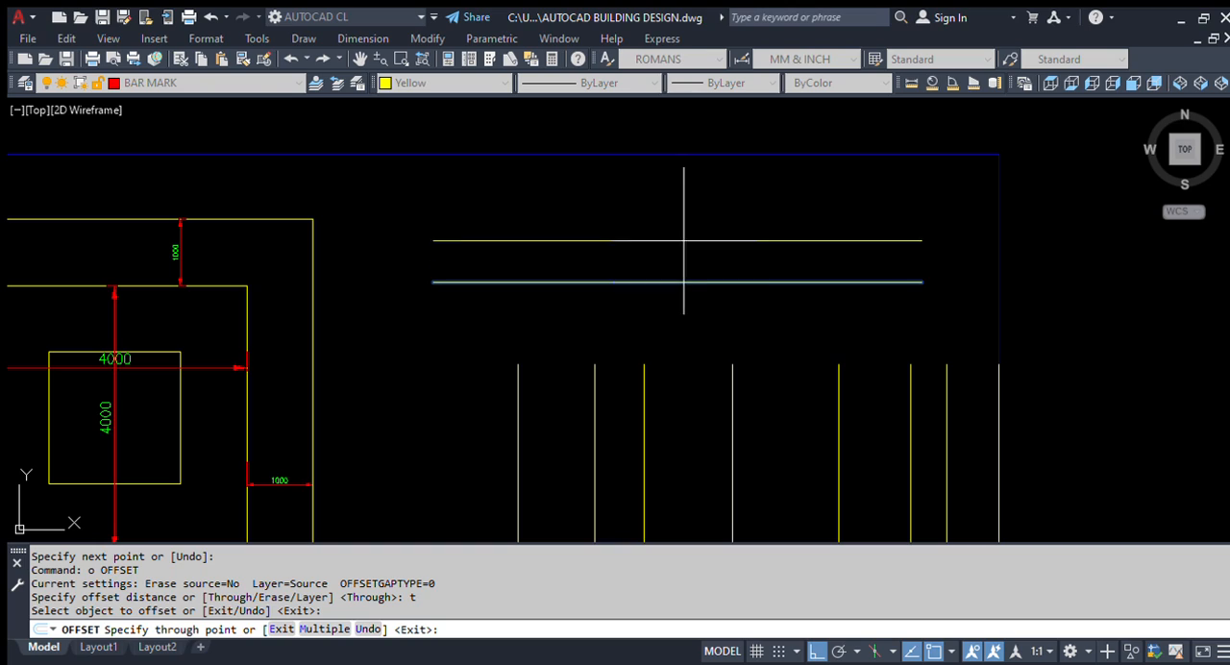
pyautogui.click(680, 247)
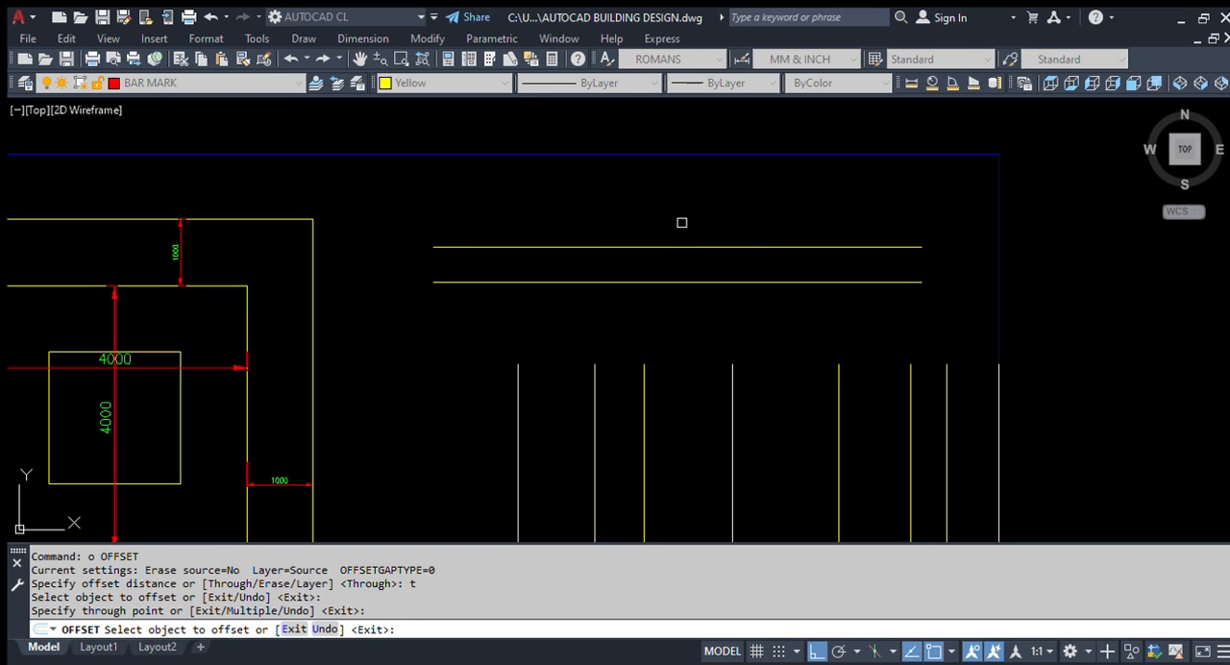
pyautogui.click(675, 247)
pyautogui.click(680, 206)
pyautogui.click(693, 206)
pyautogui.click(692, 178)
# Step: Offset the original horizontal line downward through two successive points, the second one crossing the vertical lines
pyautogui.click(686, 282)
pyautogui.click(684, 336)
pyautogui.click(685, 347)
pyautogui.click(690, 338)
pyautogui.click(664, 413)
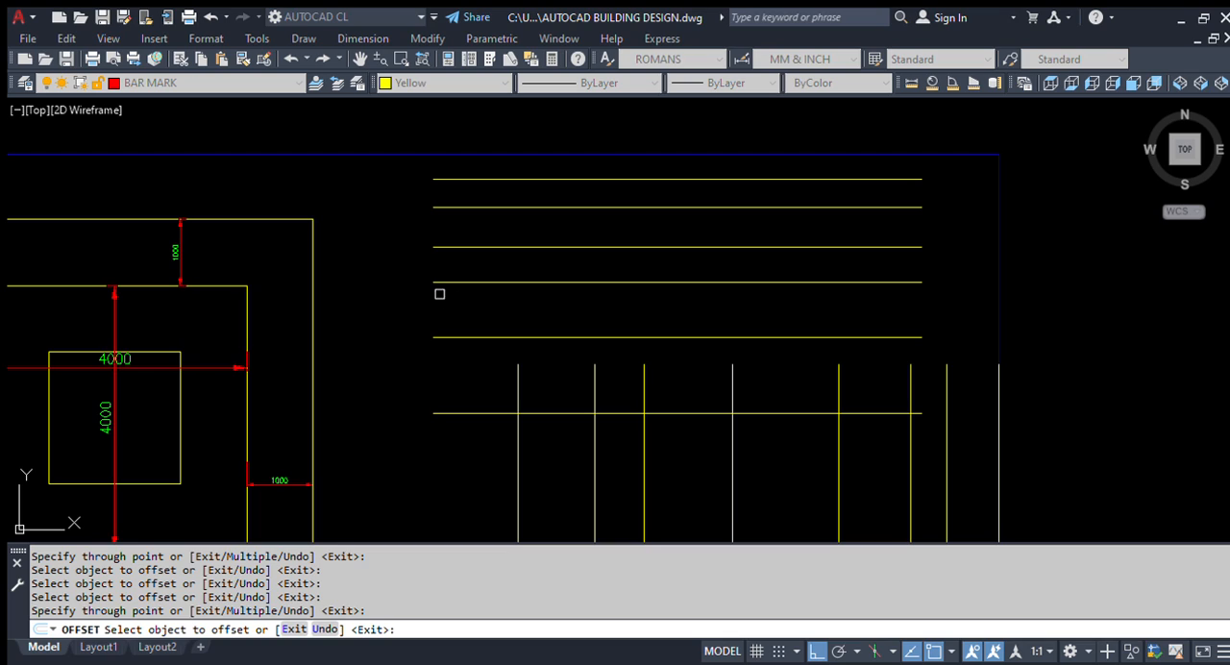
# Step: End the Offset command and erase all the practice horizontal and vertical lines between the squares and the border's right edge
pyautogui.scroll(-4, 460, 309)
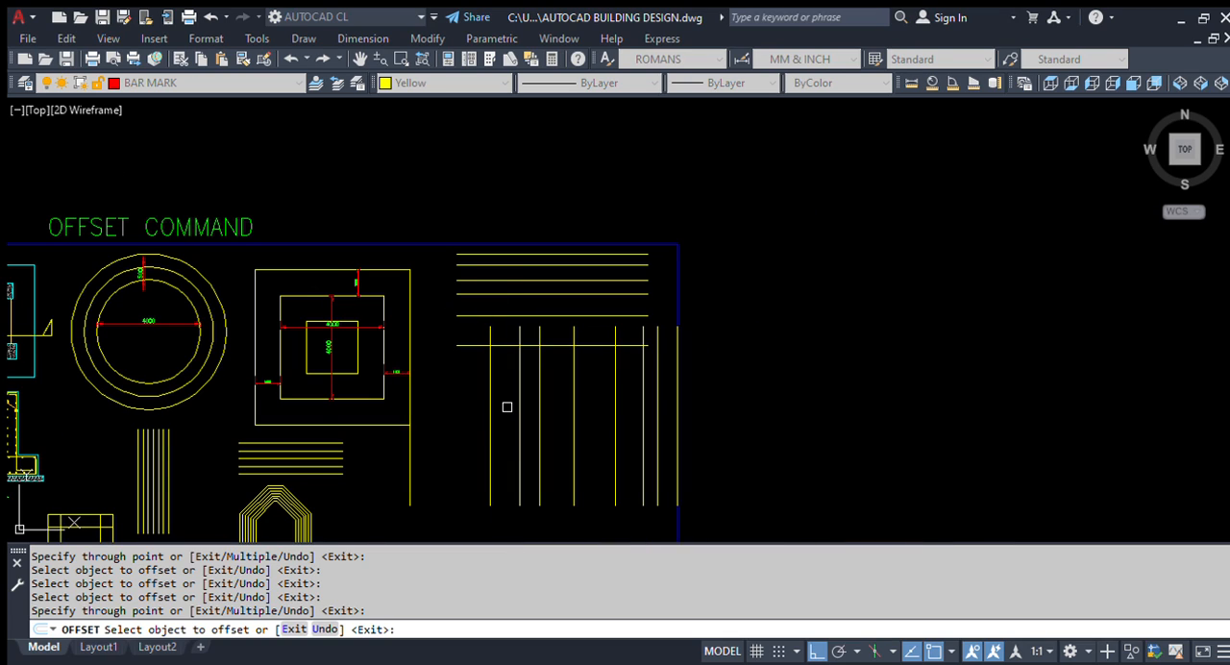
pyautogui.scroll(2, 592, 373)
pyautogui.moveTo(592, 373); pyautogui.dragTo(700, 179, button='middle')
pyautogui.press('Escape')
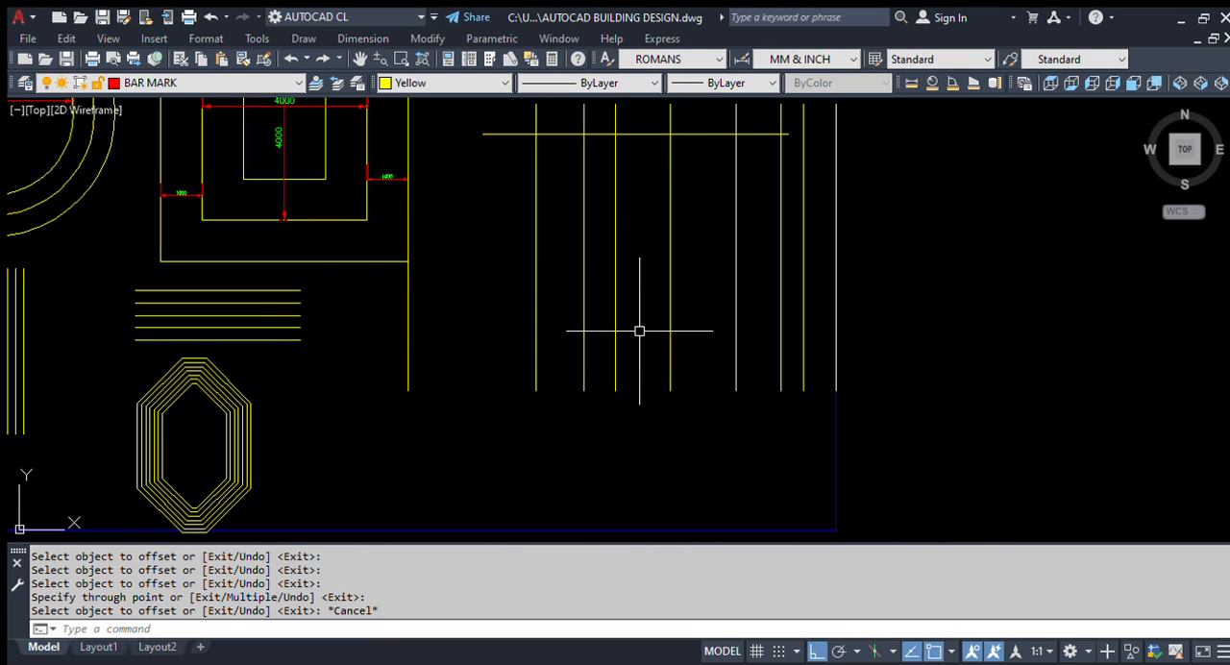
pyautogui.scroll(-4, 637, 356)
pyautogui.scroll(2, 592, 206)
pyautogui.click(494, 117)
pyautogui.click(850, 459)
pyautogui.write('e')
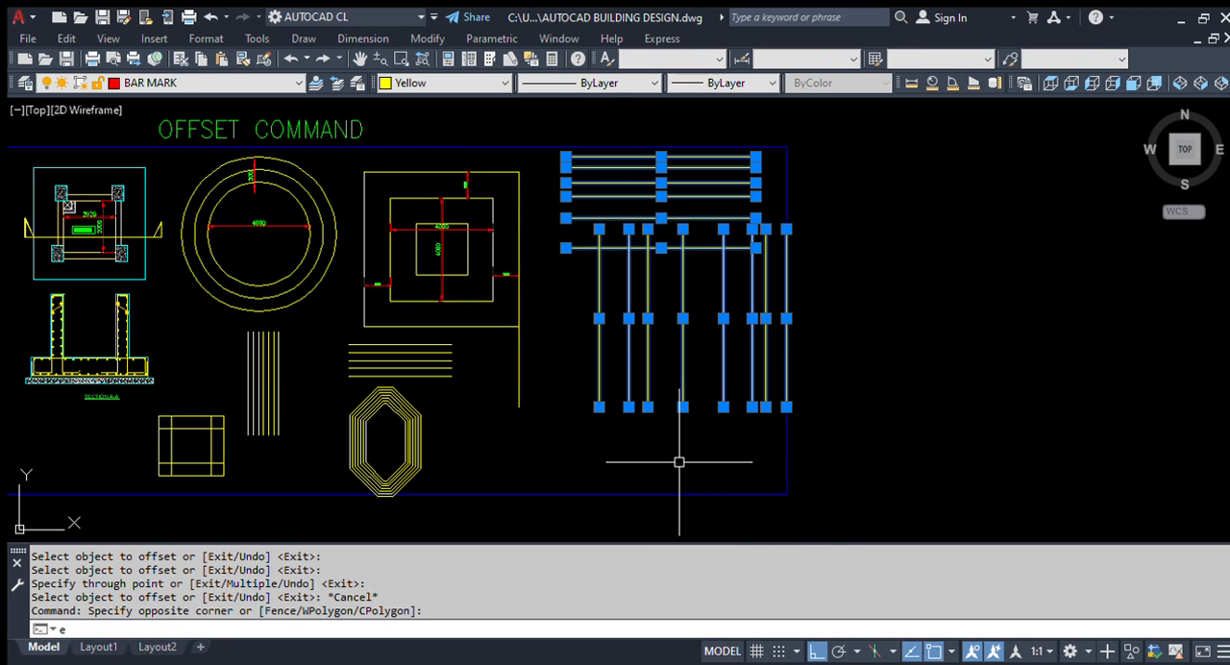
pyautogui.press('Return')
# Step: Erase the leftover vertical line running along and below the outer square's right edge
pyautogui.scroll(2, 504, 348)
pyautogui.click(587, 454)
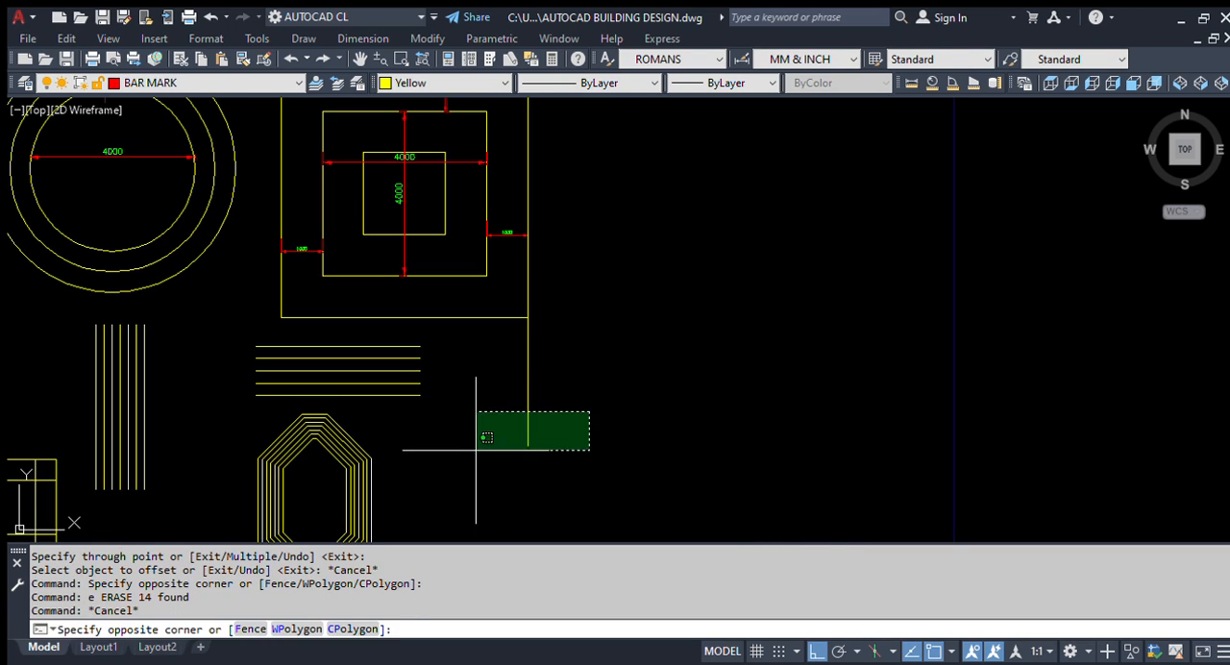
pyautogui.click(476, 410)
pyautogui.write('e')
pyautogui.press('Return')
# Step: Draw a new vertical line in the empty area to the right of the nested squares
pyautogui.moveTo(566, 446); pyautogui.dragTo(676, 414, button='middle')
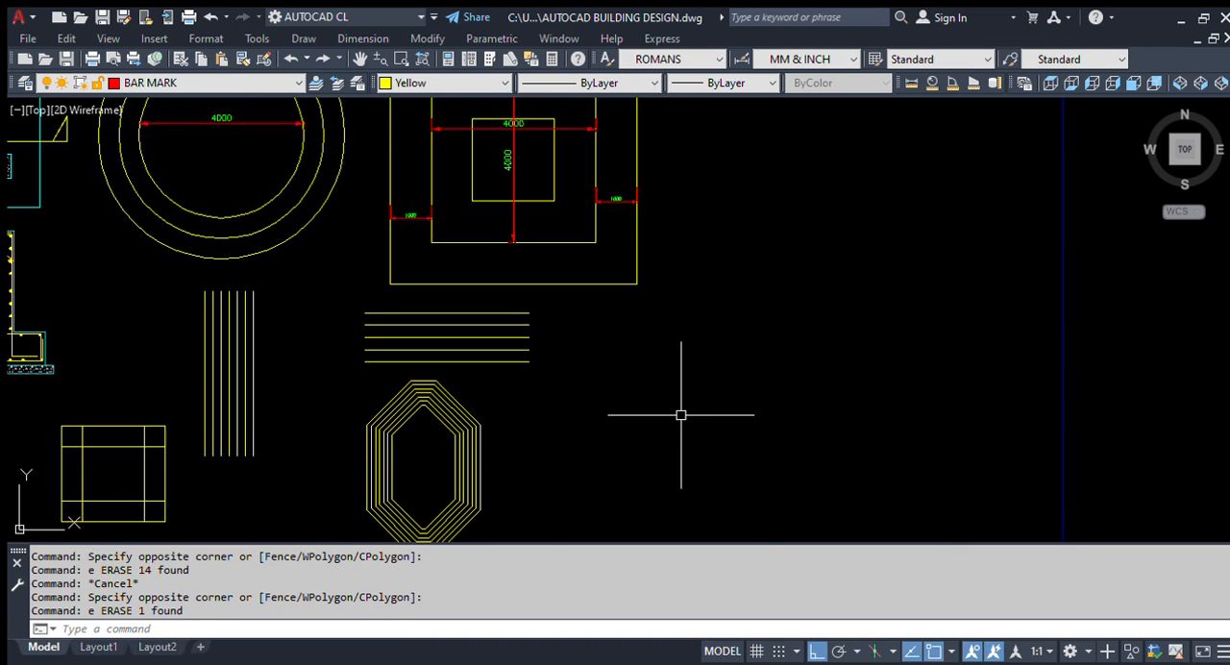
pyautogui.write('l')
pyautogui.press('Return')
pyautogui.click(744, 219)
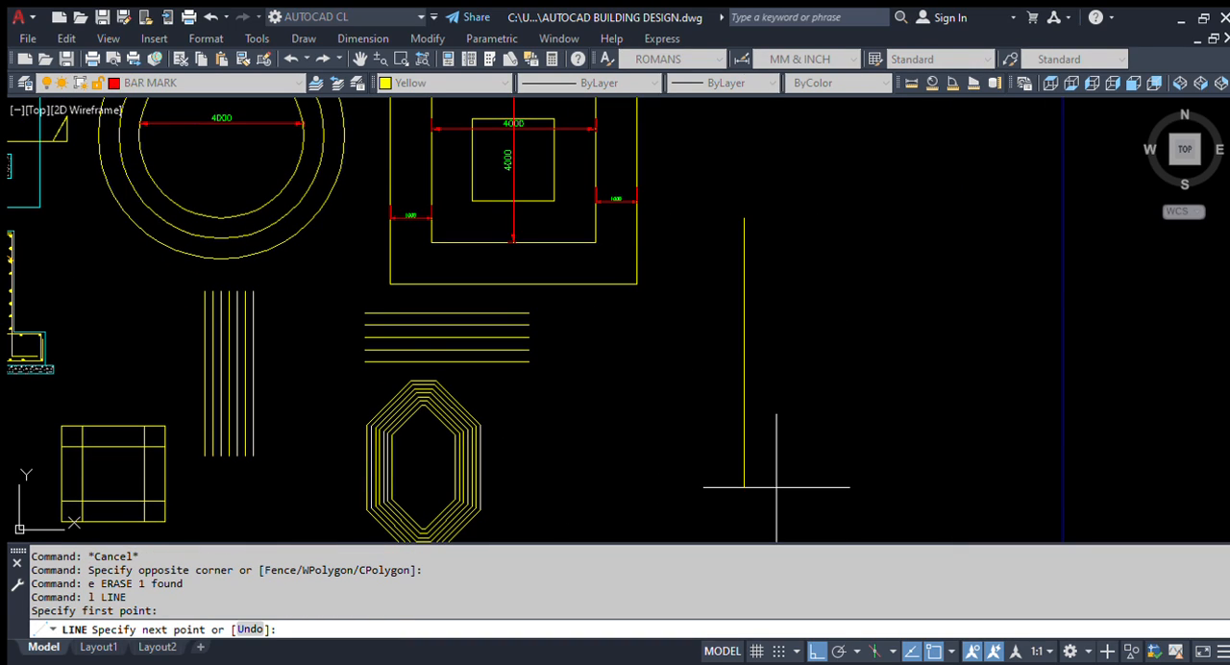
pyautogui.click(744, 483)
pyautogui.press('Escape')
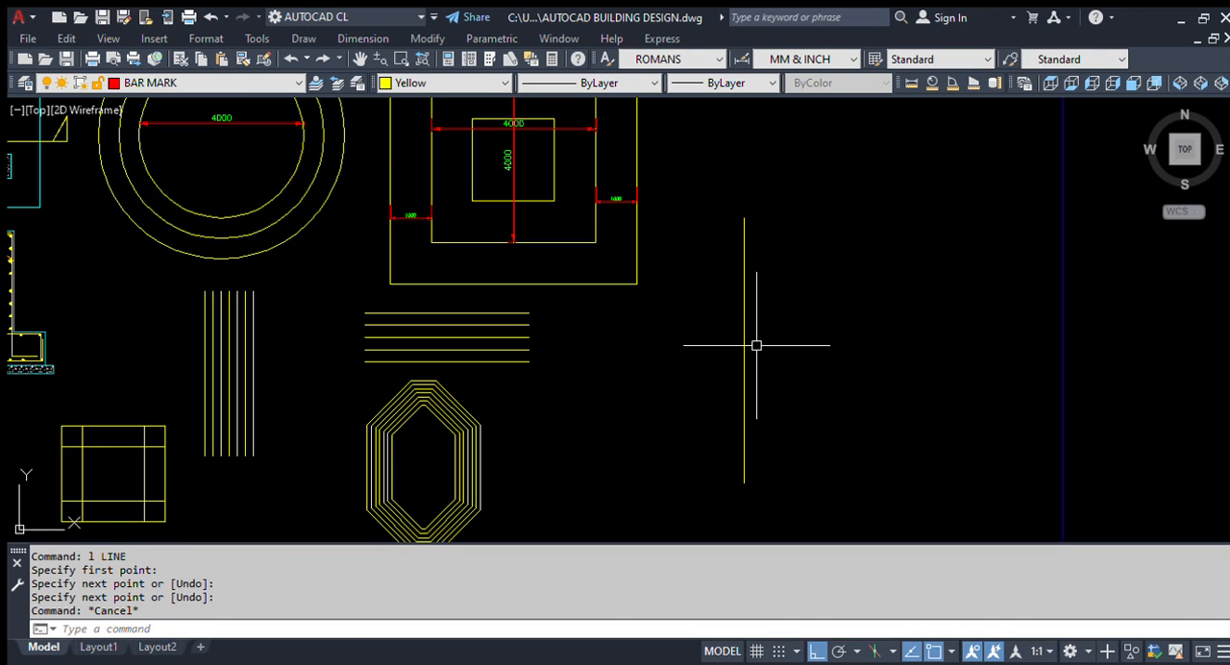
# Step: Set the Offset command's Erase option to Yes so source objects are removed after offsetting
pyautogui.write('o')
pyautogui.press('Return')
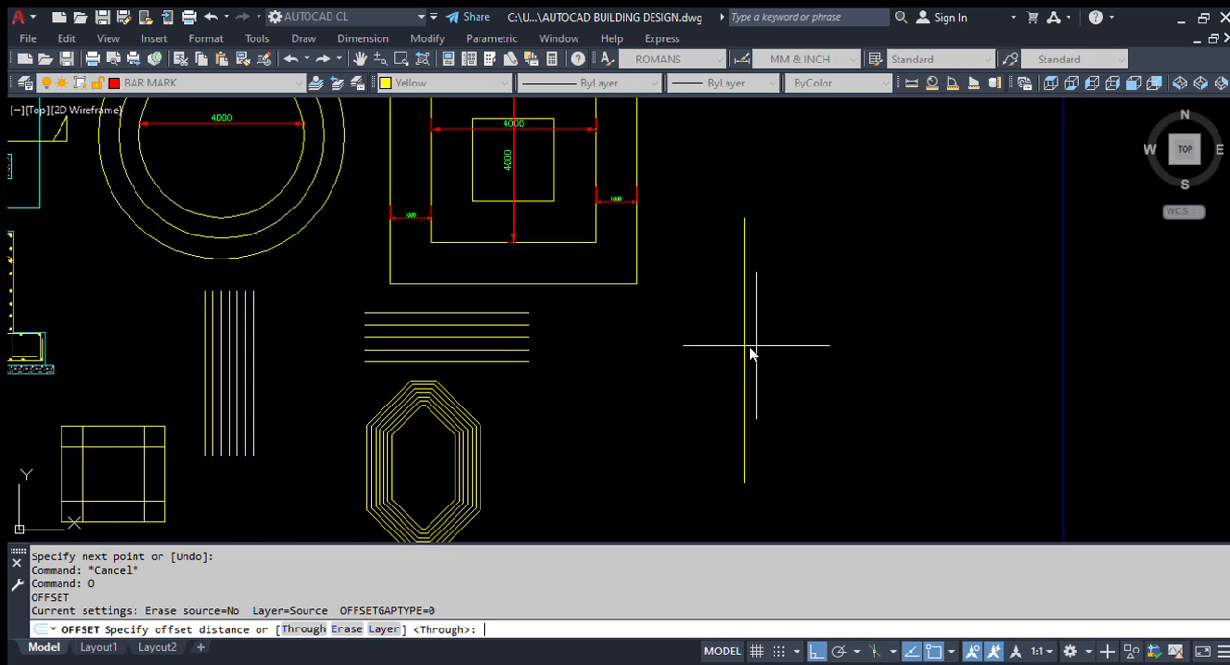
pyautogui.write('e')
pyautogui.press('Return')
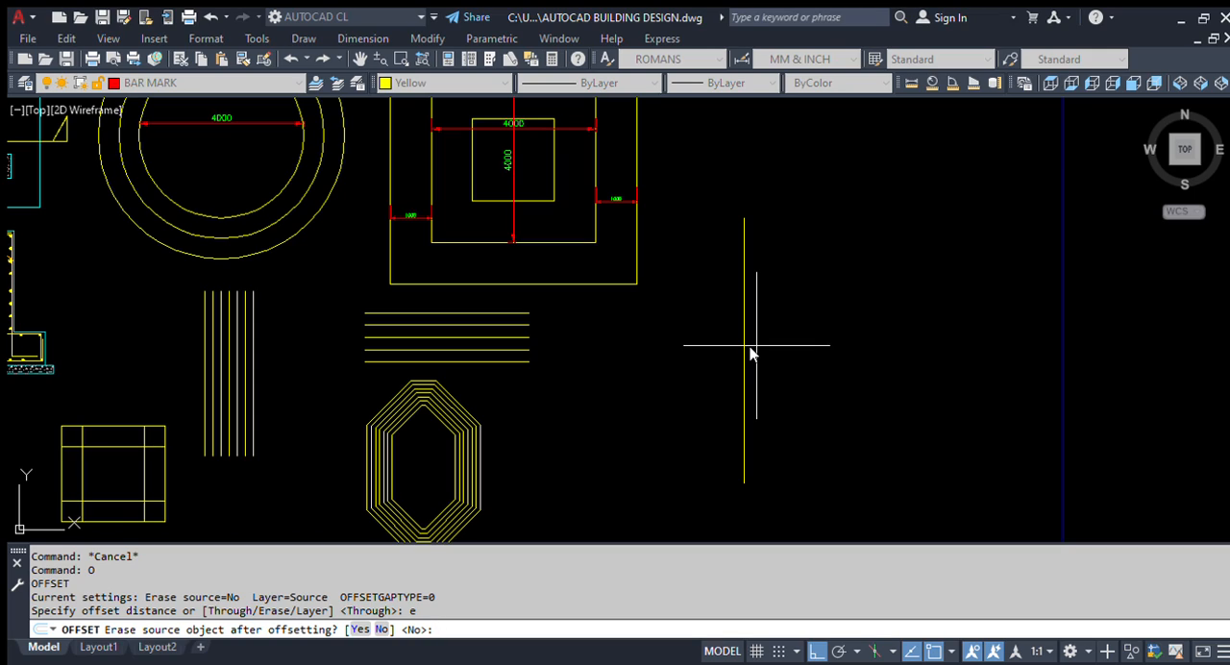
pyautogui.write('y')
pyautogui.press('Return')
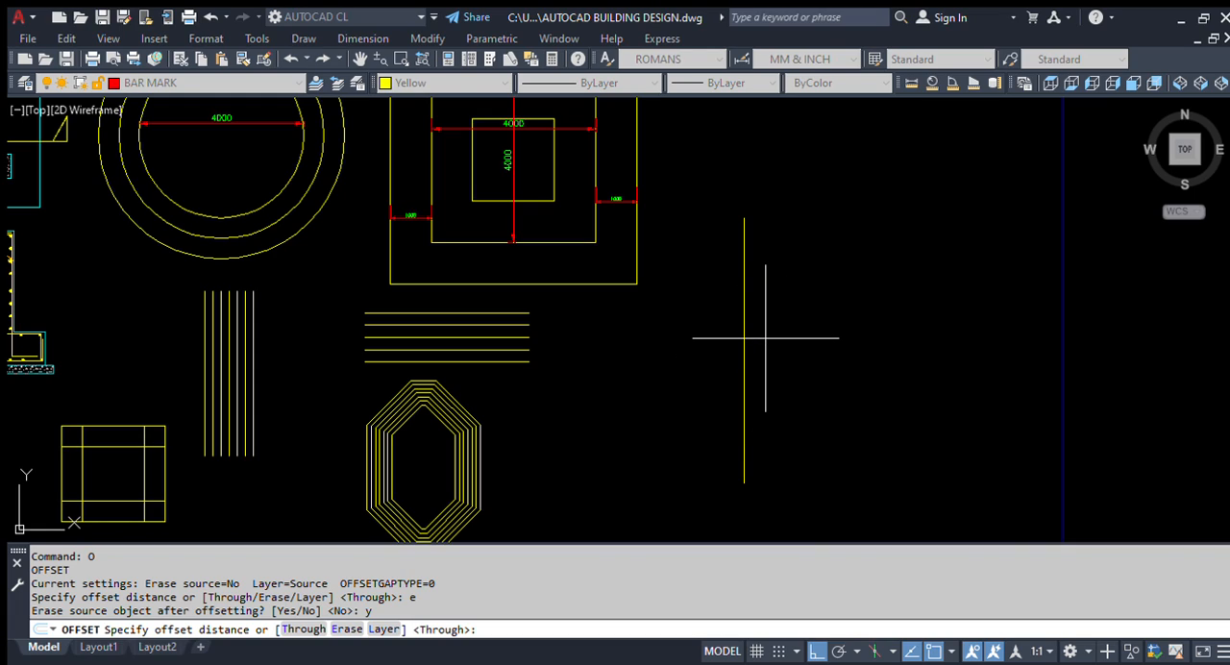
# Step: Set the offset distance to 300 and offset the vertical line to the right
pyautogui.write('300')
pyautogui.press('Return')
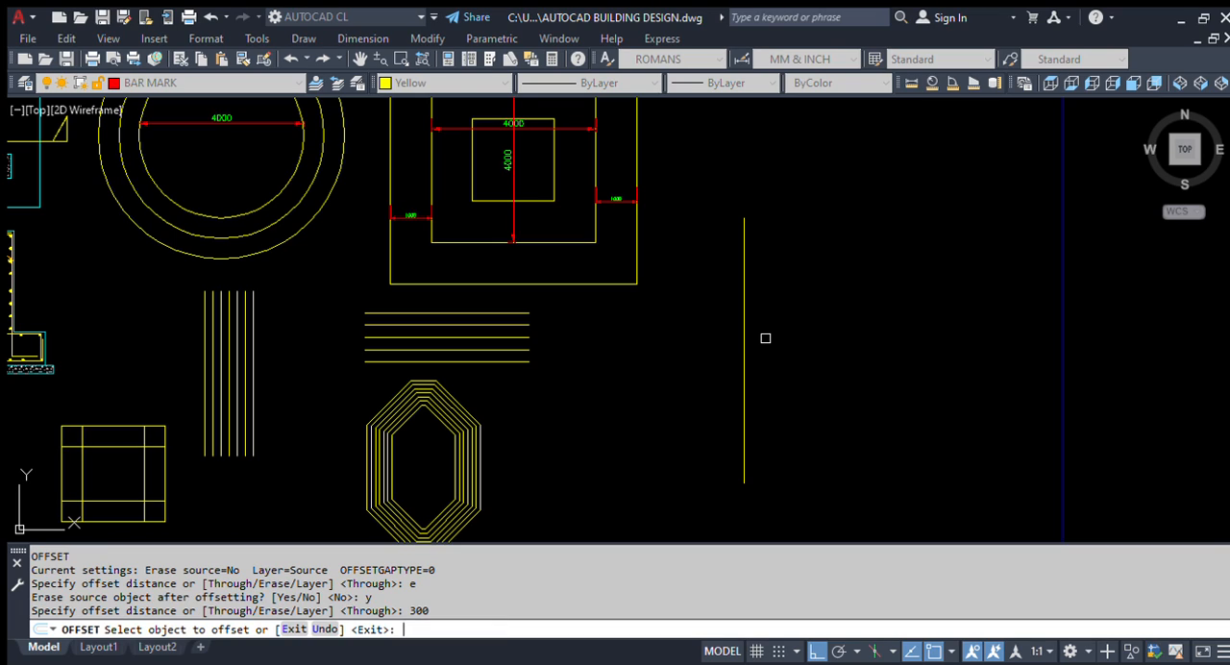
pyautogui.click(744, 283)
pyautogui.click(773, 303)
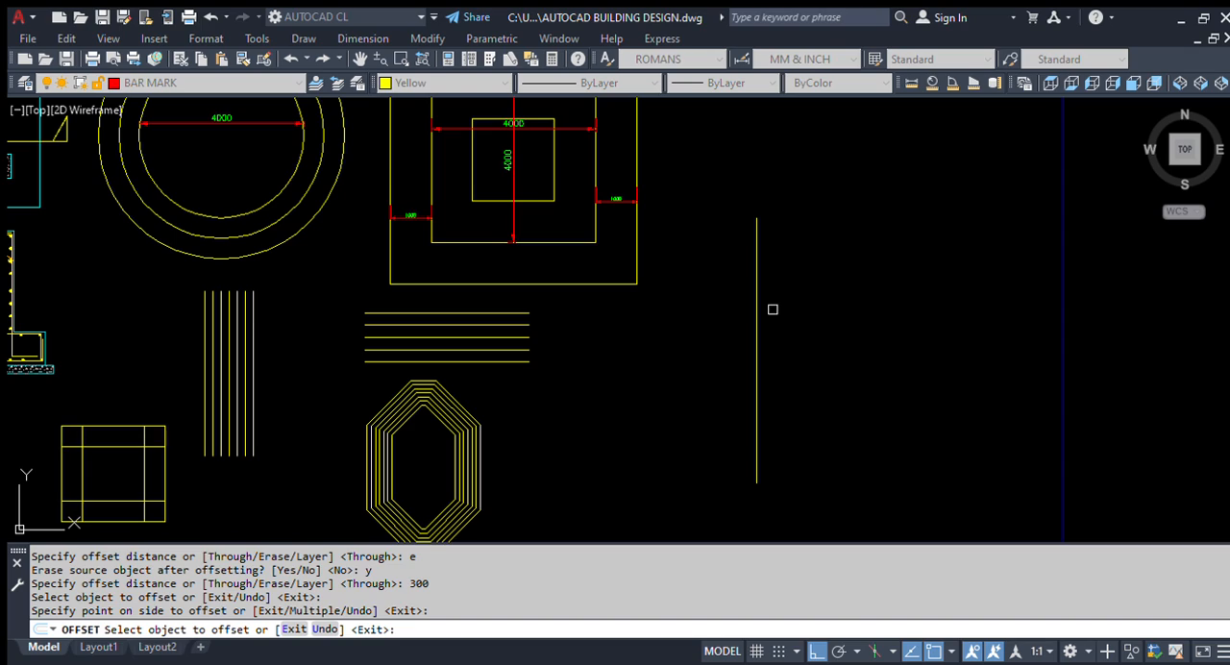
# Step: Repeat the 300 offset to the right five more times on the resulting line, and end the Offset command
pyautogui.click(757, 292)
pyautogui.click(912, 310)
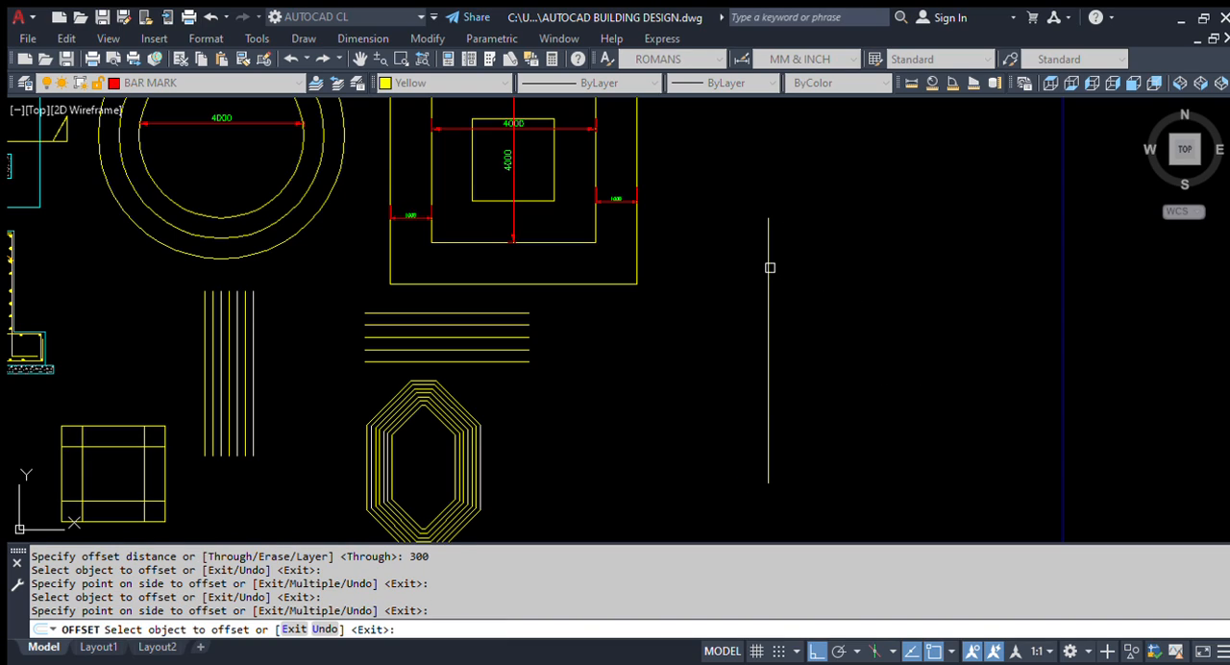
pyautogui.click(769, 267)
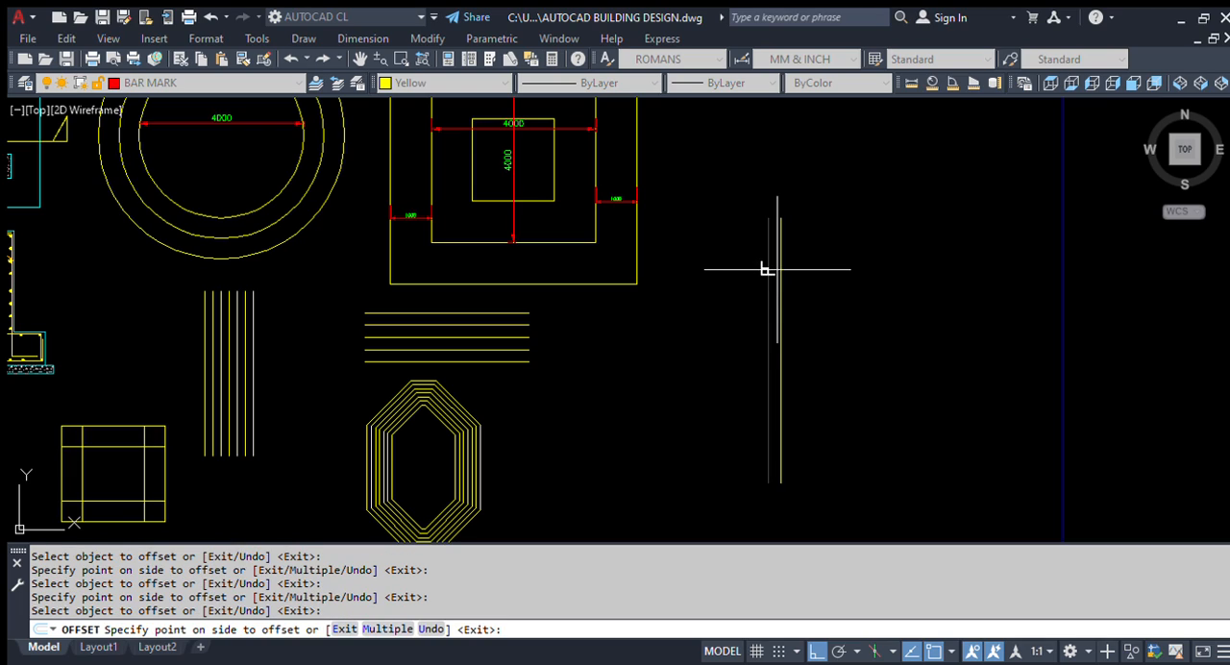
pyautogui.click(870, 294)
pyautogui.click(781, 269)
pyautogui.click(798, 270)
pyautogui.click(791, 273)
pyautogui.click(877, 279)
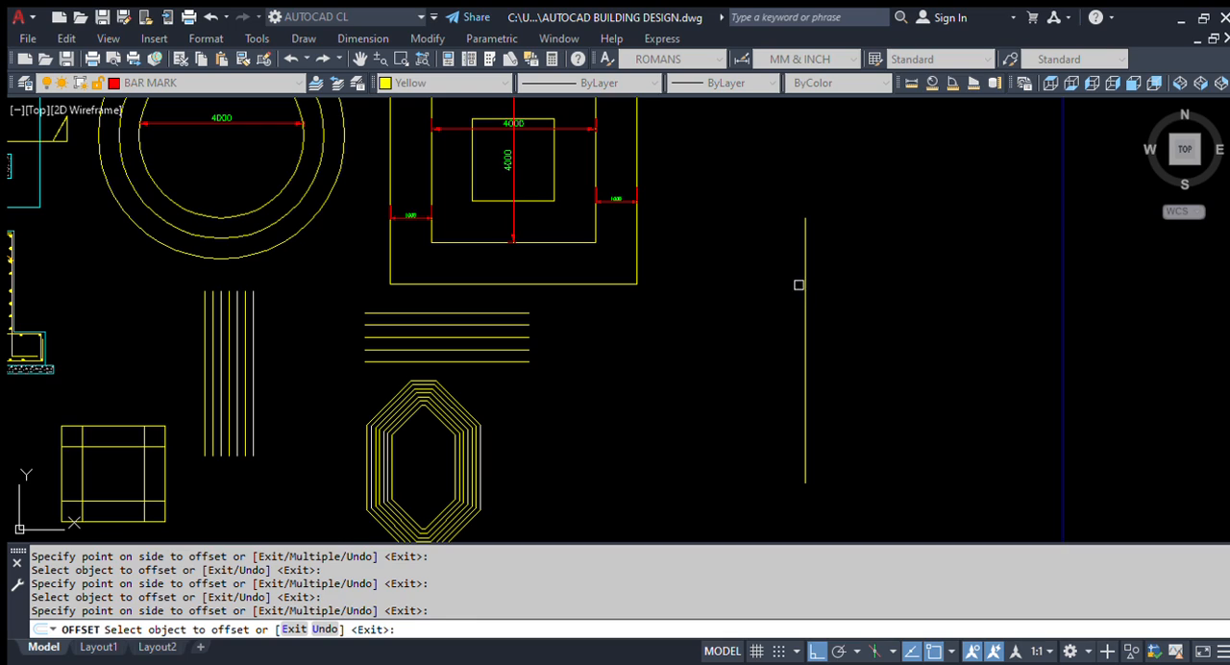
pyautogui.click(804, 275)
pyautogui.click(943, 295)
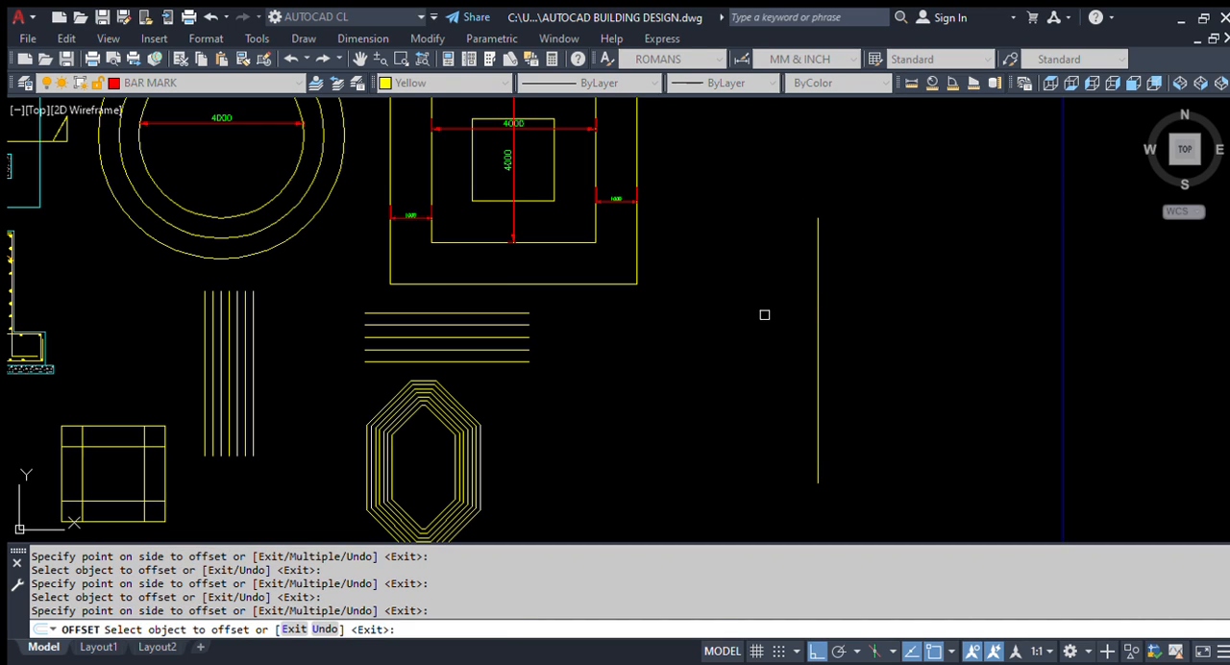
pyautogui.scroll(-3, 769, 314)
pyautogui.press('Escape')
# Step: Erase the remaining offset vertical line beside the nested squares
pyautogui.scroll(3, 730, 327)
pyautogui.click(893, 275)
pyautogui.click(755, 343)
pyautogui.write('e')
pyautogui.press('Return')
# Step: Draw a horizontal line in the empty area to the right of the nested squares
pyautogui.write('1')
pyautogui.press('space')
pyautogui.click(775, 161)
pyautogui.press('space')
pyautogui.press('space')
pyautogui.click(767, 258)
pyautogui.click(1051, 306)
# Step: Draw a vertical line down from a point on the horizontal line and a shorter one up from the same point
pyautogui.press('space')
pyautogui.press('space')
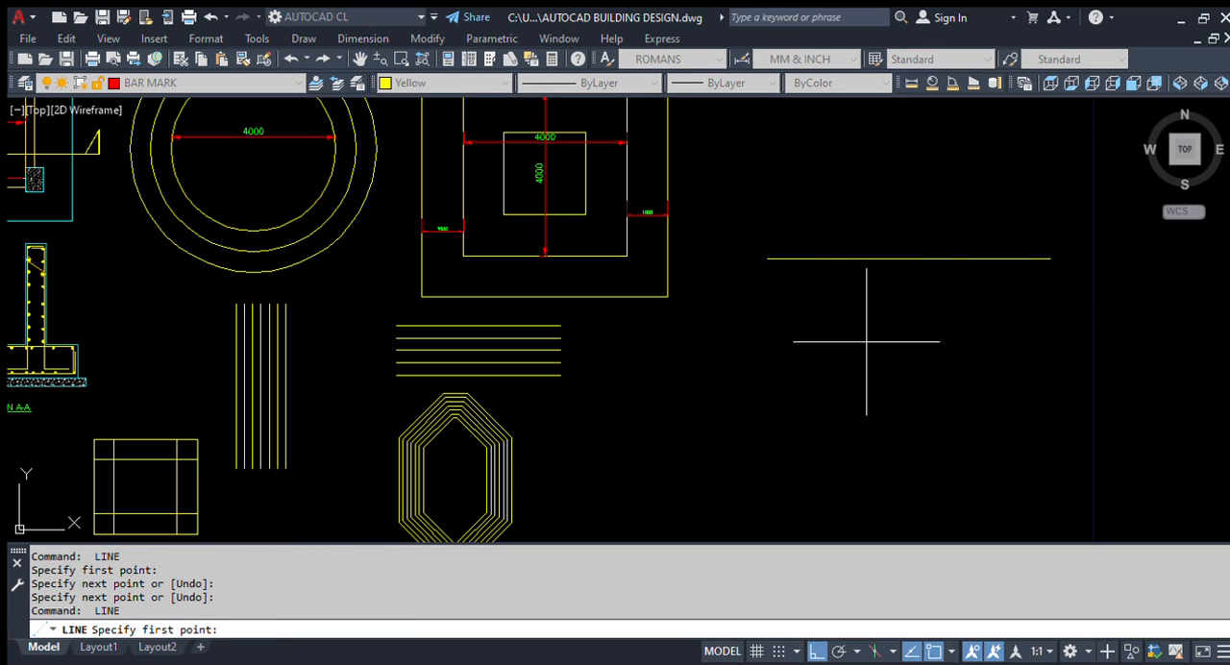
pyautogui.click(850, 259)
pyautogui.click(885, 414)
pyautogui.press('space')
pyautogui.press('space')
pyautogui.click(849, 259)
pyautogui.click(872, 188)
pyautogui.press('space')
pyautogui.press('Escape')
# Step: Change the color of the short vertical line above the horizontal line to red
pyautogui.click(879, 194)
pyautogui.click(798, 224)
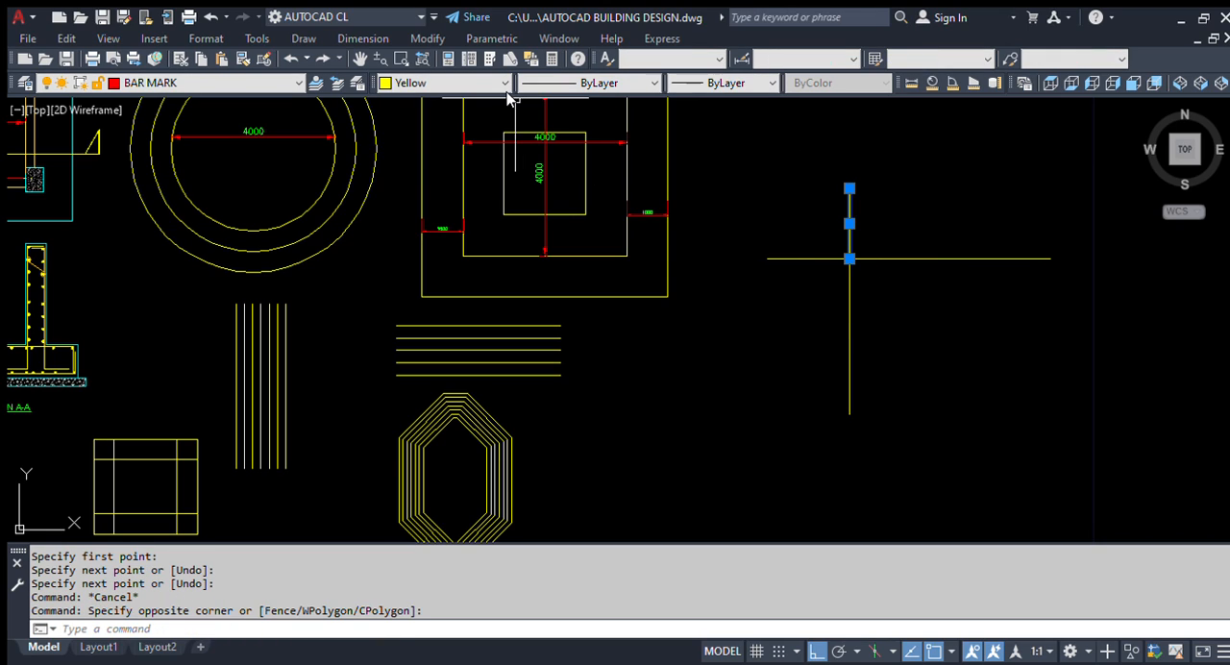
pyautogui.click(432, 125)
pyautogui.press('Escape')
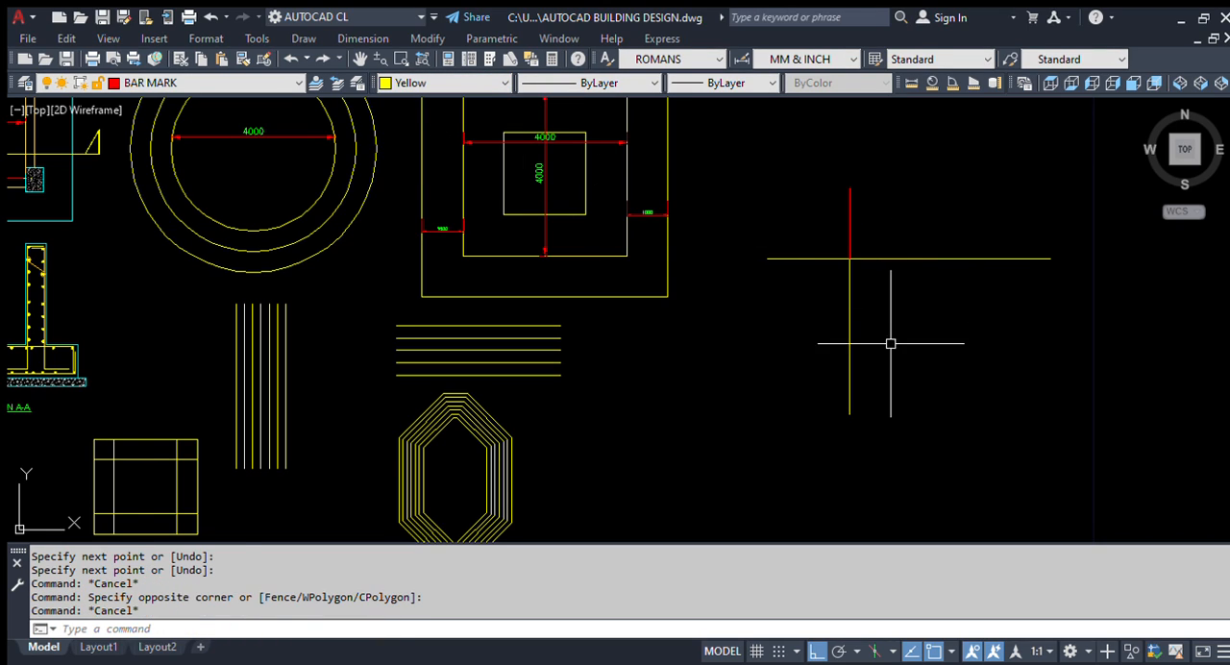
# Step: Set the Offset command to erase source objects and use an offset distance of 200
pyautogui.scroll(2, 890, 343)
pyautogui.scroll(-2, 190, 310)
pyautogui.scroll(2, 600, 344)
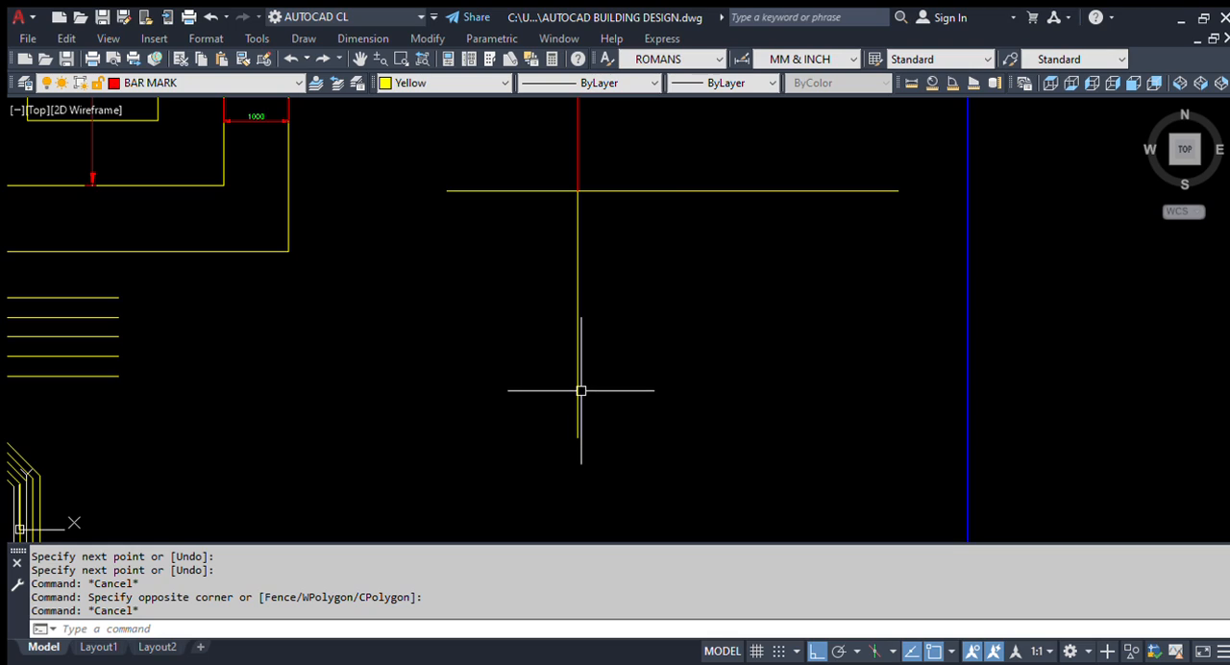
pyautogui.scroll(-3, 581, 387)
pyautogui.write('O')
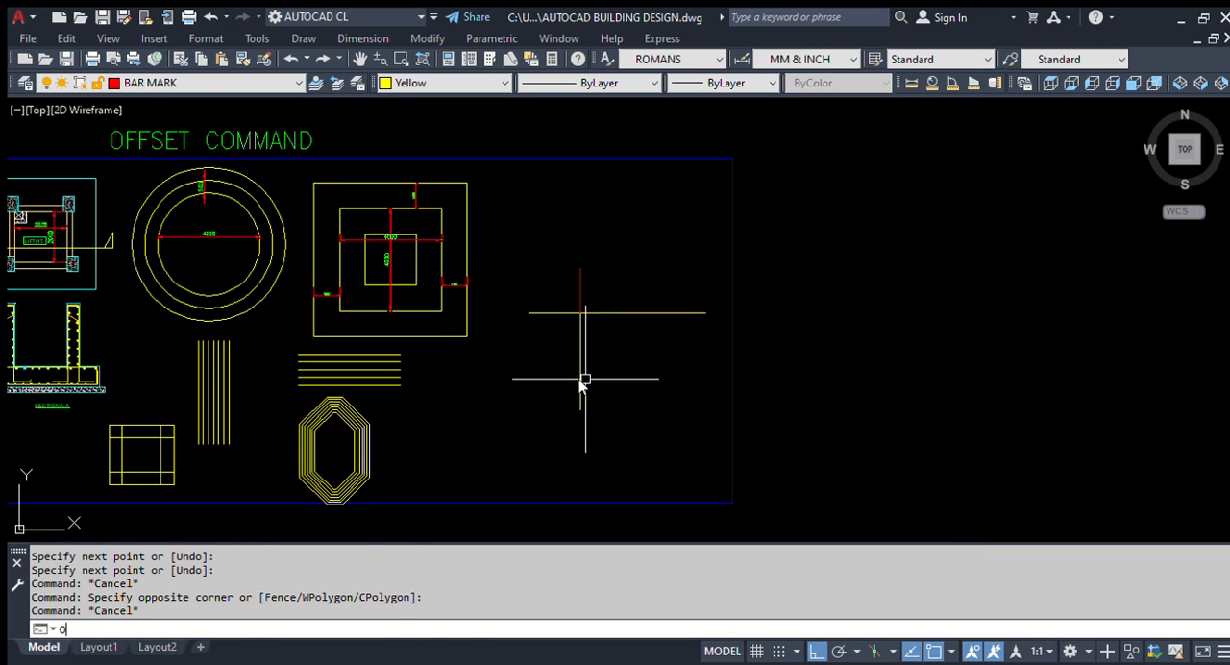
pyautogui.press('Return')
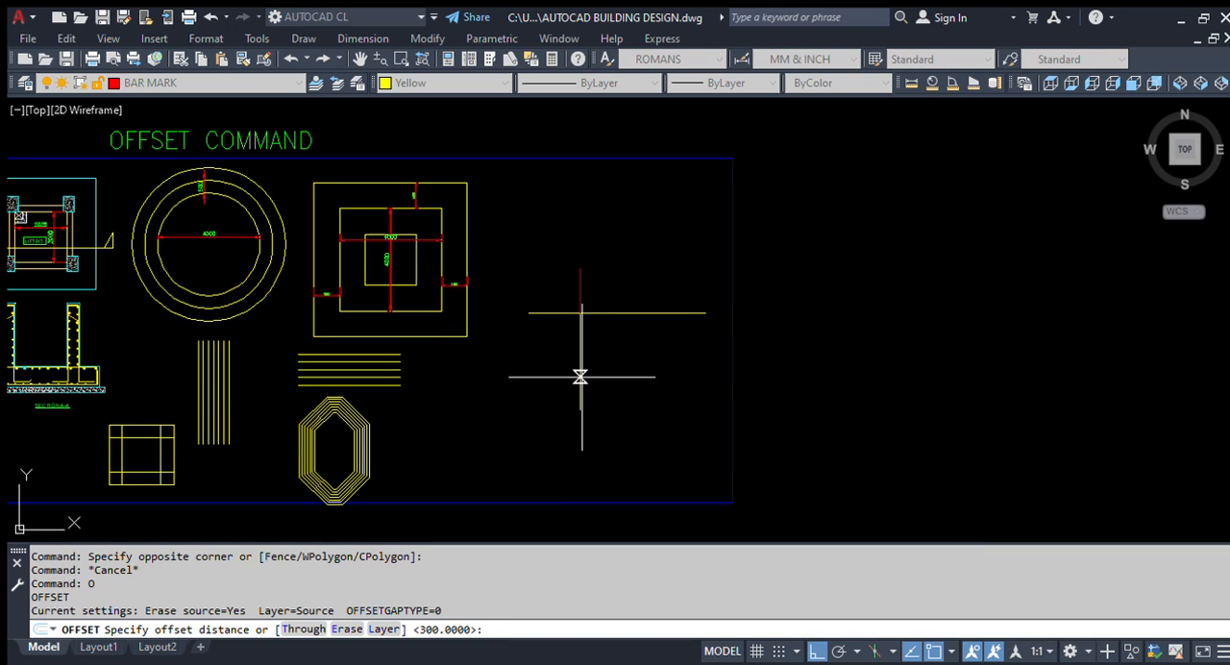
pyautogui.write('e')
pyautogui.press('Return')
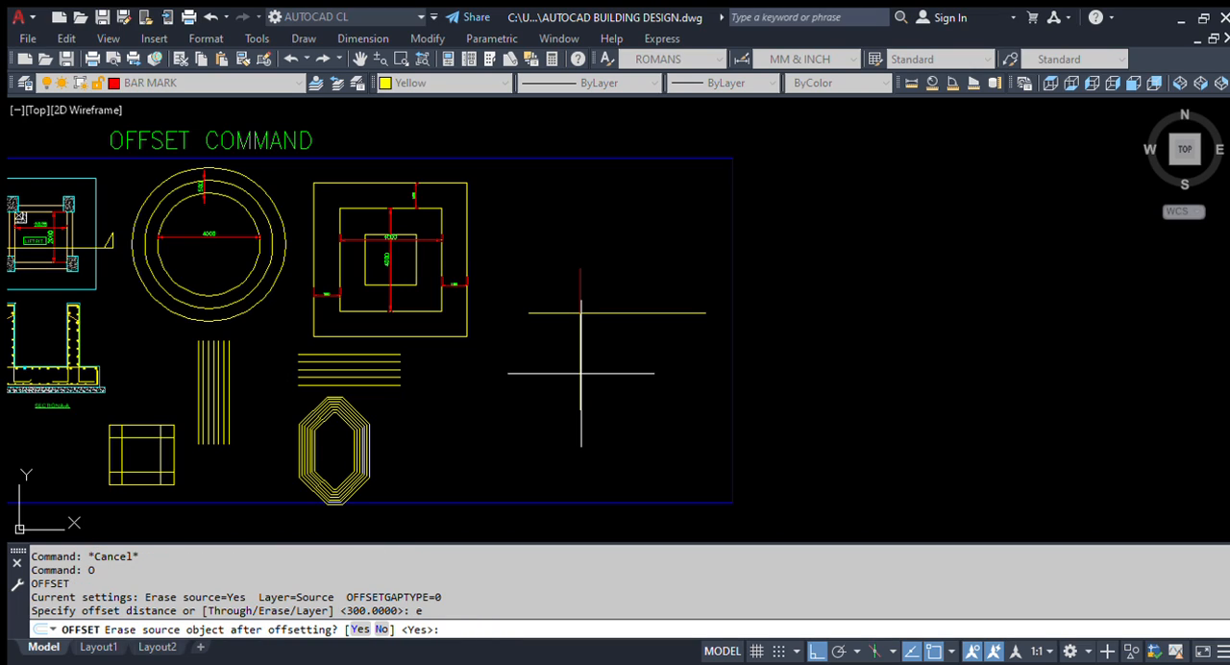
pyautogui.write('y')
pyautogui.press('Return')
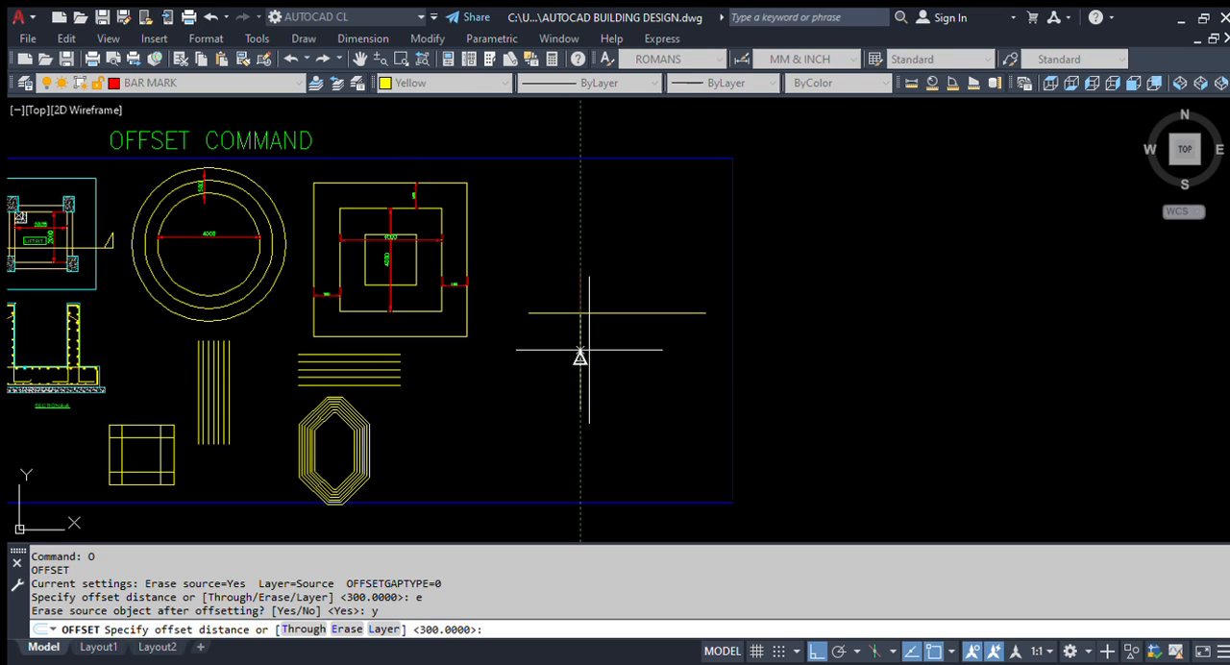
pyautogui.write('200')
pyautogui.press('Return')
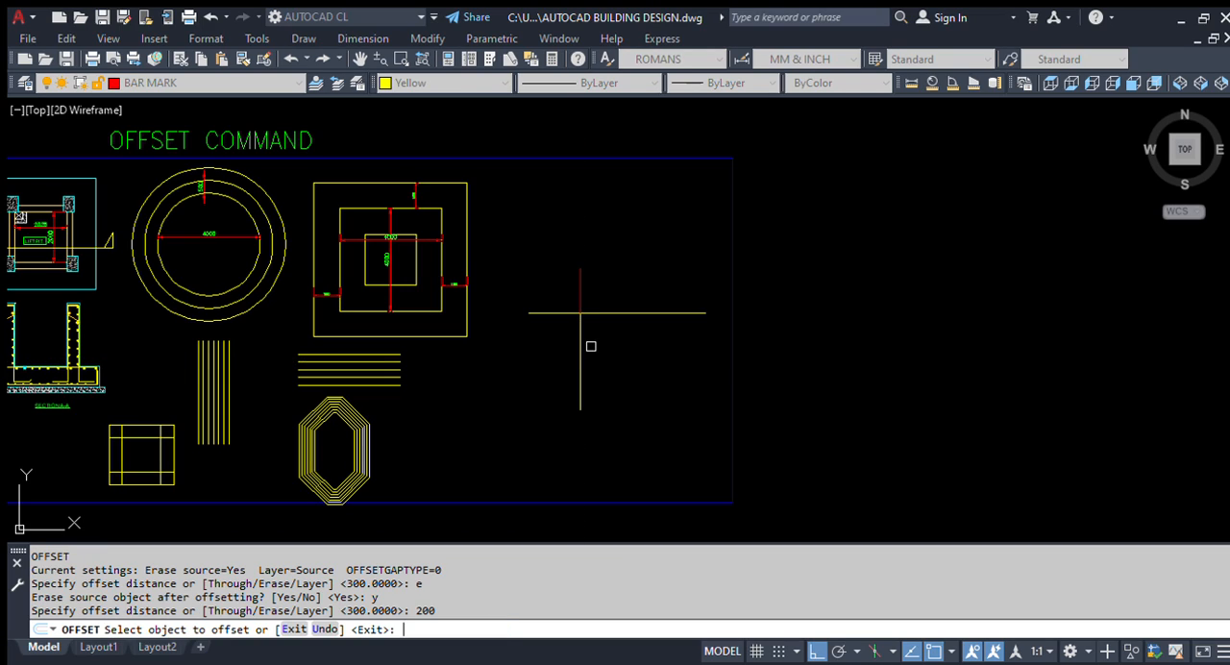
# Step: Offset the vertical line below the horizontal line by 200 to the right and back to the left, erasing each source
pyautogui.scroll(4, 589, 340)
pyautogui.scroll(4, 557, 250)
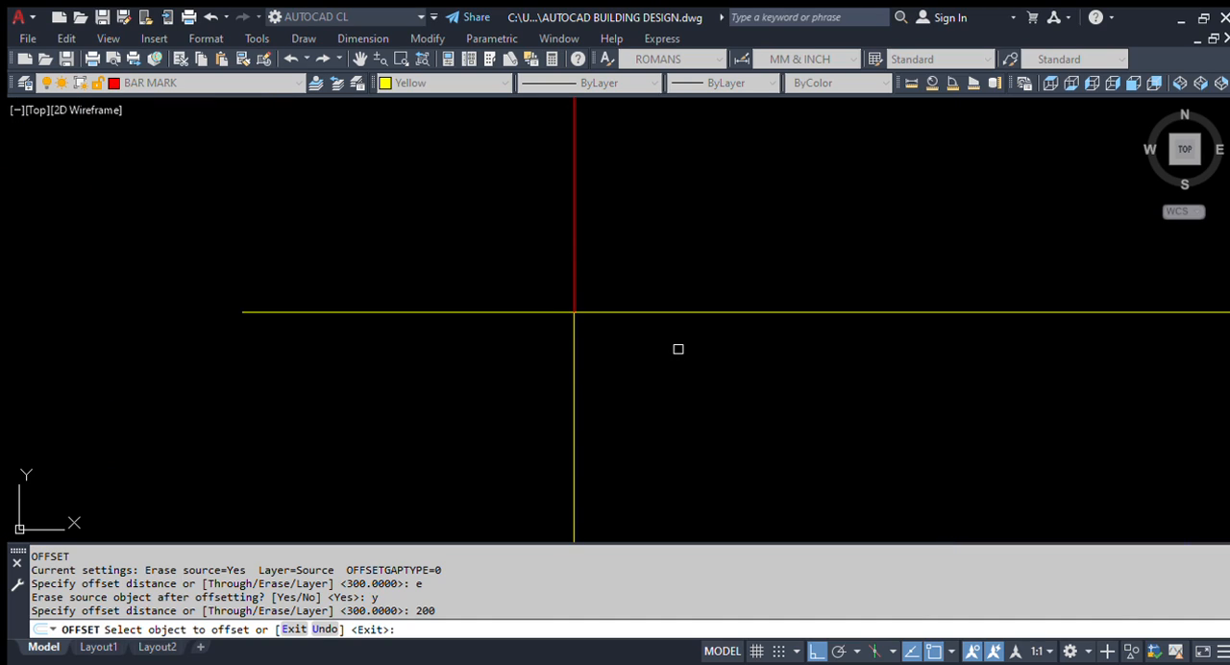
pyautogui.click(571, 340)
pyautogui.scroll(3, 573, 312)
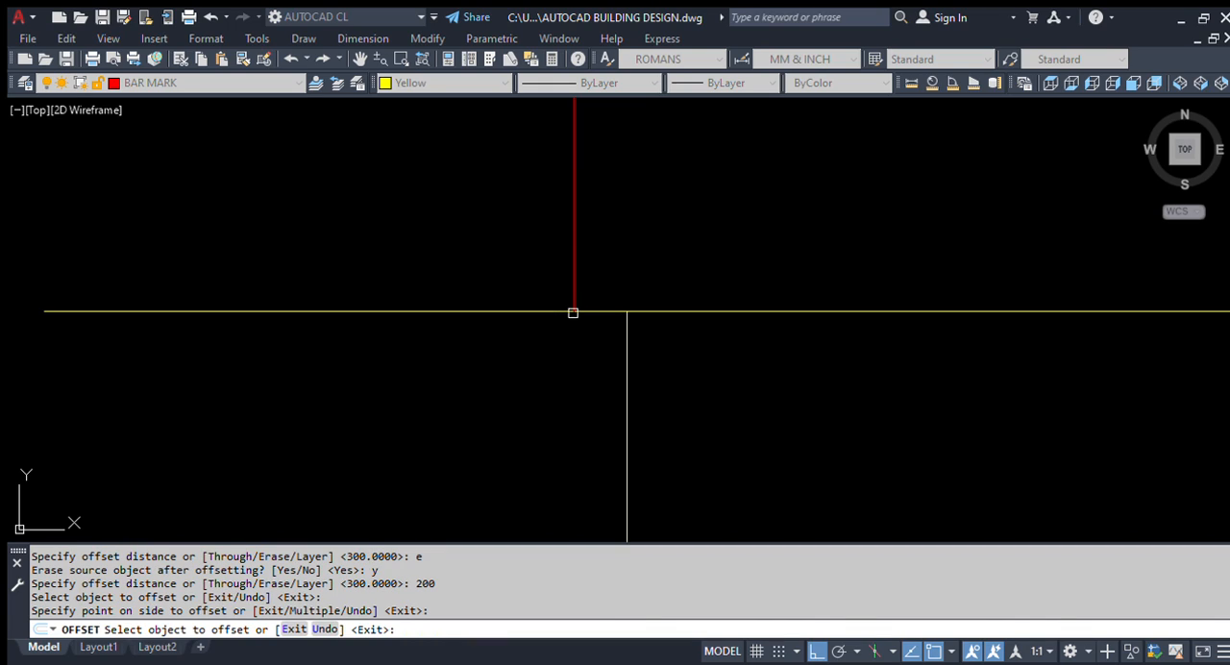
pyautogui.click(628, 336)
pyautogui.click(547, 346)
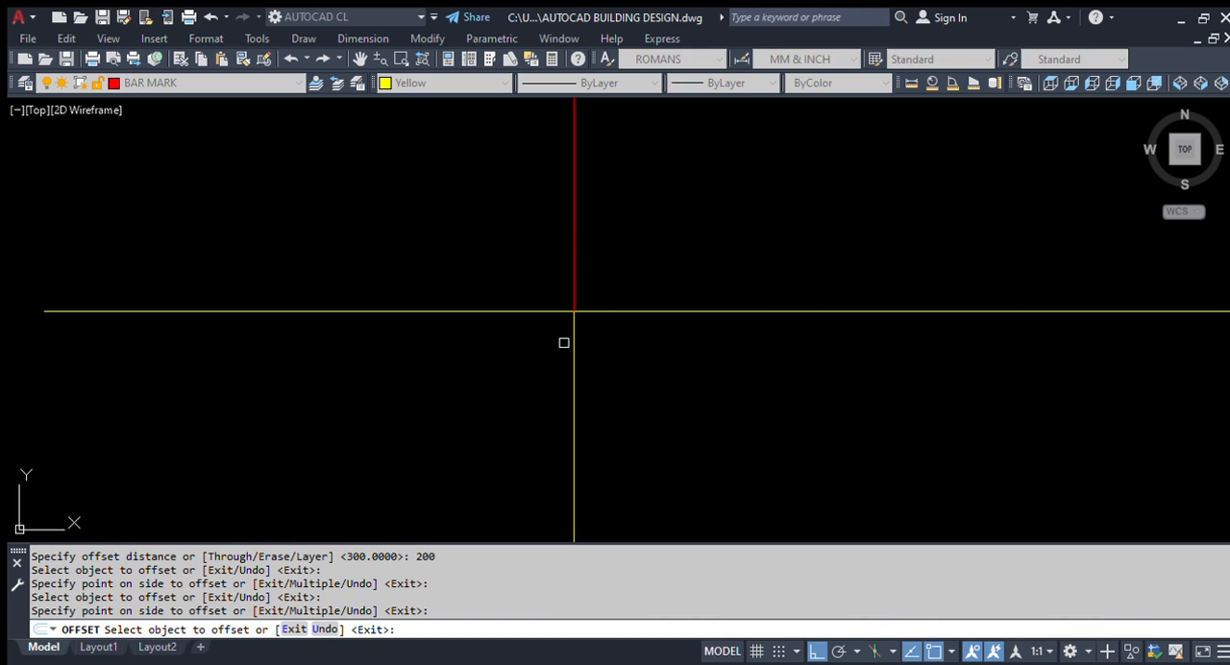
# Step: Offset the vertical line below the horizontal line to the right three times by 200, erasing each source
pyautogui.moveTo(570, 356)
pyautogui.mouseDown(button='middle')
pyautogui.moveTo(576, 321)
pyautogui.moveTo(392, 276)
pyautogui.mouseUp(button='middle')
pyautogui.click(457, 296)
pyautogui.click(463, 295)
pyautogui.click(534, 319)
pyautogui.click(516, 306)
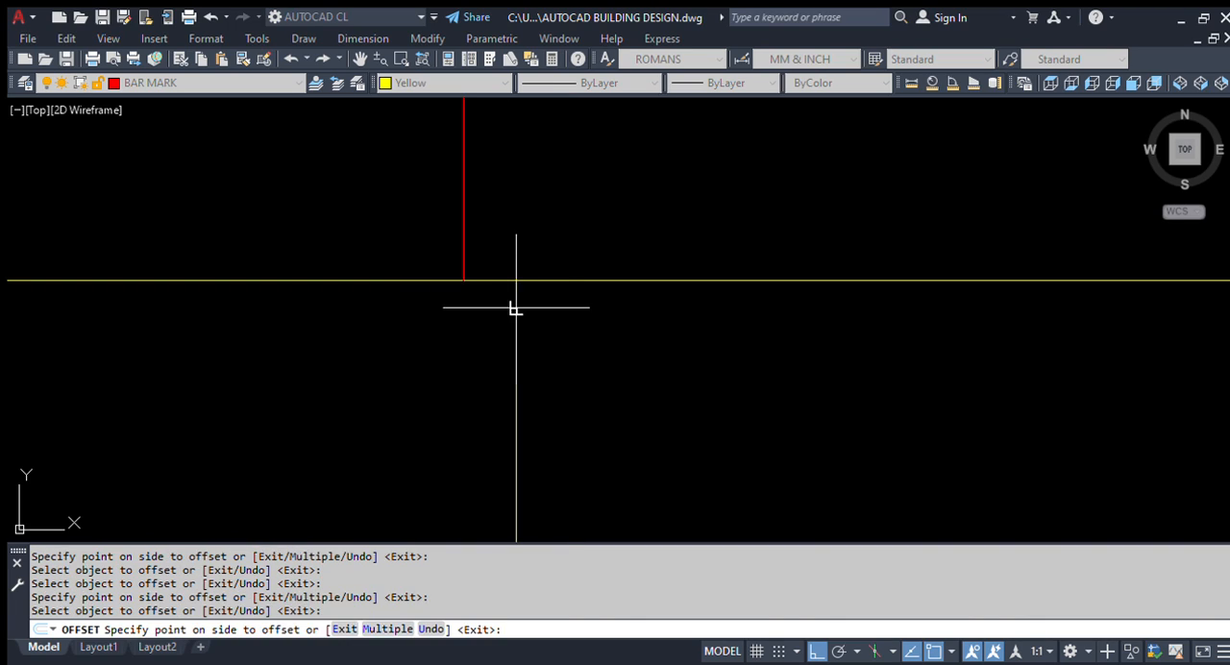
pyautogui.click(642, 342)
pyautogui.click(569, 311)
pyautogui.click(681, 343)
# Step: Offset the horizontal line upward by 200 with its source erased and end the Offset command
pyautogui.click(679, 280)
pyautogui.click(700, 194)
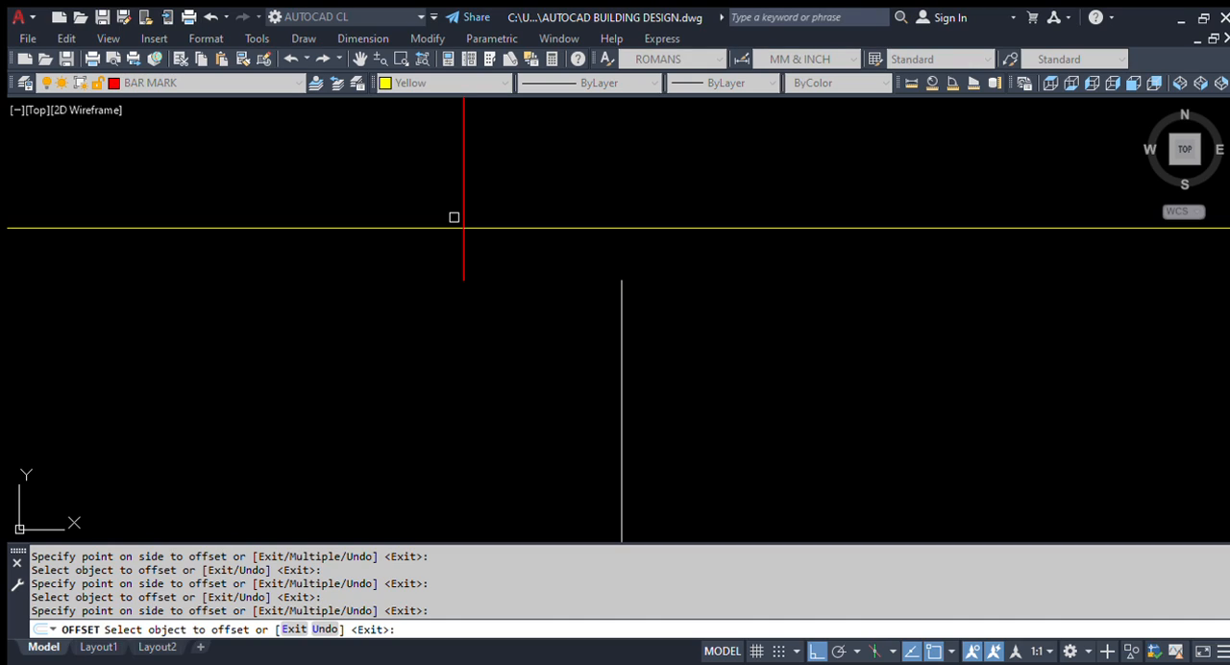
pyautogui.scroll(-3, 520, 375)
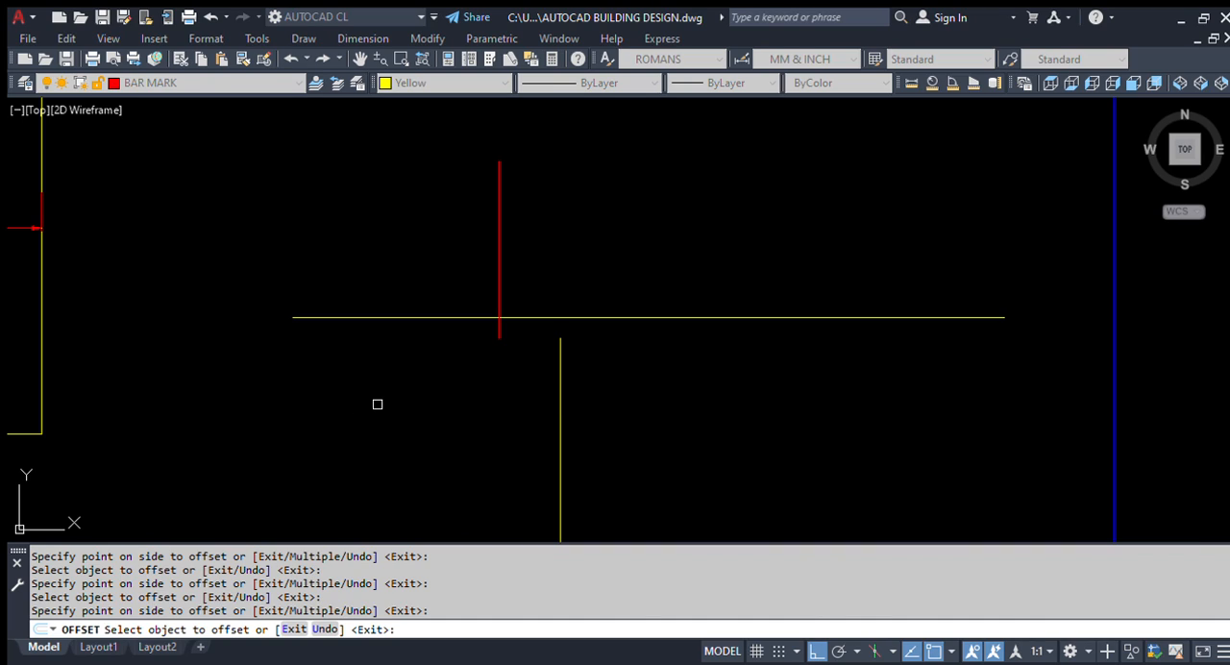
pyautogui.scroll(-2, 661, 368)
pyautogui.scroll(2, 607, 363)
pyautogui.press('Escape')
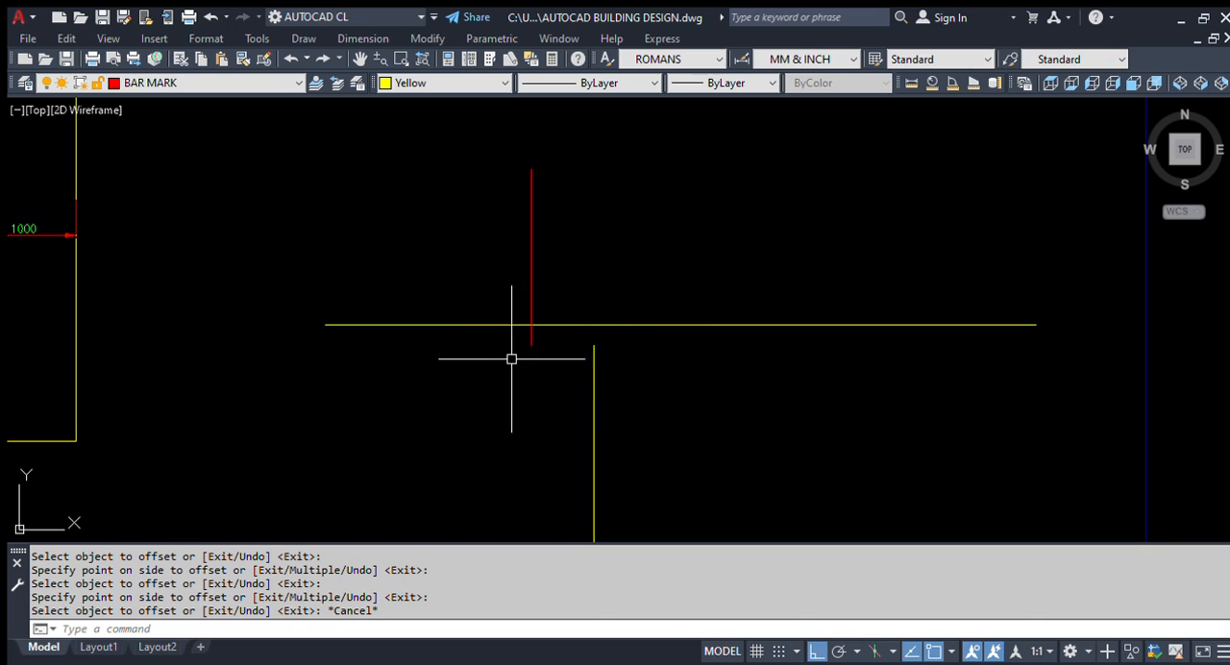
pyautogui.moveTo(316, 362); pyautogui.dragTo(449, 428, button='middle')
pyautogui.write('l')
pyautogui.press('Return')
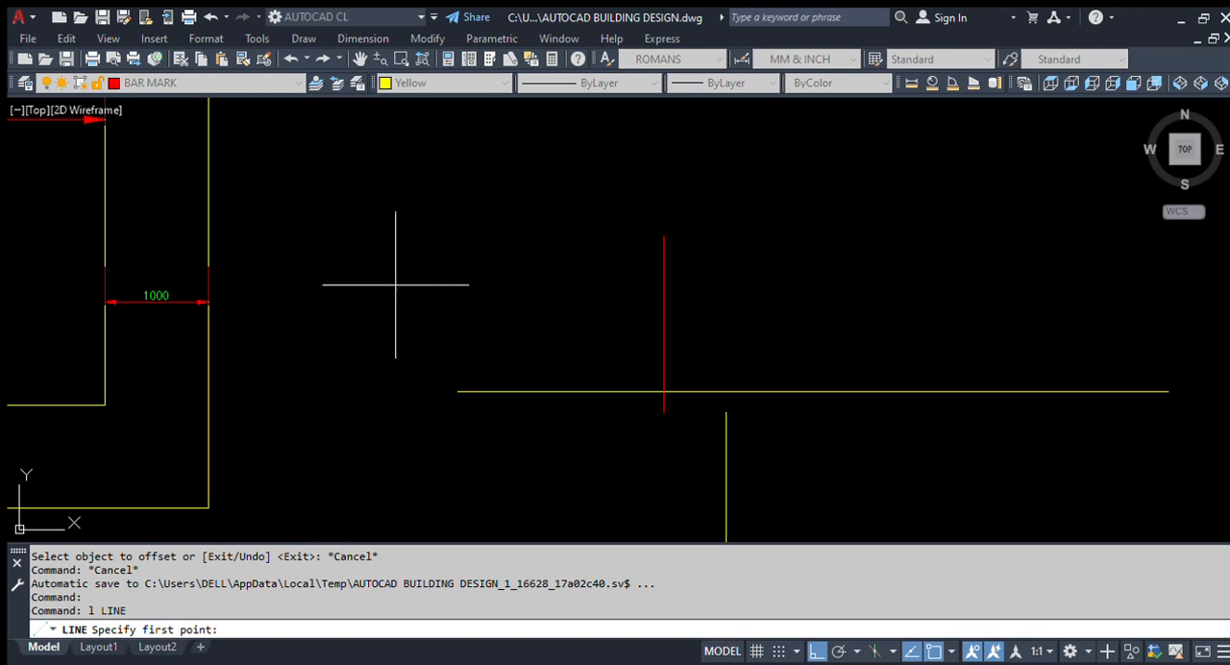
pyautogui.press('Escape')
# Step: Set the Offset command's erase source option to No so that original objects are kept
pyautogui.write('o')
pyautogui.press('Return')
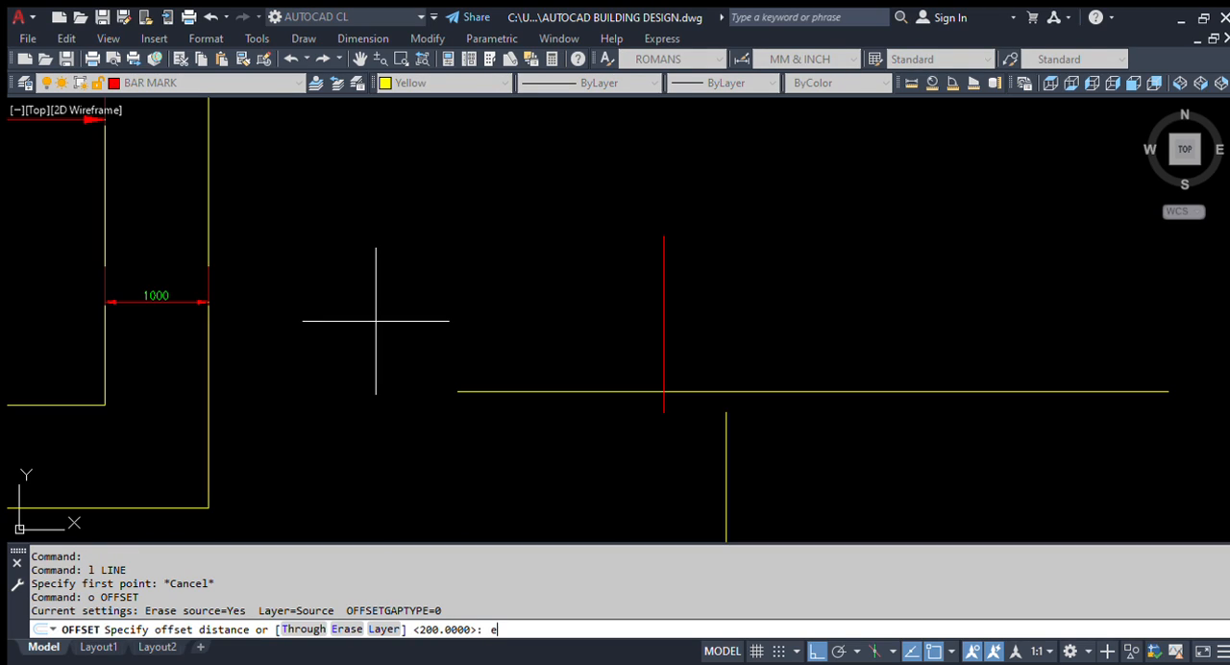
pyautogui.write('e')
pyautogui.press('Return')
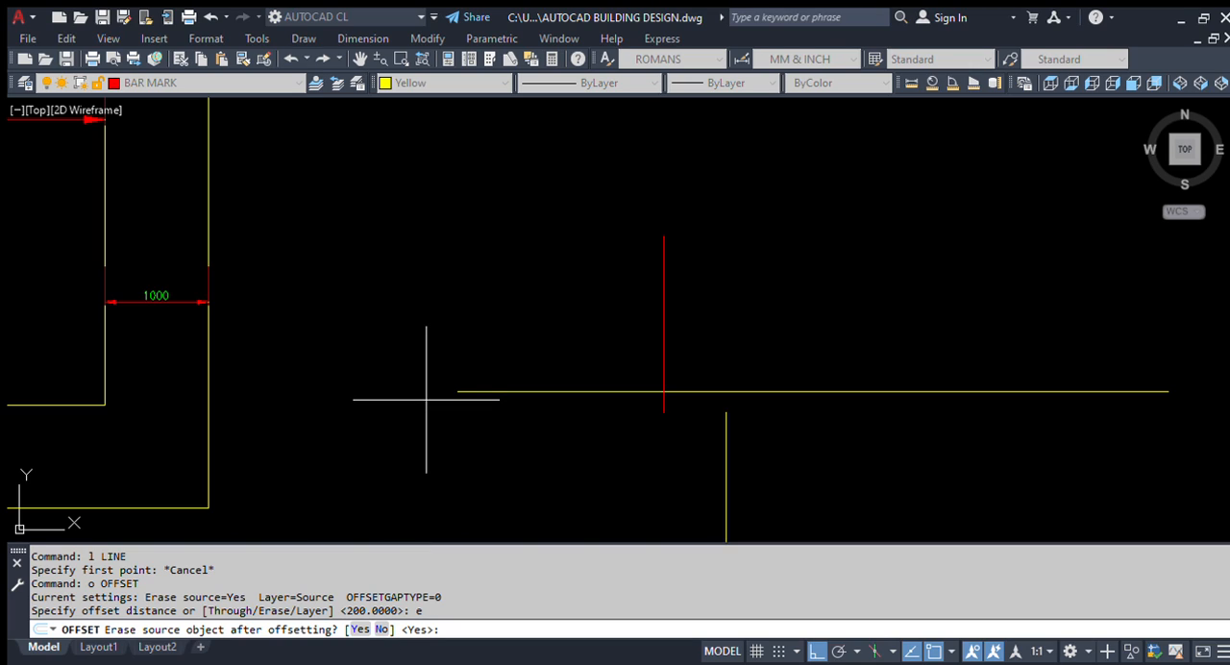
pyautogui.write('n')
pyautogui.press('Return')
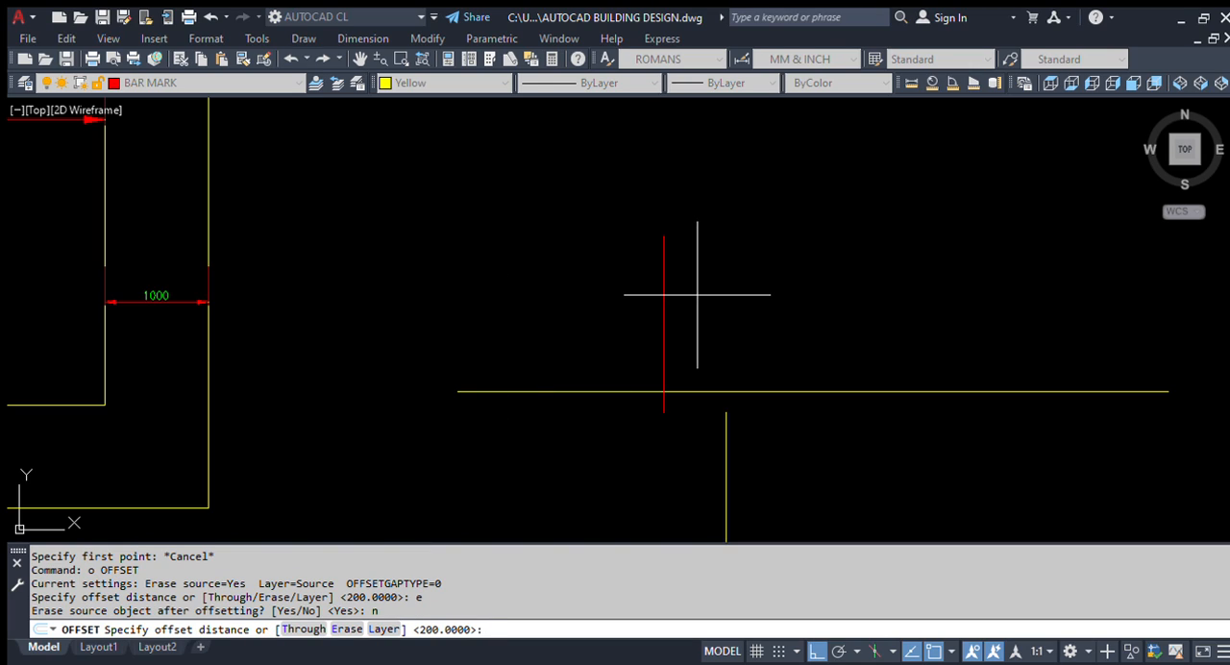
# Step: Offset the red vertical line to the right at 200 spacing to make four copies, keeping every source line
pyautogui.press('Return')
pyautogui.click(663, 297)
pyautogui.click(740, 288)
pyautogui.click(685, 305)
pyautogui.click(698, 277)
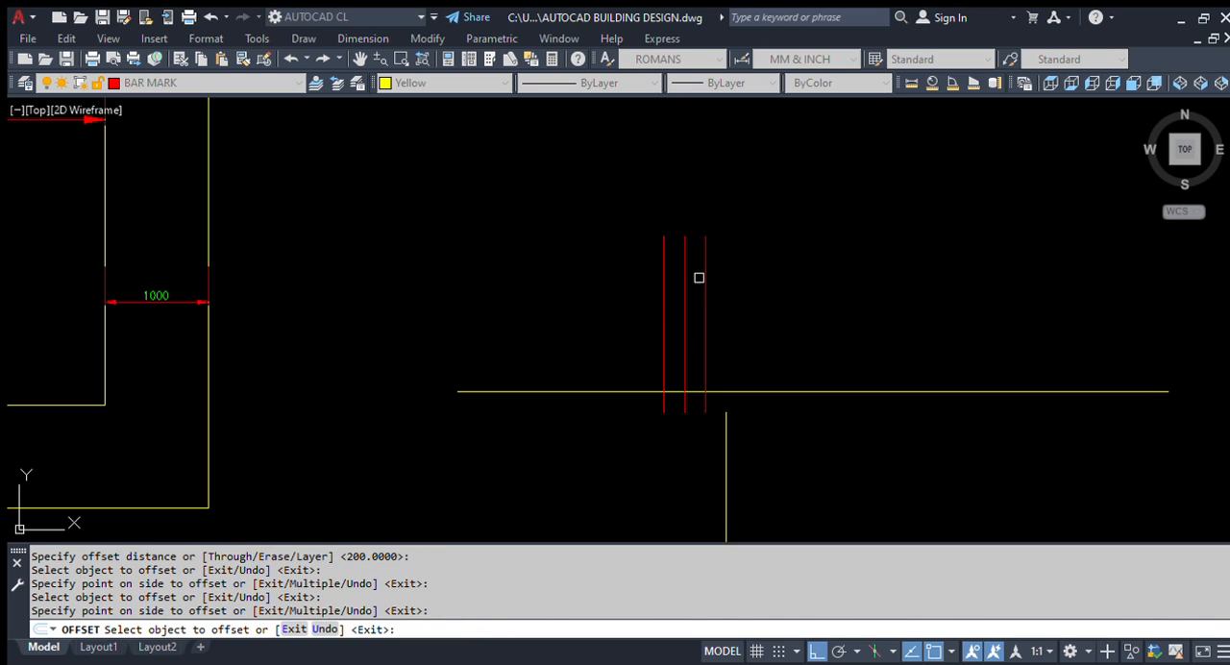
pyautogui.click(710, 269)
pyautogui.click(708, 272)
pyautogui.click(1006, 346)
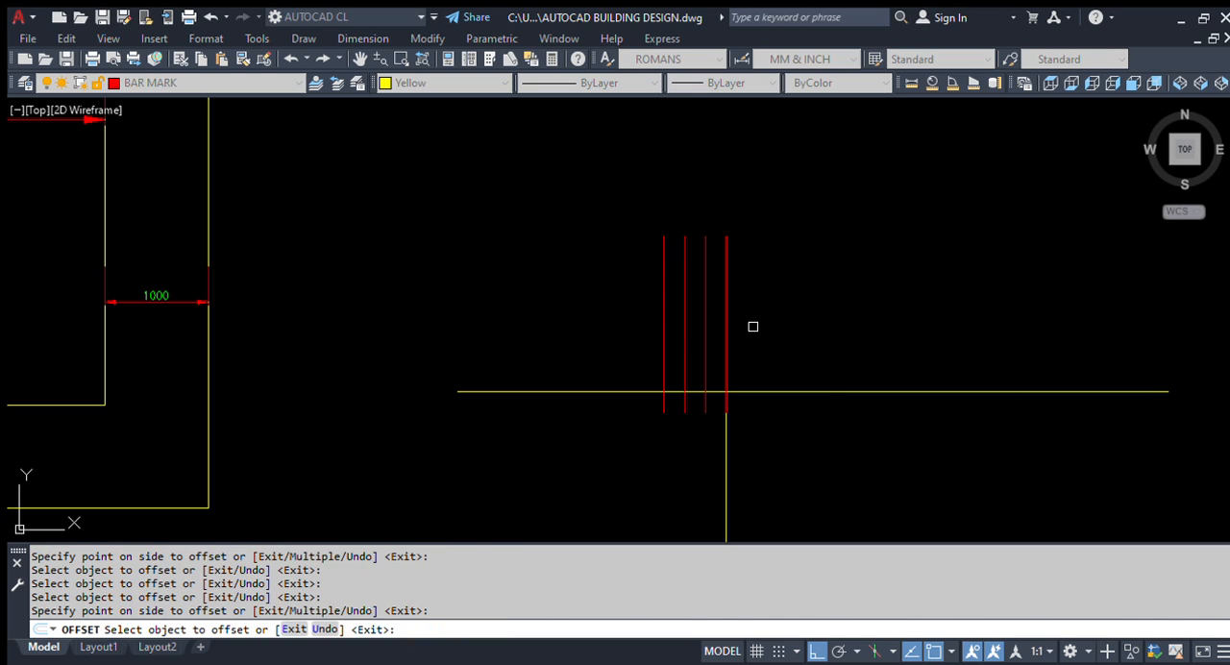
pyautogui.scroll(2, 753, 326)
pyautogui.click(715, 277)
pyautogui.click(865, 319)
pyautogui.press('Escape')
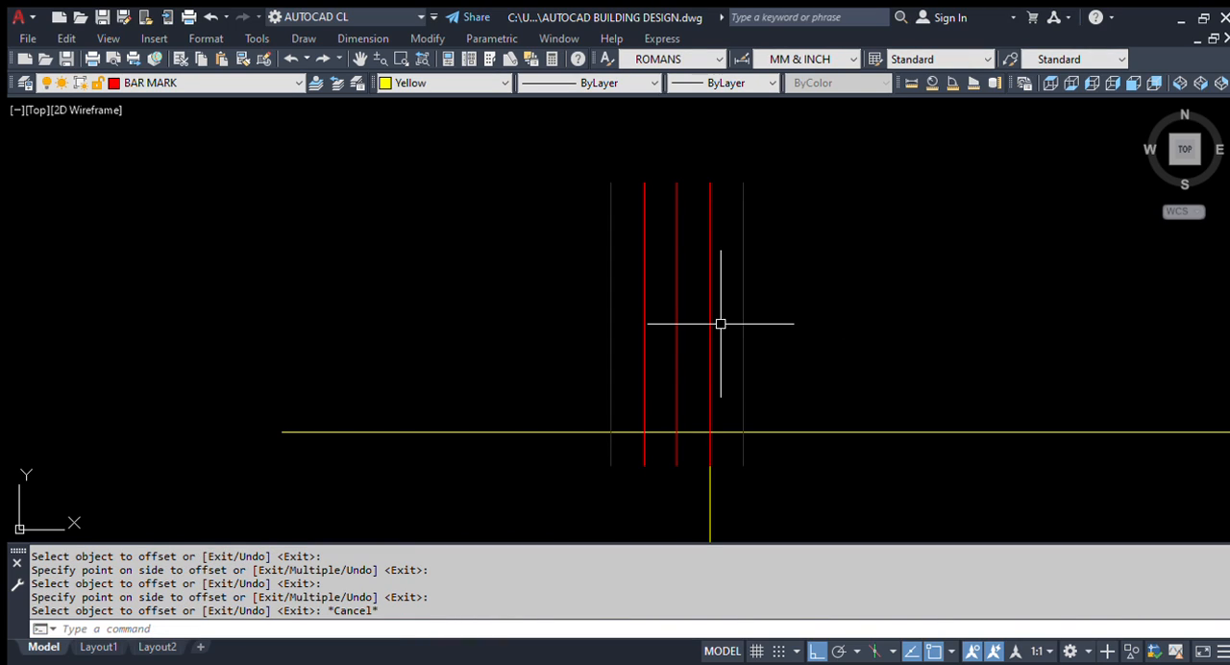
# Step: Erase the fourth red line, the one aligned with the yellow vertical line below
pyautogui.write('e')
pyautogui.press('Return')
pyautogui.click(719, 280)
pyautogui.click(695, 315)
pyautogui.press('Return')
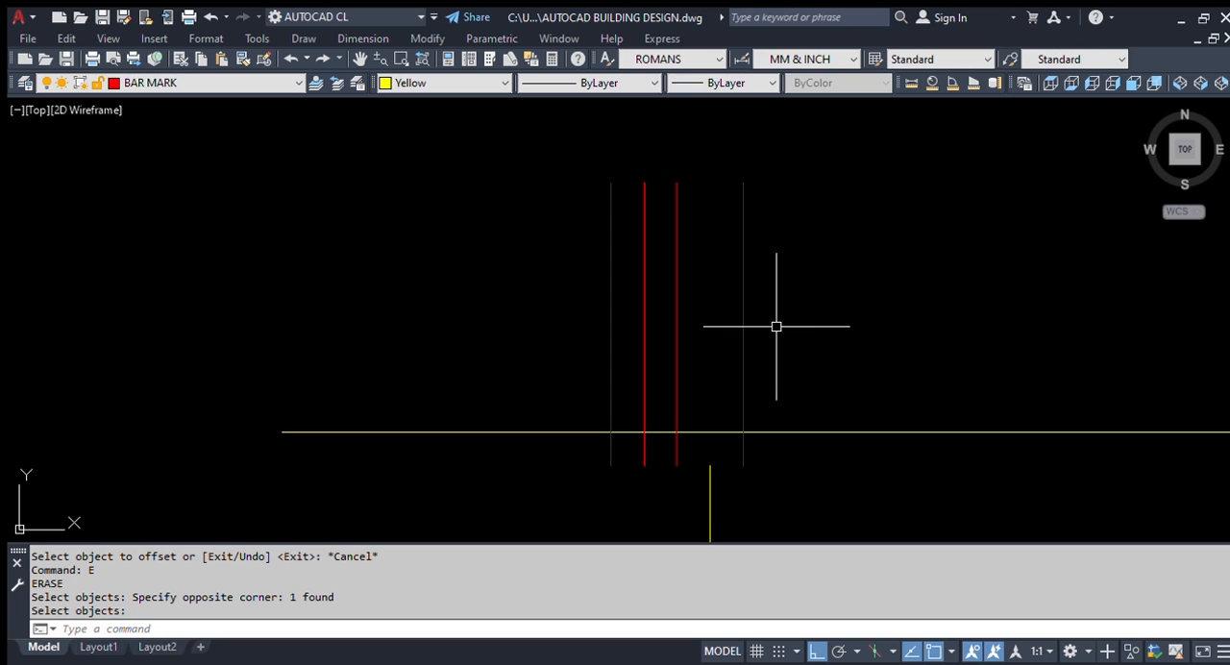
pyautogui.scroll(-3, 563, 317)
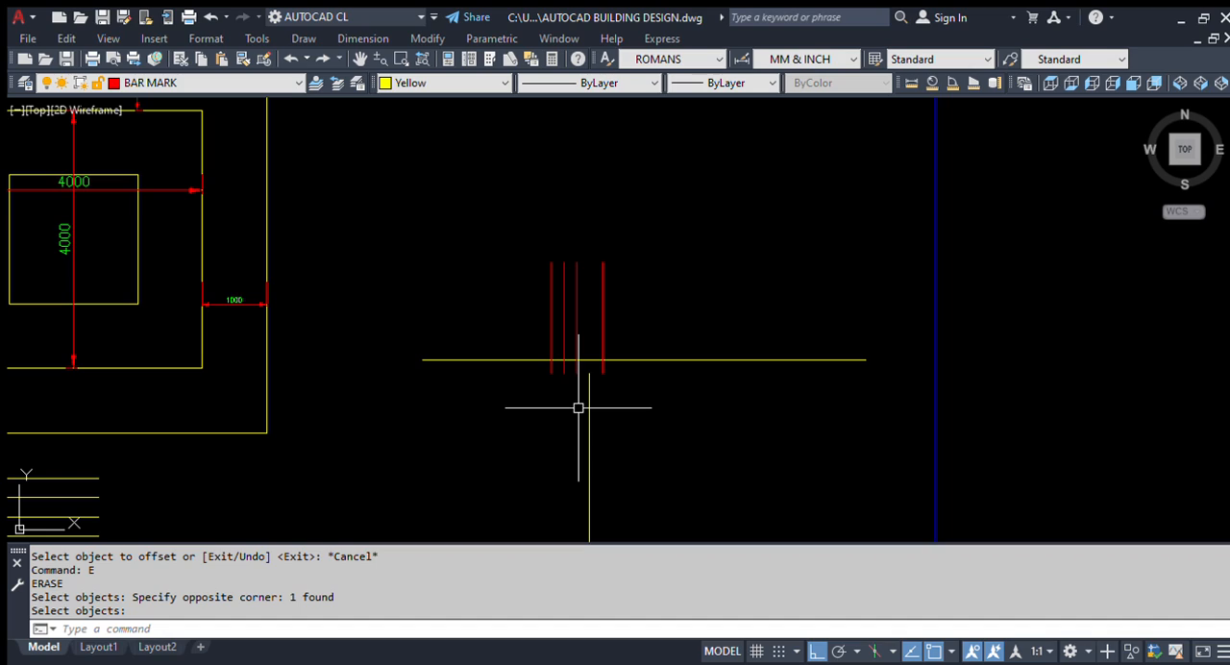
pyautogui.scroll(-2, 706, 415)
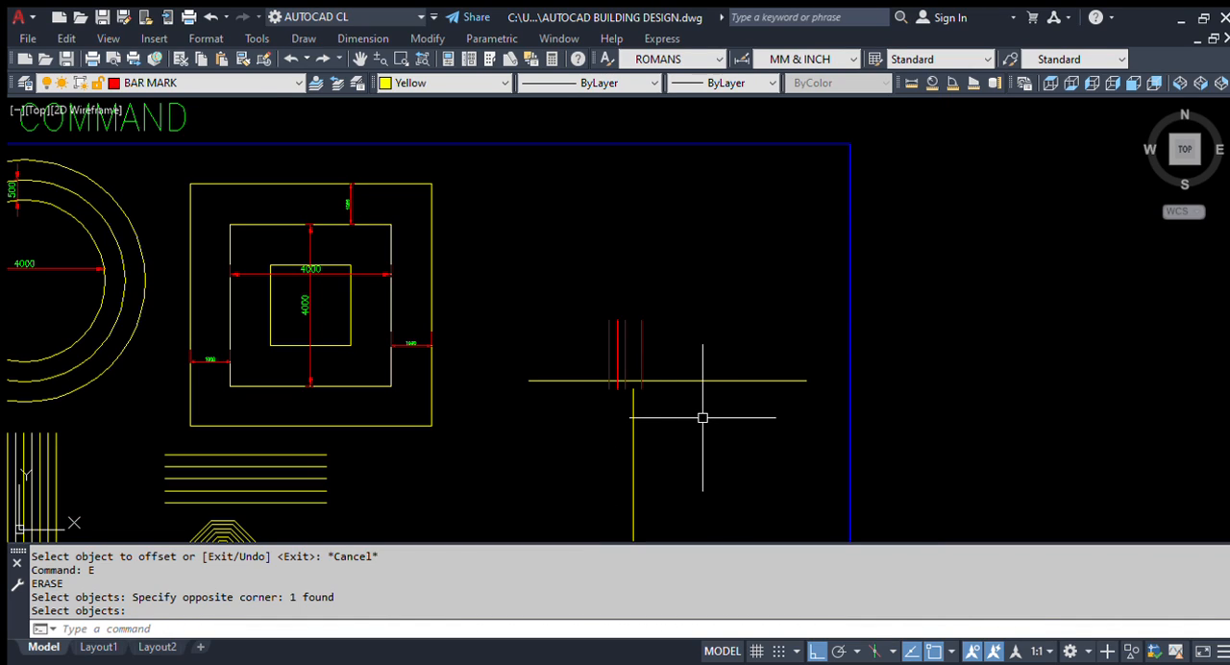
pyautogui.scroll(2, 619, 358)
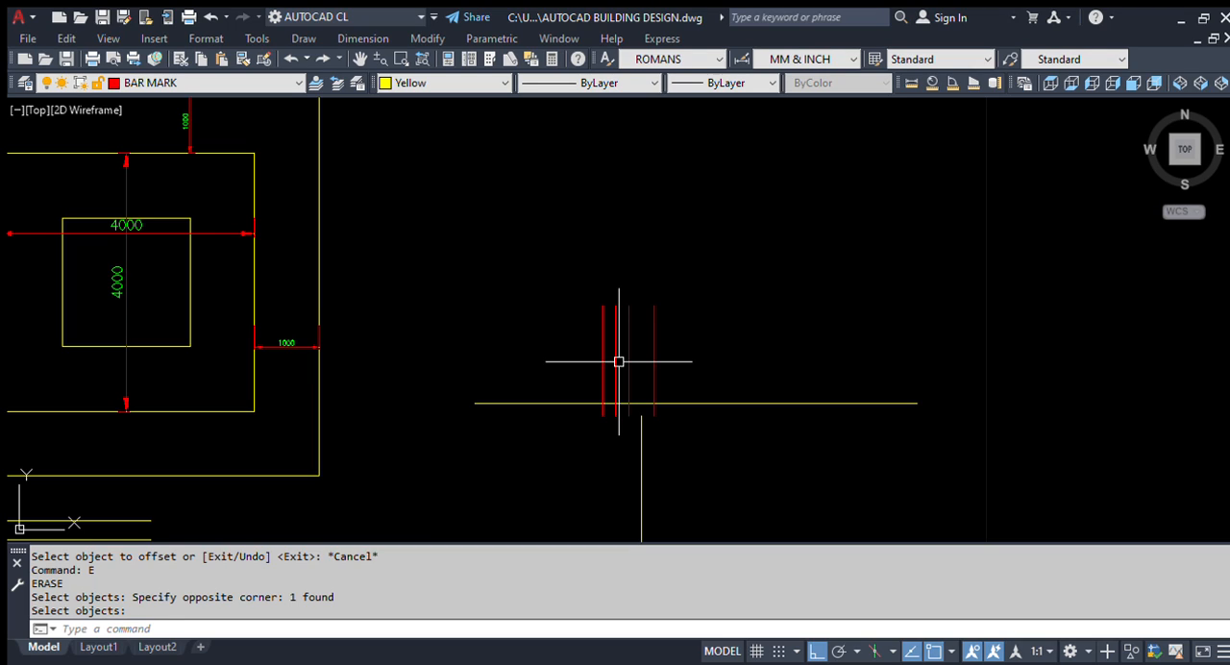
pyautogui.scroll(-5, 619, 361)
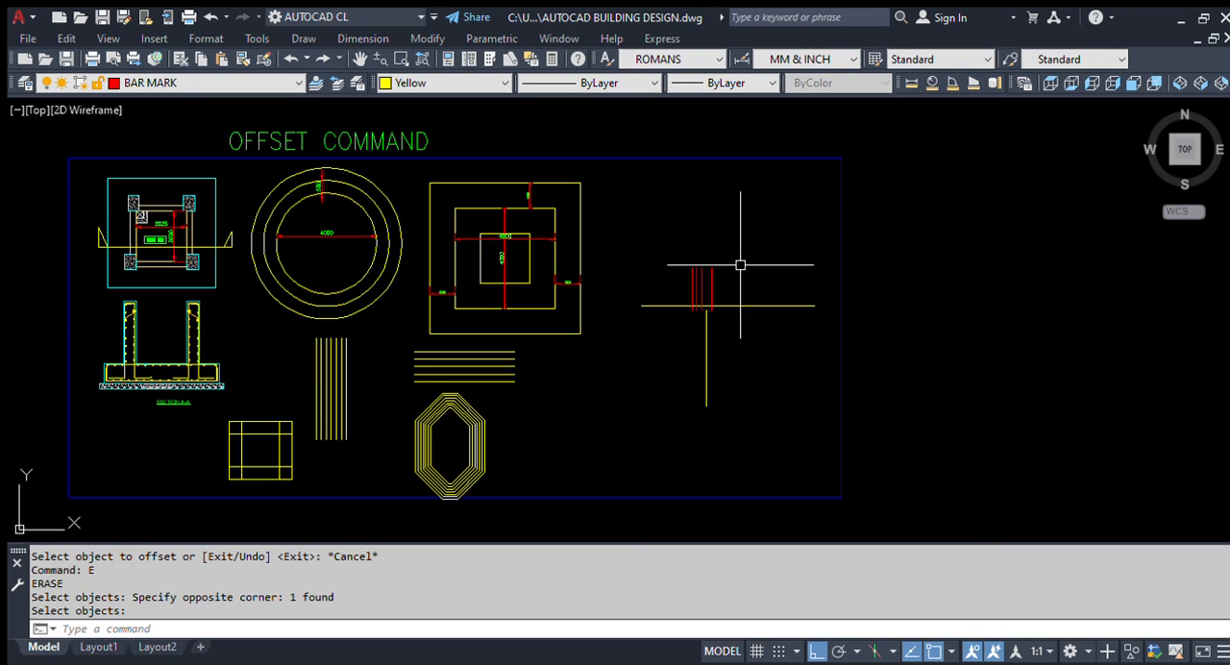
pyautogui.scroll(3, 659, 252)
pyautogui.scroll(2, 678, 279)
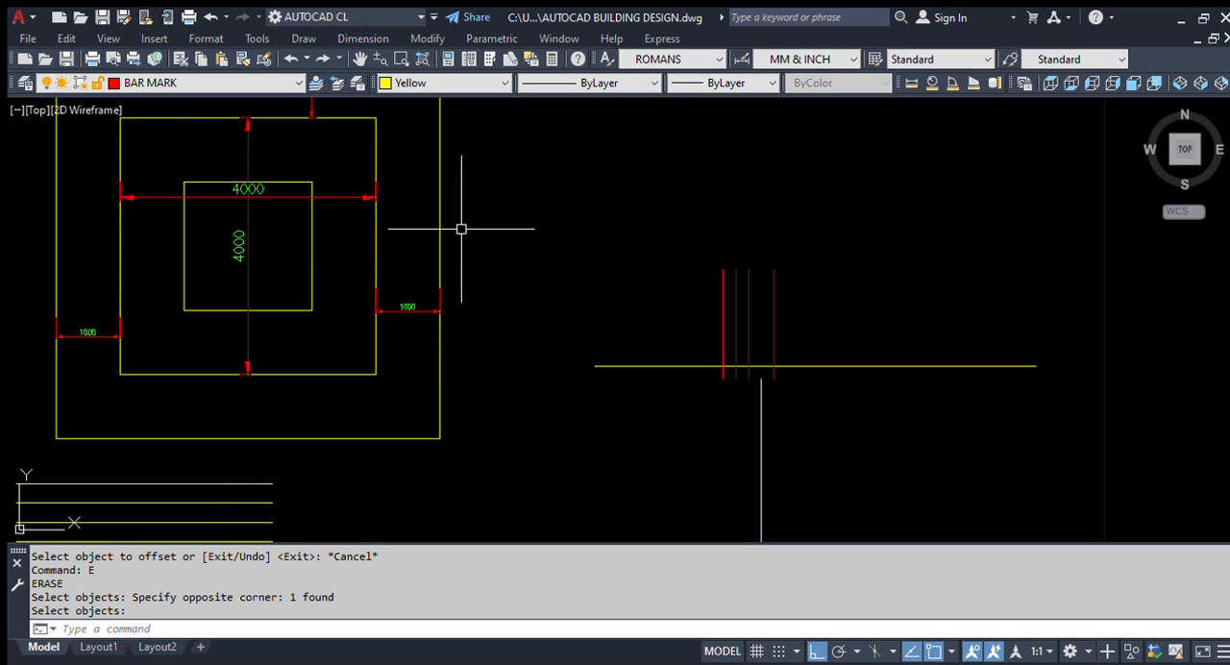
# Step: Draw a vertical line in the empty area between the nested squares and the red lines
pyautogui.scroll(-2, 463, 227)
pyautogui.scroll(2, 488, 219)
pyautogui.write('l')
pyautogui.press('space')
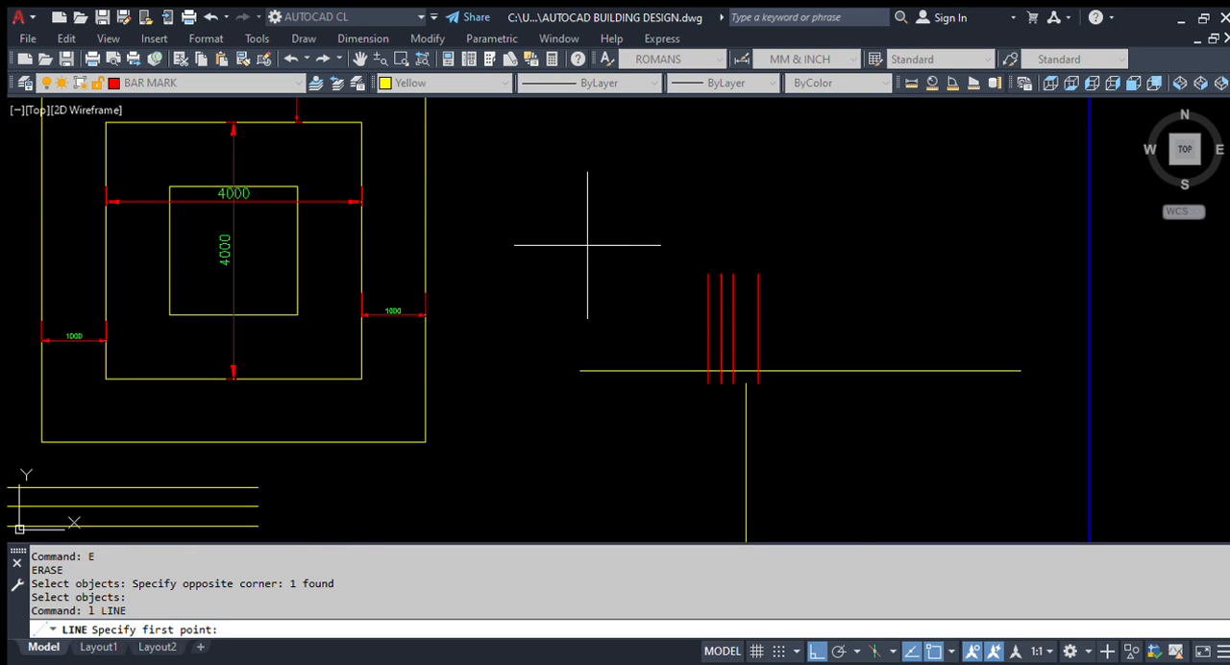
pyautogui.scroll(-2, 646, 248)
pyautogui.scroll(2, 576, 183)
pyautogui.click(623, 124)
pyautogui.click(661, 365)
pyautogui.press('Escape')
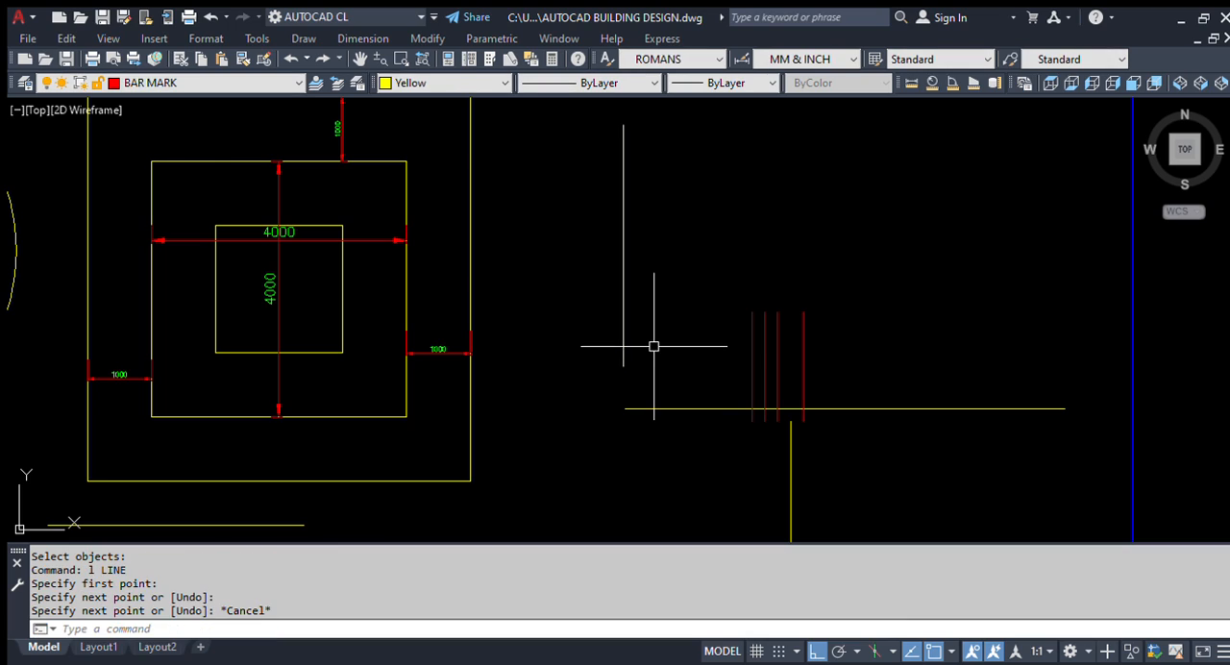
# Step: Offset the new vertical line at 500 spacing, making three copies to the right and one to the left
pyautogui.write('o')
pyautogui.press('space')
pyautogui.write('5')
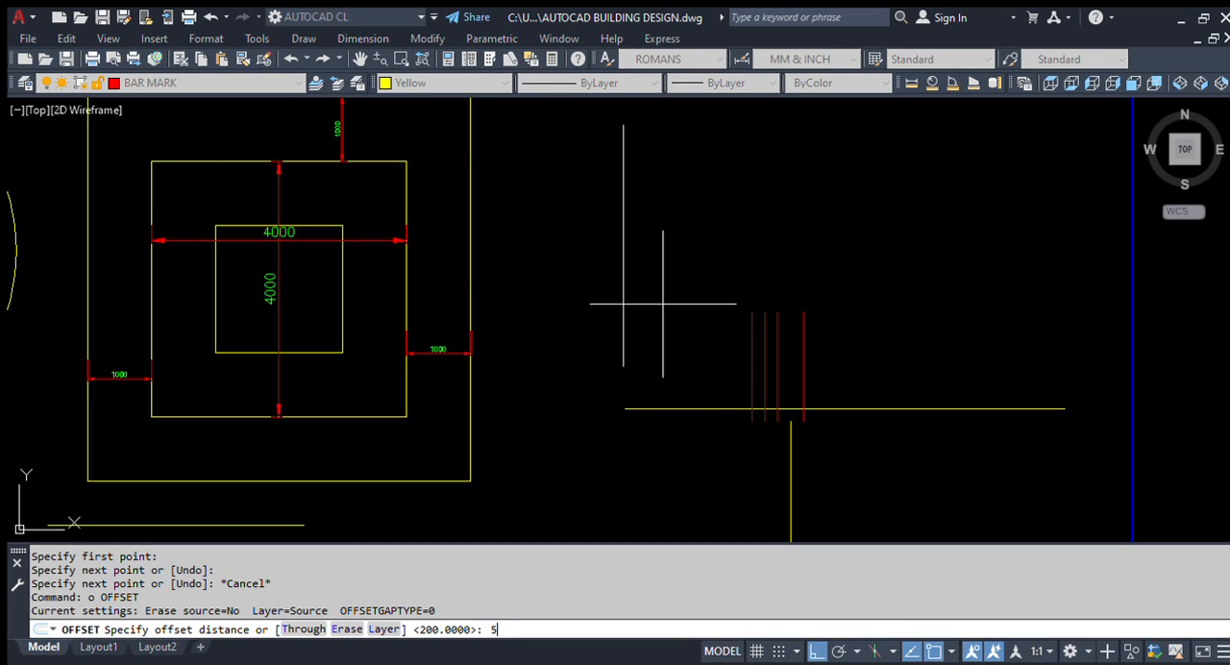
pyautogui.write('00')
pyautogui.press('space')
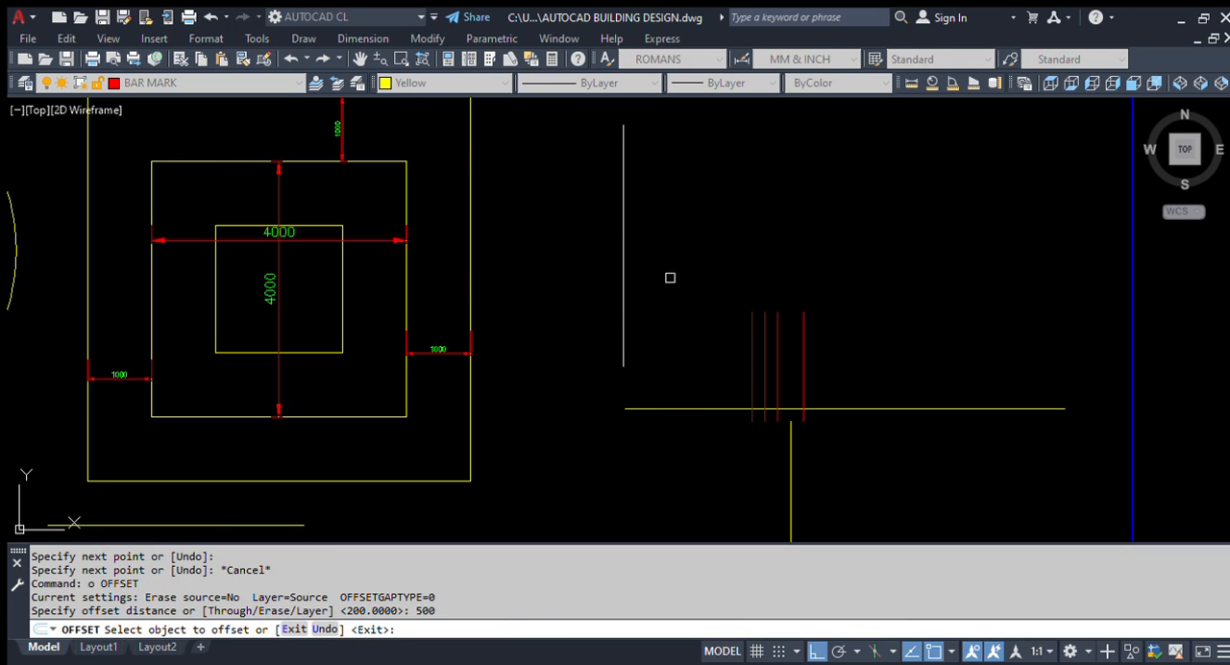
pyautogui.click(626, 206)
pyautogui.click(756, 239)
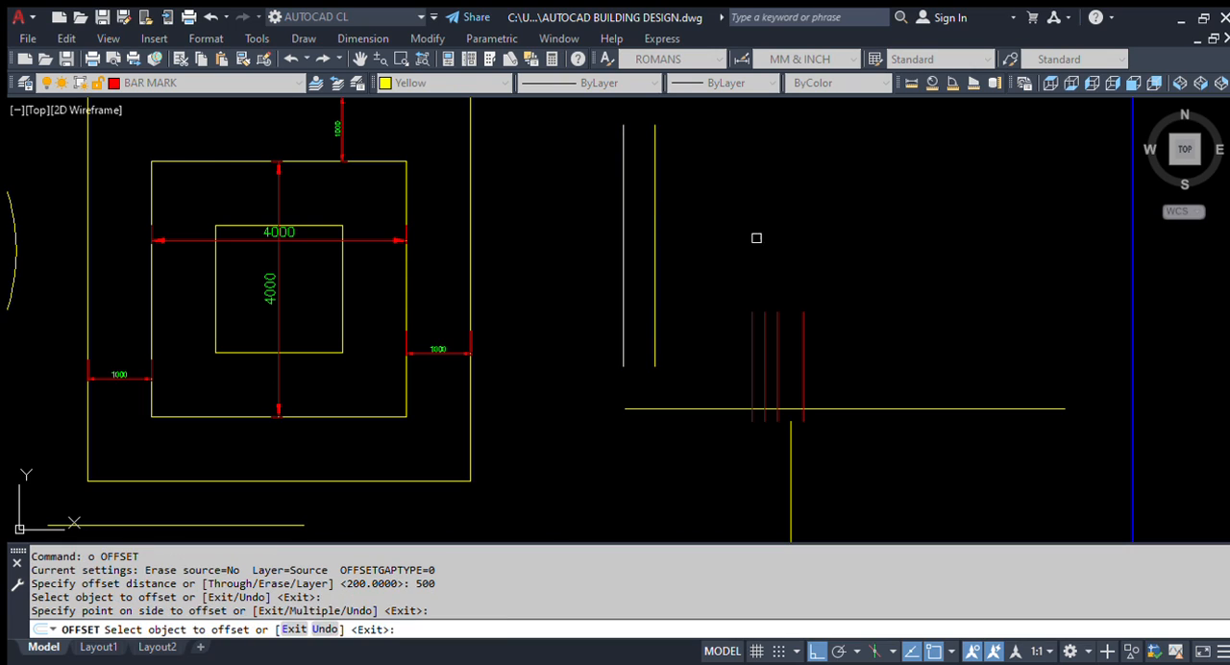
pyautogui.click(656, 197)
pyautogui.click(794, 213)
pyautogui.click(686, 213)
pyautogui.click(785, 212)
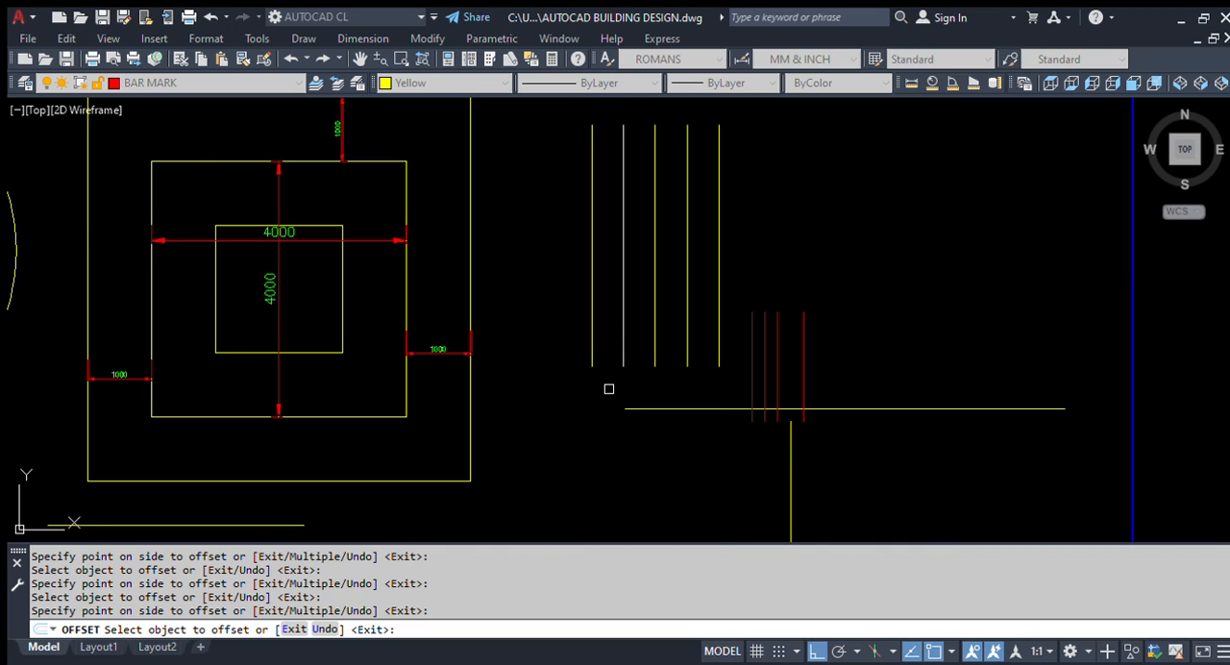
# Step: Offset the leftmost of the new vertical lines by 500 to its left and end the Offset command
pyautogui.moveTo(606, 387); pyautogui.dragTo(630, 493, button='middle')
pyautogui.click(608, 253)
pyautogui.click(577, 286)
pyautogui.click(613, 275)
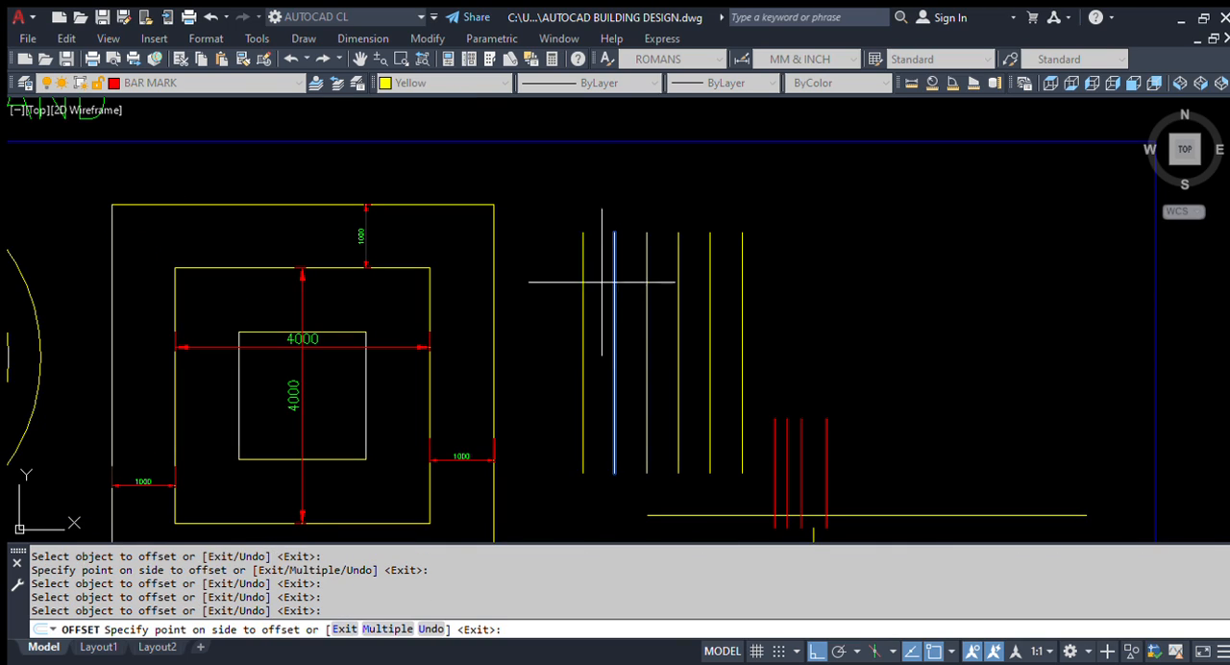
pyautogui.click(585, 293)
pyautogui.press('Escape')
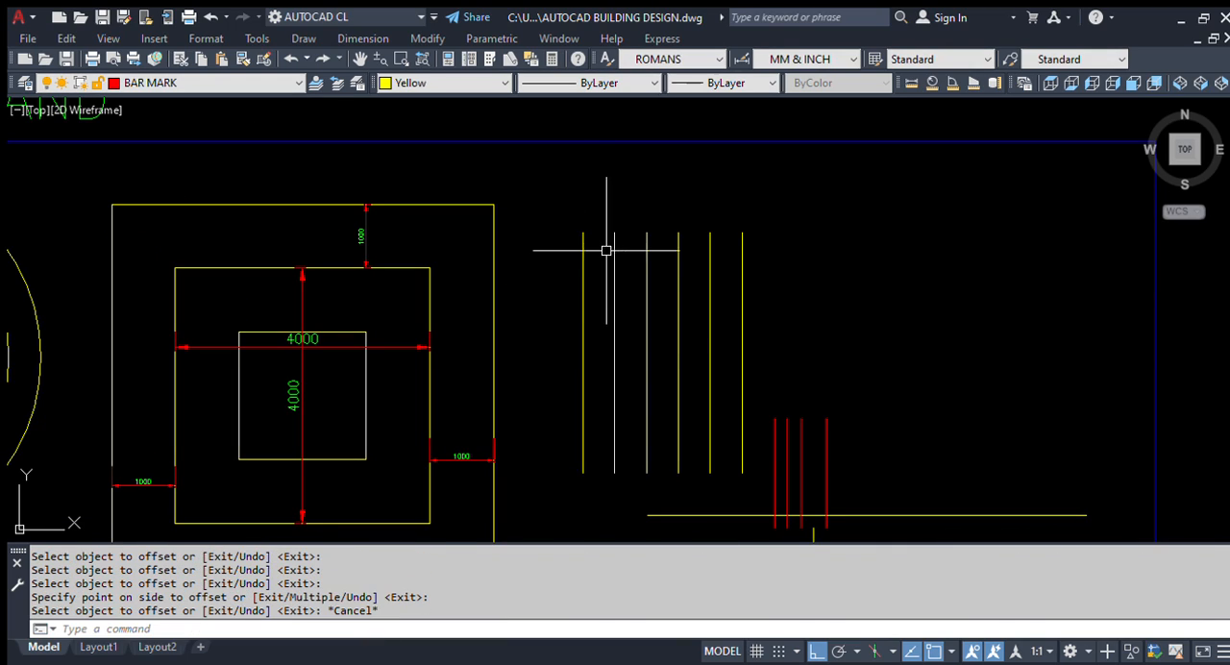
pyautogui.scroll(-2, 698, 248)
pyautogui.scroll(2, 813, 426)
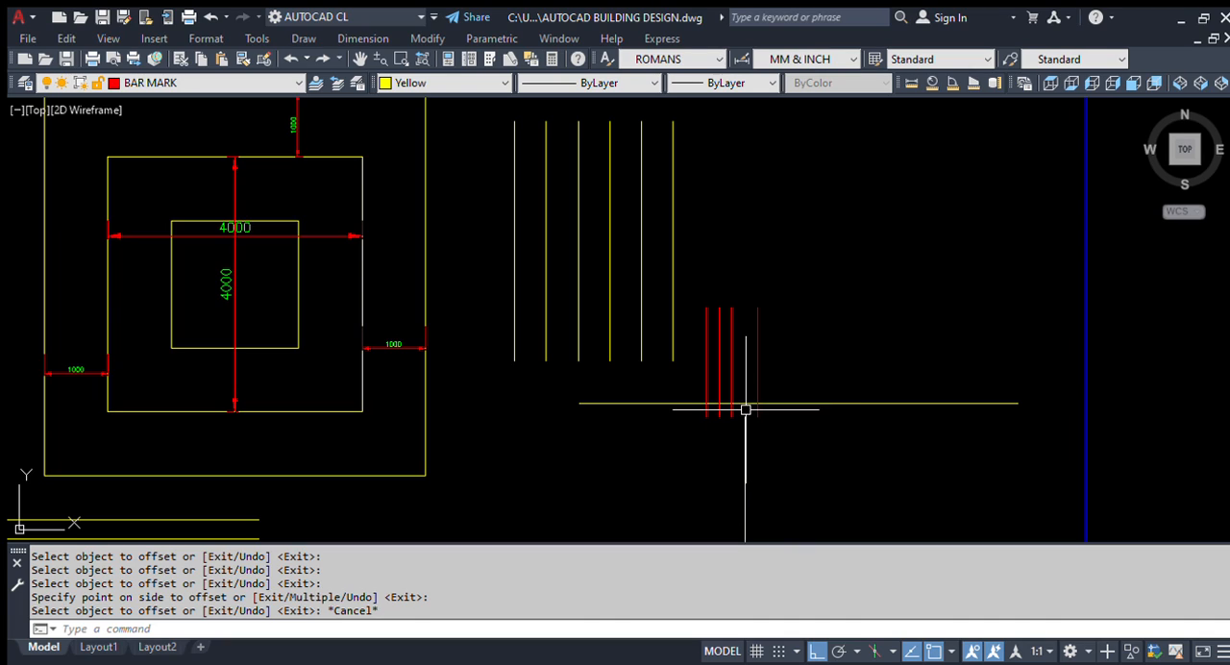
pyautogui.scroll(2, 758, 400)
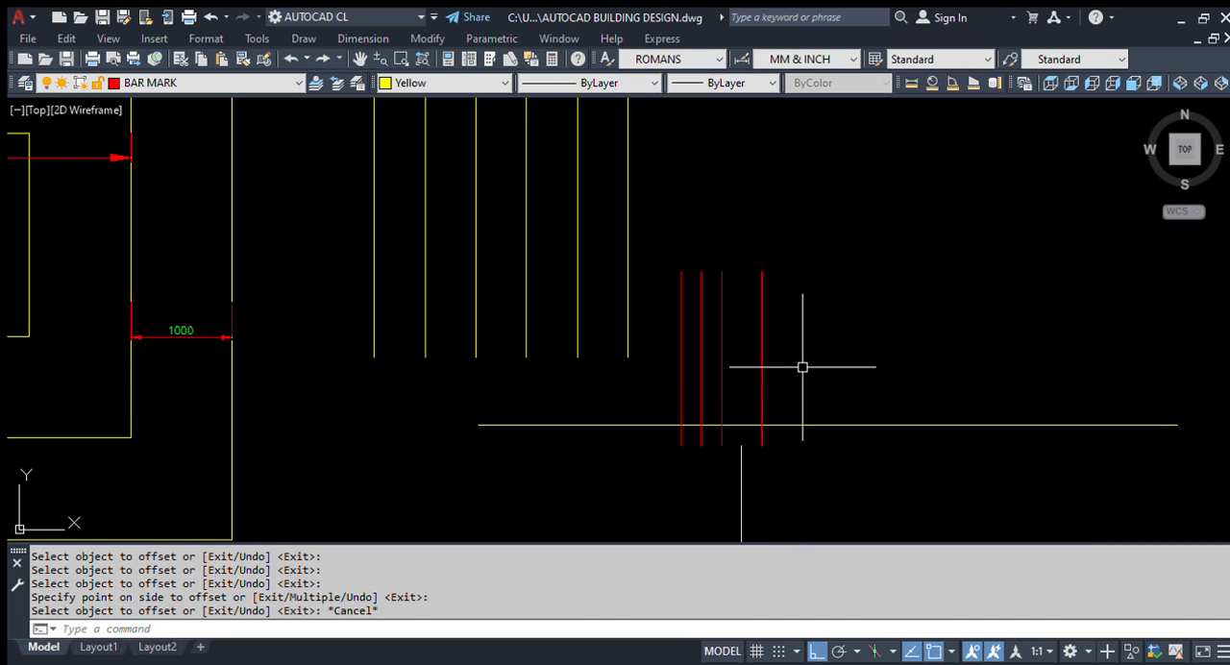
pyautogui.write('l')
pyautogui.press('Return')
pyautogui.click(878, 231)
pyautogui.press('Return')
pyautogui.press('Escape')
# Step: Draw a vertical line to the right of the red lines, crossing the horizontal yellow line
pyautogui.write('l')
pyautogui.press('Return')
pyautogui.click(896, 253)
pyautogui.click(943, 466)
pyautogui.press('Return')
pyautogui.press('Escape')
# Step: Copy the new vertical line from its upper endpoint to make five unevenly spaced copies on its right
pyautogui.scroll(2, 874, 340)
pyautogui.write('co')
pyautogui.press('Return')
pyautogui.click(948, 311)
pyautogui.click(797, 343)
pyautogui.scroll(-2, 796, 343)
pyautogui.press('Return')
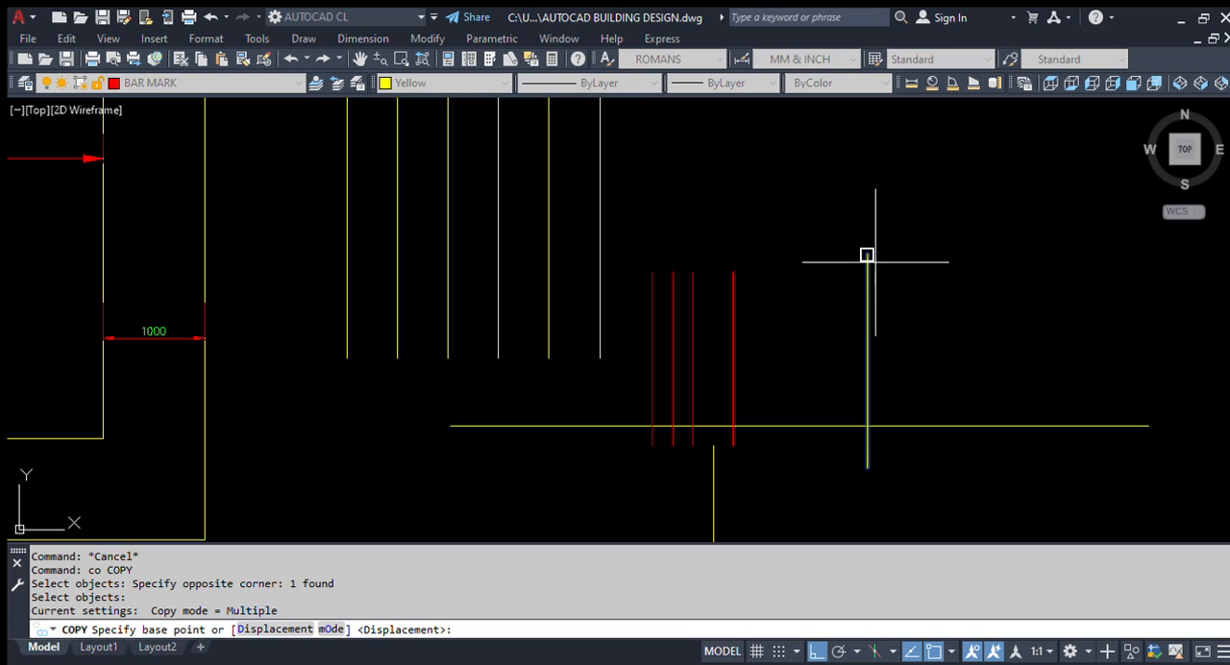
pyautogui.click(867, 254)
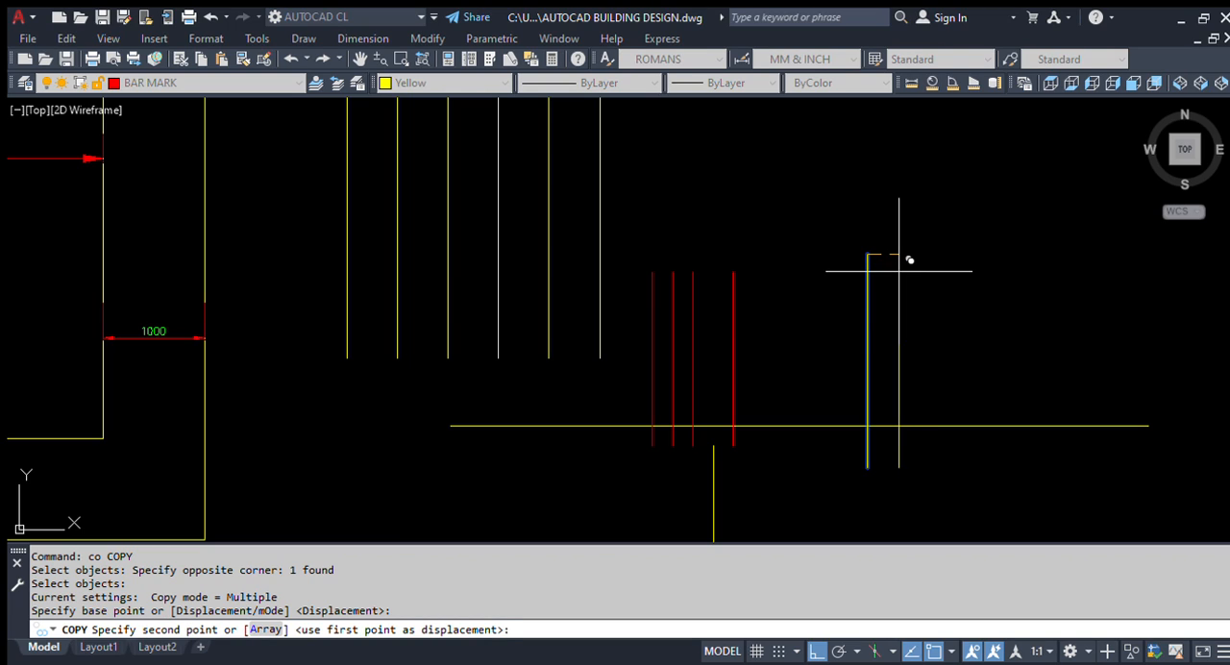
pyautogui.click(900, 271)
pyautogui.click(934, 272)
pyautogui.click(1080, 274)
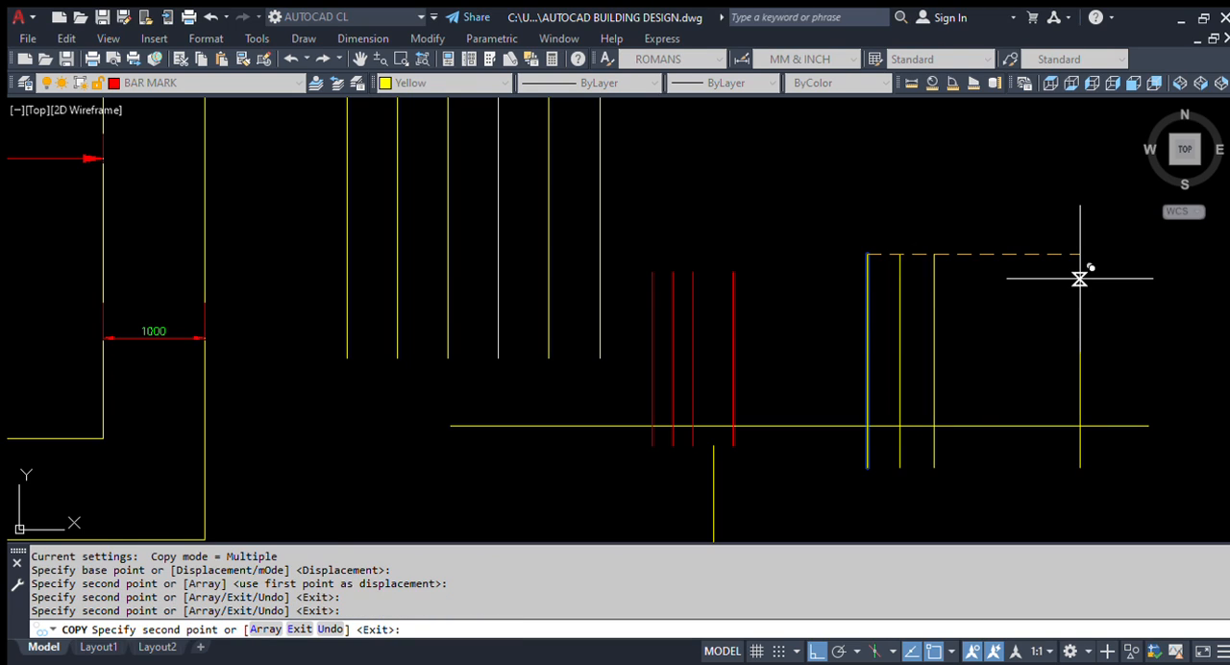
pyautogui.click(1011, 273)
pyautogui.click(974, 278)
pyautogui.press('Return')
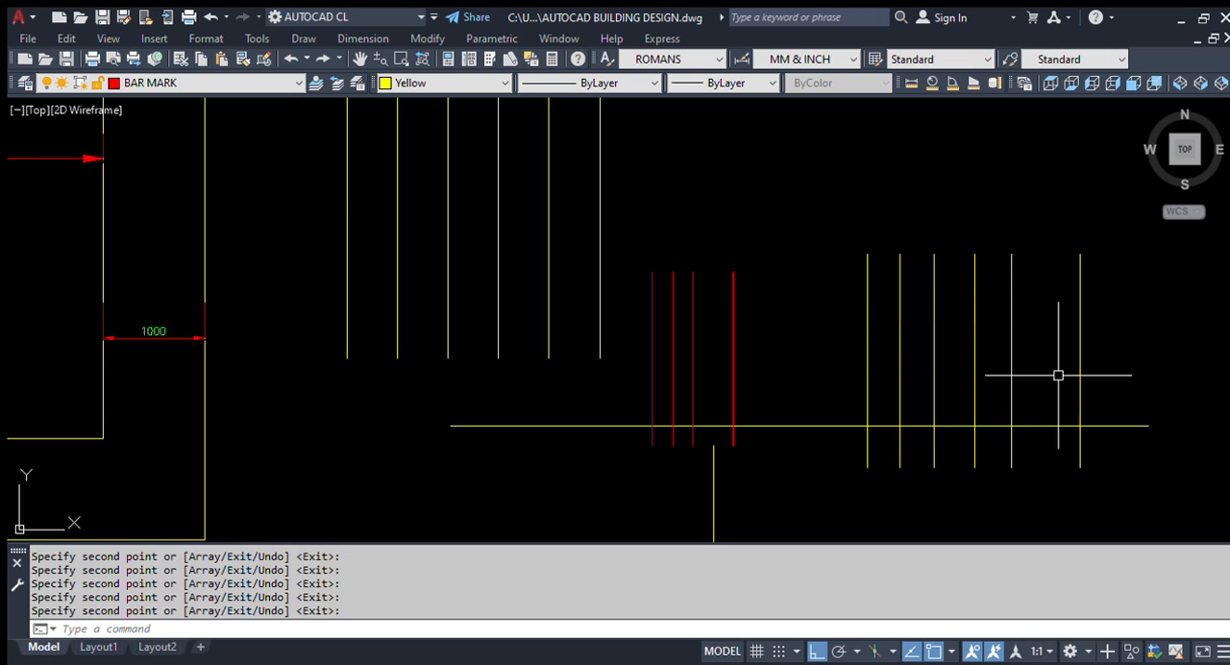
# Step: Examine the full set of practice shapes, including the lift pit plan and its wall section
pyautogui.scroll(-2, 747, 347)
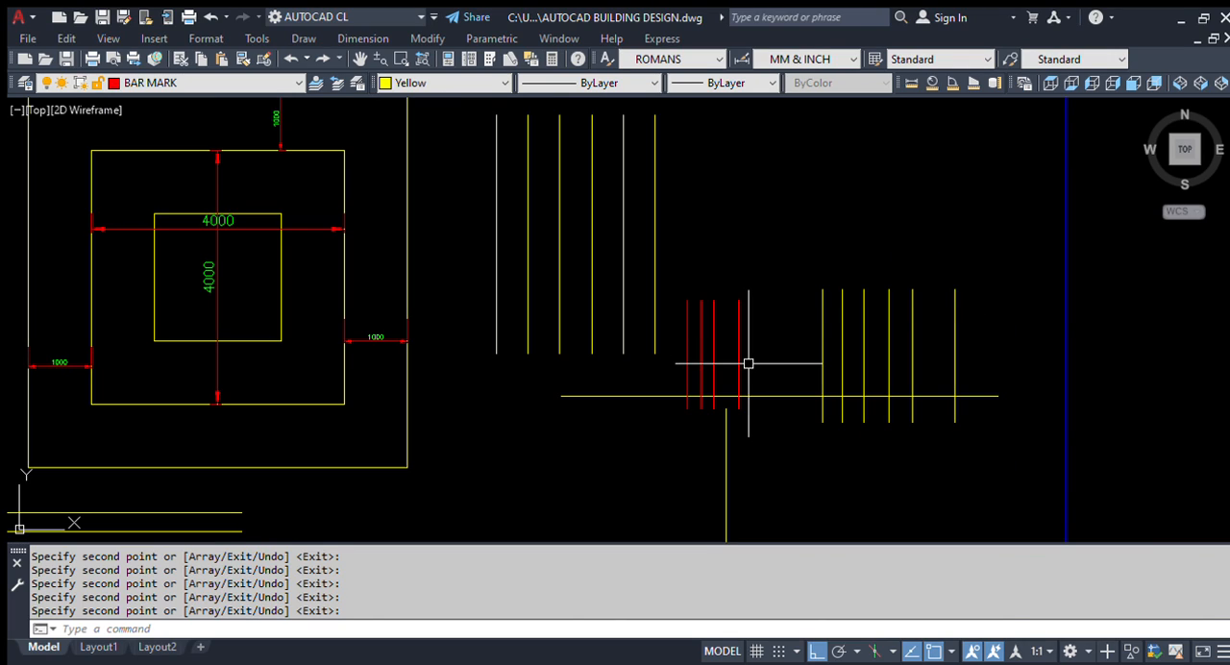
pyautogui.scroll(-2, 686, 337)
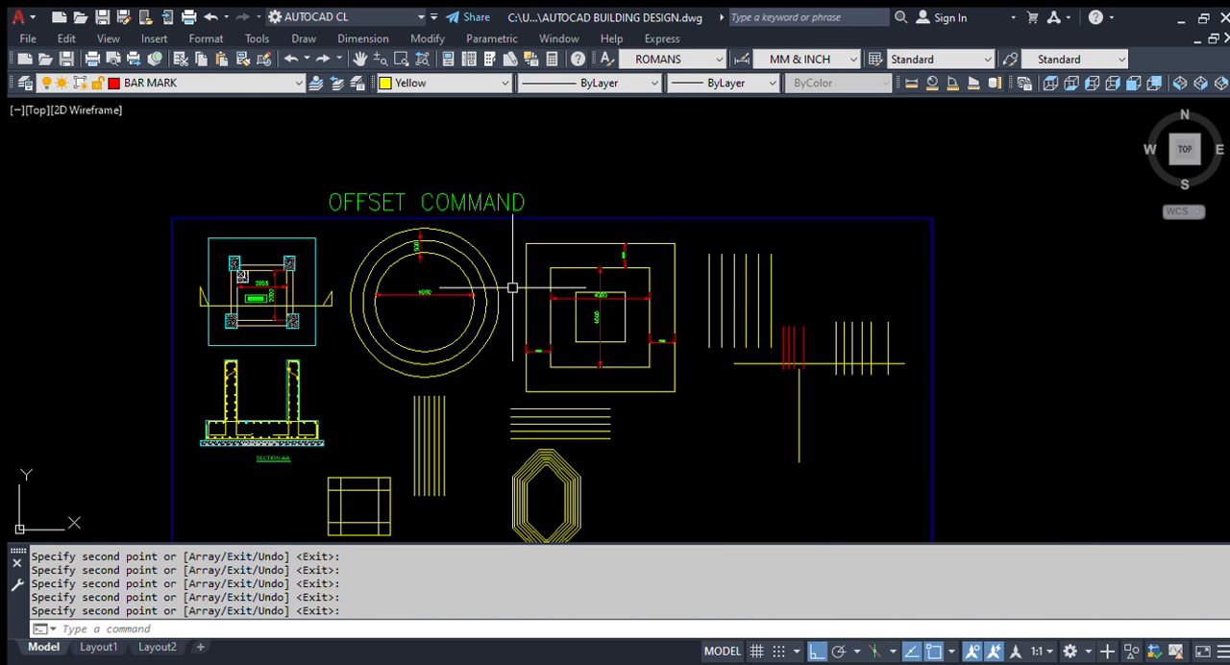
pyautogui.moveTo(584, 458); pyautogui.dragTo(551, 380, button='middle')
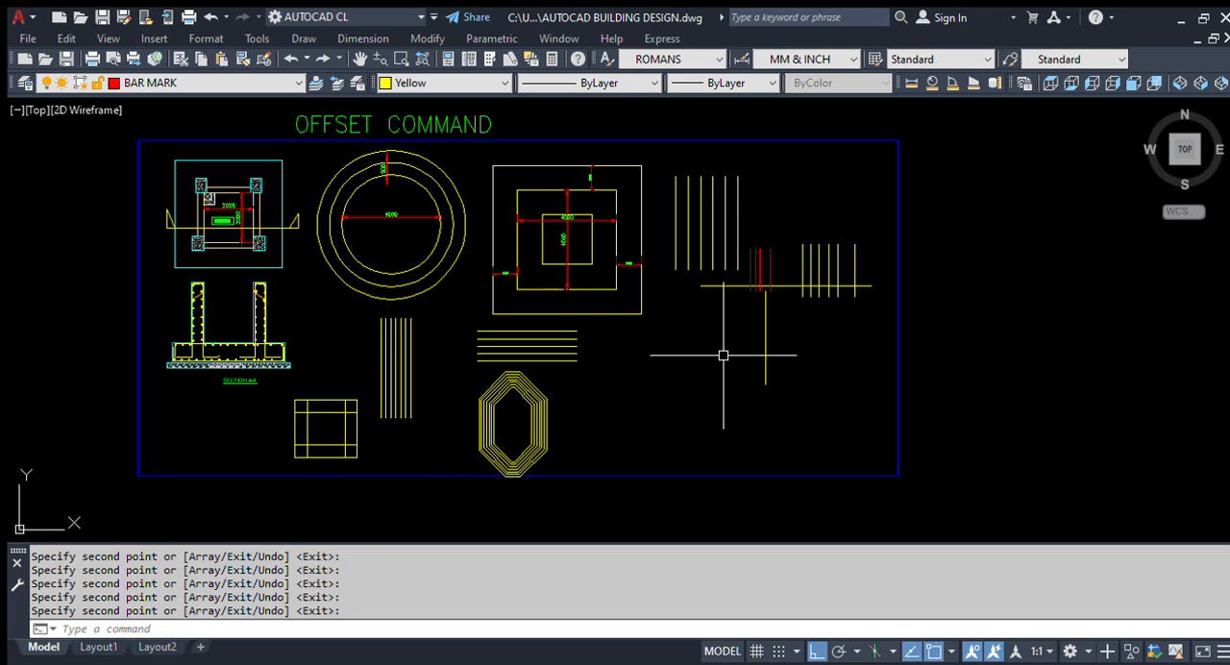
pyautogui.moveTo(260, 306)
pyautogui.mouseDown(button='middle')
pyautogui.moveTo(387, 369)
pyautogui.moveTo(404, 323)
pyautogui.mouseUp(button='middle')
pyautogui.scroll(4, 246, 164)
pyautogui.moveTo(484, 432); pyautogui.dragTo(410, 305, button='middle')
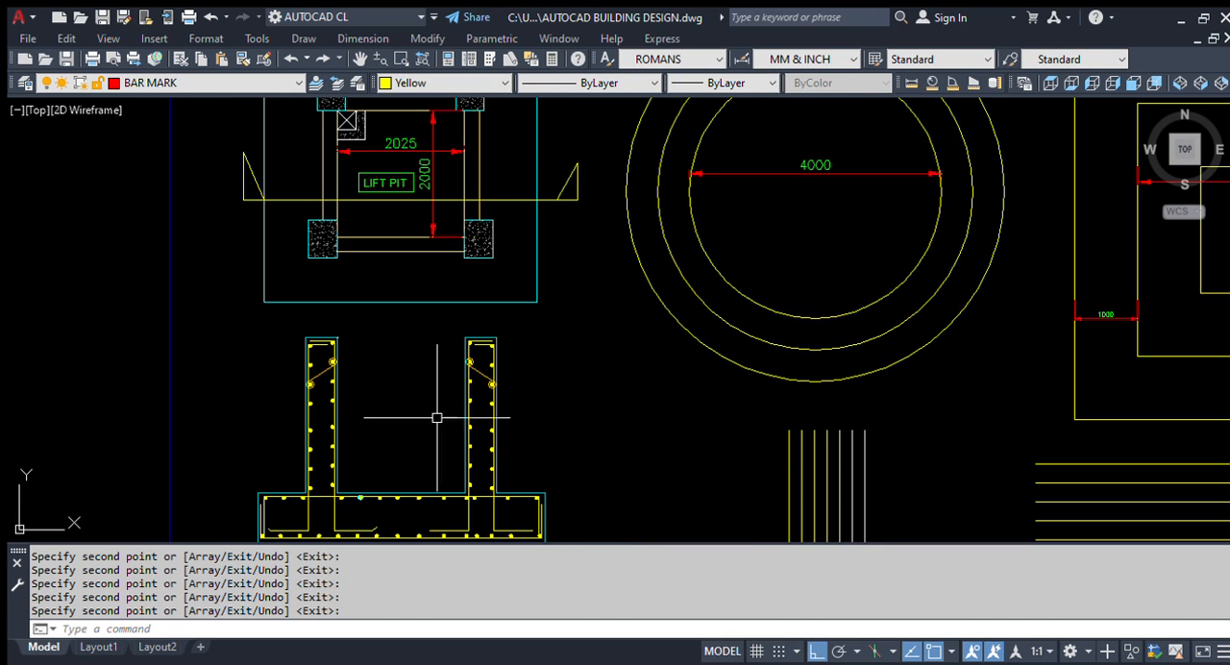
pyautogui.scroll(-2, 433, 319)
pyautogui.scroll(3, 375, 217)
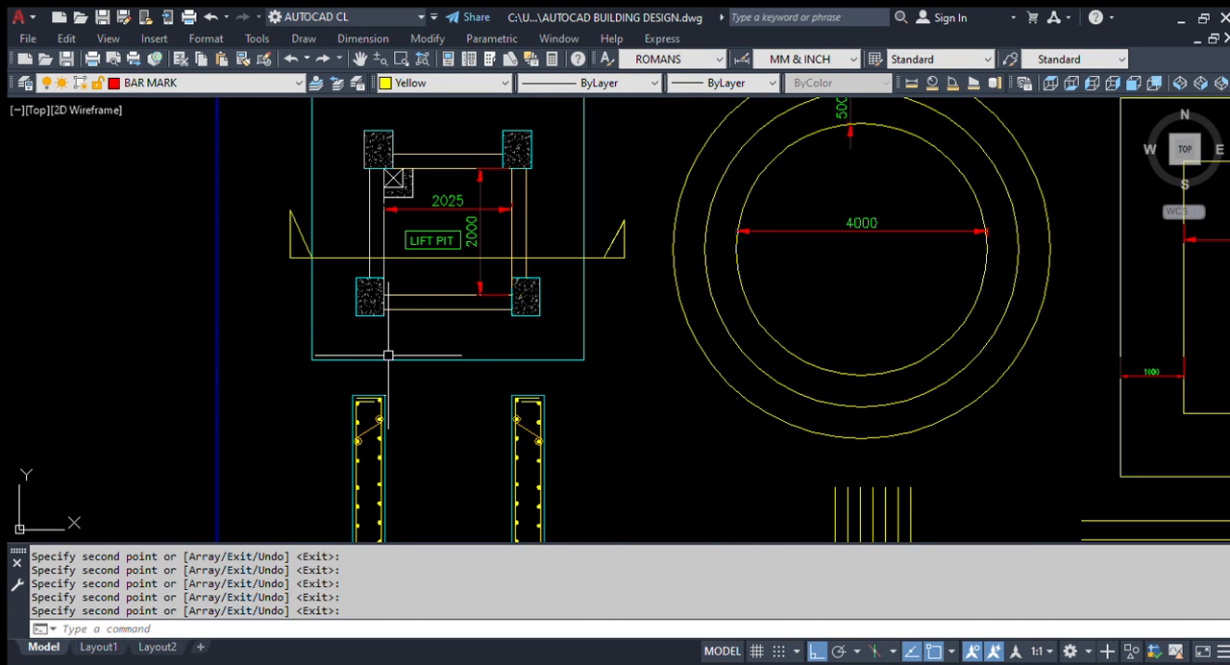
pyautogui.scroll(-2, 305, 284)
pyautogui.scroll(1, 394, 241)
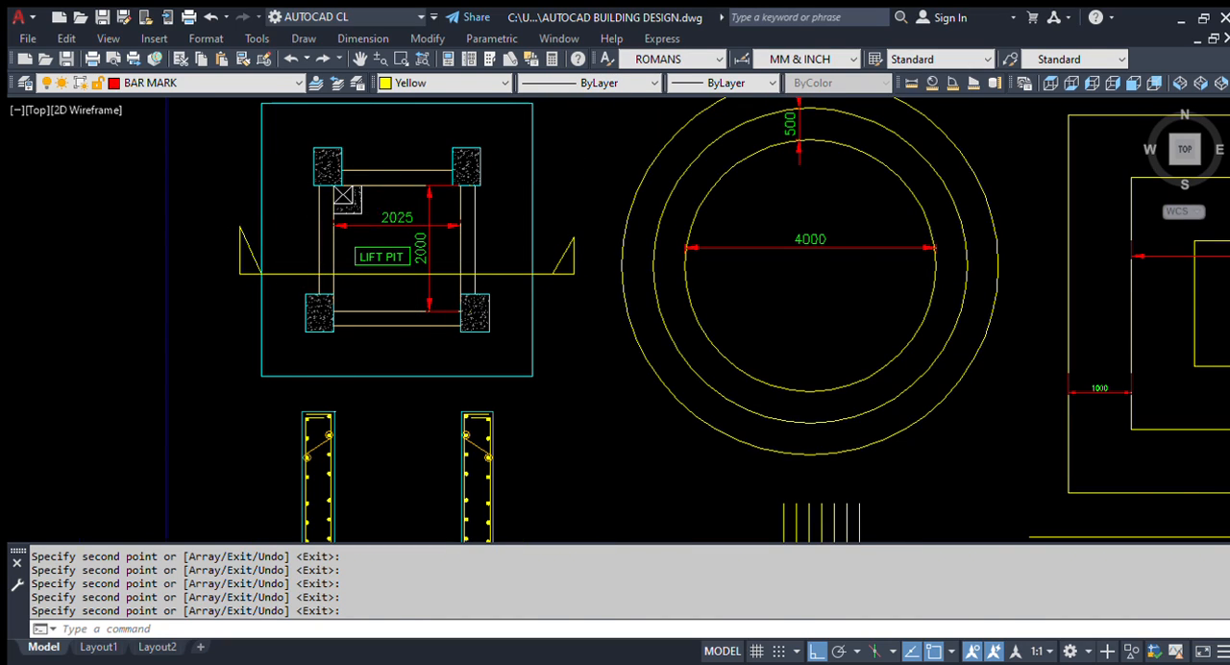
# Step: Select the columns around the lift pit in the plan and clear the selection
pyautogui.scroll(2, 314, 190)
pyautogui.click(370, 137)
pyautogui.click(330, 139)
pyautogui.click(616, 138)
pyautogui.click(500, 145)
pyautogui.scroll(2, 595, 413)
pyautogui.click(641, 363)
pyautogui.click(578, 412)
pyautogui.click(188, 434)
pyautogui.click(162, 413)
pyautogui.scroll(-4, 393, 344)
pyautogui.press('Escape')
# Step: Select the outer cyan rectangle around the lift pit and clear the selection
pyautogui.scroll(2, 242, 248)
pyautogui.click(287, 245)
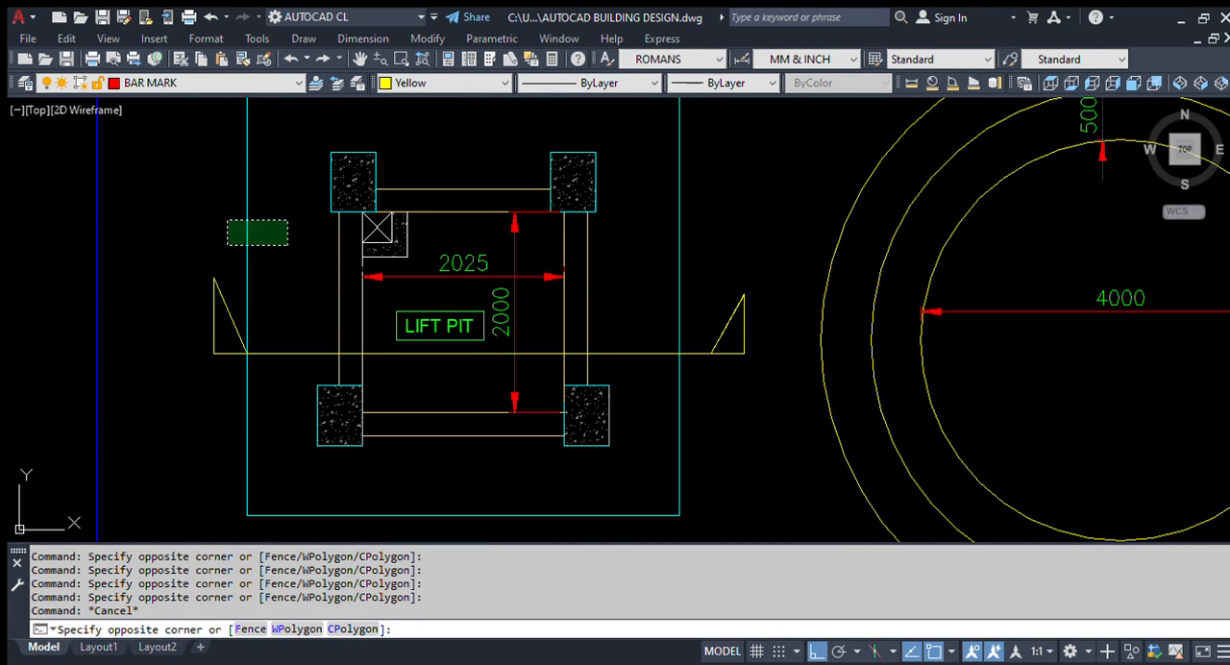
pyautogui.click(225, 220)
pyautogui.scroll(-2, 321, 258)
pyautogui.press('Escape')
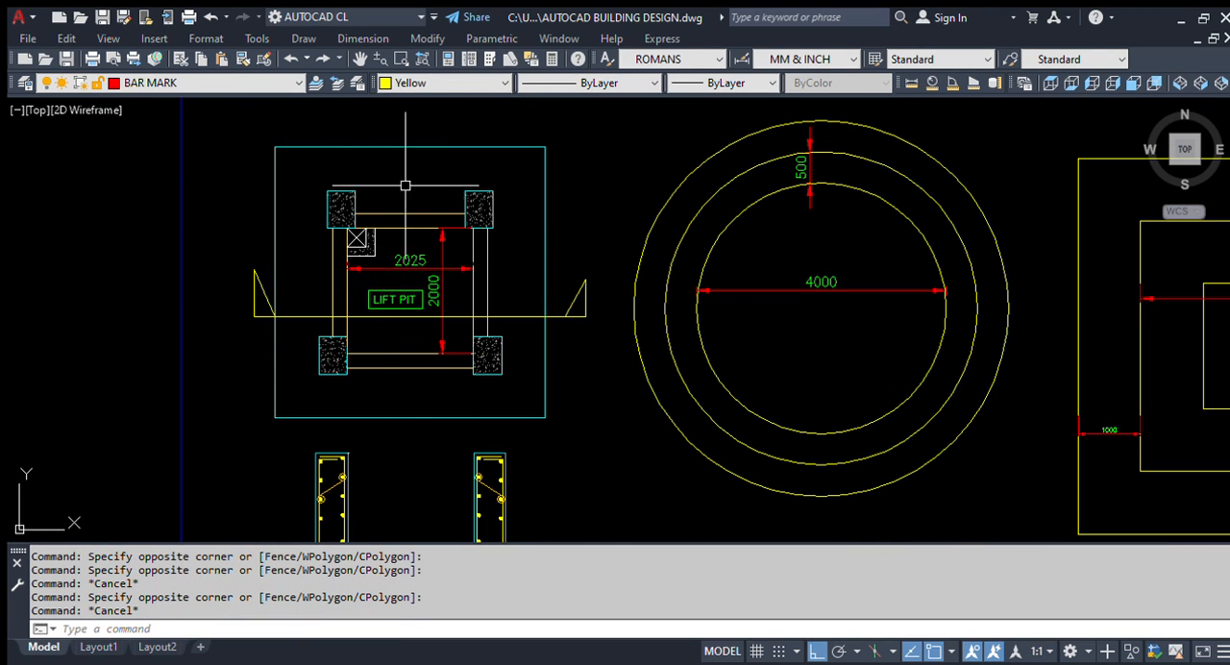
# Step: Add a vertical linear dimension from the outer cyan rectangle's upper edge to the lift pit's upper outer wall line
pyautogui.scroll(-3, 405, 186)
pyautogui.scroll(3, 360, 157)
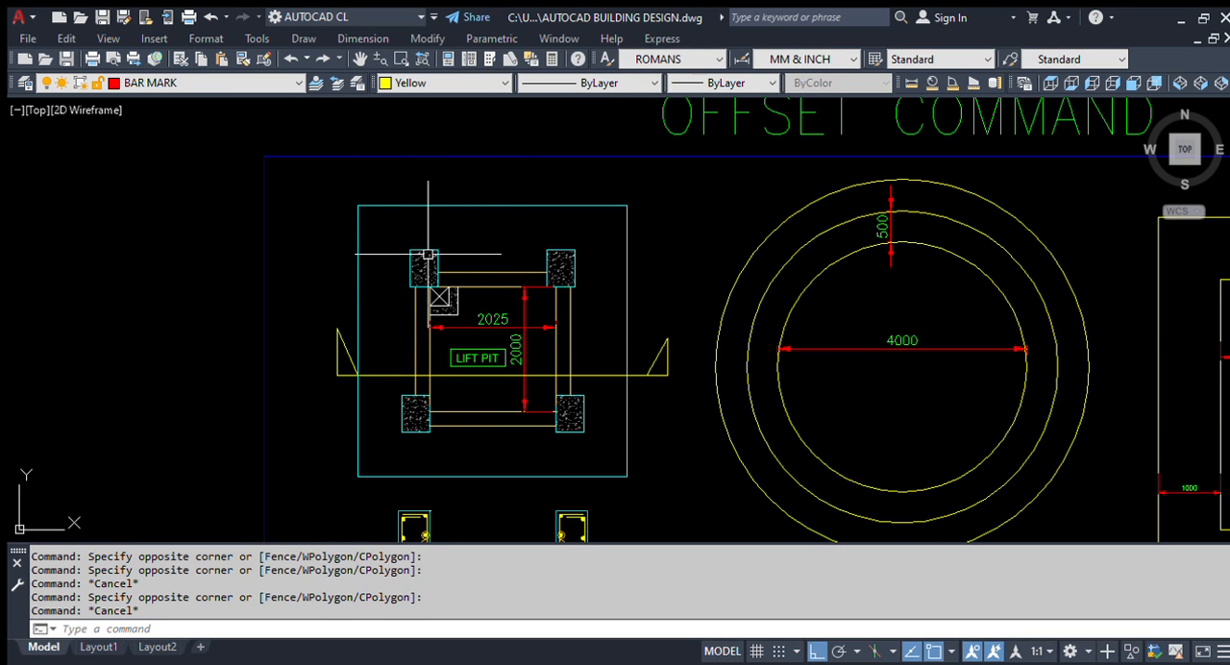
pyautogui.scroll(1, 359, 187)
pyautogui.scroll(-3, 299, 179)
pyautogui.scroll(2, 296, 189)
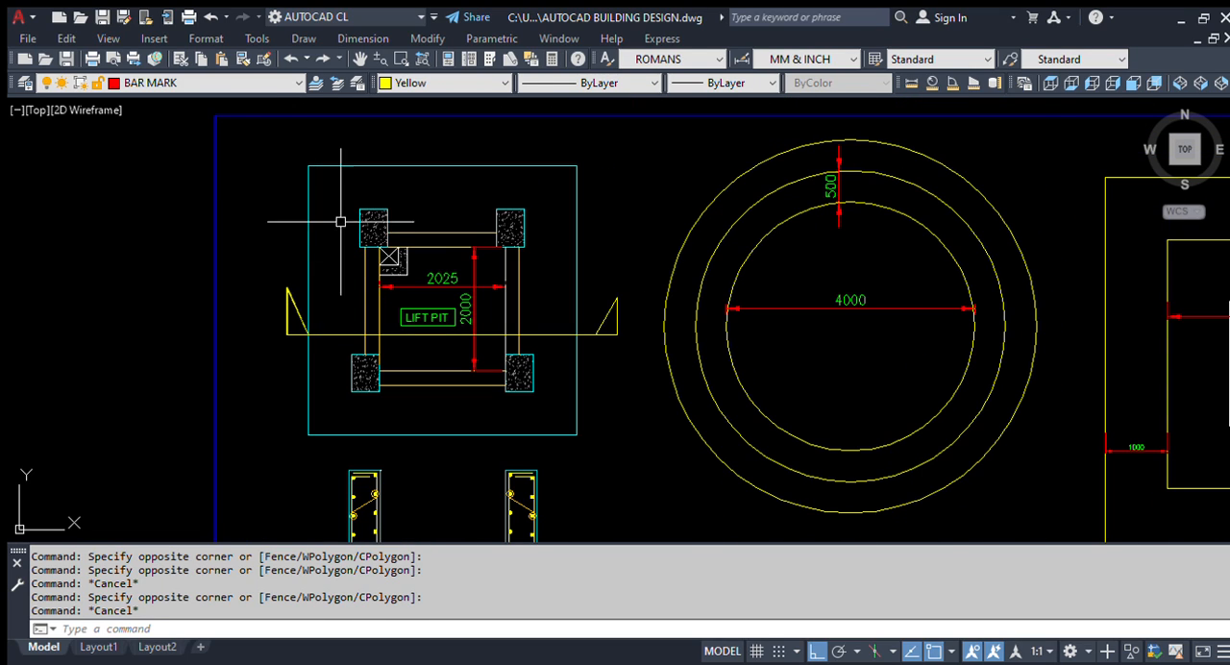
pyautogui.scroll(2, 302, 197)
pyautogui.write('dli')
pyautogui.press('Return')
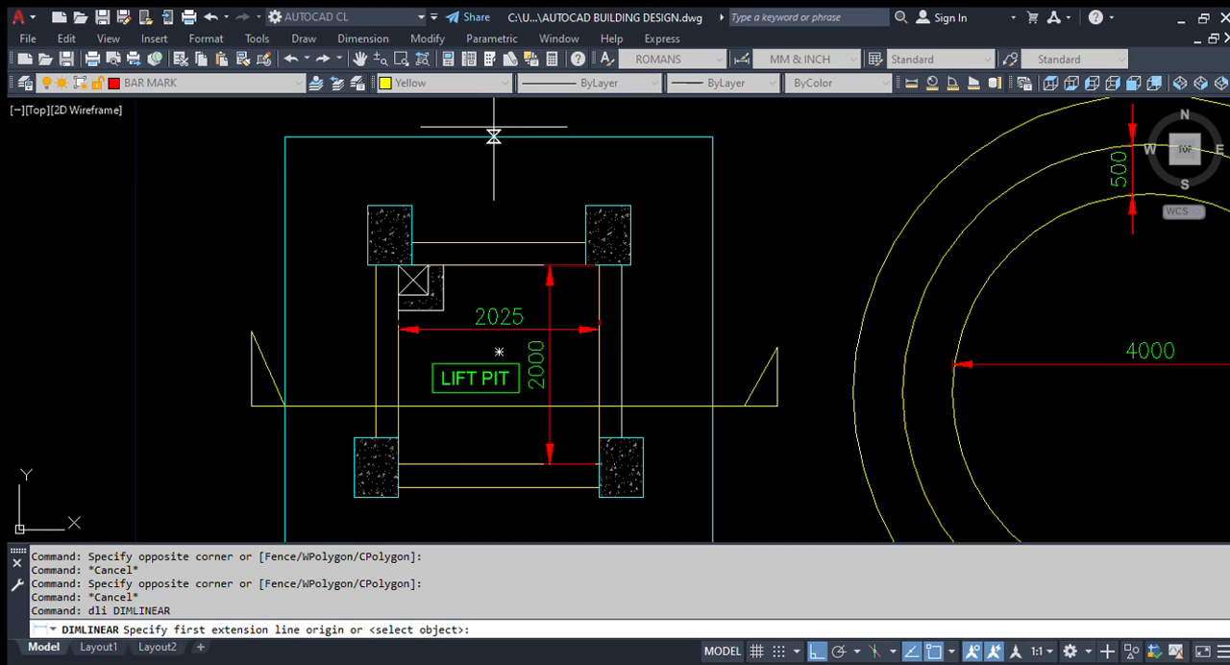
pyautogui.click(499, 266)
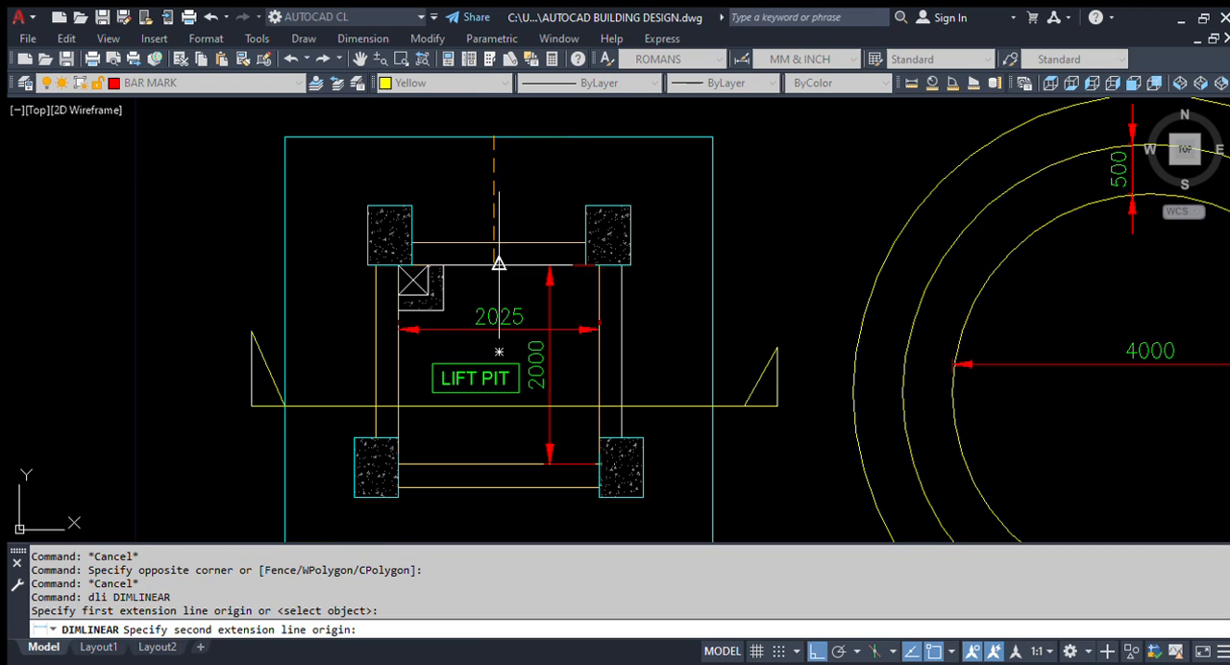
pyautogui.click(472, 201)
pyautogui.press('Escape')
# Step: Offset the outer cyan rectangle around the lift pit 70 inward
pyautogui.scroll(3, 516, 283)
pyautogui.scroll(4, 473, 137)
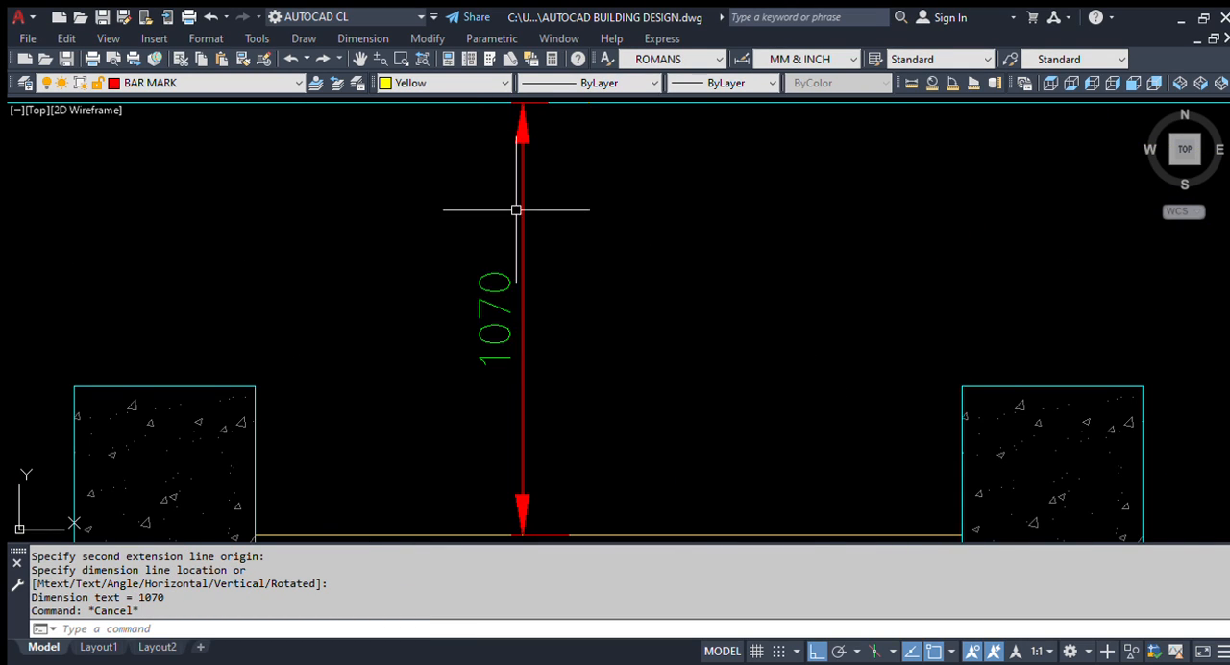
pyautogui.scroll(-4, 516, 206)
pyautogui.scroll(2, 522, 225)
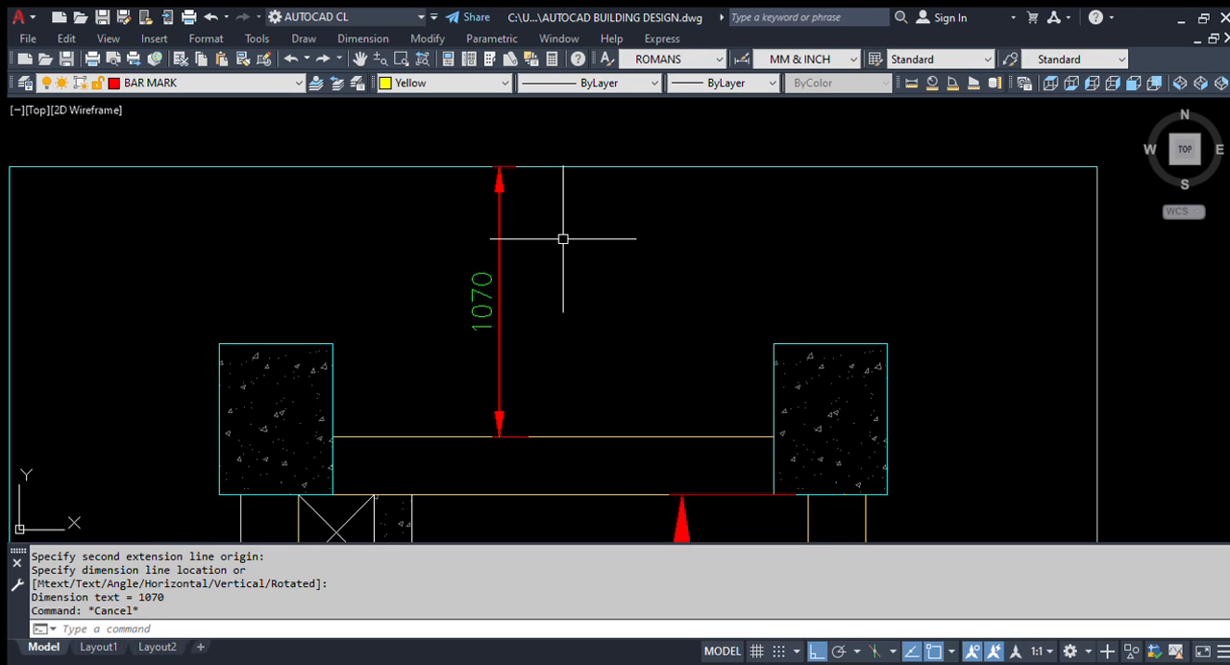
pyautogui.write('o')
pyautogui.press('Return')
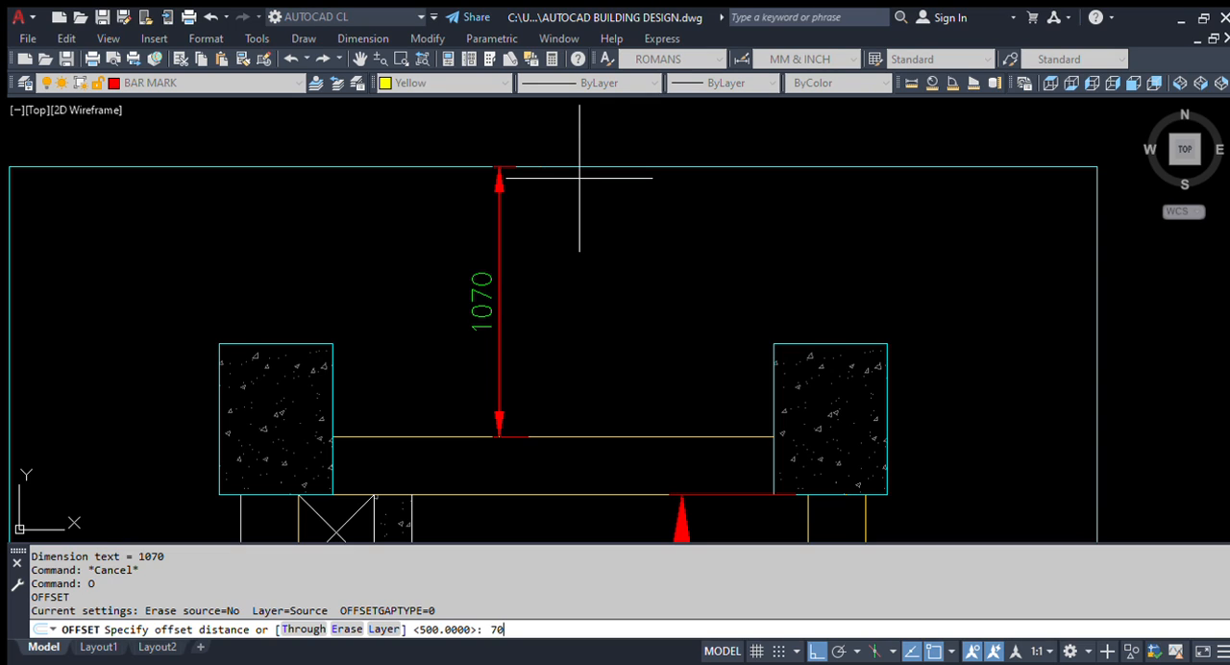
pyautogui.press('Return')
pyautogui.click(586, 165)
pyautogui.click(608, 282)
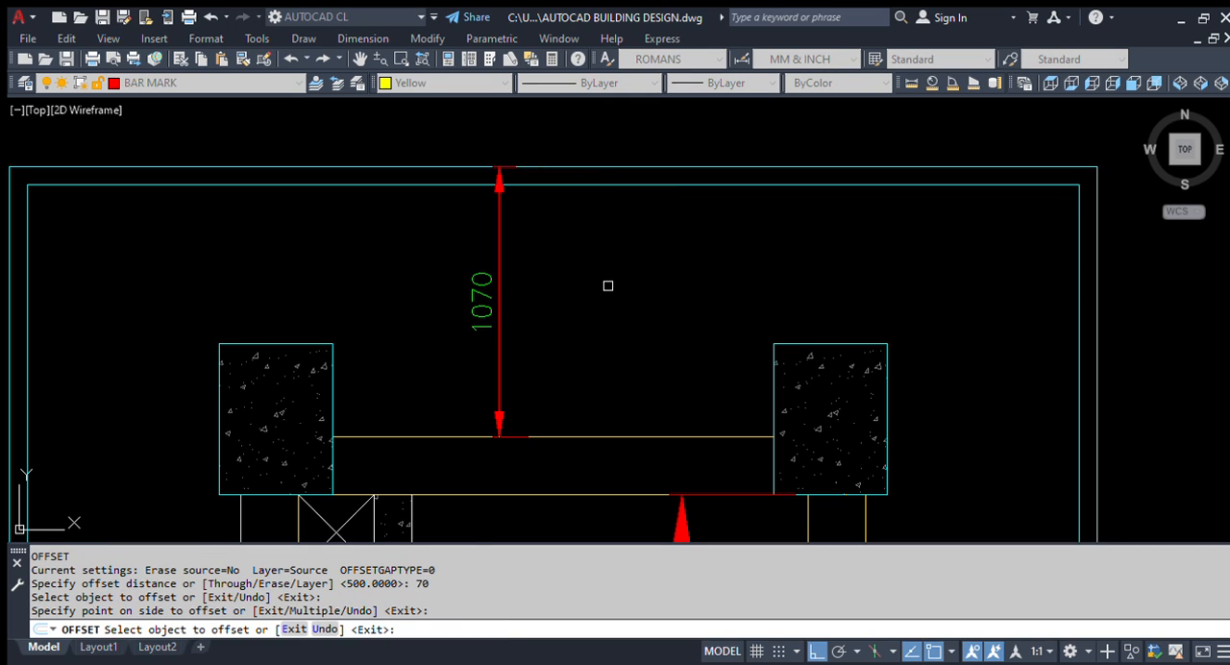
pyautogui.press('Escape')
# Step: Trim the vertical dimension back to the upper edge of the inner cyan rectangle
pyautogui.scroll(2, 551, 232)
pyautogui.write('tr')
pyautogui.press('Return')
pyautogui.click(551, 216)
pyautogui.click(531, 288)
pyautogui.click(517, 206)
pyautogui.press('Return')
pyautogui.click(508, 203)
pyautogui.press('Return')
# Step: Erase the original outer cyan rectangle around the lift pit
pyautogui.click(526, 194)
pyautogui.click(503, 157)
pyautogui.write('e')
pyautogui.press('Return')
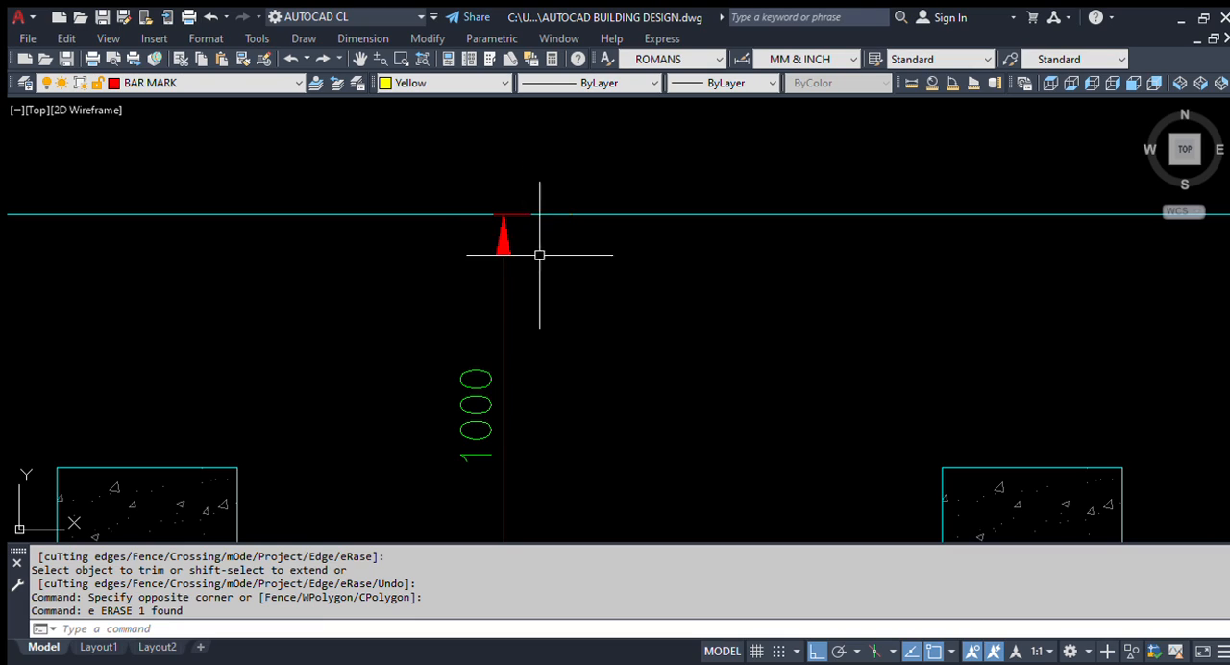
# Step: Erase the yellow bar line along the outer side of the left wall in the lift pit section
pyautogui.scroll(-5, 603, 206)
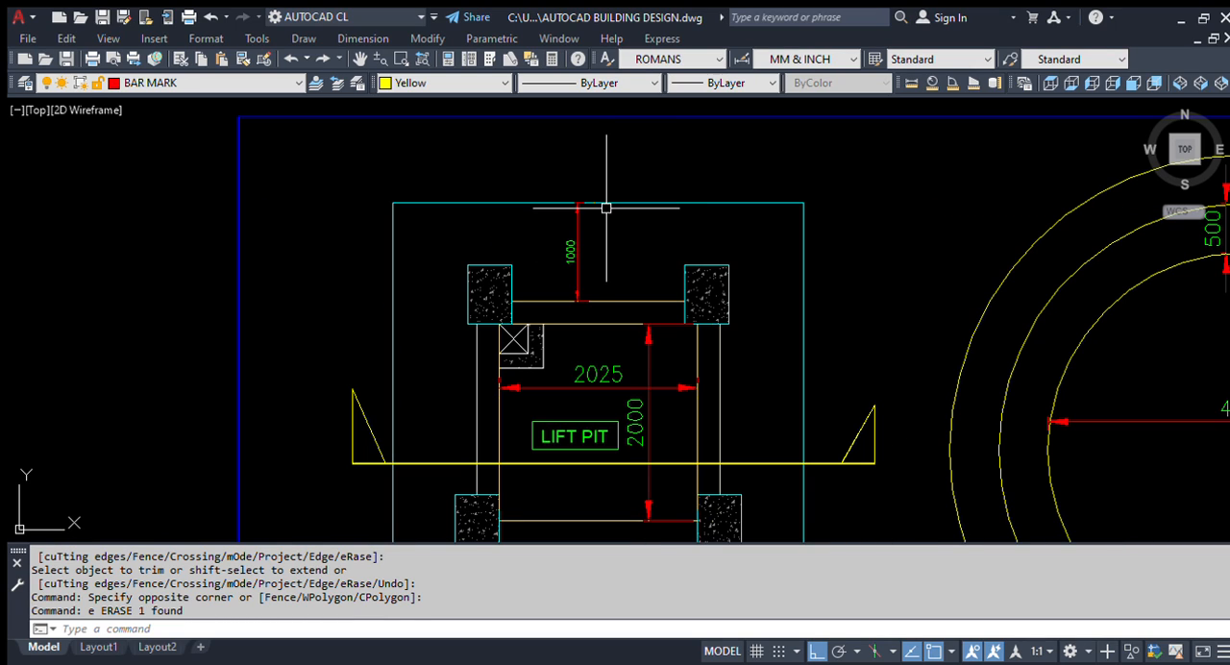
pyautogui.scroll(-2, 592, 241)
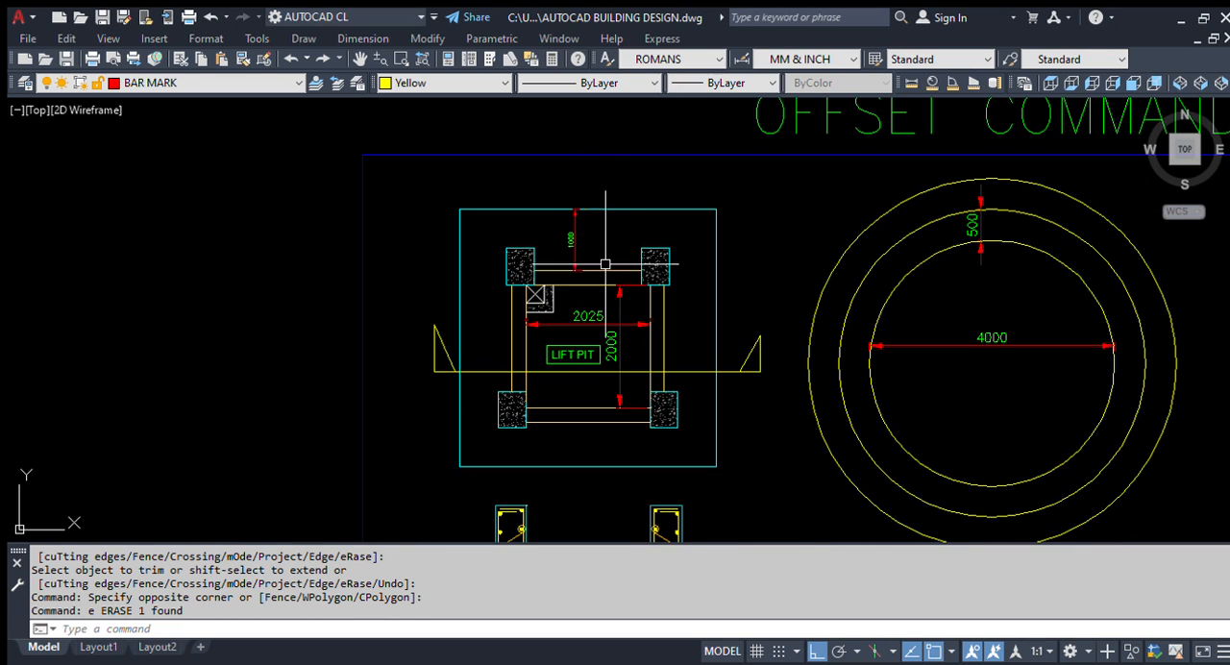
pyautogui.scroll(2, 563, 360)
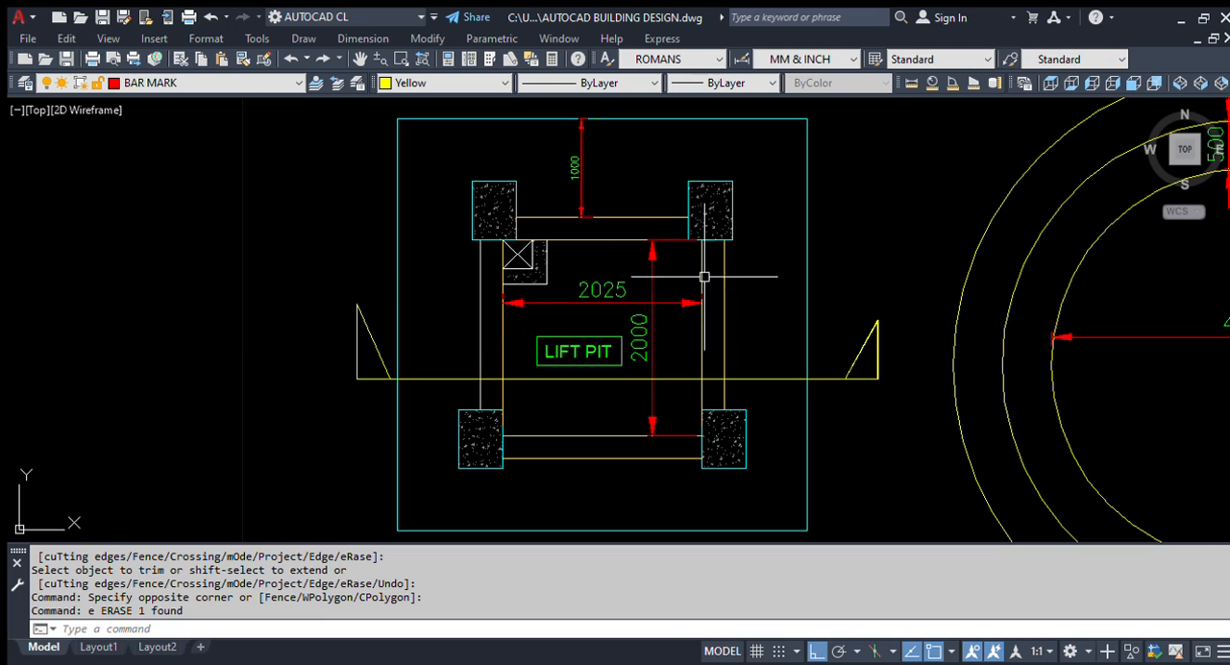
pyautogui.scroll(-3, 599, 413)
pyautogui.scroll(3, 488, 443)
pyautogui.scroll(4, 488, 443)
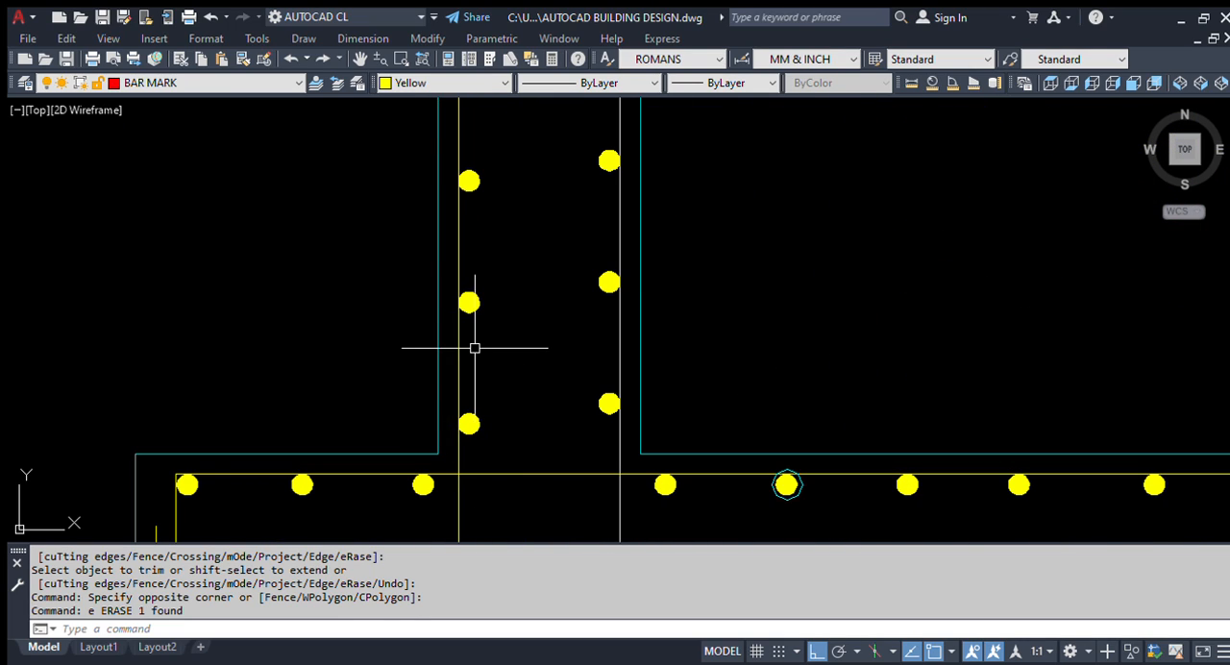
pyautogui.scroll(2, 468, 339)
pyautogui.click(463, 348)
pyautogui.click(462, 349)
pyautogui.click(446, 352)
pyautogui.click(462, 359)
pyautogui.write('e')
pyautogui.press('Return')
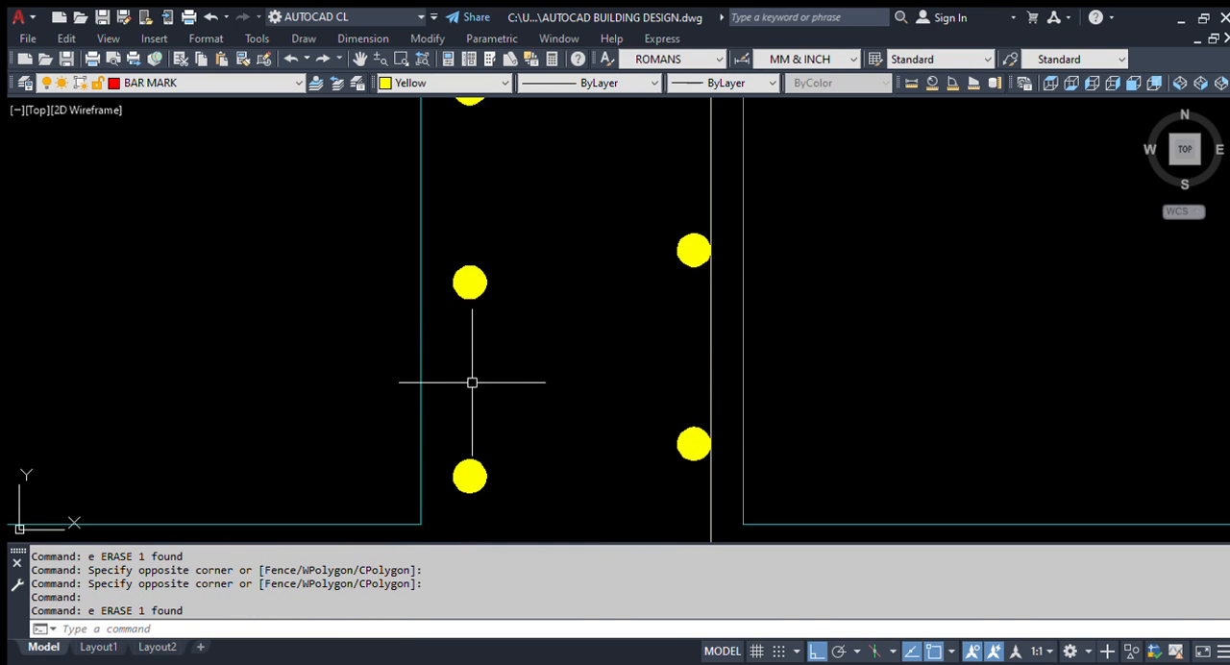
pyautogui.scroll(-3, 329, 337)
pyautogui.scroll(-3, 473, 384)
pyautogui.scroll(3, 337, 363)
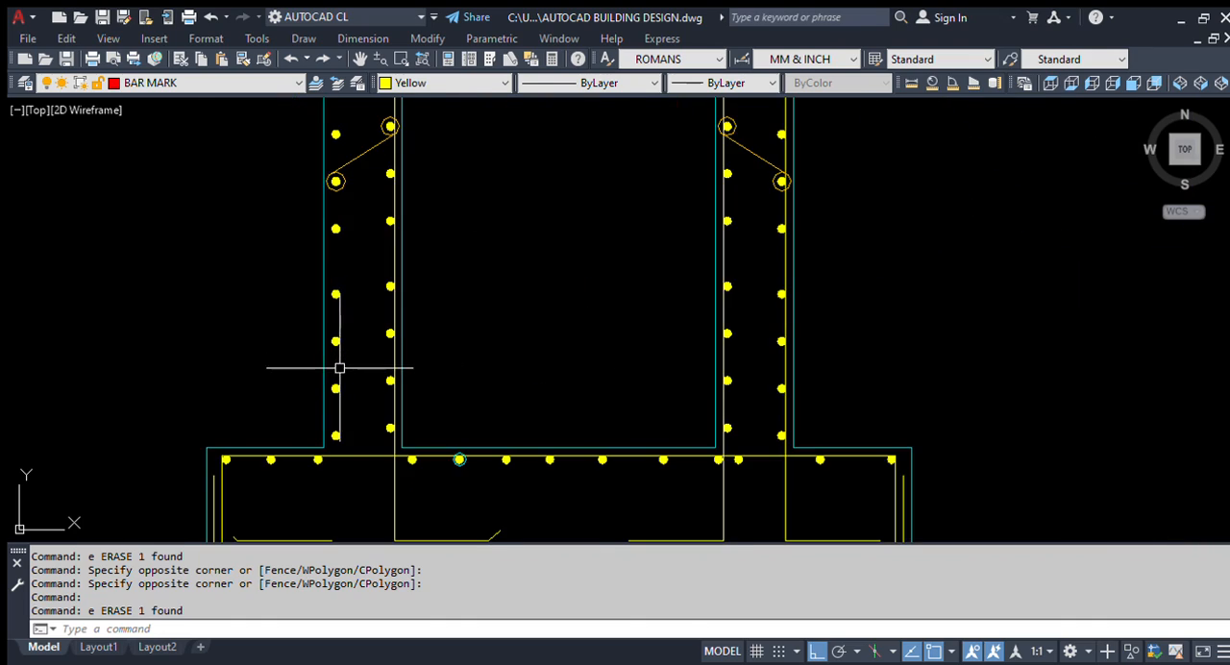
pyautogui.scroll(2, 371, 343)
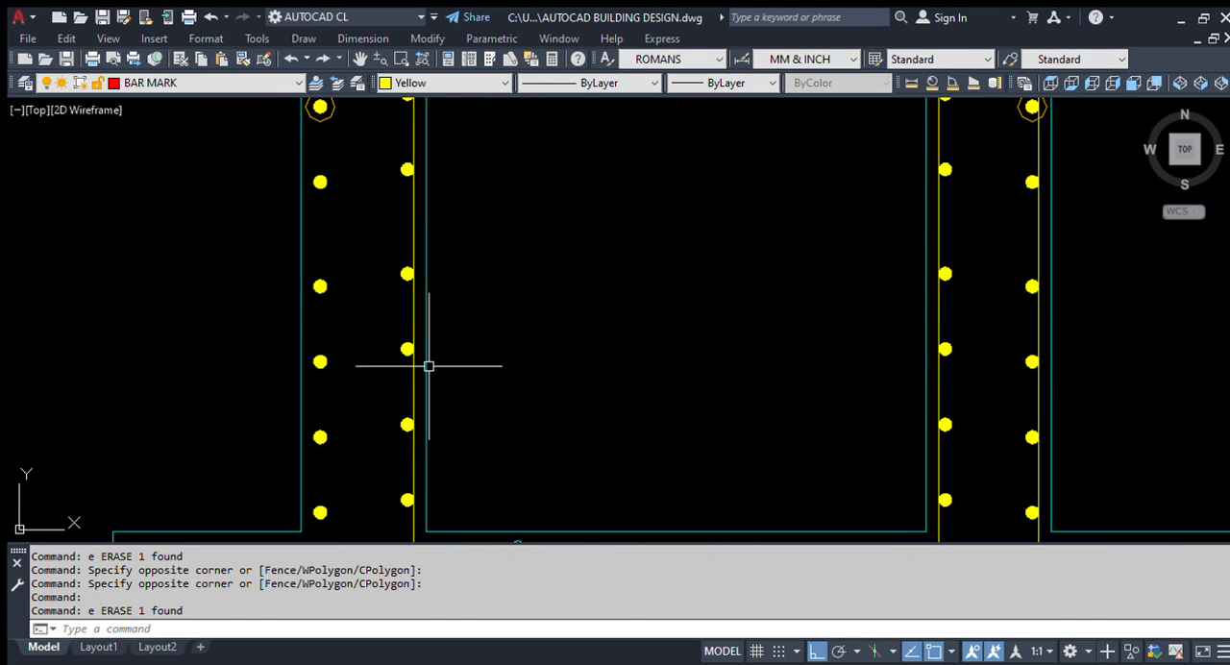
pyautogui.write('o')
pyautogui.press('Return')
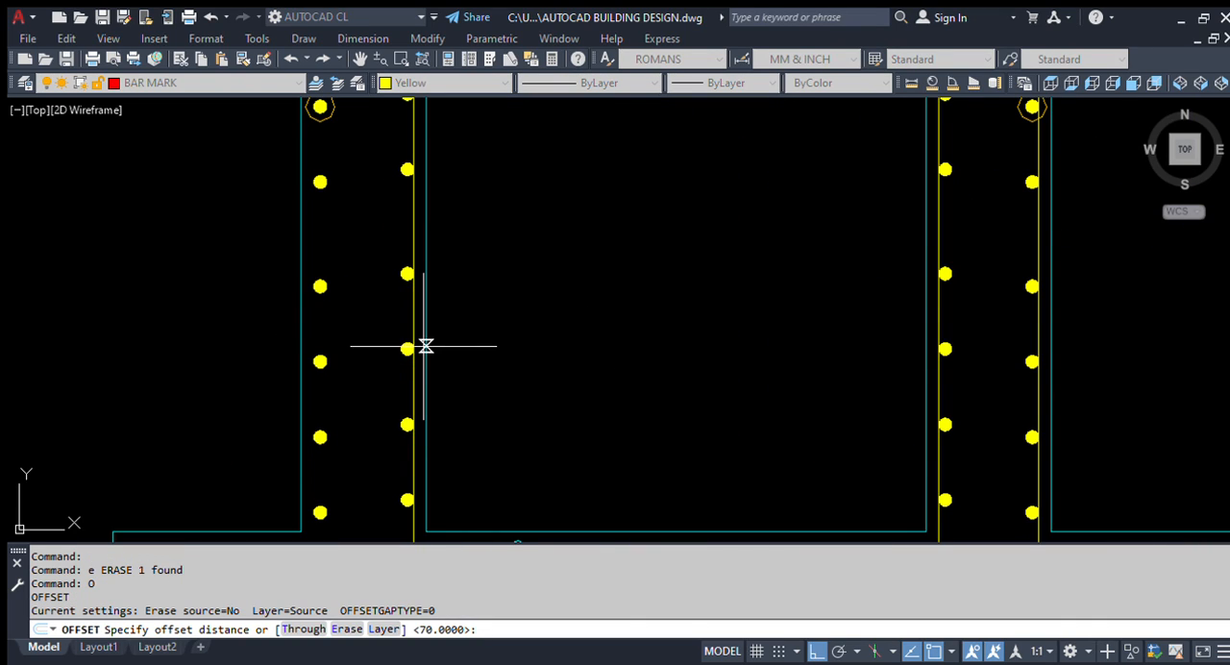
pyautogui.scroll(3, 411, 343)
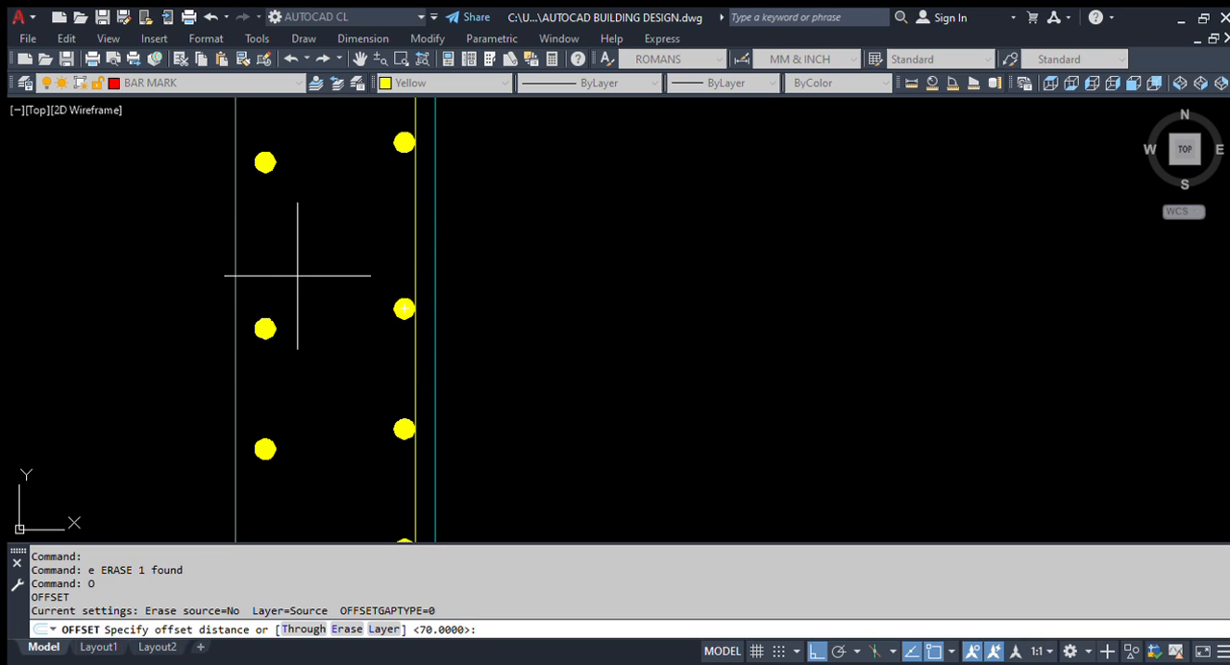
pyautogui.press('Escape')
pyautogui.write('O')
pyautogui.press('Return')
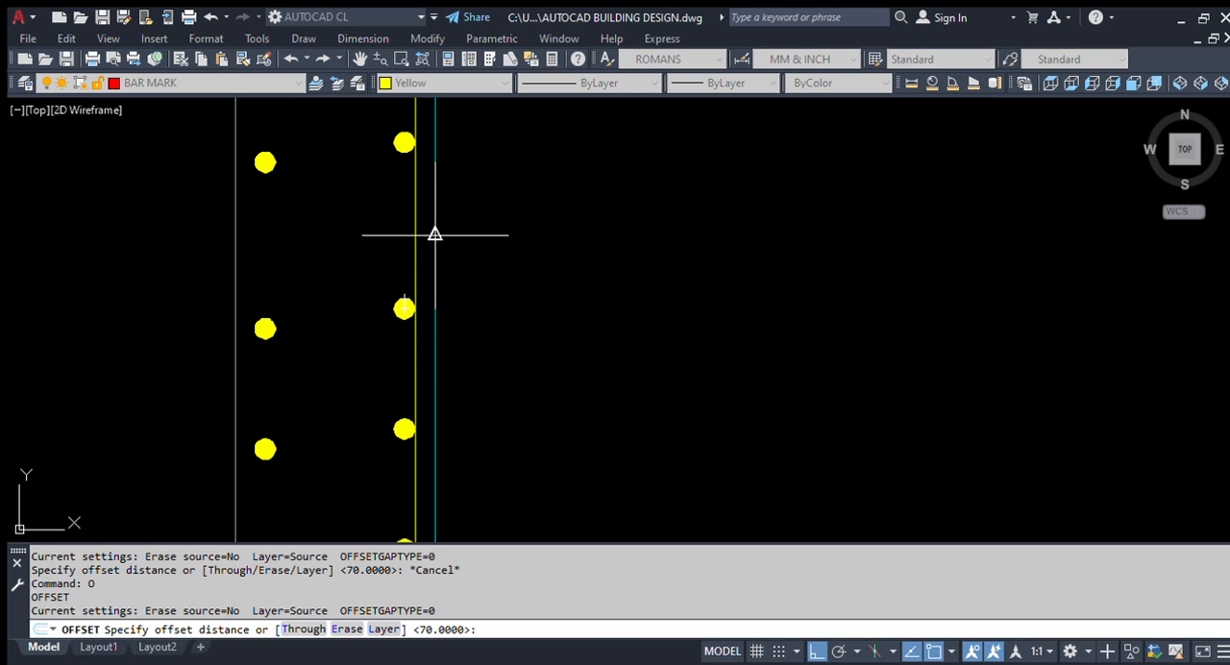
pyautogui.press('Escape')
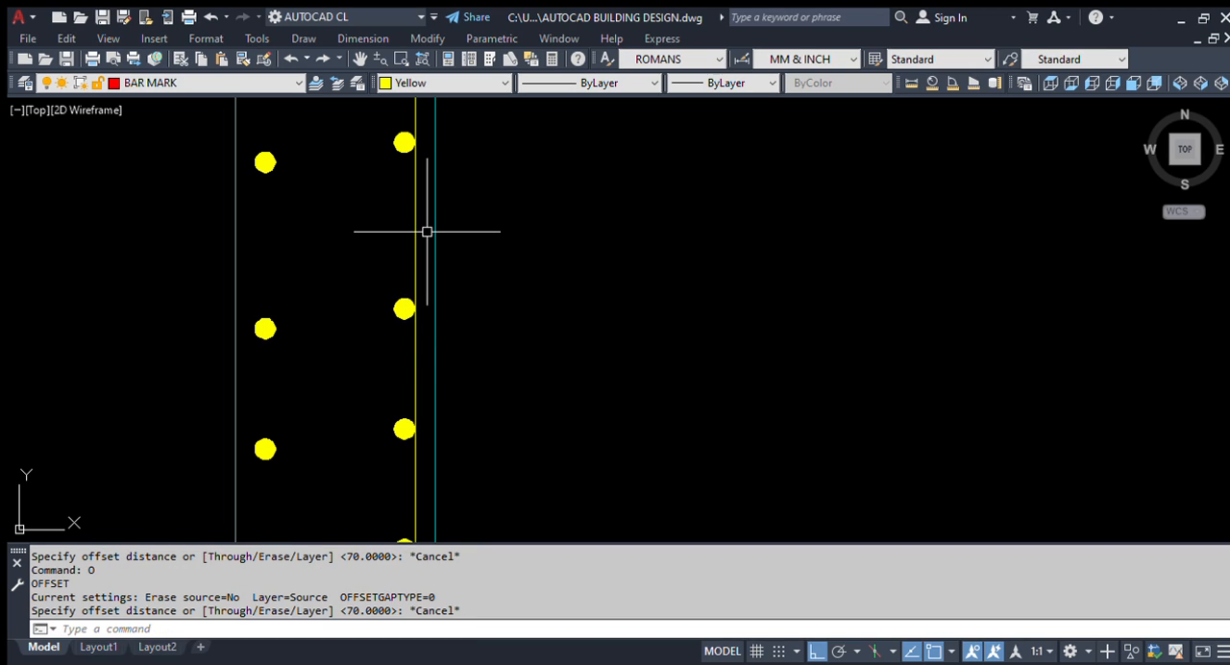
# Step: Offset the left wall's outer cyan line inward, picking the distance from the inner cyan face to the yellow bar line
pyautogui.write('o')
pyautogui.press('Return')
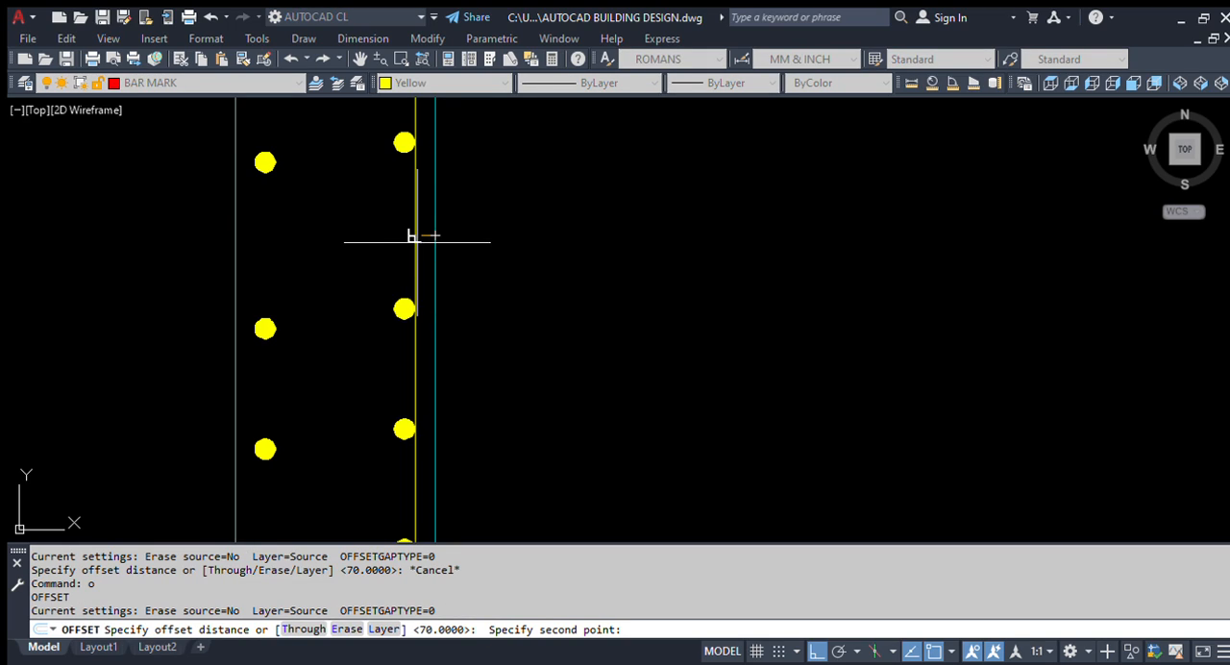
pyautogui.click(416, 240)
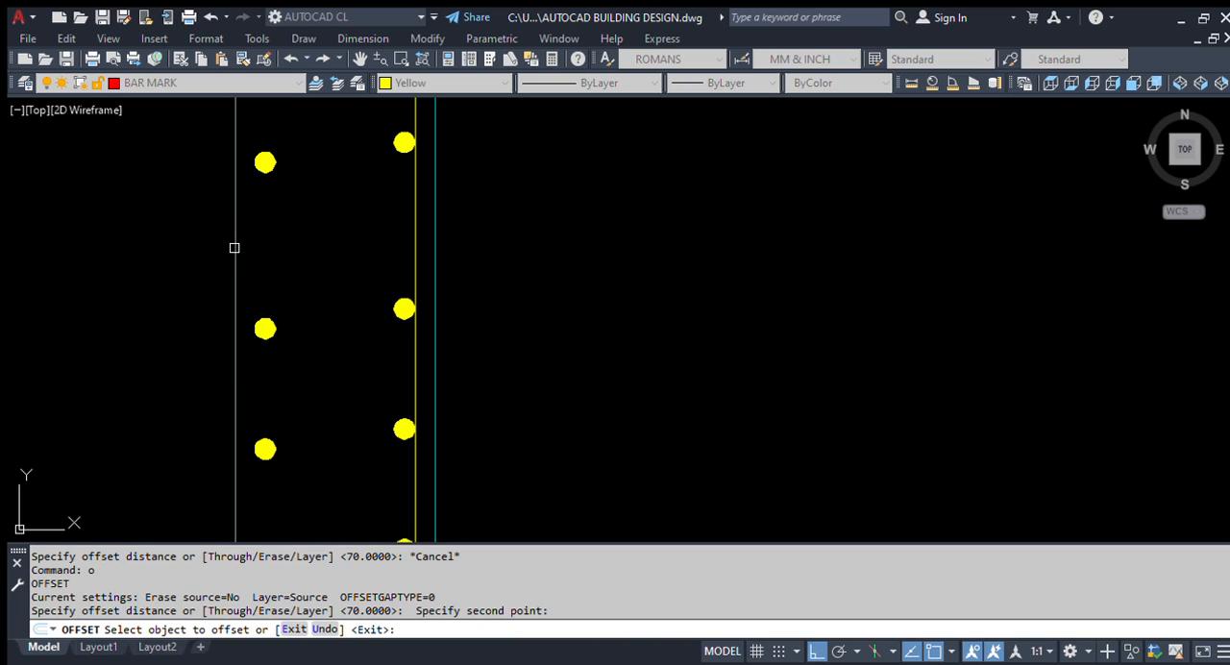
pyautogui.click(234, 248)
pyautogui.click(260, 248)
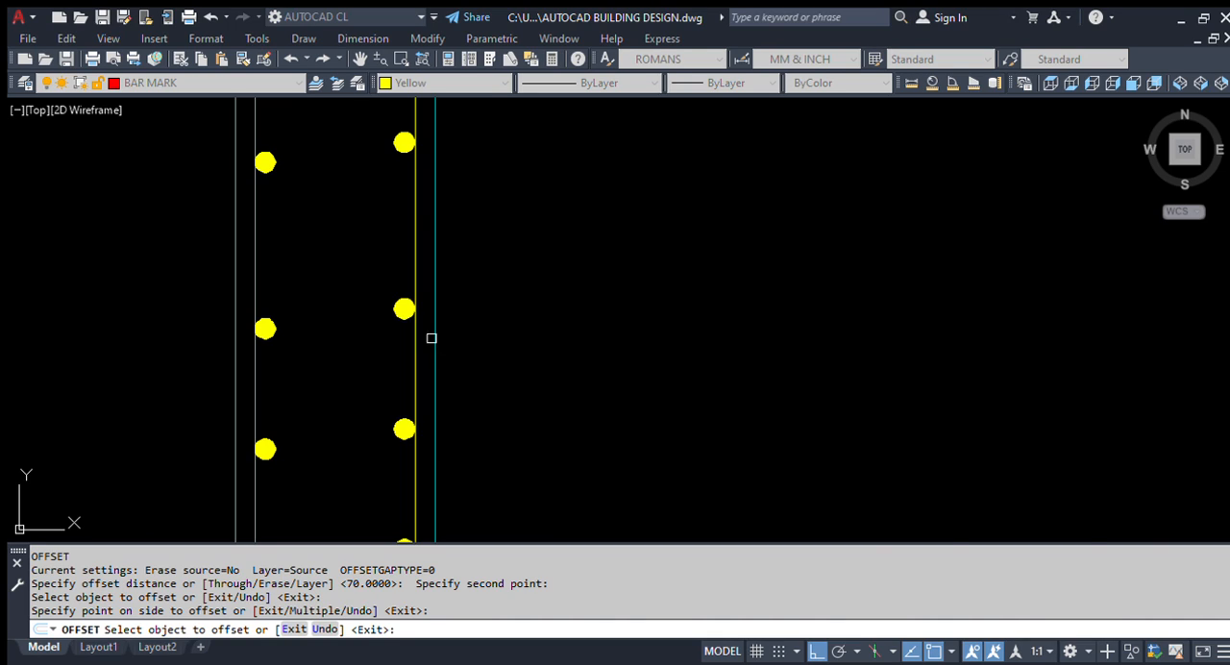
pyautogui.scroll(-5, 443, 346)
pyautogui.press('Escape')
# Step: Draw a horizontal practice line in the empty area between Section A-A and the group of vertical lines
pyautogui.scroll(4, 750, 341)
pyautogui.write('1')
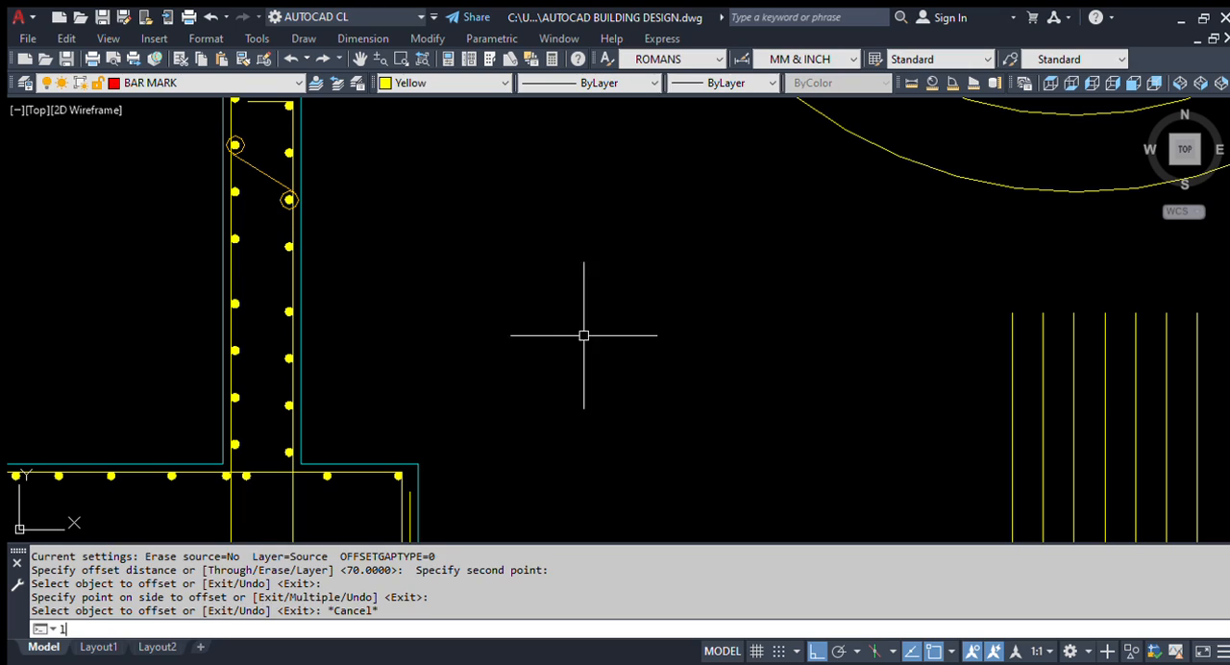
pyautogui.press('Return')
pyautogui.click(536, 322)
pyautogui.click(920, 384)
pyautogui.press('Return')
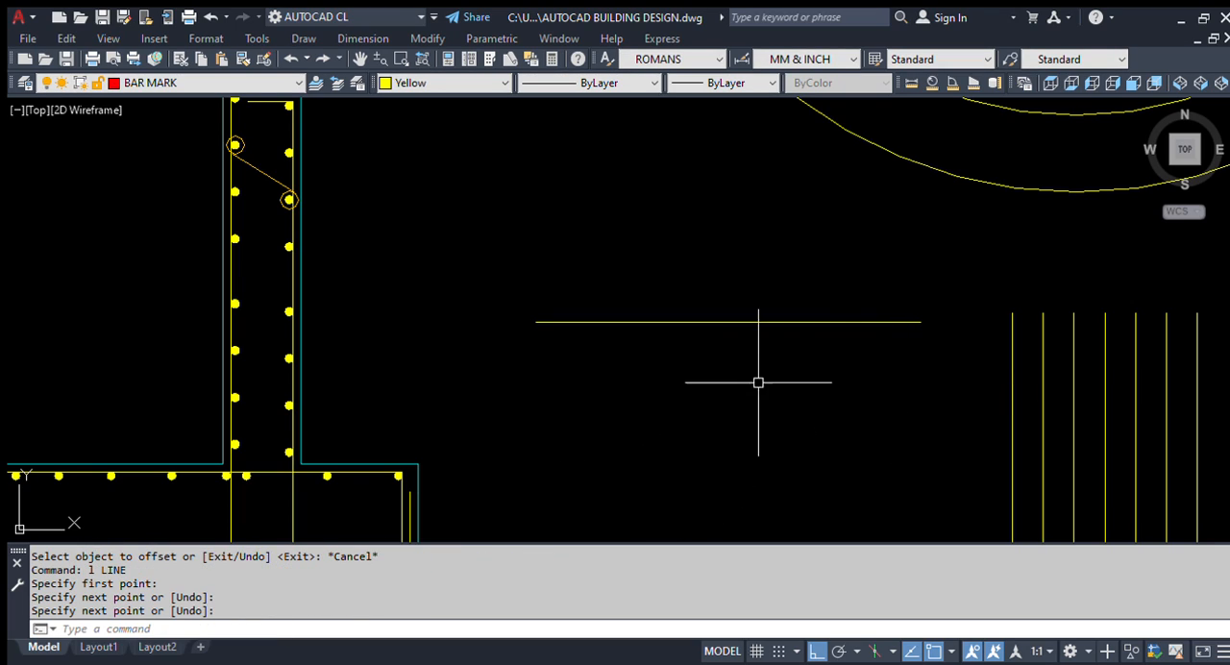
# Step: Measure the spacing between the first two vertical practice lines with a linear dimension, without placing it
pyautogui.scroll(2, 740, 384)
pyautogui.scroll(-3, 610, 362)
pyautogui.scroll(1, 563, 318)
pyautogui.scroll(-1, 712, 305)
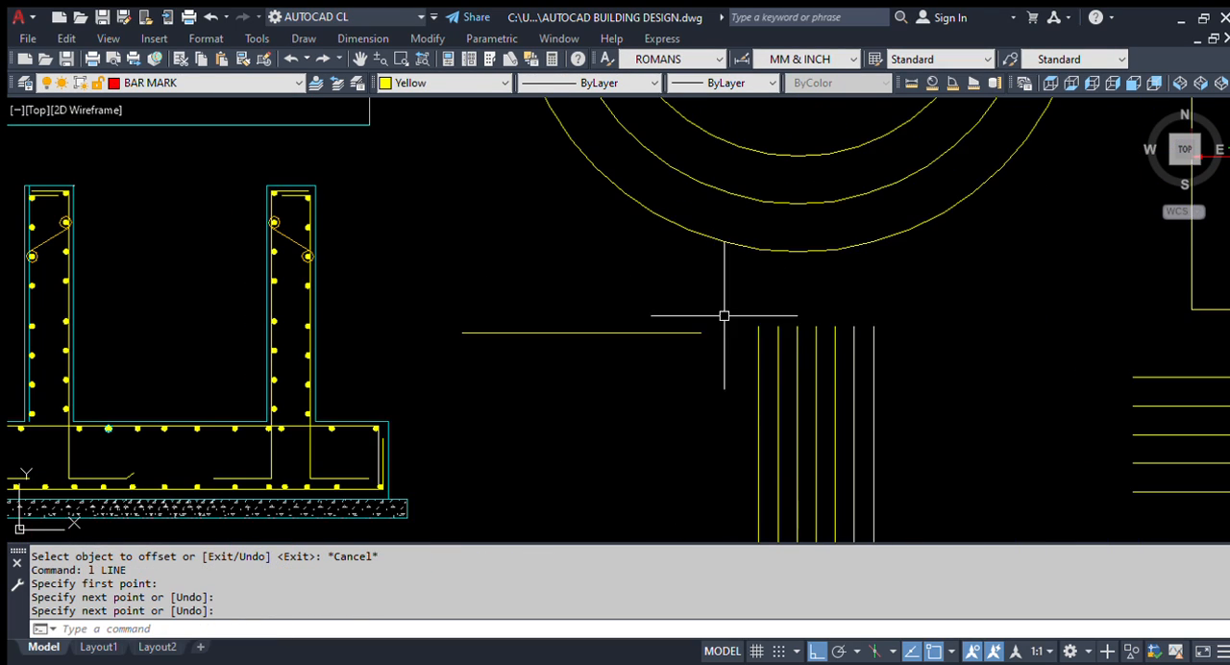
pyautogui.scroll(1, 785, 404)
pyautogui.scroll(1, 771, 288)
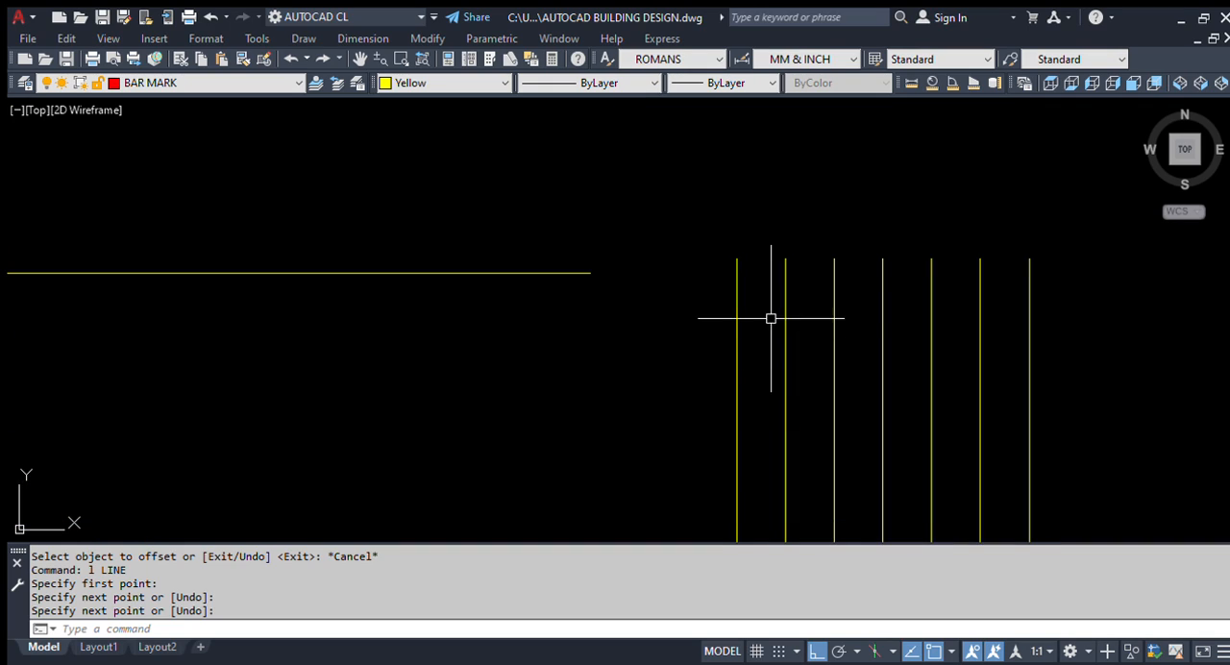
pyautogui.scroll(-2, 730, 317)
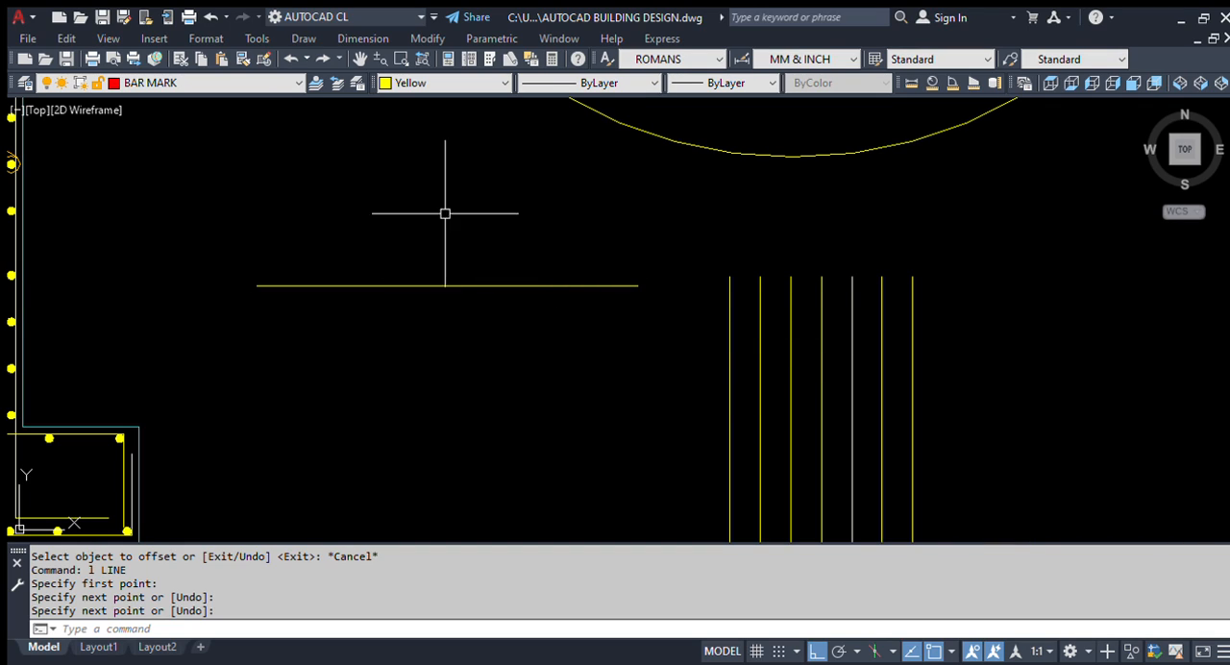
pyautogui.write('dli')
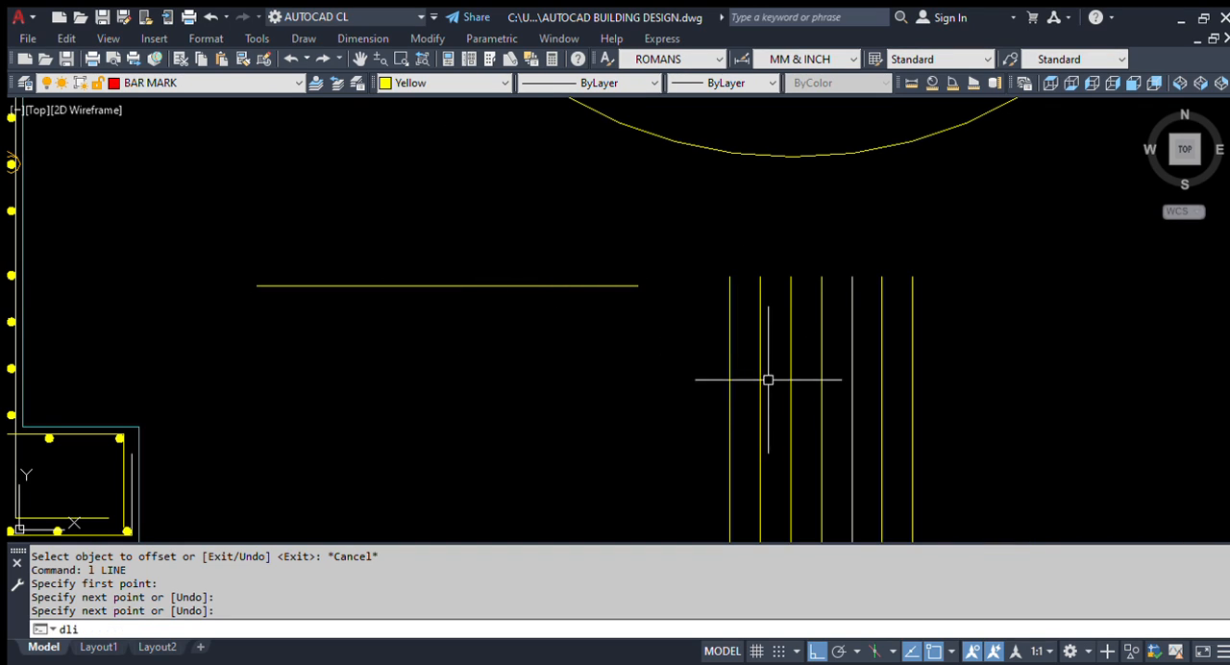
pyautogui.press('Return')
pyautogui.scroll(2, 734, 332)
pyautogui.click(720, 332)
pyautogui.click(768, 332)
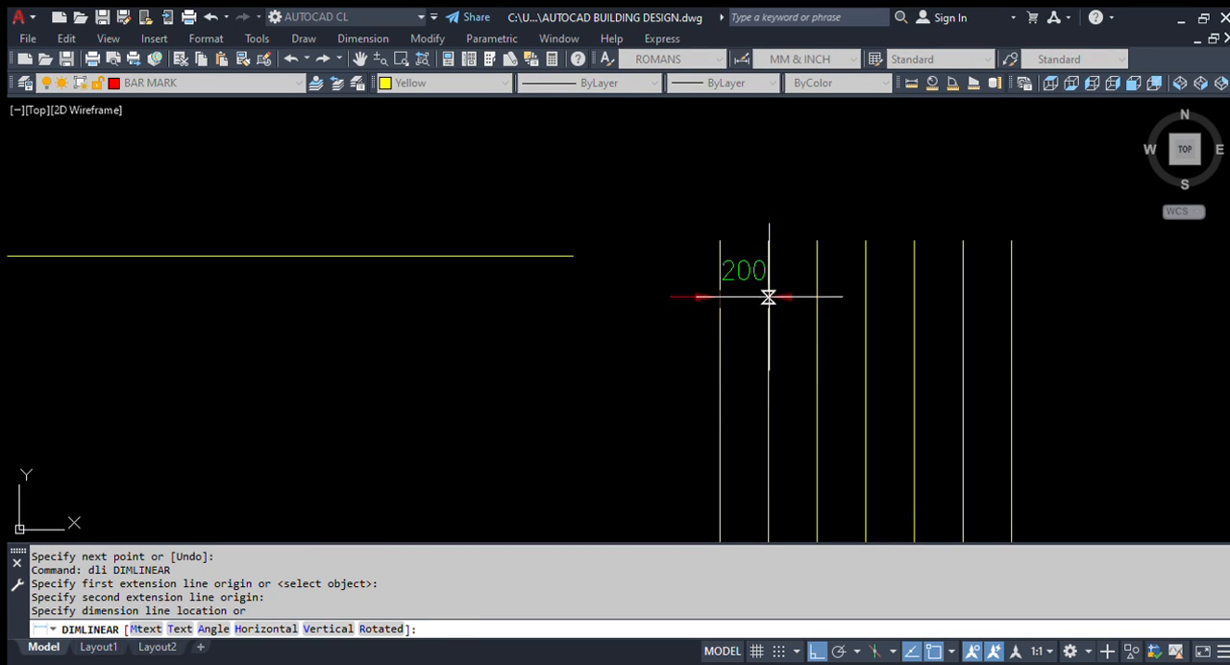
pyautogui.scroll(2, 760, 269)
pyautogui.press('Escape')
pyautogui.scroll(-2, 747, 276)
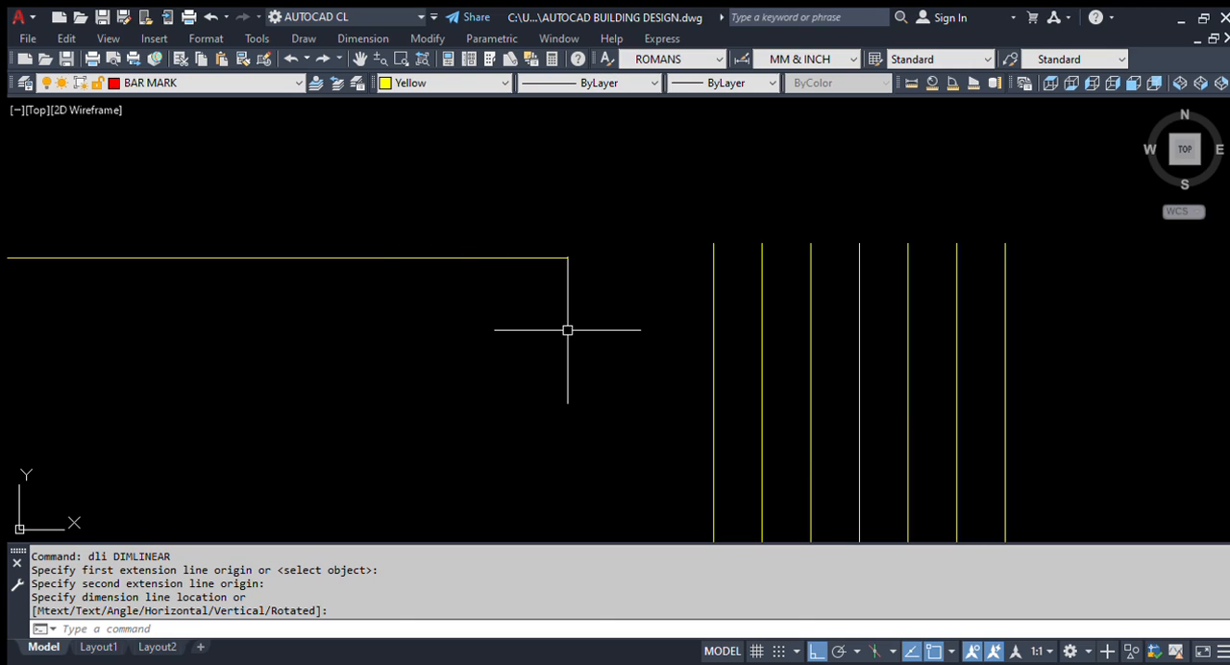
pyautogui.press('Escape')
pyautogui.scroll(-2, 615, 335)
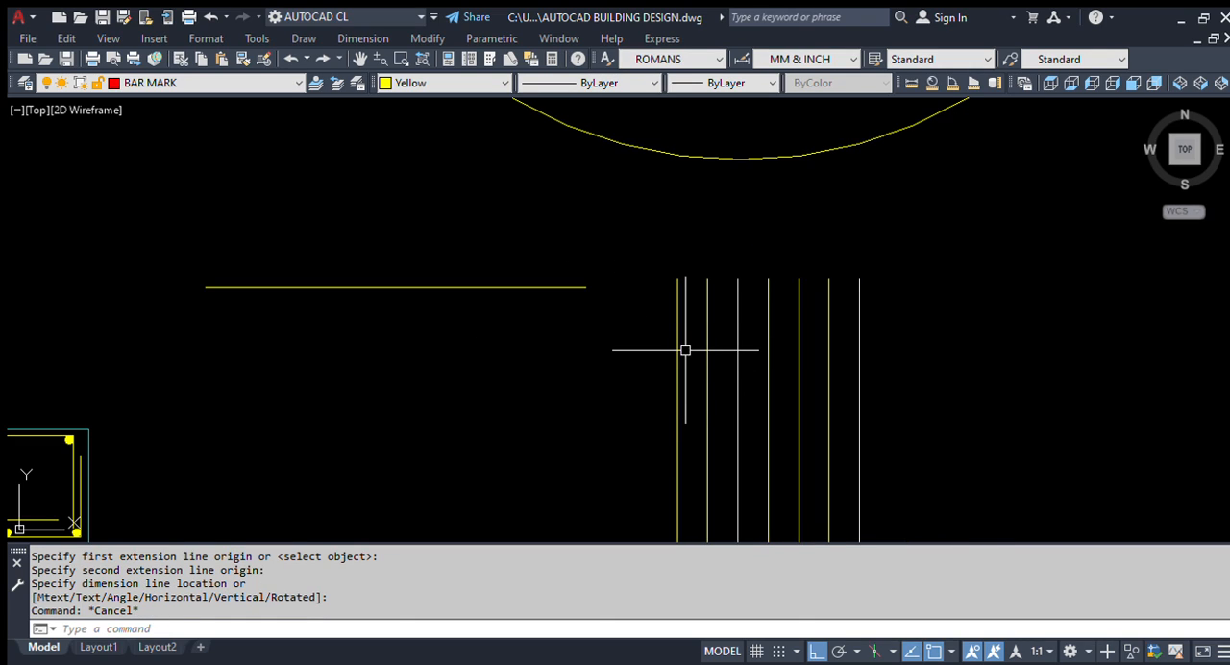
# Step: Offset the horizontal practice line upward, picking the spacing of the first two vertical lines as the distance
pyautogui.write('o')
pyautogui.press('Return')
pyautogui.scroll(2, 692, 345)
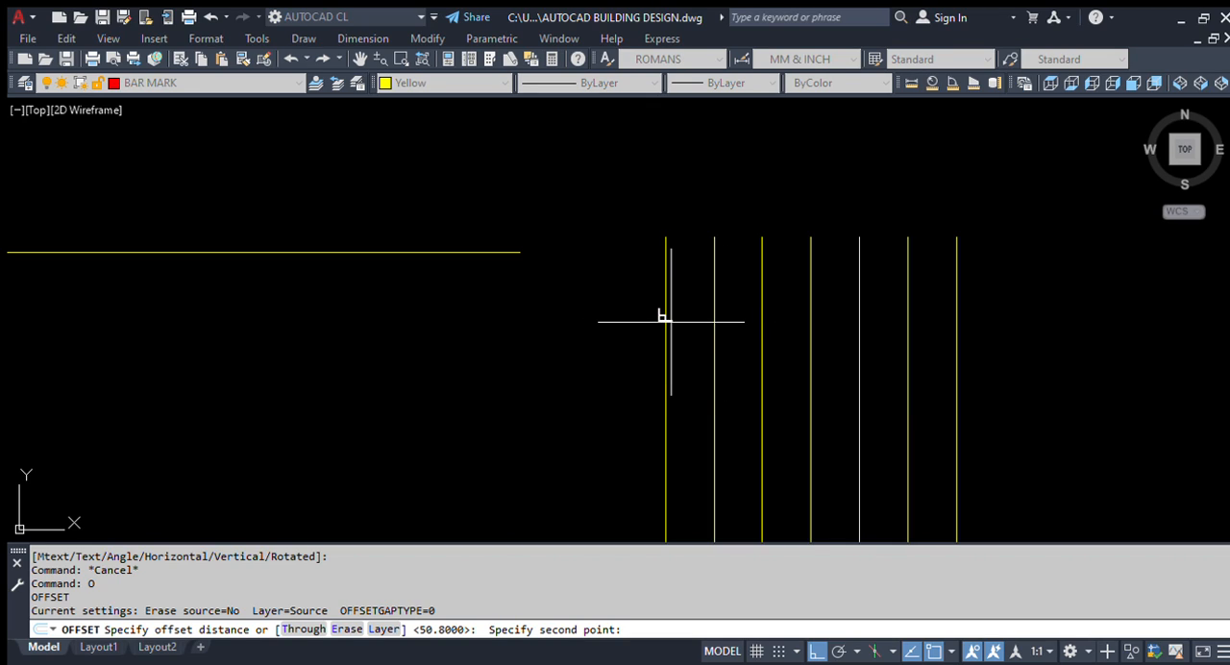
pyautogui.click(712, 315)
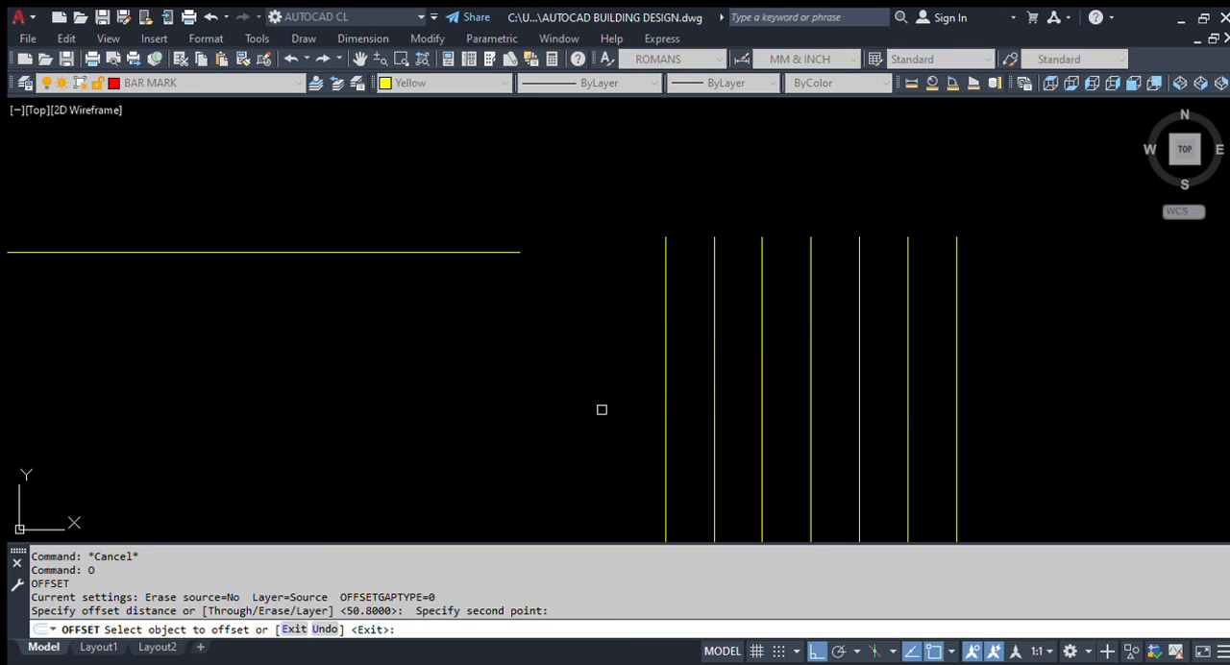
pyautogui.click(466, 255)
pyautogui.click(476, 208)
pyautogui.press('Escape')
# Step: Add a vertical linear dimension between the two horizontal practice lines, placed beyond their ends near the vertical lines
pyautogui.write('dli')
pyautogui.press('Return')
pyautogui.click(460, 204)
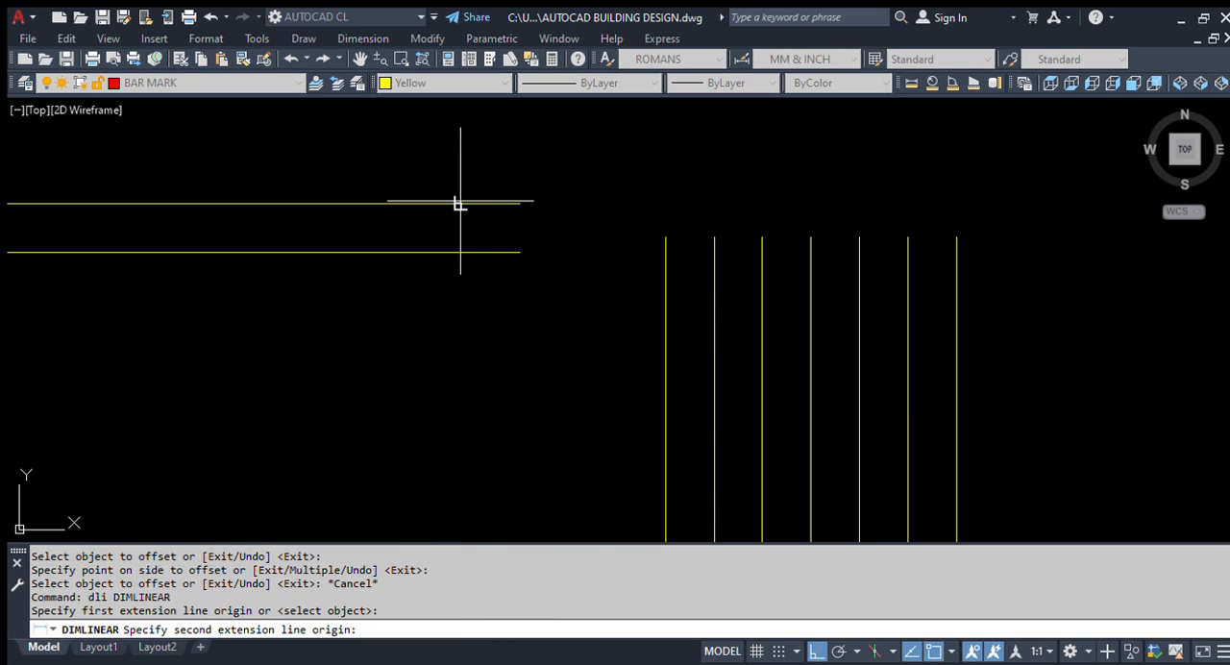
pyautogui.click(460, 252)
pyautogui.scroll(4, 469, 240)
pyautogui.click(599, 318)
pyautogui.scroll(-4, 624, 336)
pyautogui.press('Return')
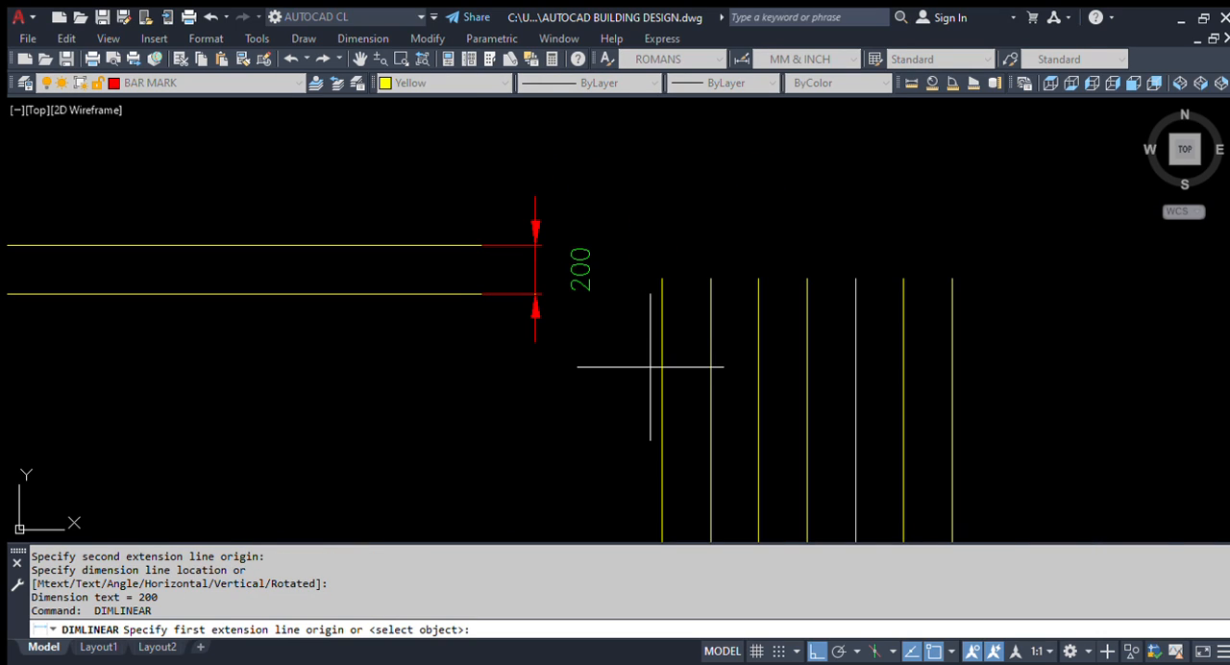
pyautogui.press('Escape')
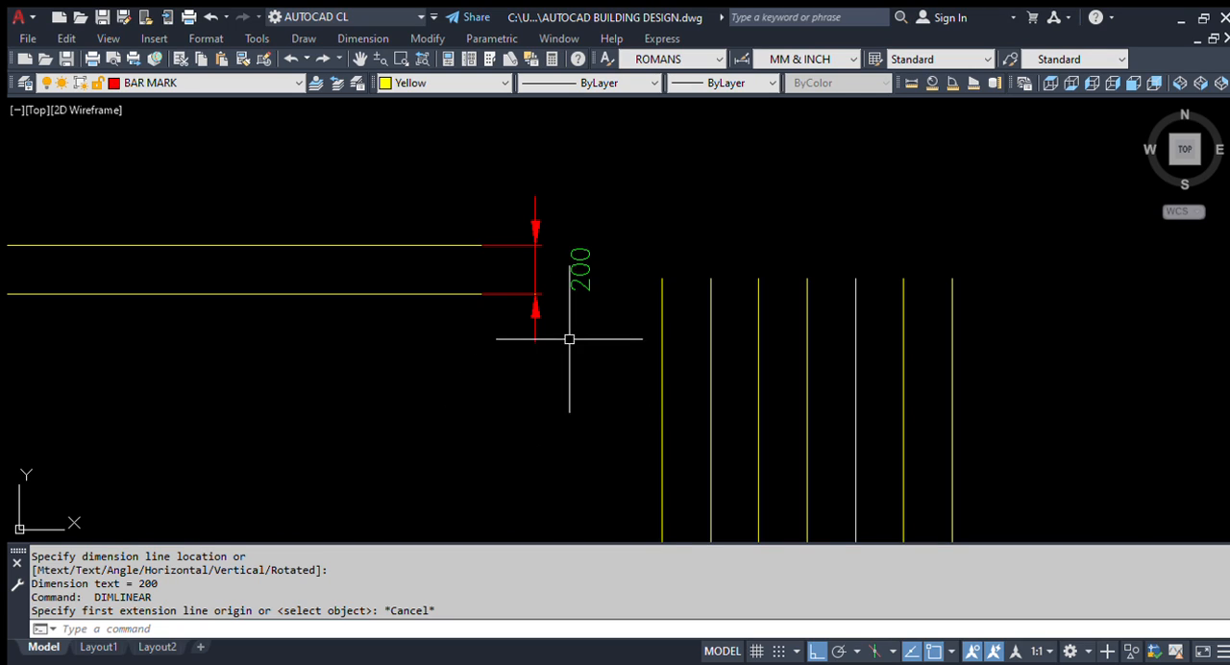
# Step: Erase the offset cyan line inside the outer face of the left wall in Section A-A
pyautogui.scroll(-5, 577, 332)
pyautogui.scroll(-3, 596, 332)
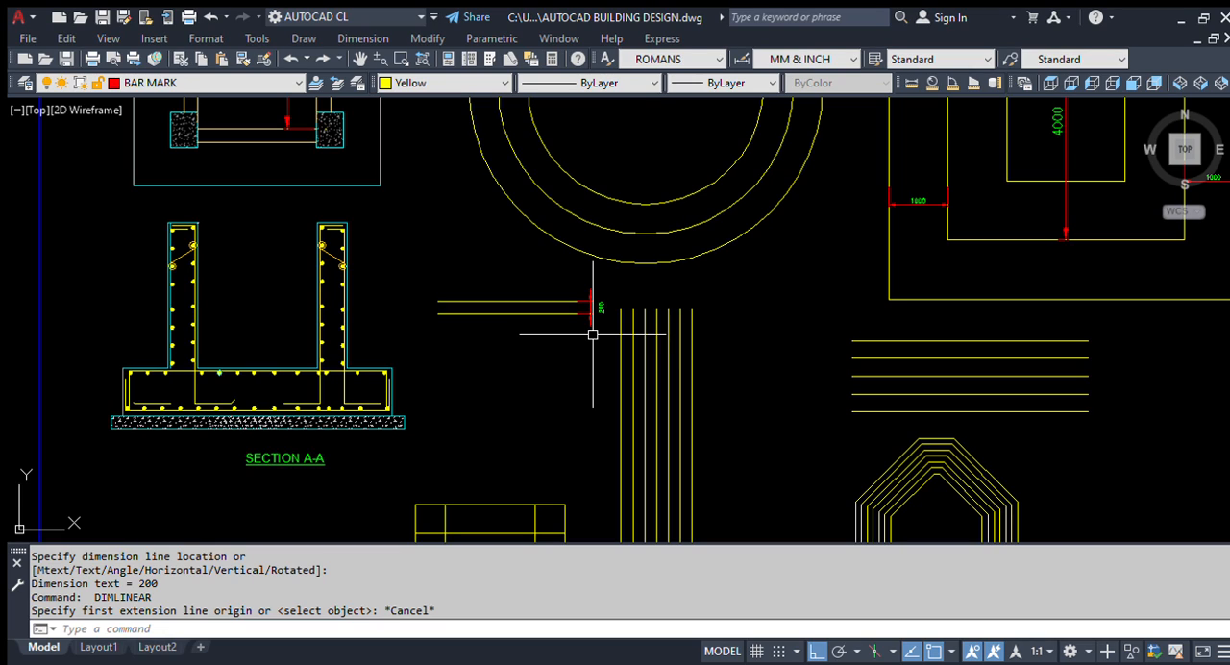
pyautogui.scroll(5, 163, 346)
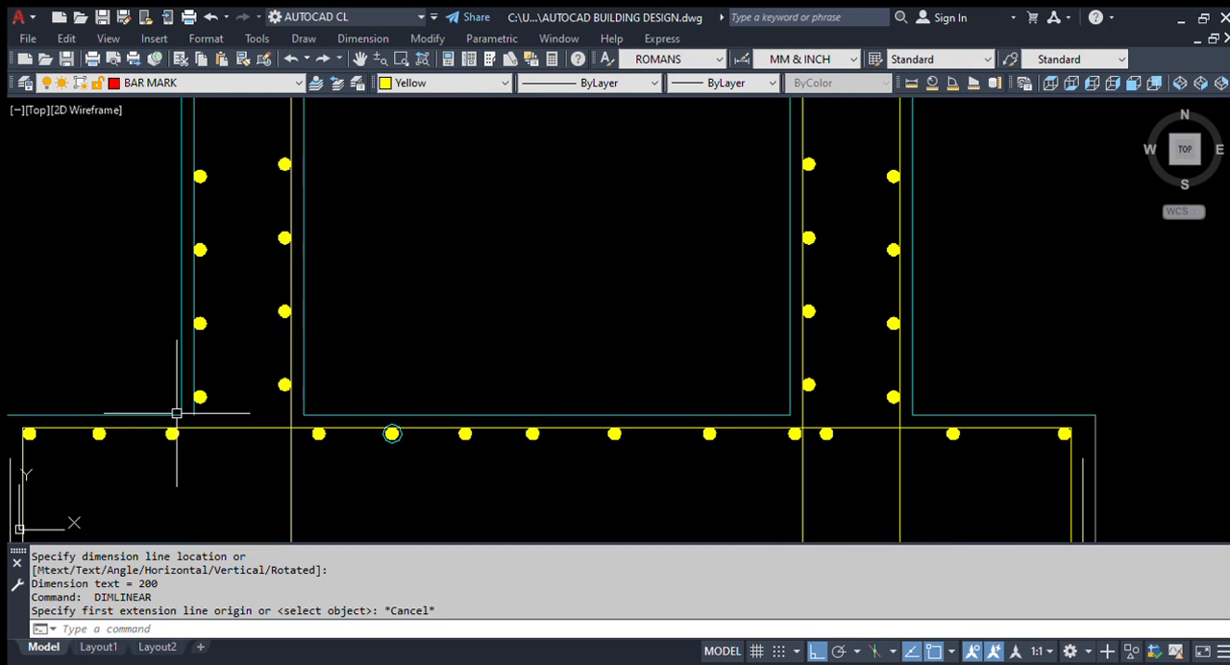
pyautogui.scroll(2, 101, 488)
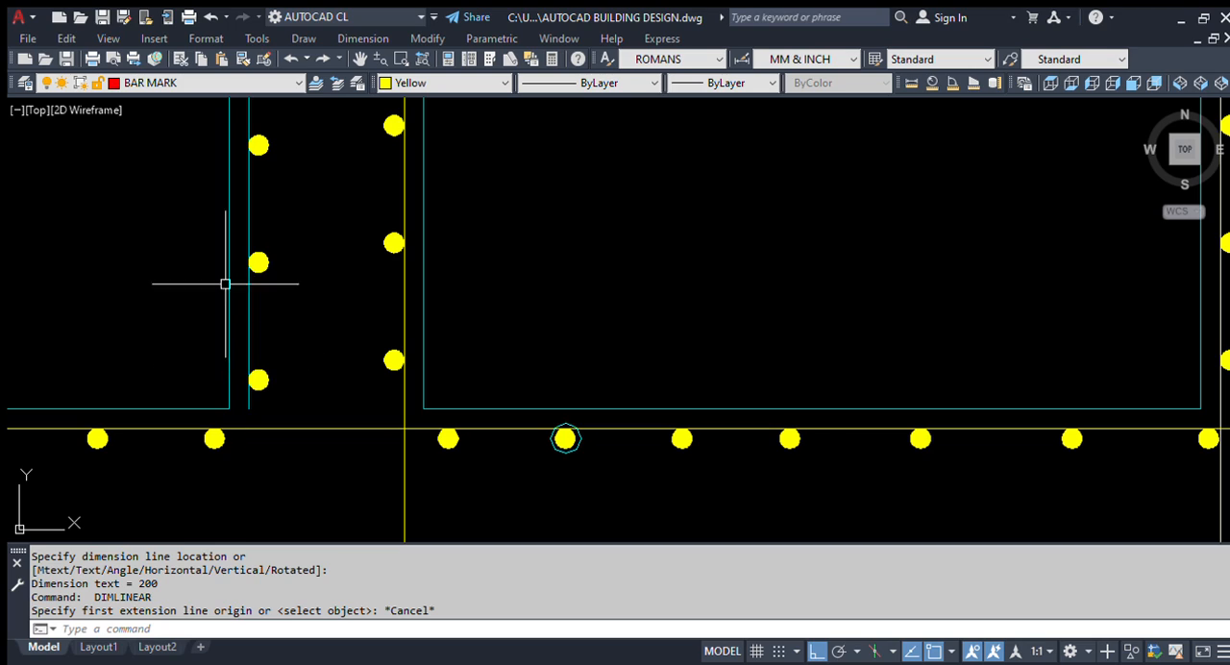
pyautogui.click(250, 313)
pyautogui.write('e')
pyautogui.press('Return')
# Step: Offset the left wall's outer cyan line inward by the cover distance picked between the inner face and its yellow bar line
pyautogui.write('o')
pyautogui.press('Return')
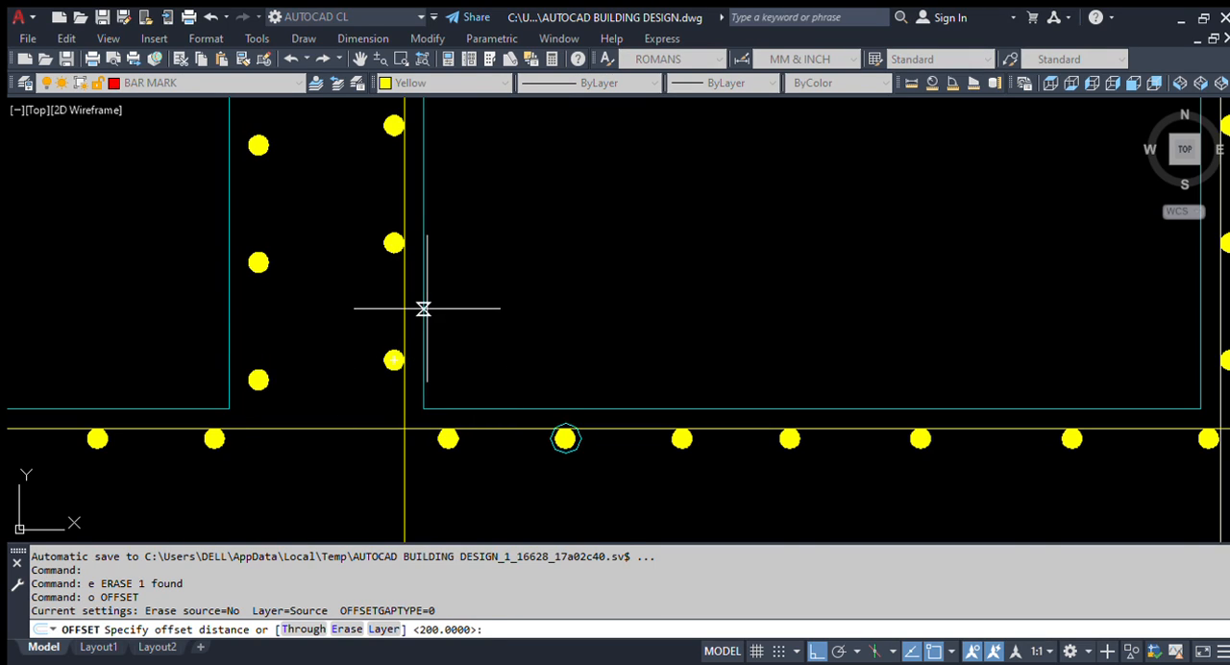
pyautogui.click(422, 305)
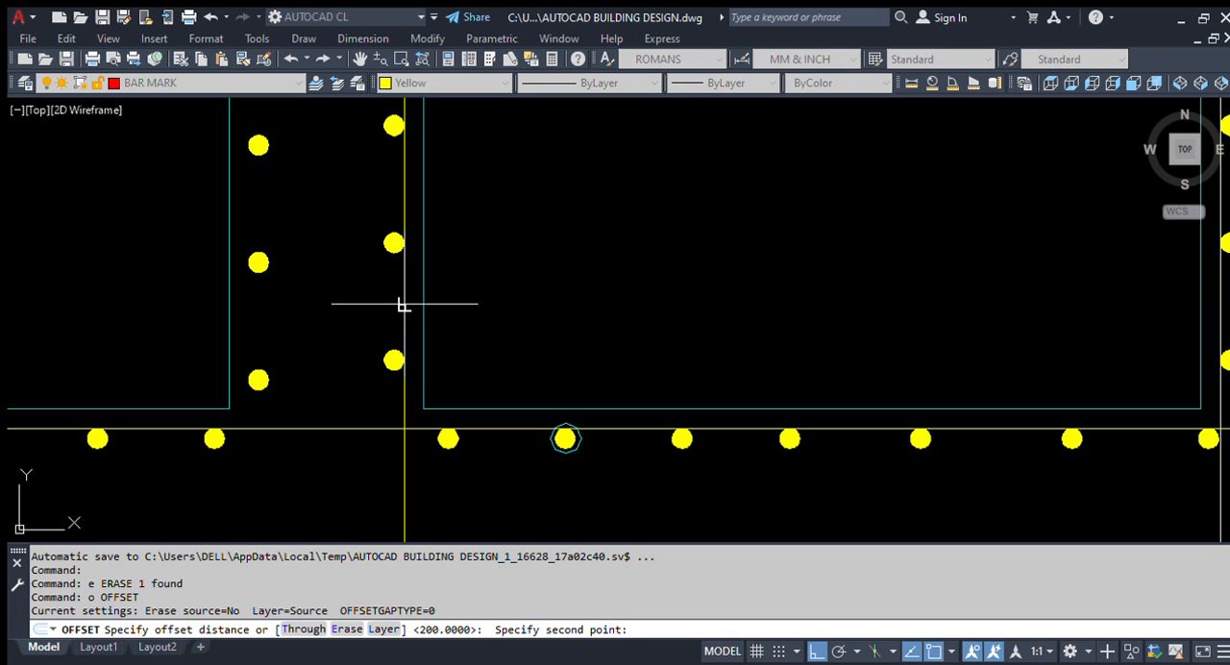
pyautogui.click(400, 305)
pyautogui.click(228, 307)
pyautogui.click(356, 319)
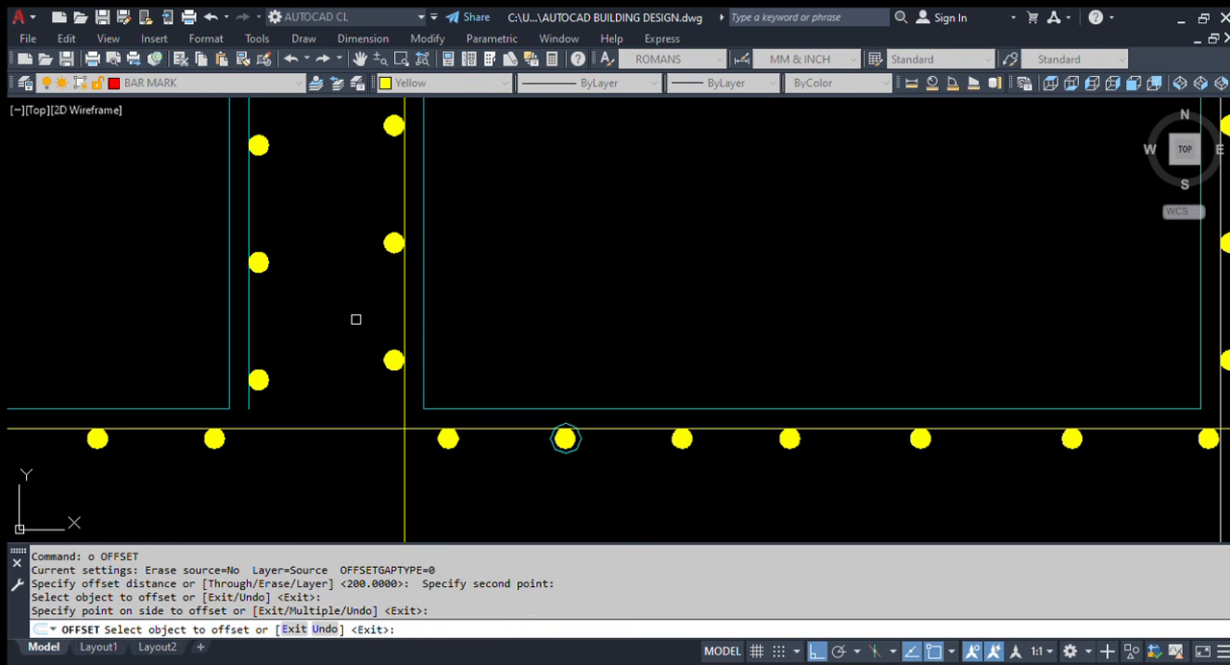
pyautogui.press('Escape')
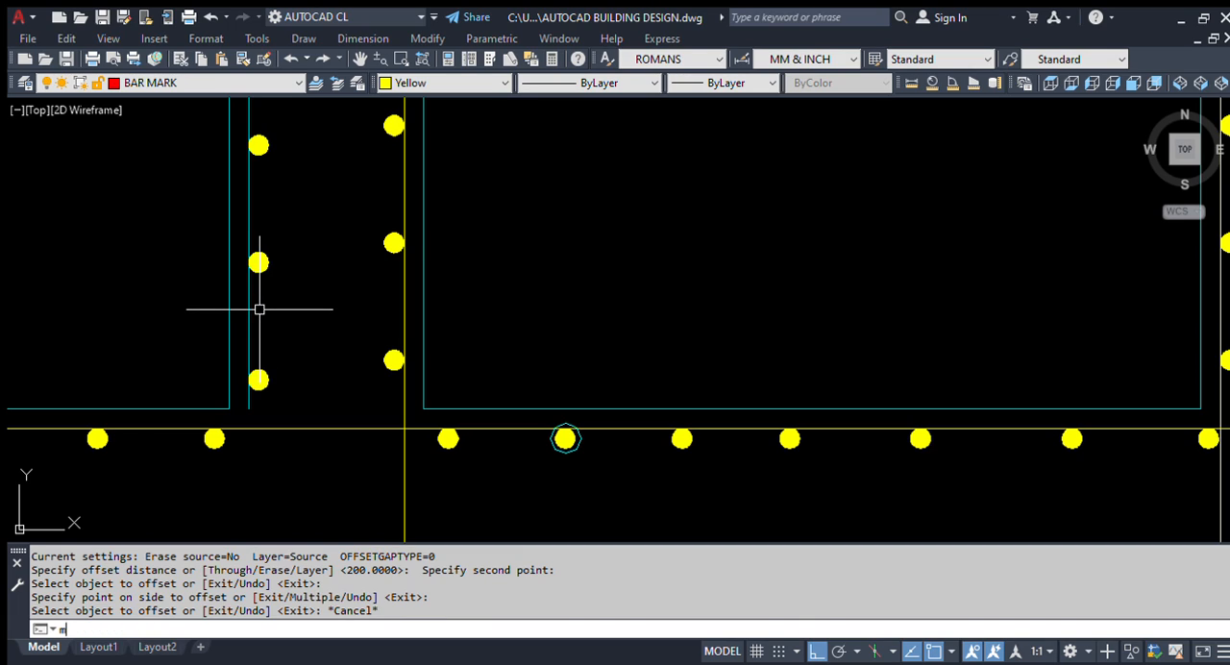
# Step: Match the properties of the inner yellow bar line onto the offset cyan line in the left wall
pyautogui.write('MA')
pyautogui.press('Return')
pyautogui.click(404, 282)
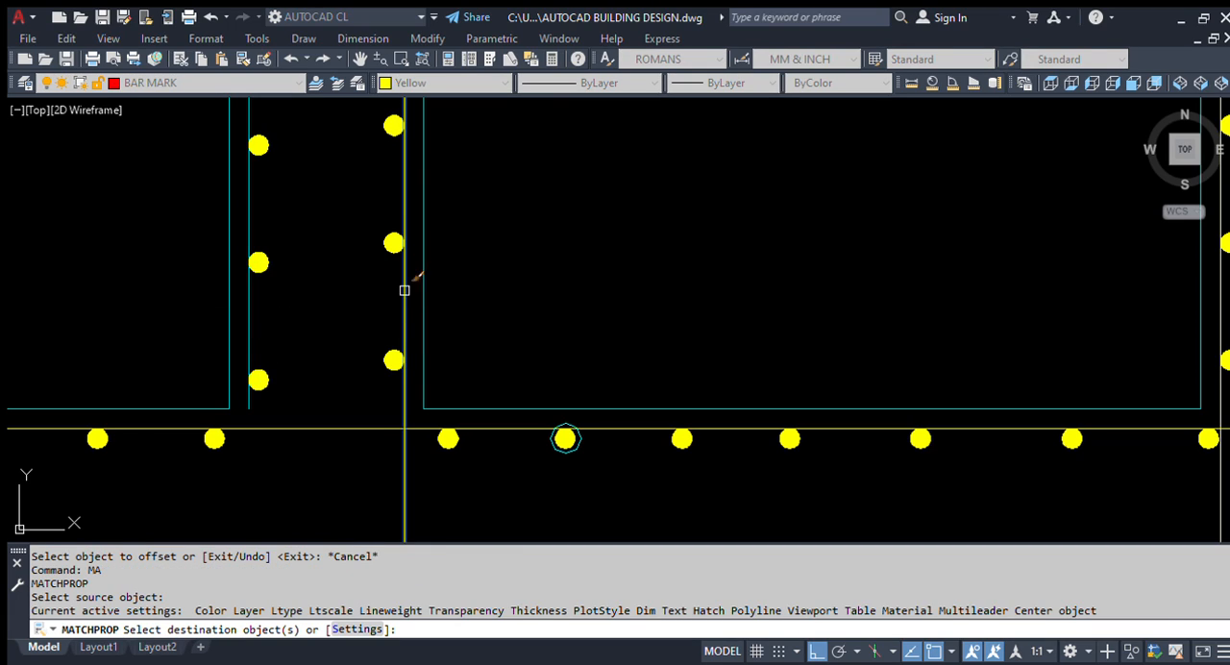
pyautogui.click(246, 320)
pyautogui.scroll(-5, 374, 341)
pyautogui.press('Escape')
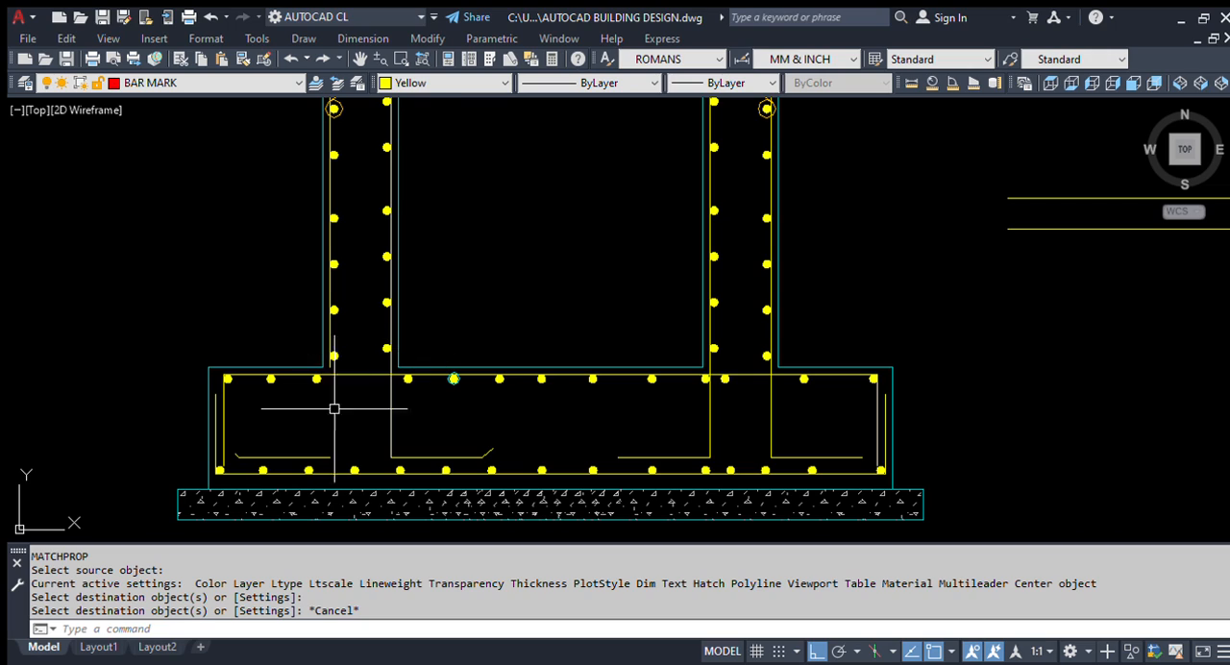
# Step: Examine the reinforcement in Section A-A, including the bent bar and bar dots in the base slab under the left wall
pyautogui.scroll(-4, 344, 387)
pyautogui.scroll(2, 282, 365)
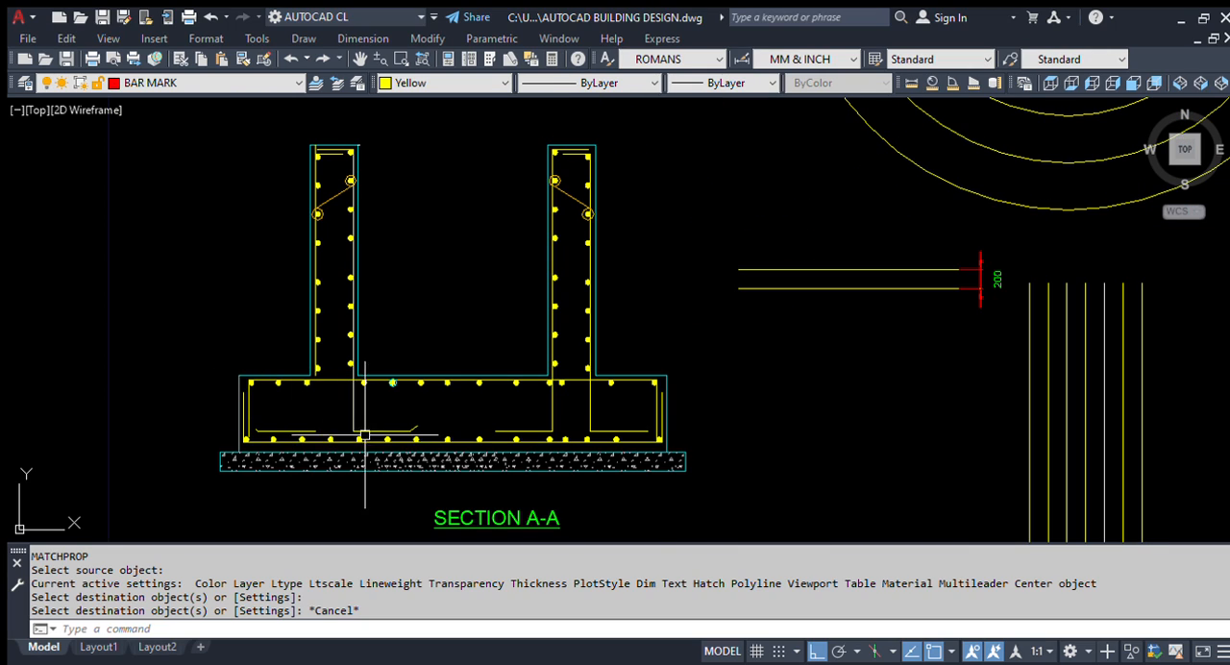
pyautogui.scroll(-4, 404, 384)
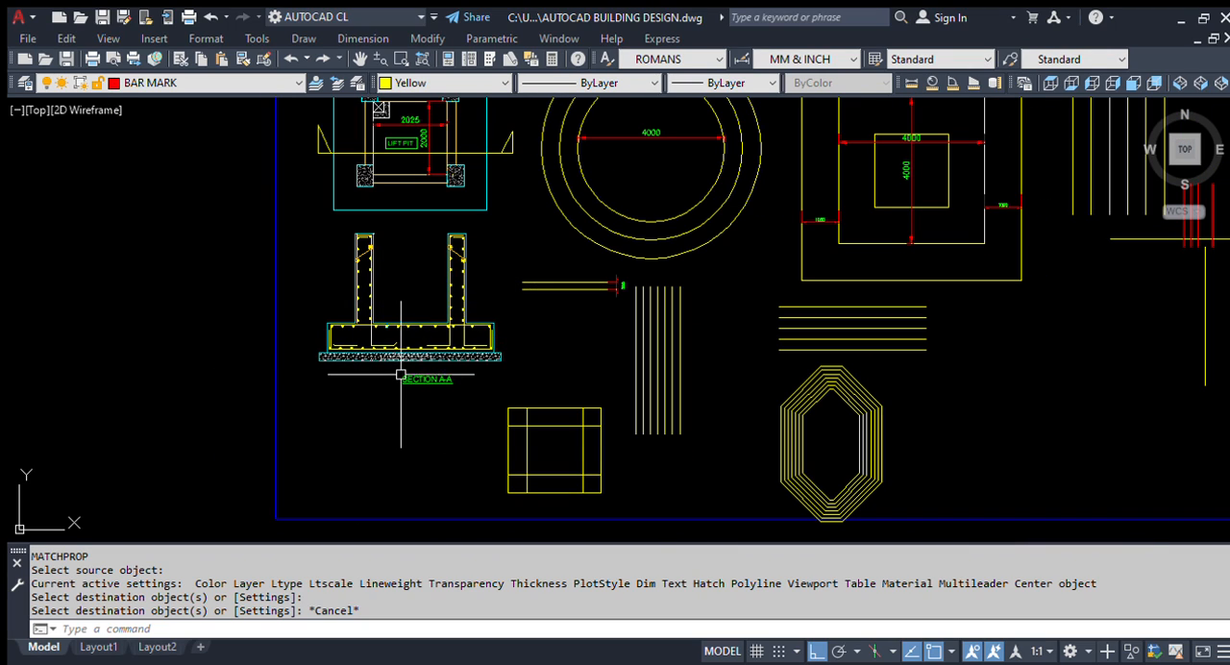
pyautogui.scroll(-2, 417, 340)
pyautogui.scroll(3, 417, 340)
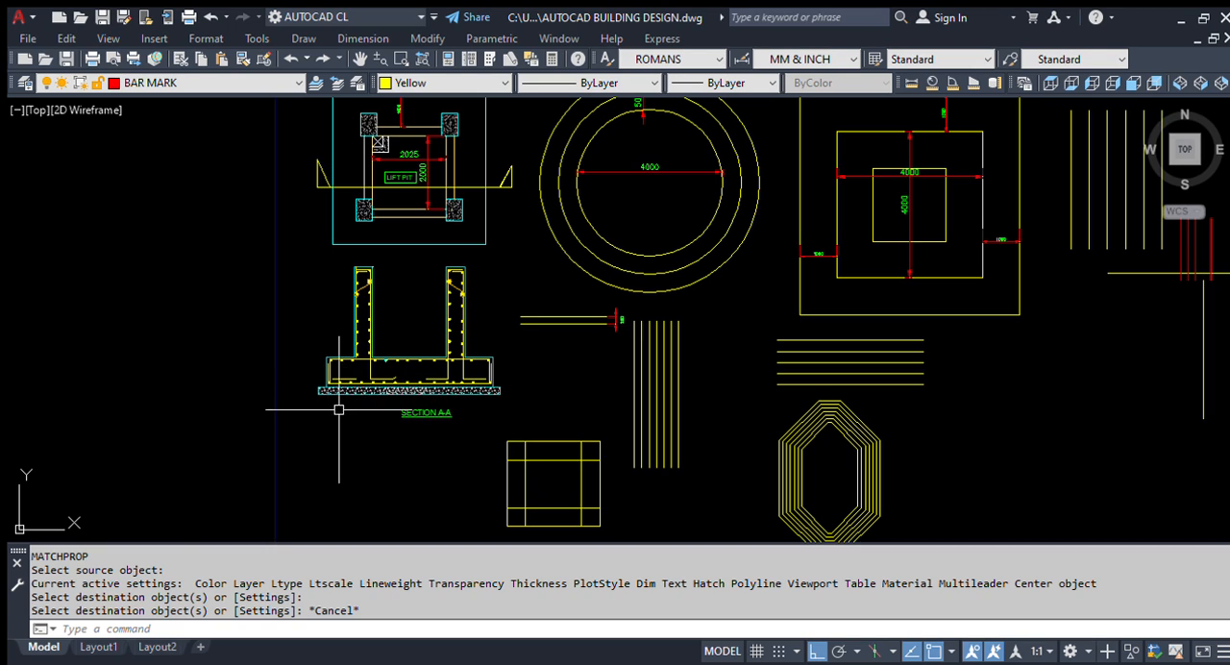
pyautogui.scroll(-3, 280, 384)
pyautogui.scroll(3, 326, 423)
pyautogui.scroll(4, 361, 474)
pyautogui.scroll(2, 362, 474)
pyautogui.click(585, 461)
pyautogui.click(425, 397)
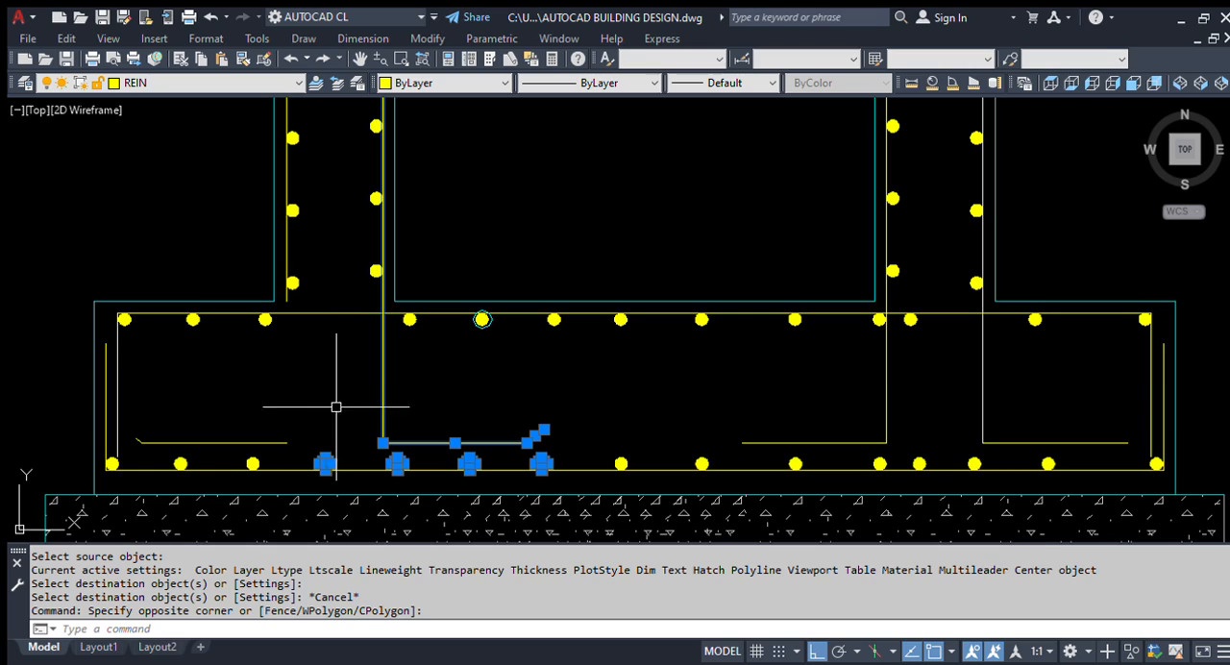
pyautogui.scroll(-4, 335, 407)
pyautogui.press('Escape')
pyautogui.scroll(-2, 413, 394)
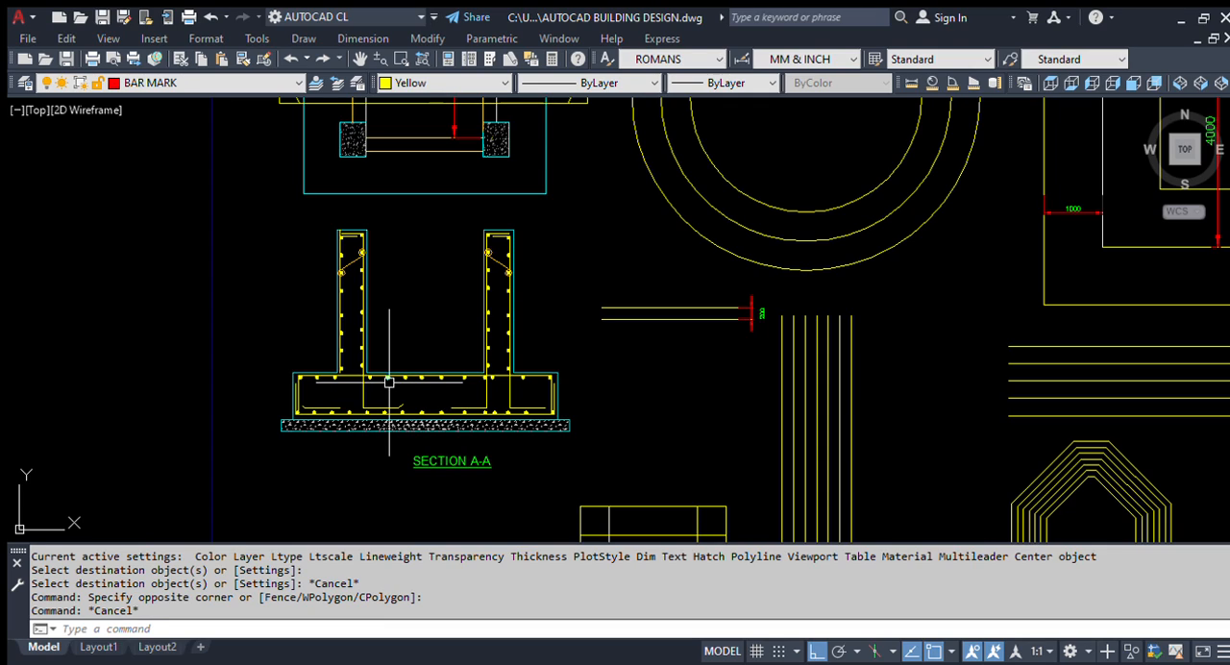
# Step: Draw a shorter horizontal practice line below the dimensioned pair of horizontal lines
pyautogui.scroll(4, 711, 308)
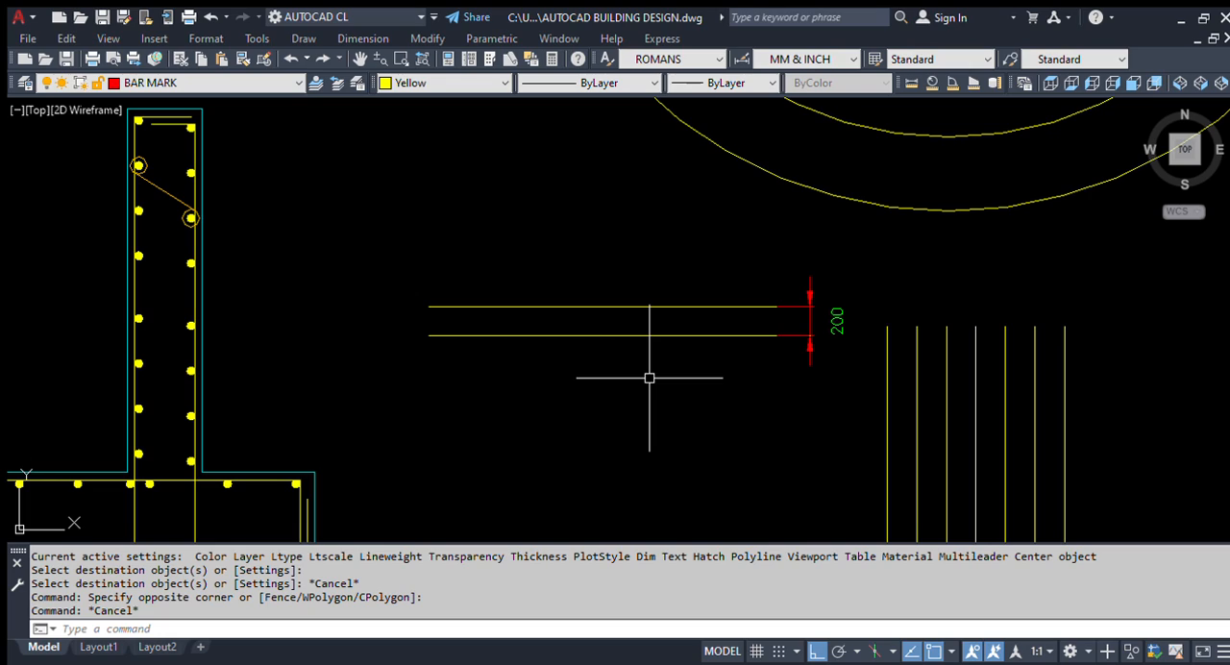
pyautogui.write('l')
pyautogui.press('Return')
pyautogui.click(580, 419)
pyautogui.click(790, 419)
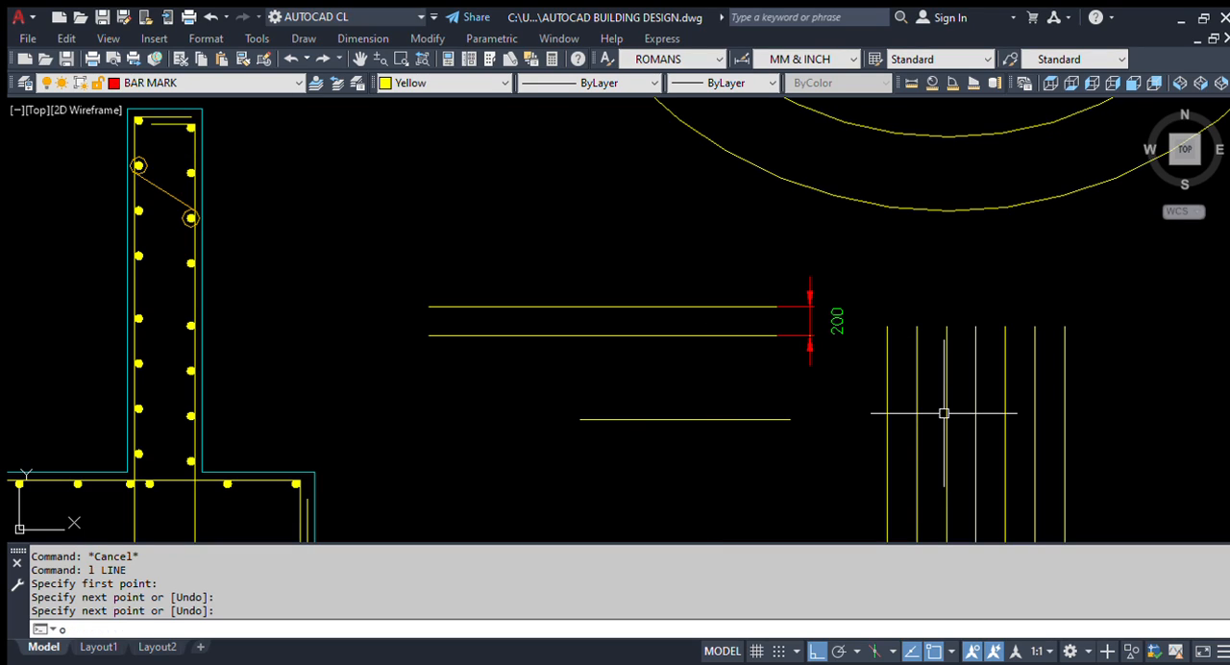
# Step: Offset the shorter horizontal line upward, picking the distance between the first two vertical lines
pyautogui.press('Return')
pyautogui.click(887, 387)
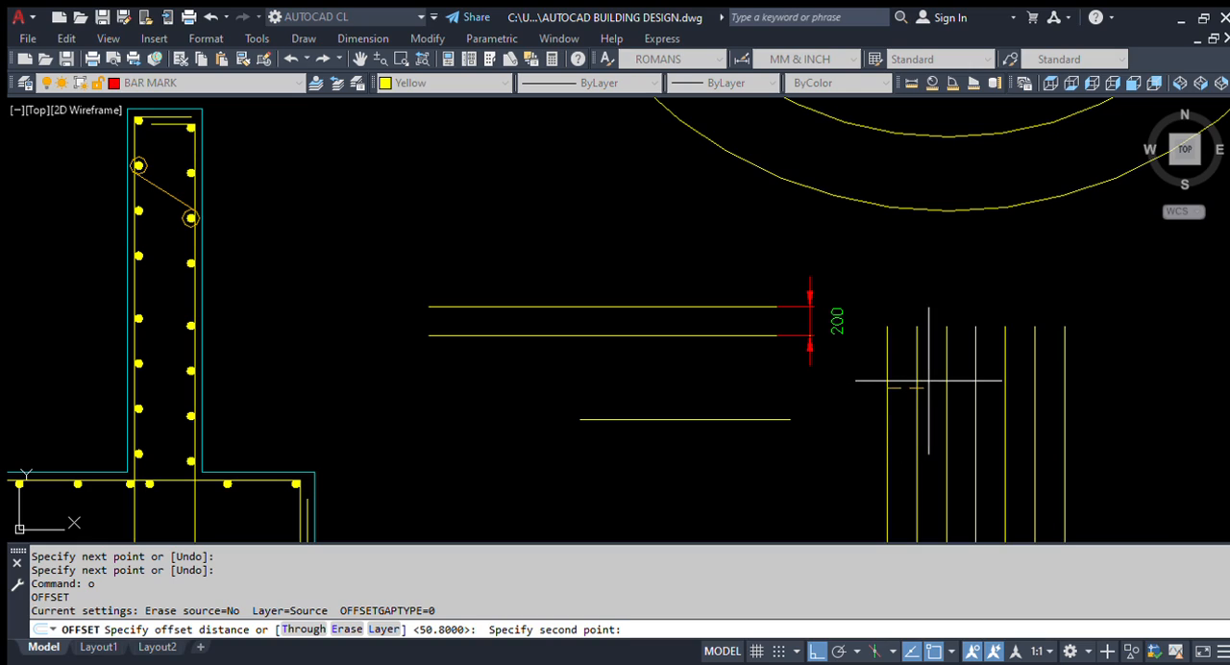
pyautogui.click(910, 384)
pyautogui.scroll(4, 693, 439)
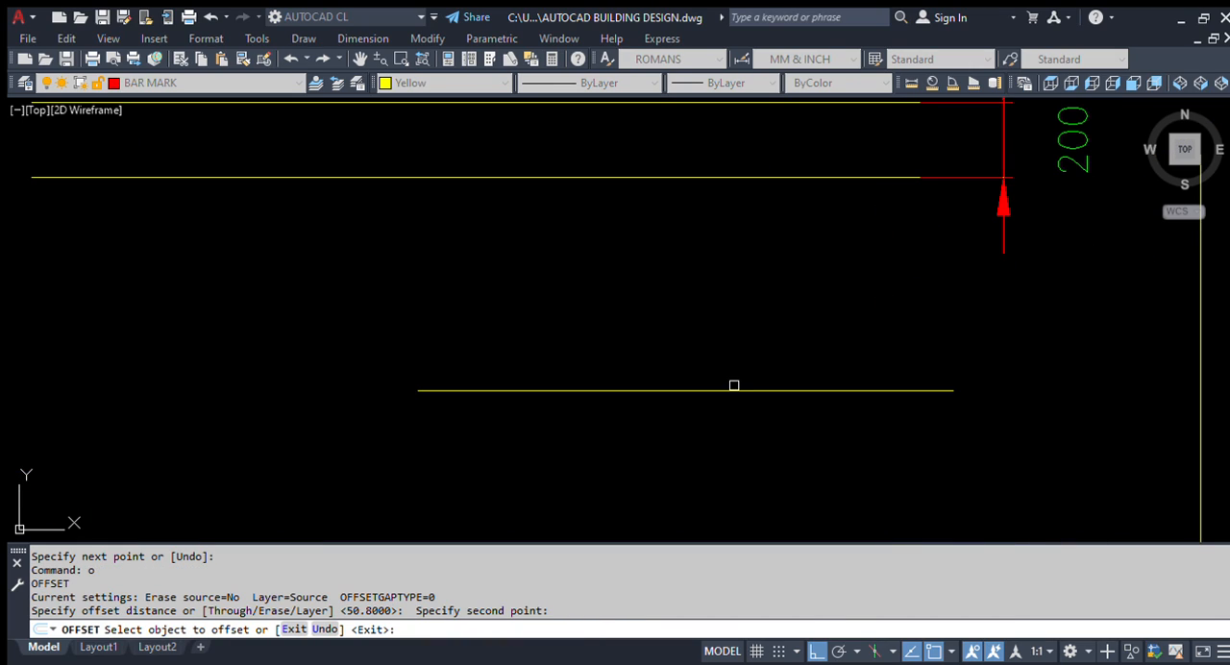
pyautogui.click(730, 396)
pyautogui.click(730, 397)
pyautogui.click(736, 388)
pyautogui.click(778, 297)
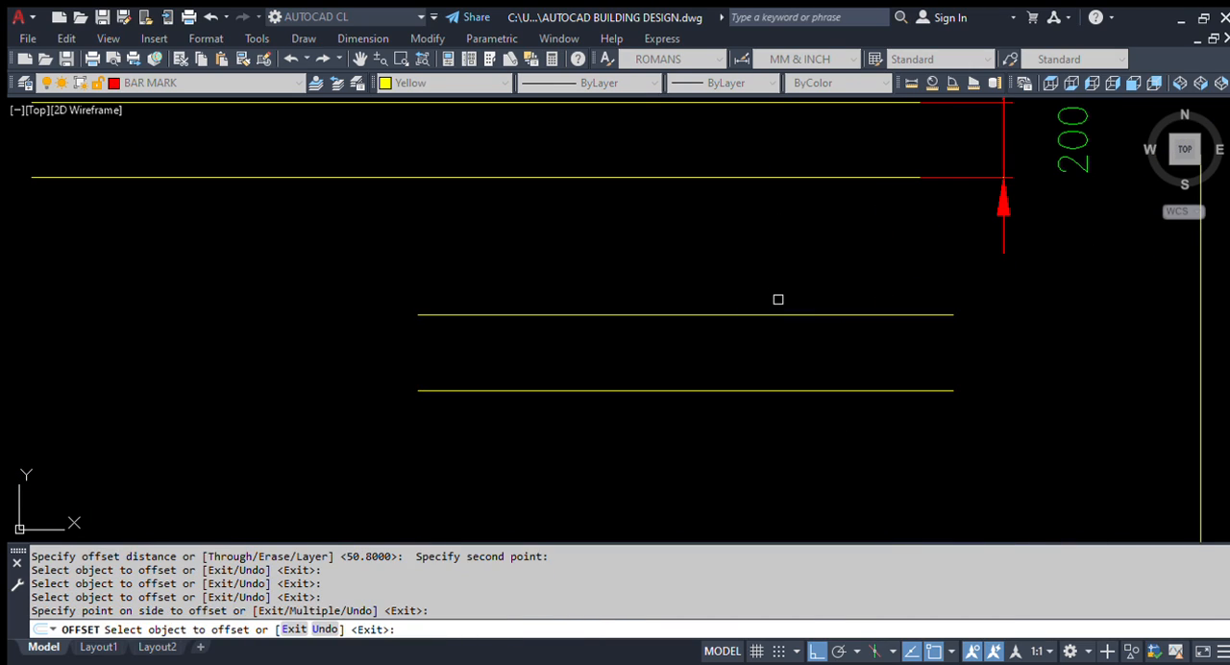
pyautogui.press('Escape')
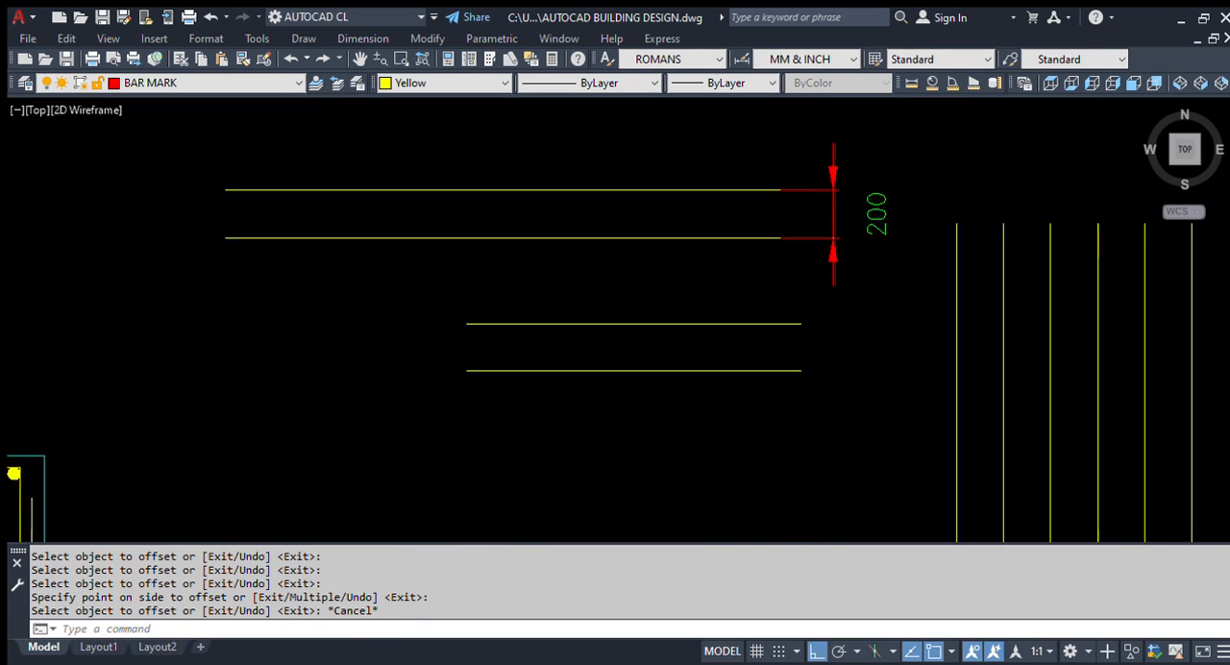
pyautogui.scroll(-3, 608, 377)
pyautogui.scroll(-2, 754, 269)
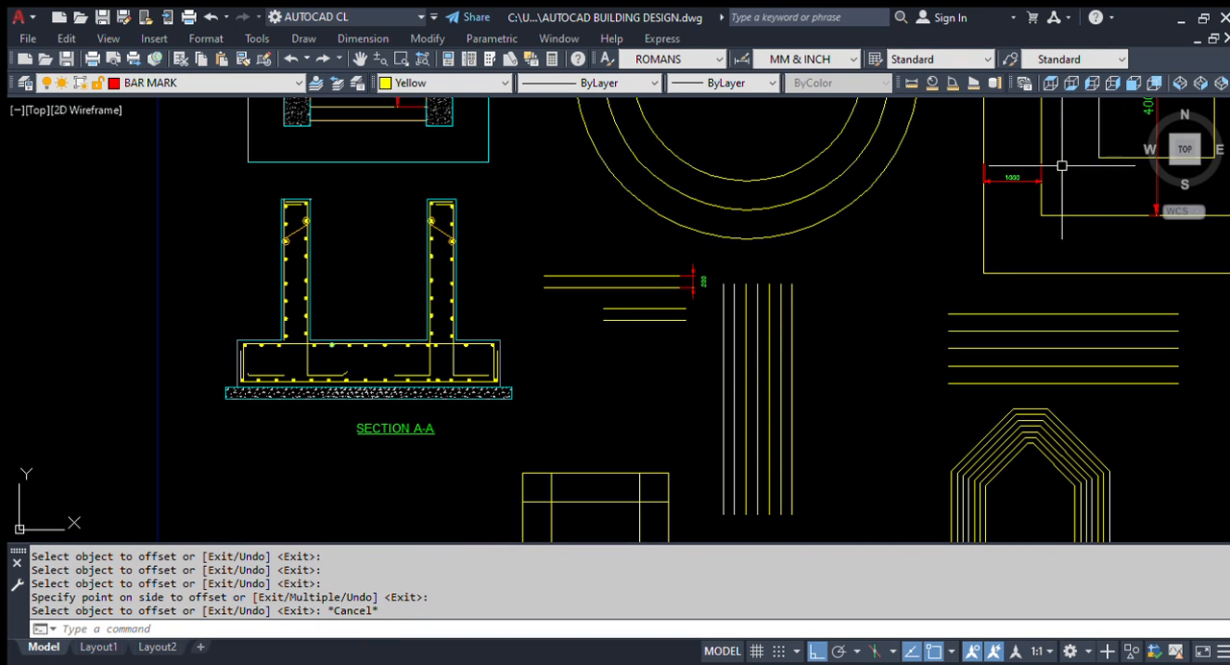